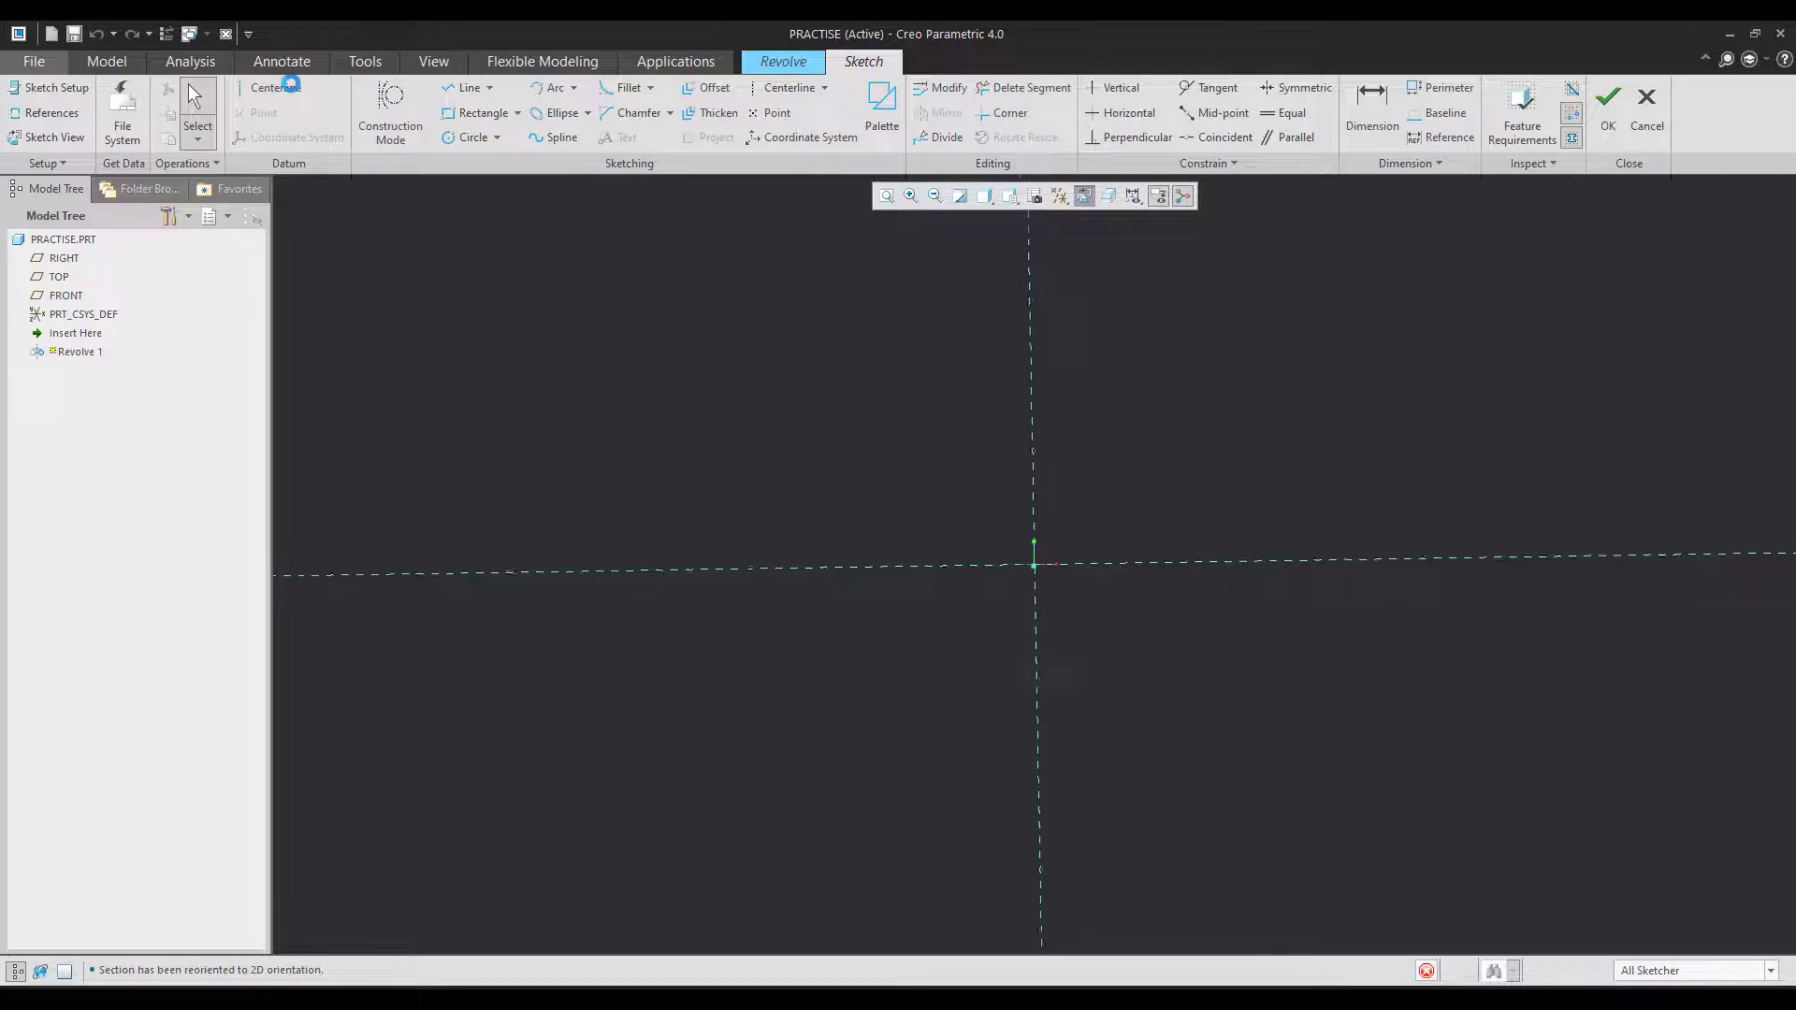
- Sketch a vertical centerline through the origin and a rectangle rising from the origin beside it, about 129 tall
left_click(1044, 447)
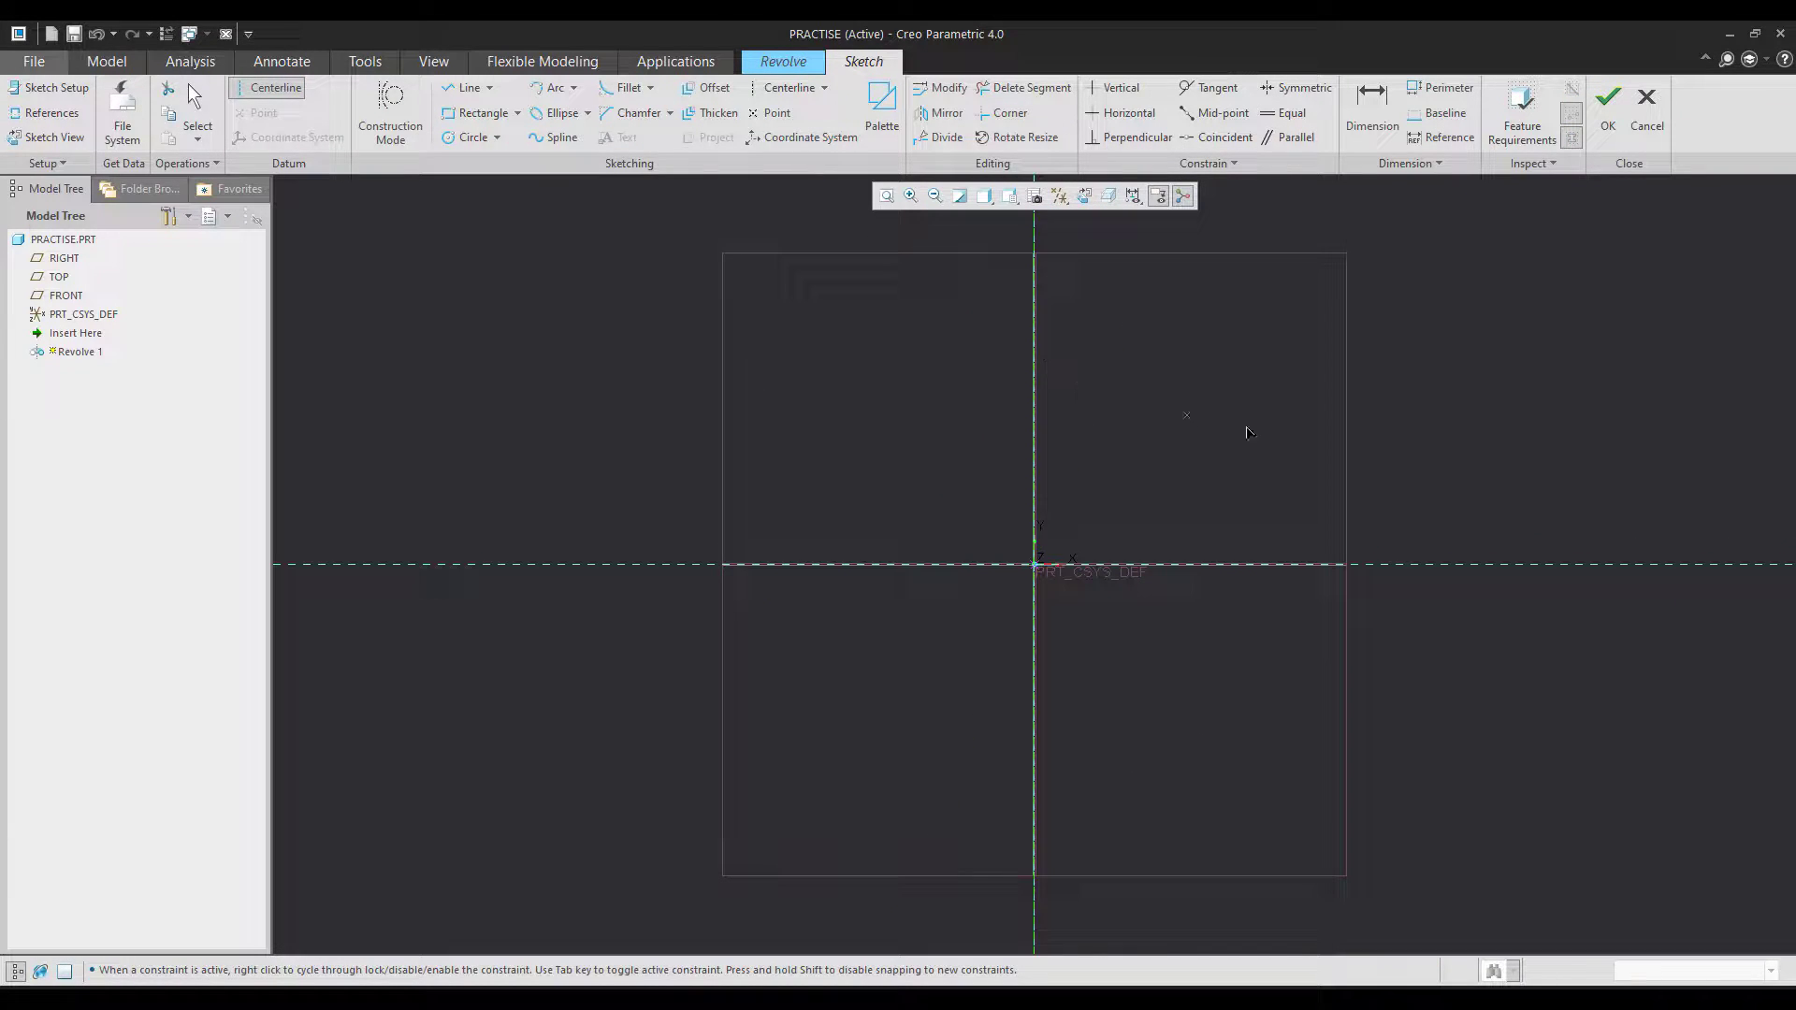
middle_click(1206, 419)
scroll(1271, 356, "down", 2)
left_click(455, 116)
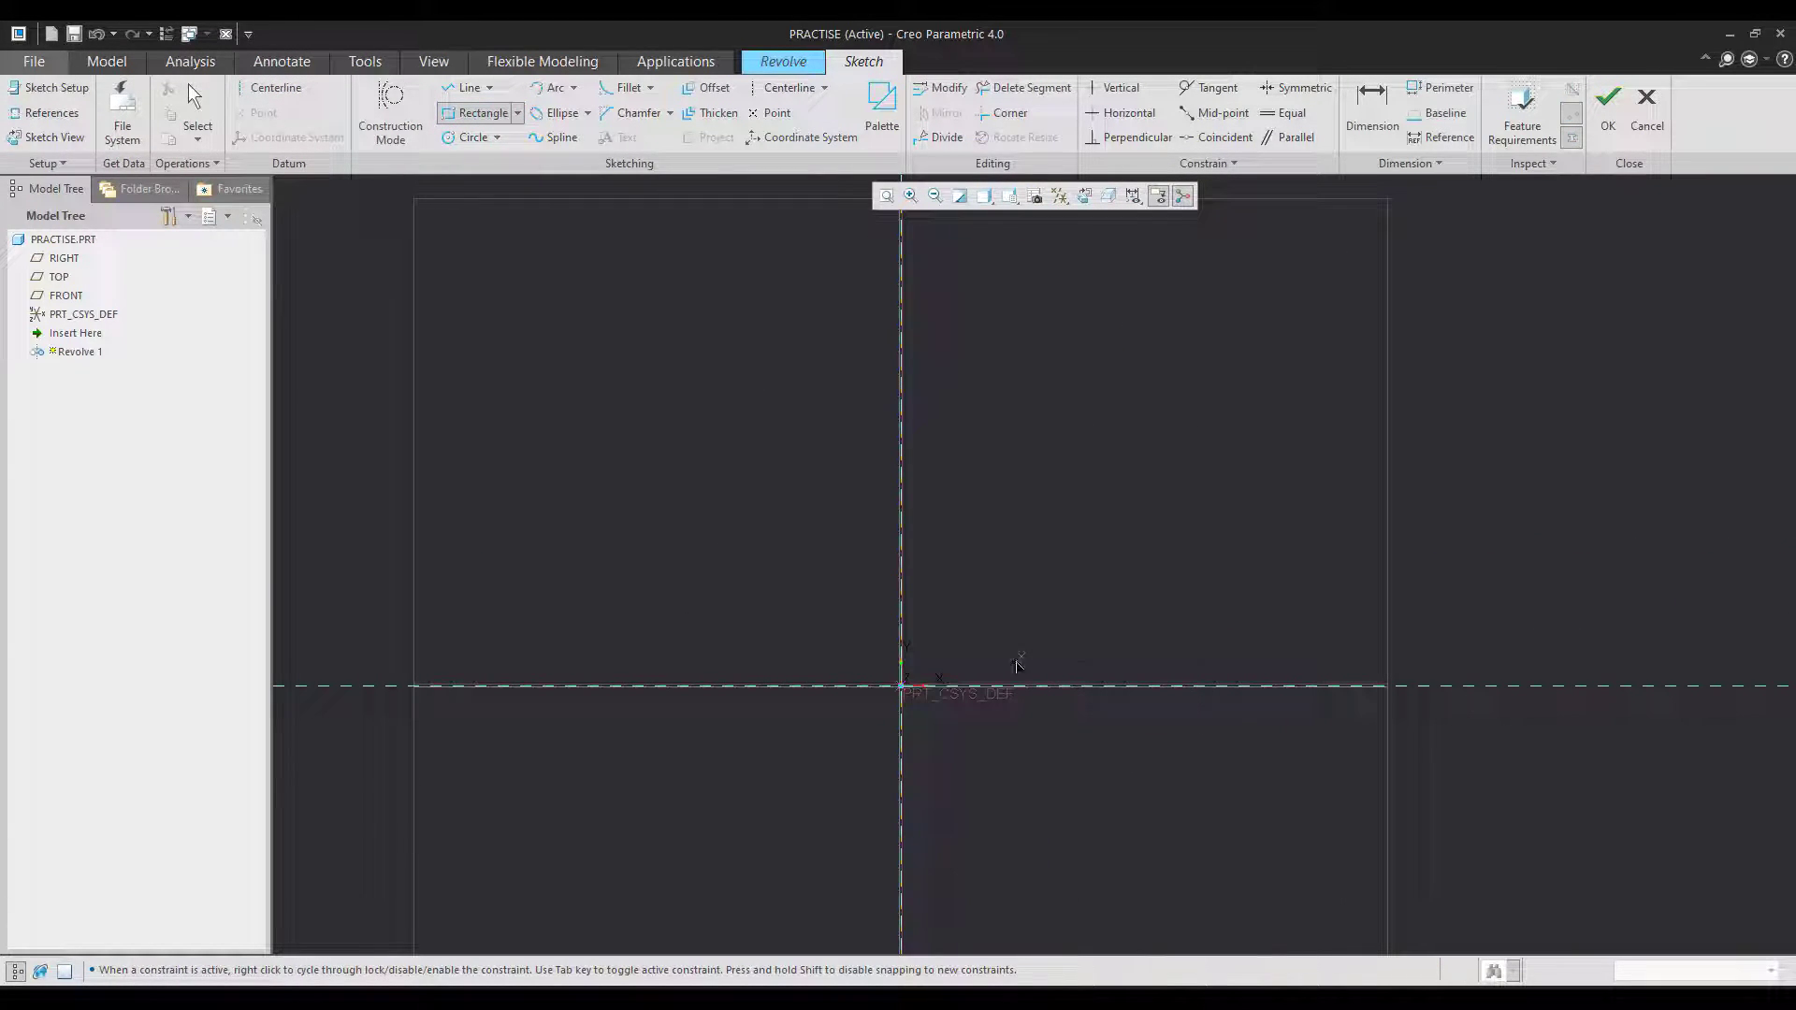
left_click(901, 685)
left_click(1029, 439)
middle_click(1299, 601)
scroll(1161, 598, "up", 2)
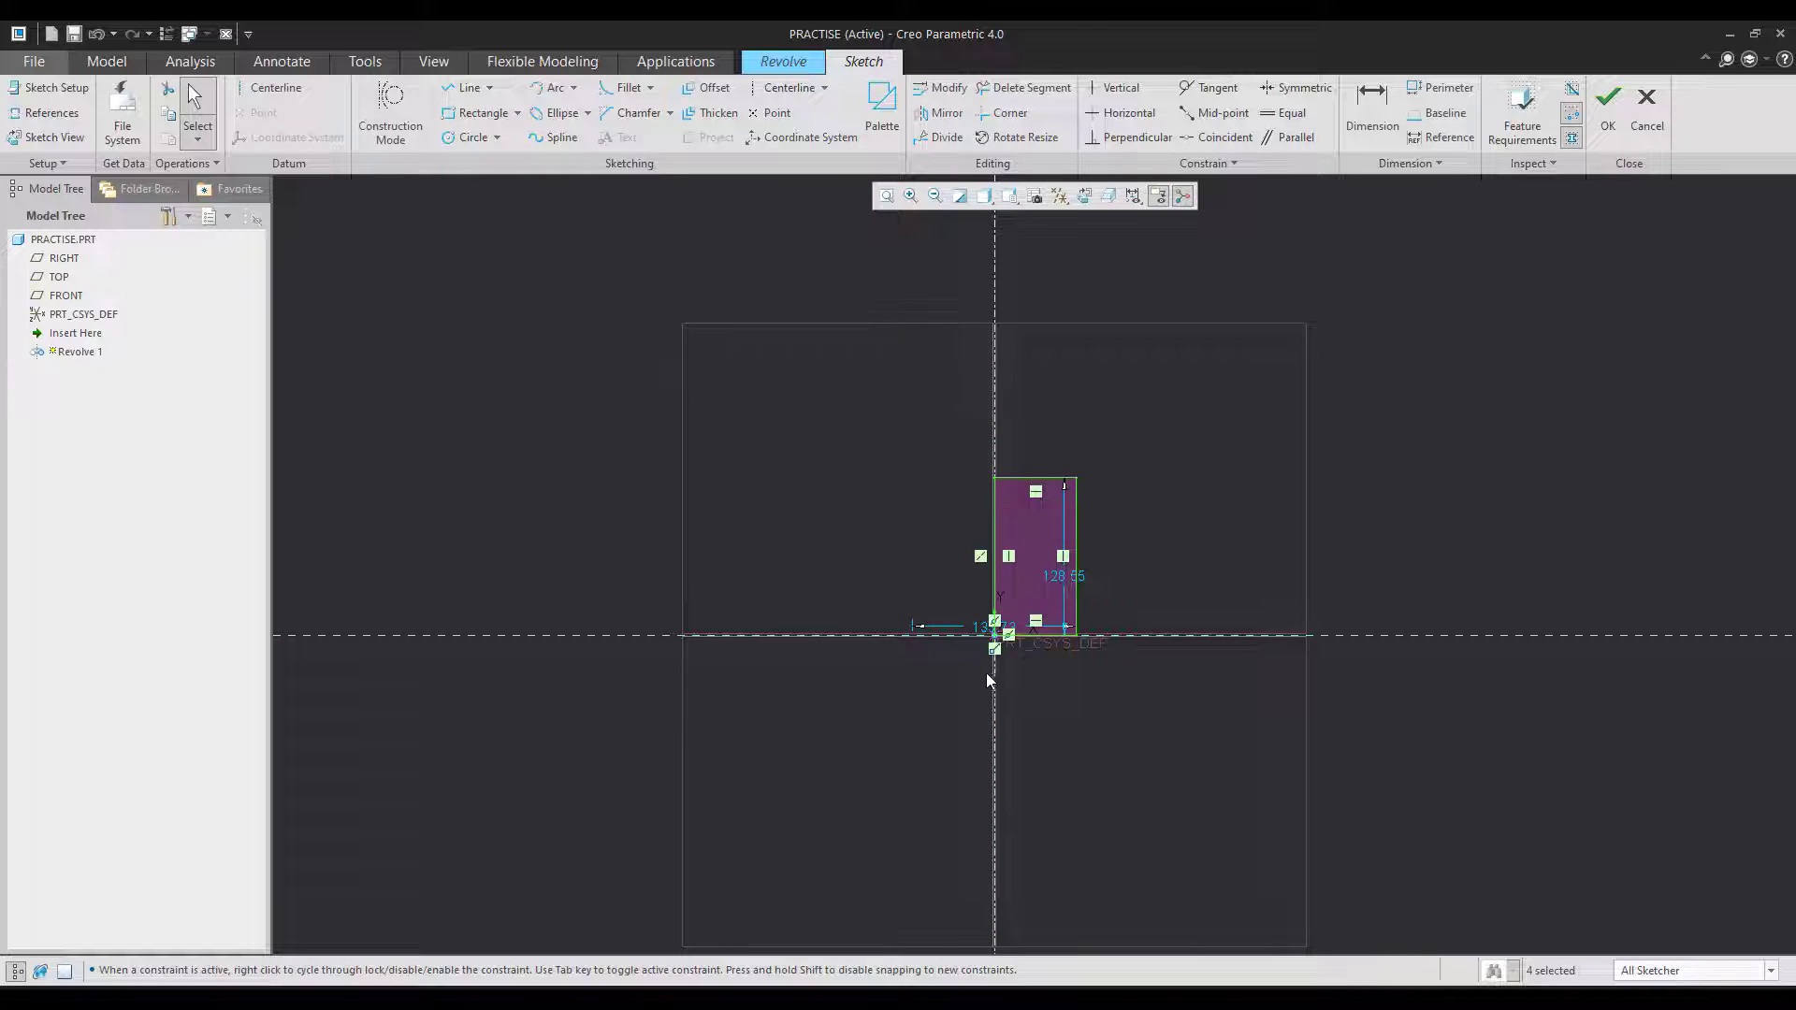
- Set the rectangle's diameter dimension across the centerline to 62 and its height to 34
left_click_drag(990, 629, 979, 700)
double_click(978, 699)
type("62")
key("Return")
left_click(1175, 997)
left_click(1174, 996)
double_click(946, 868)
type("62")
key("Return")
left_click_drag(1076, 606, 1338, 599)
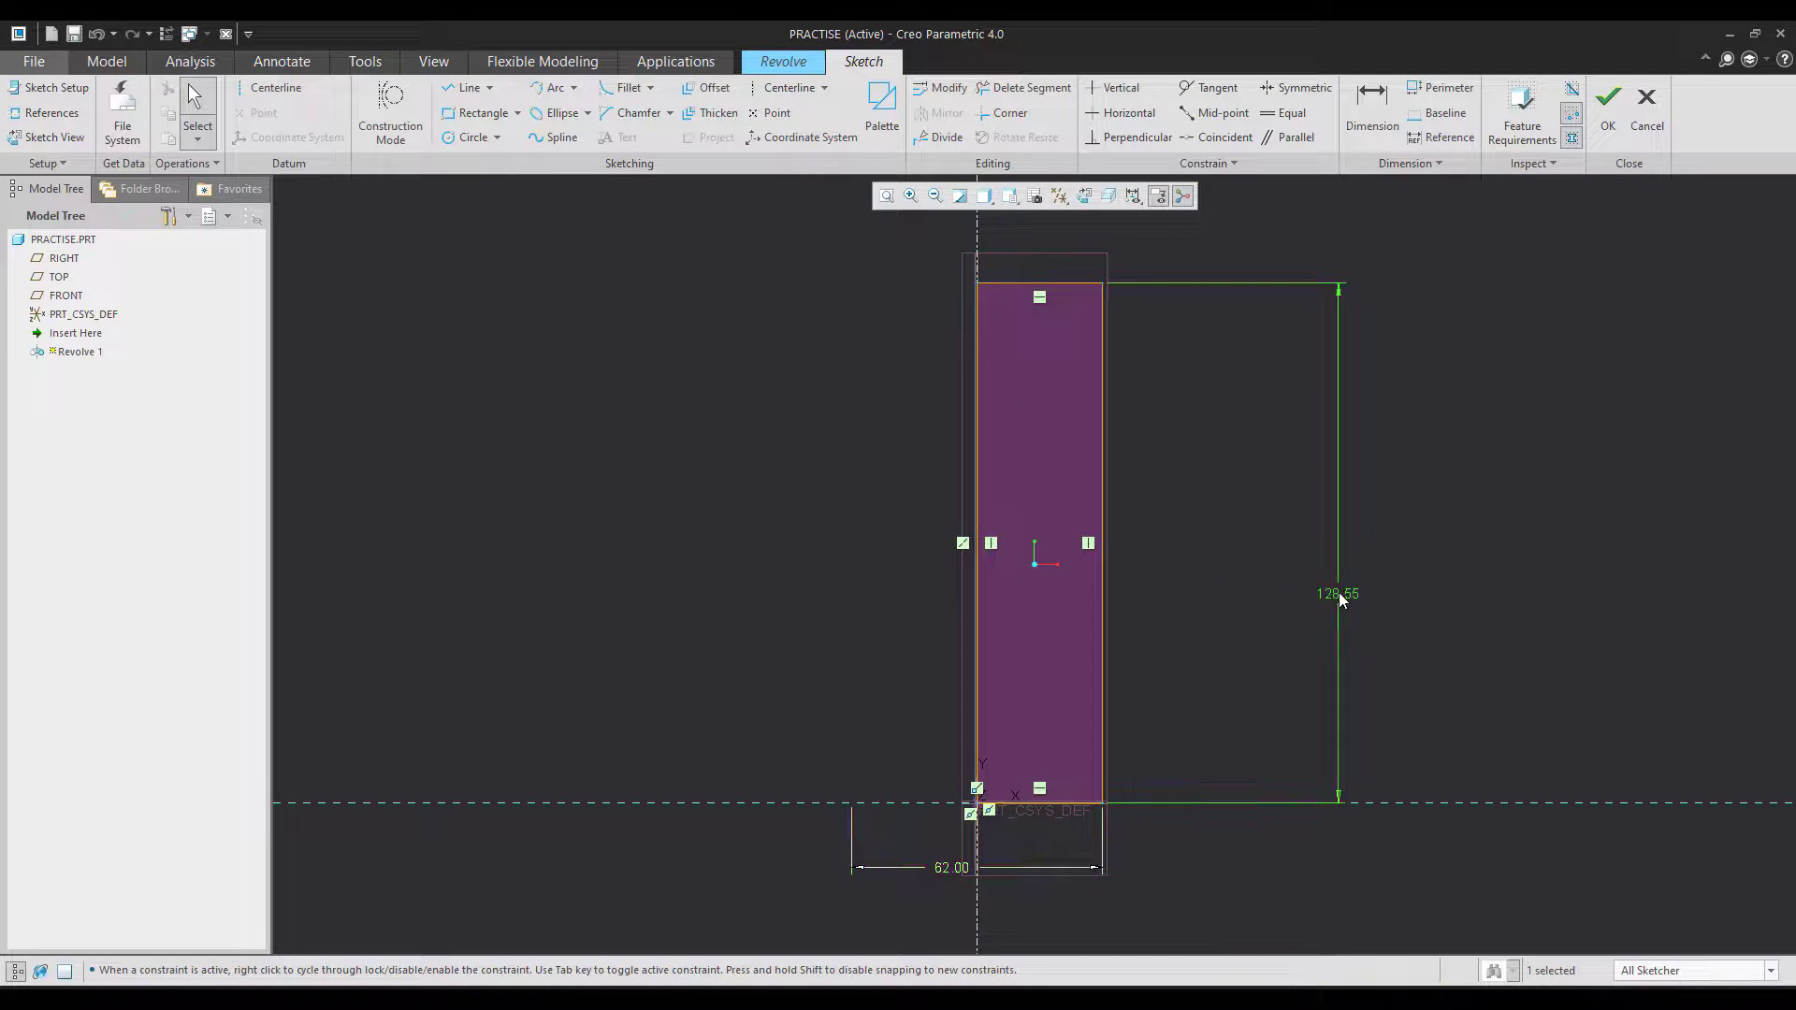
type("34")
key("Return")
- Finish the section and revolve it 360 degrees about the centerline into a solid cylinder
key("ctrl+d")
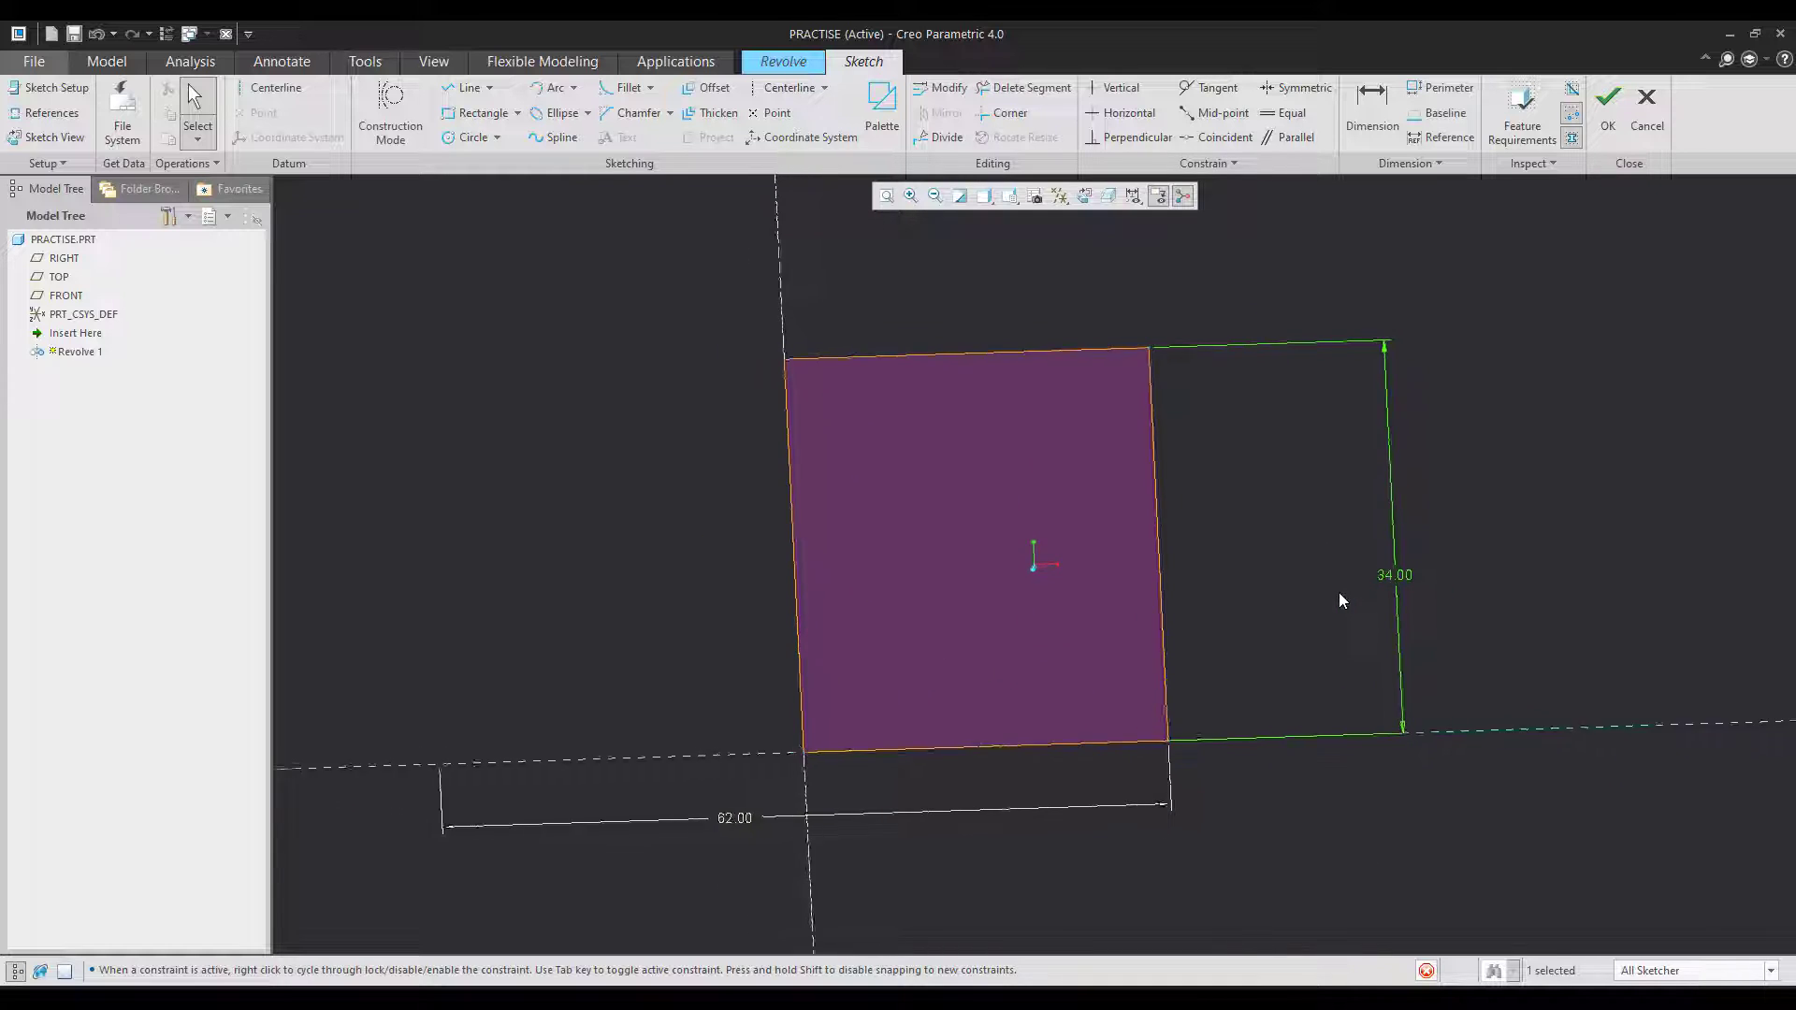
left_click(1607, 133)
scroll(1271, 565, "up", 3)
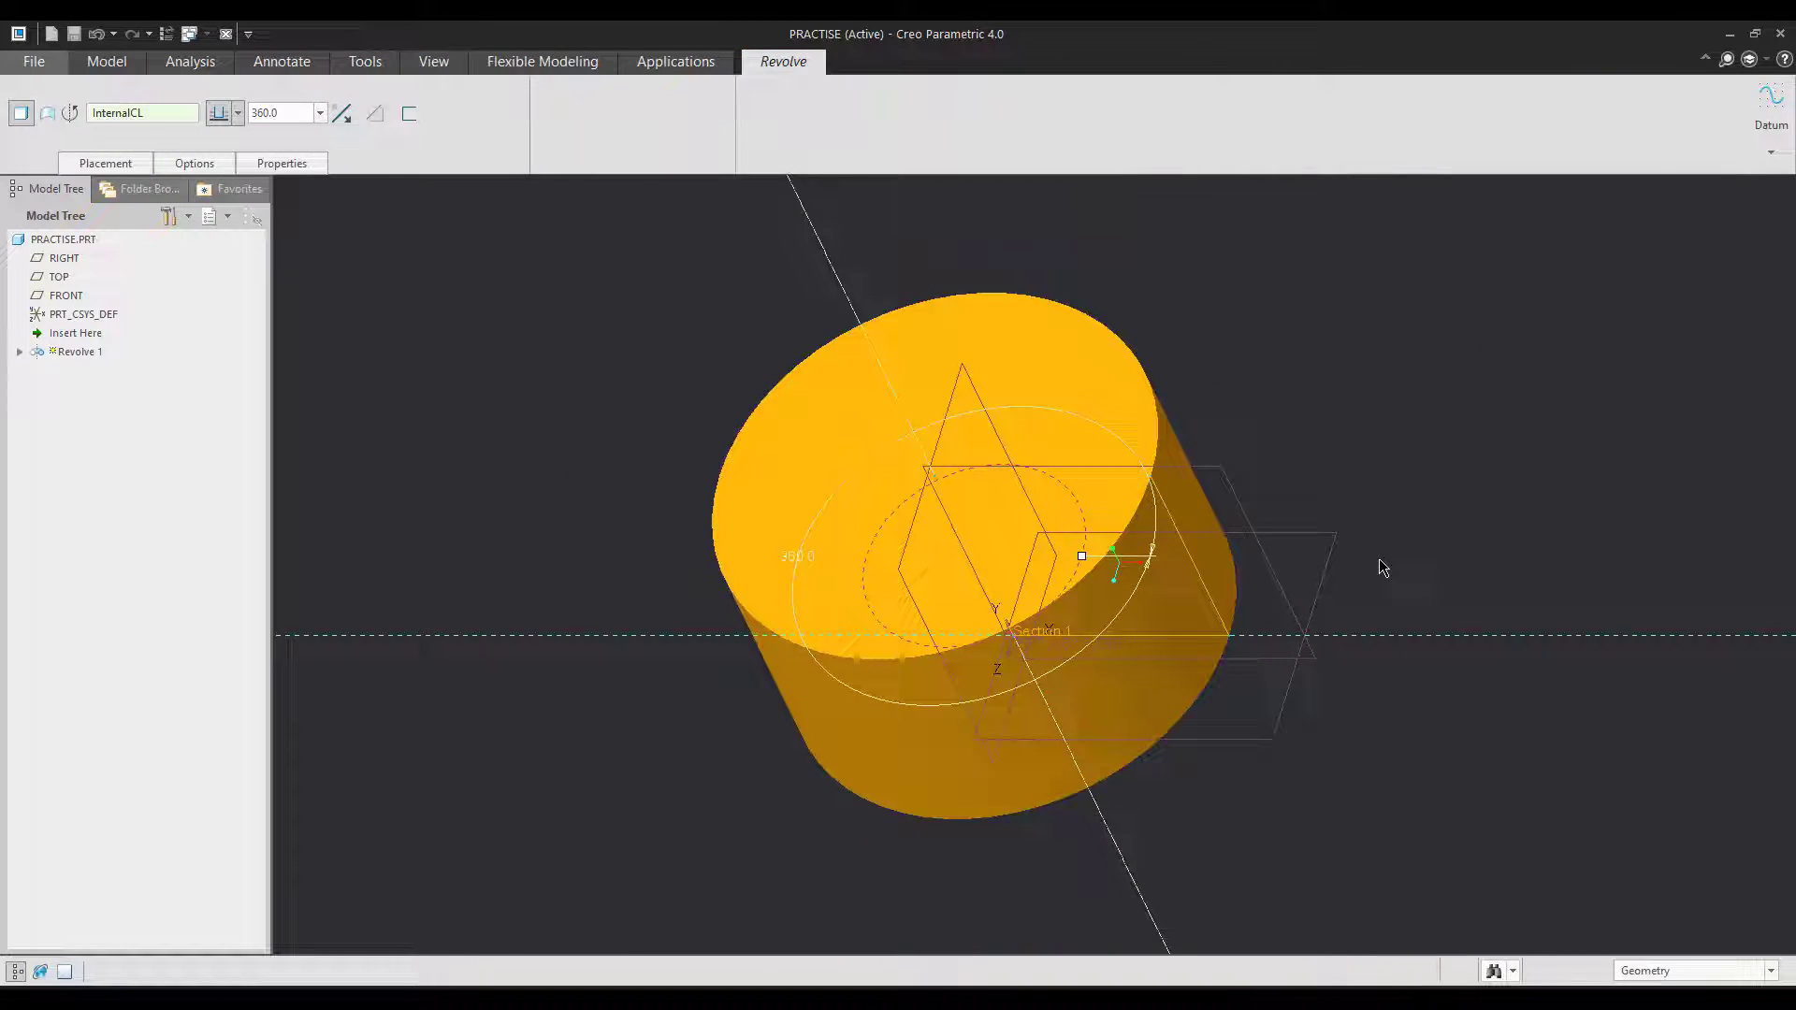
middle_click(1384, 567)
- Roll the model back before the revolve and start an extrusion on the TOP plane with an origin-centred circle about 80 in diameter
left_click_drag(89, 352, 75, 327)
left_click(505, 110)
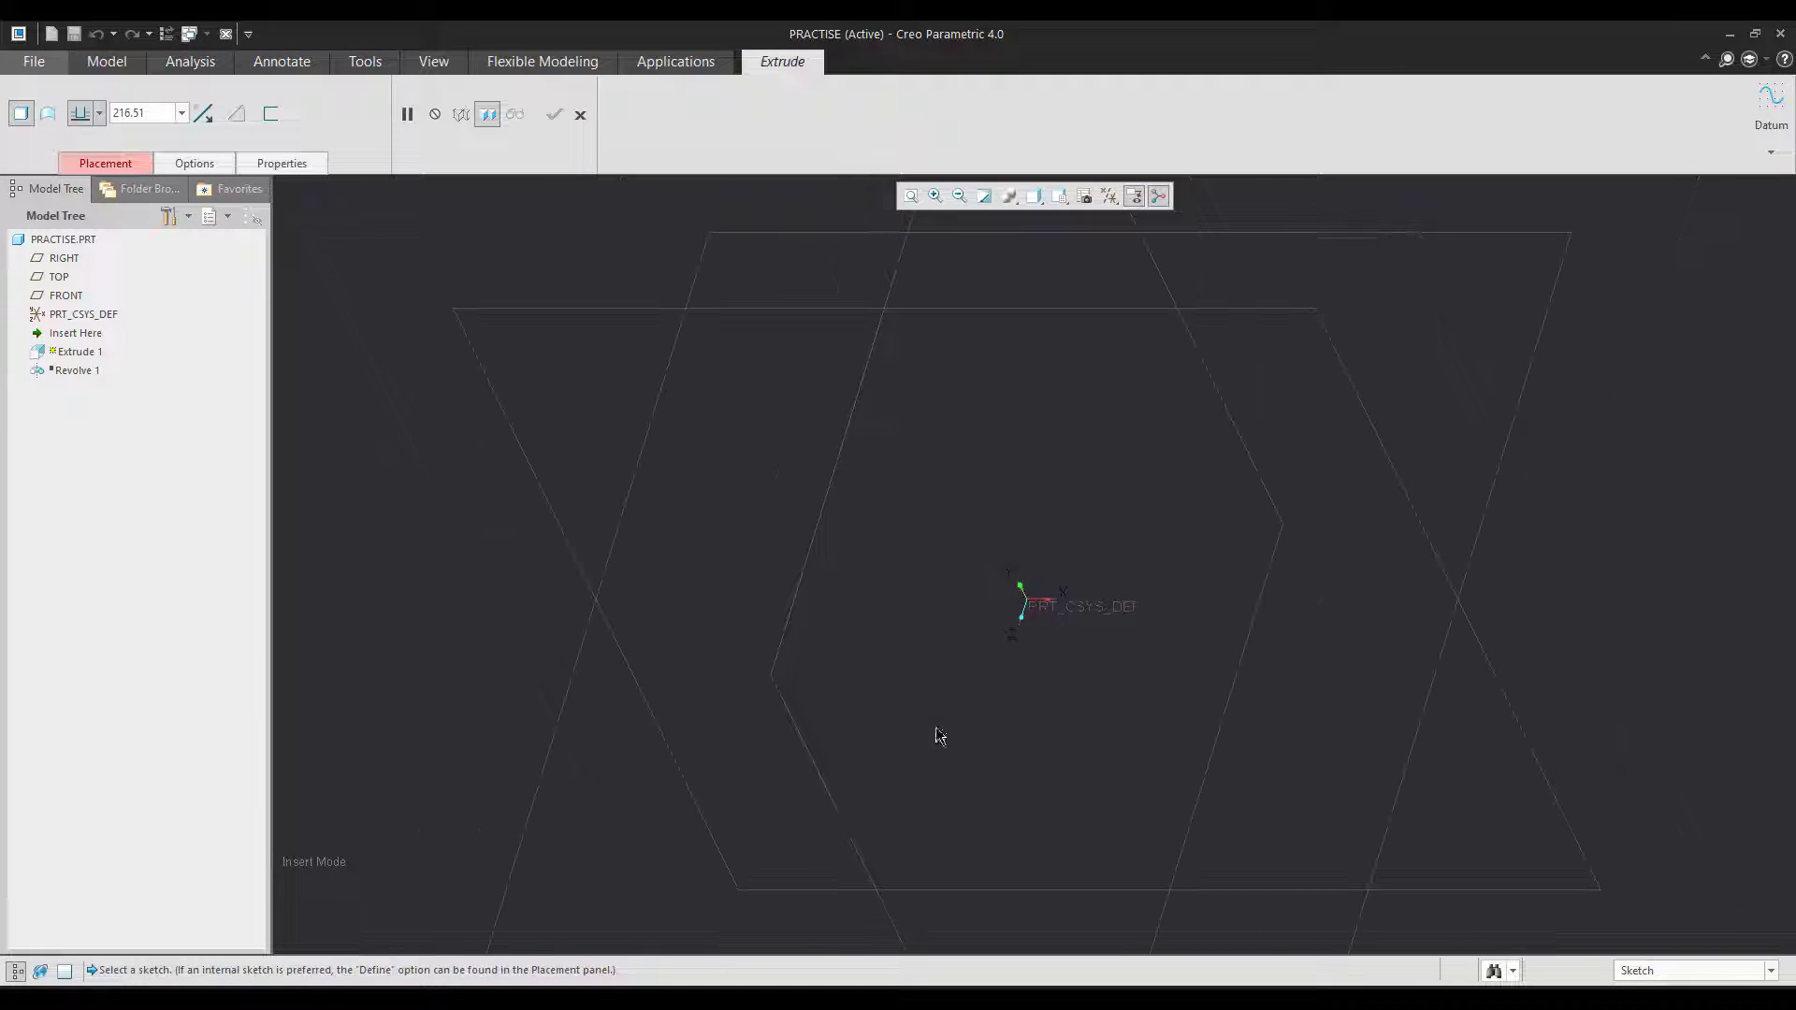
left_click(729, 814)
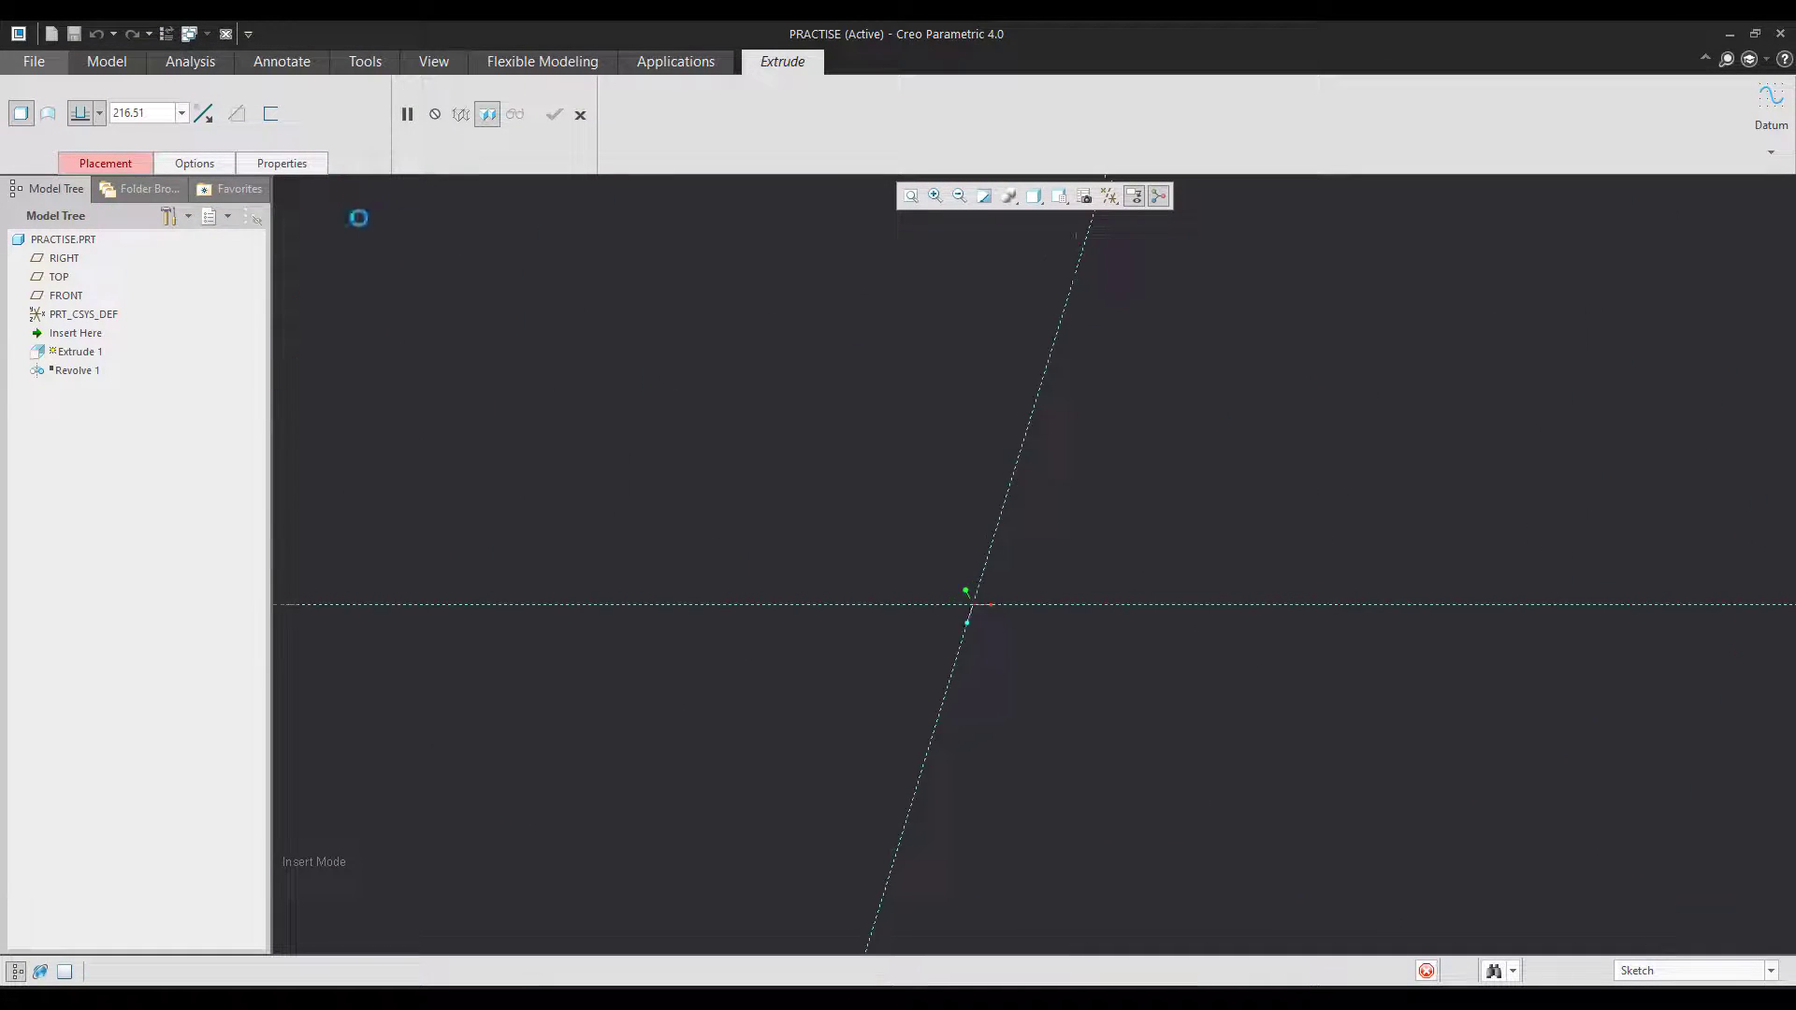
left_click(481, 140)
left_click(922, 543)
left_click(984, 647)
middle_click(984, 647)
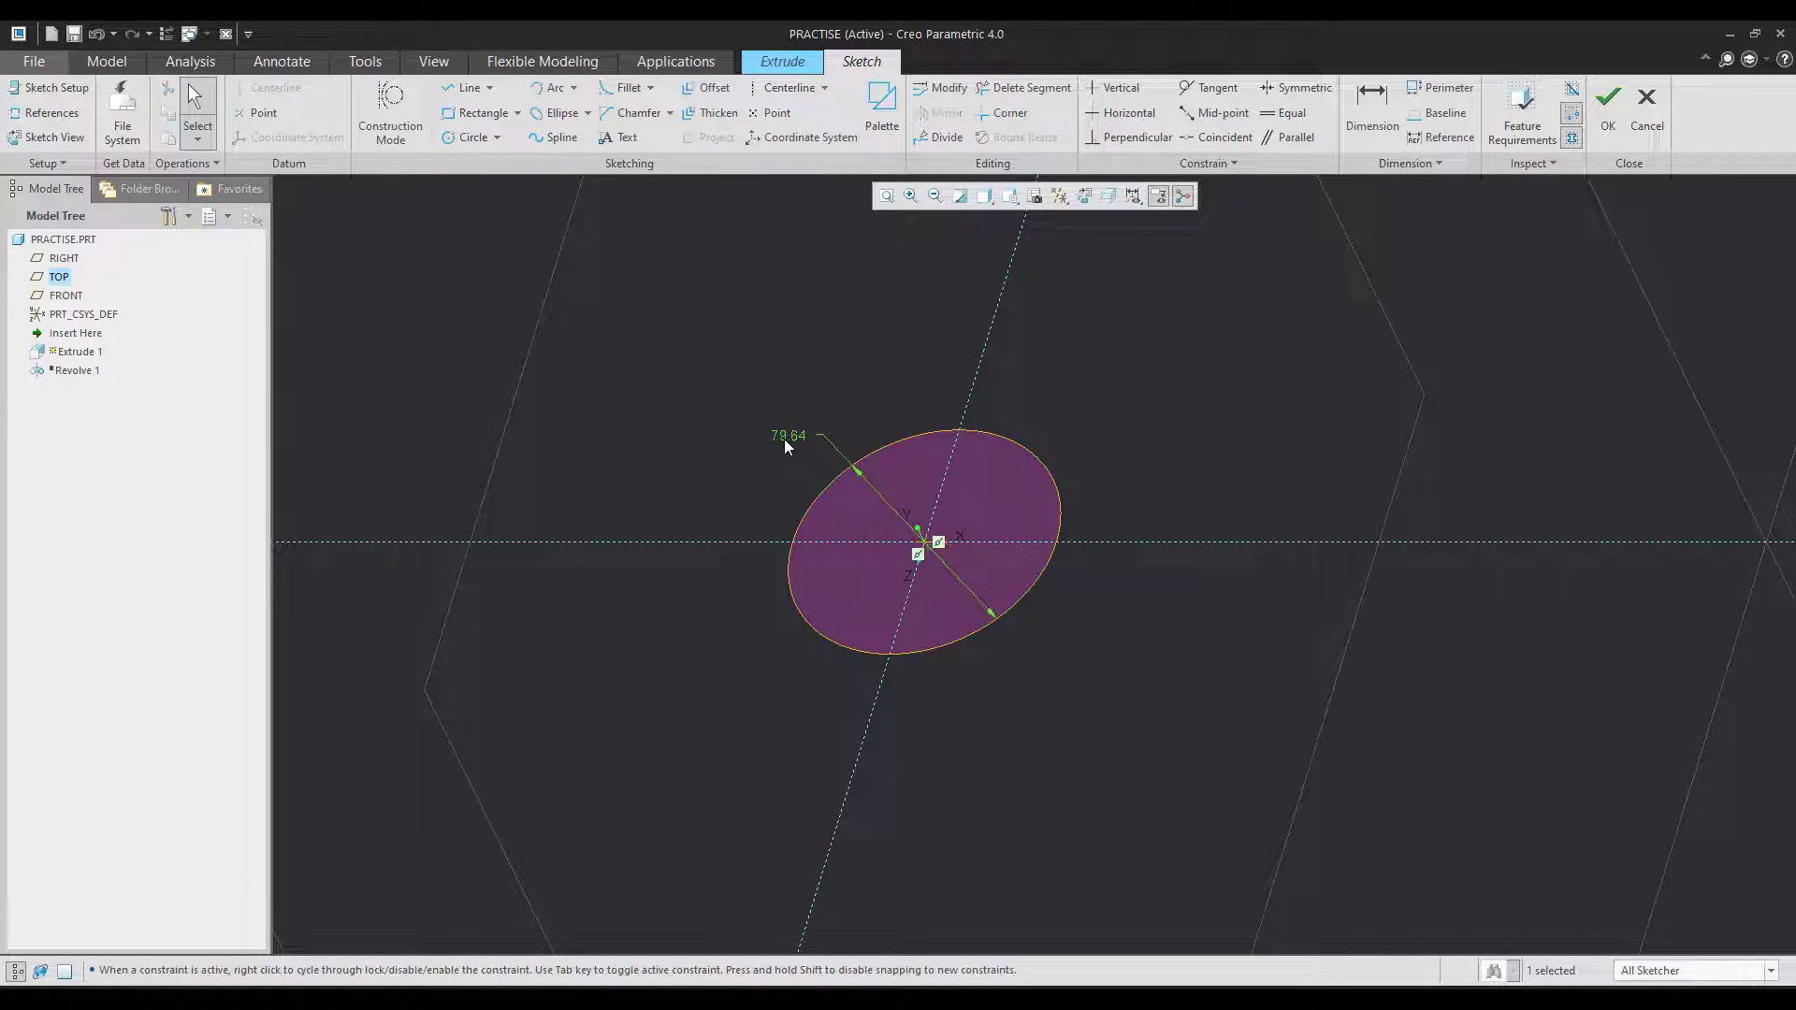
- Set the circle's diameter to 50 and extrude it 27
double_click(786, 436)
type("50")
key("Return")
left_click(1605, 114)
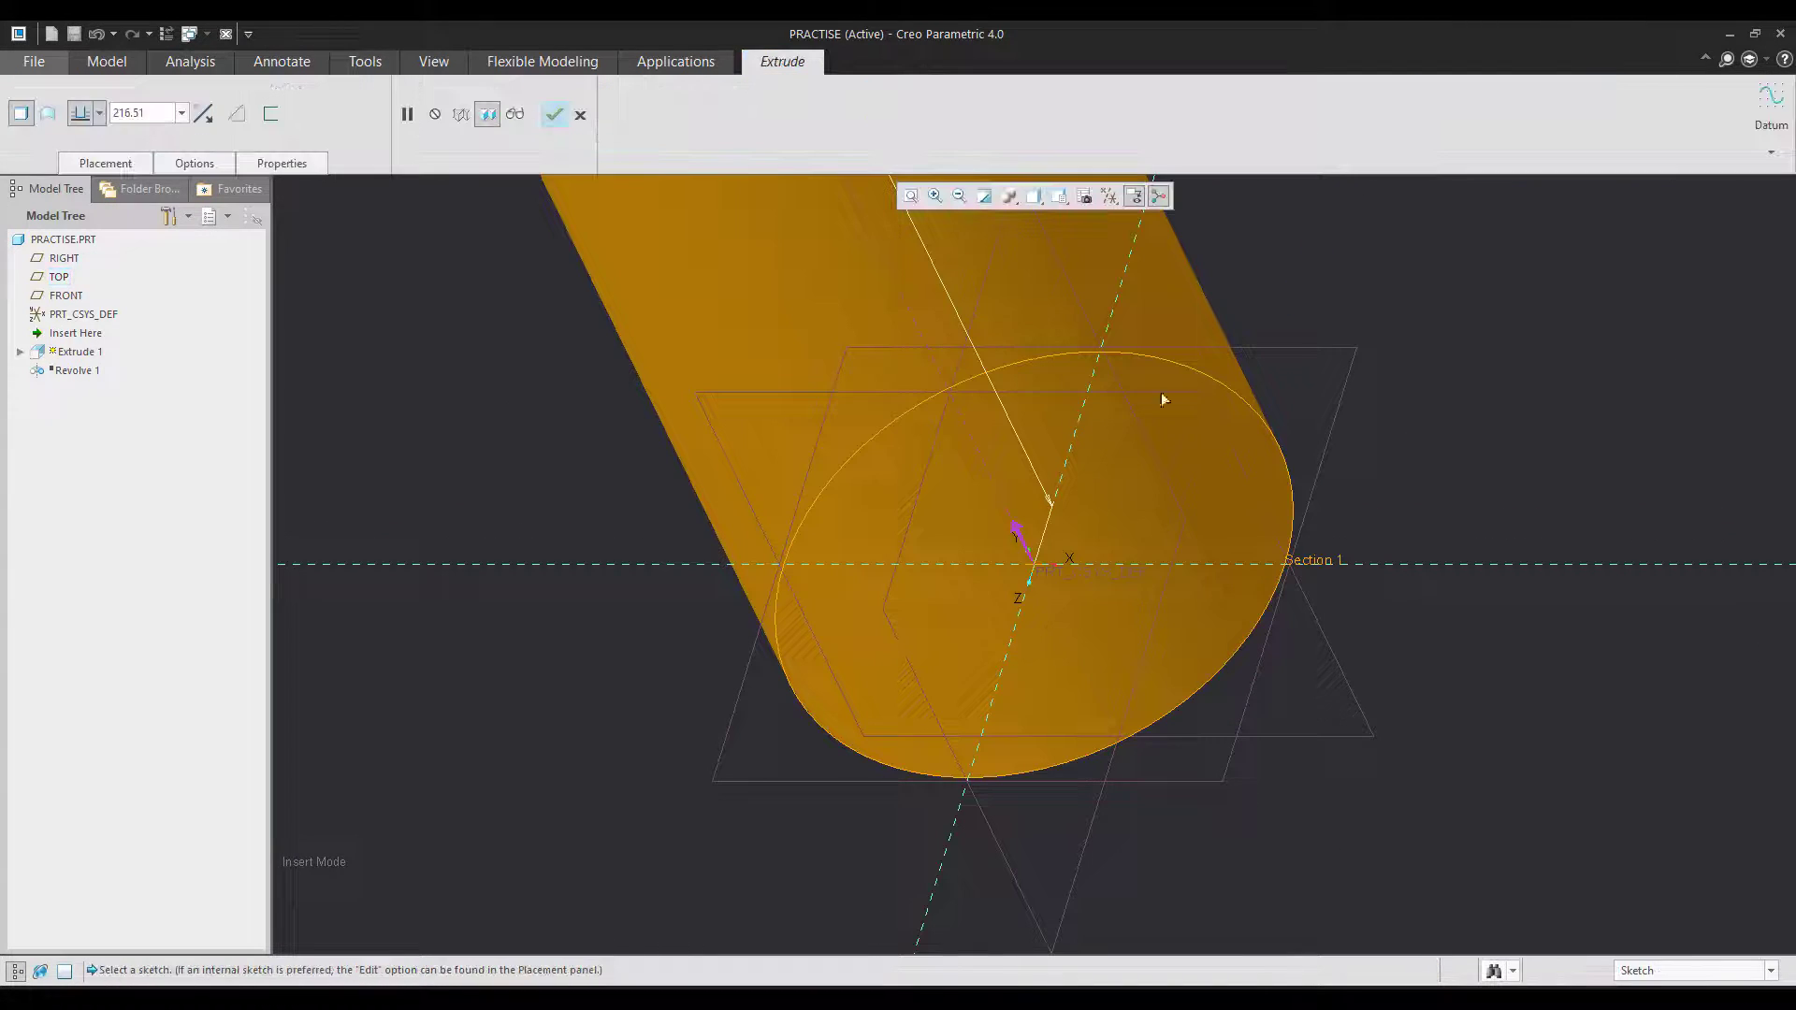
double_click(154, 114)
type("27")
key("Return")
middle_click(1185, 760)
scroll(1186, 760, "up", 3)
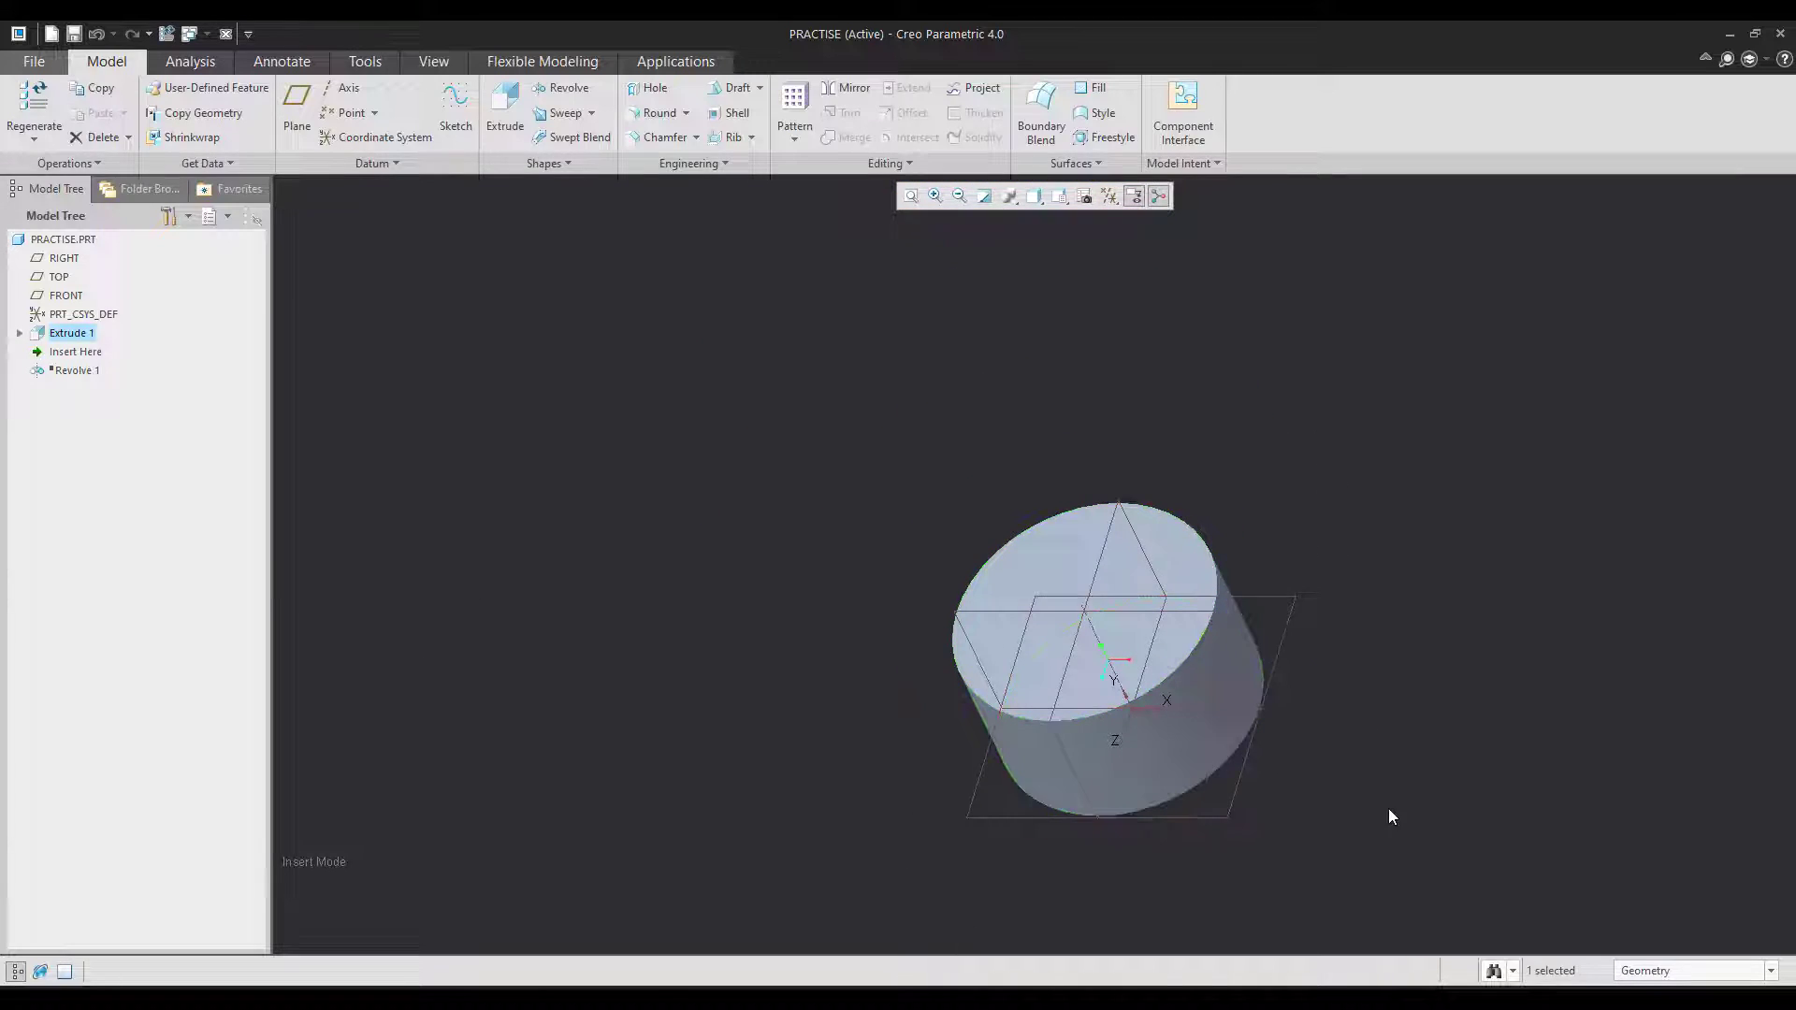
- Delete the extruded cylinder that precedes the revolve feature
left_click(1388, 816)
scroll(1387, 816, "down", 2)
left_click(71, 333)
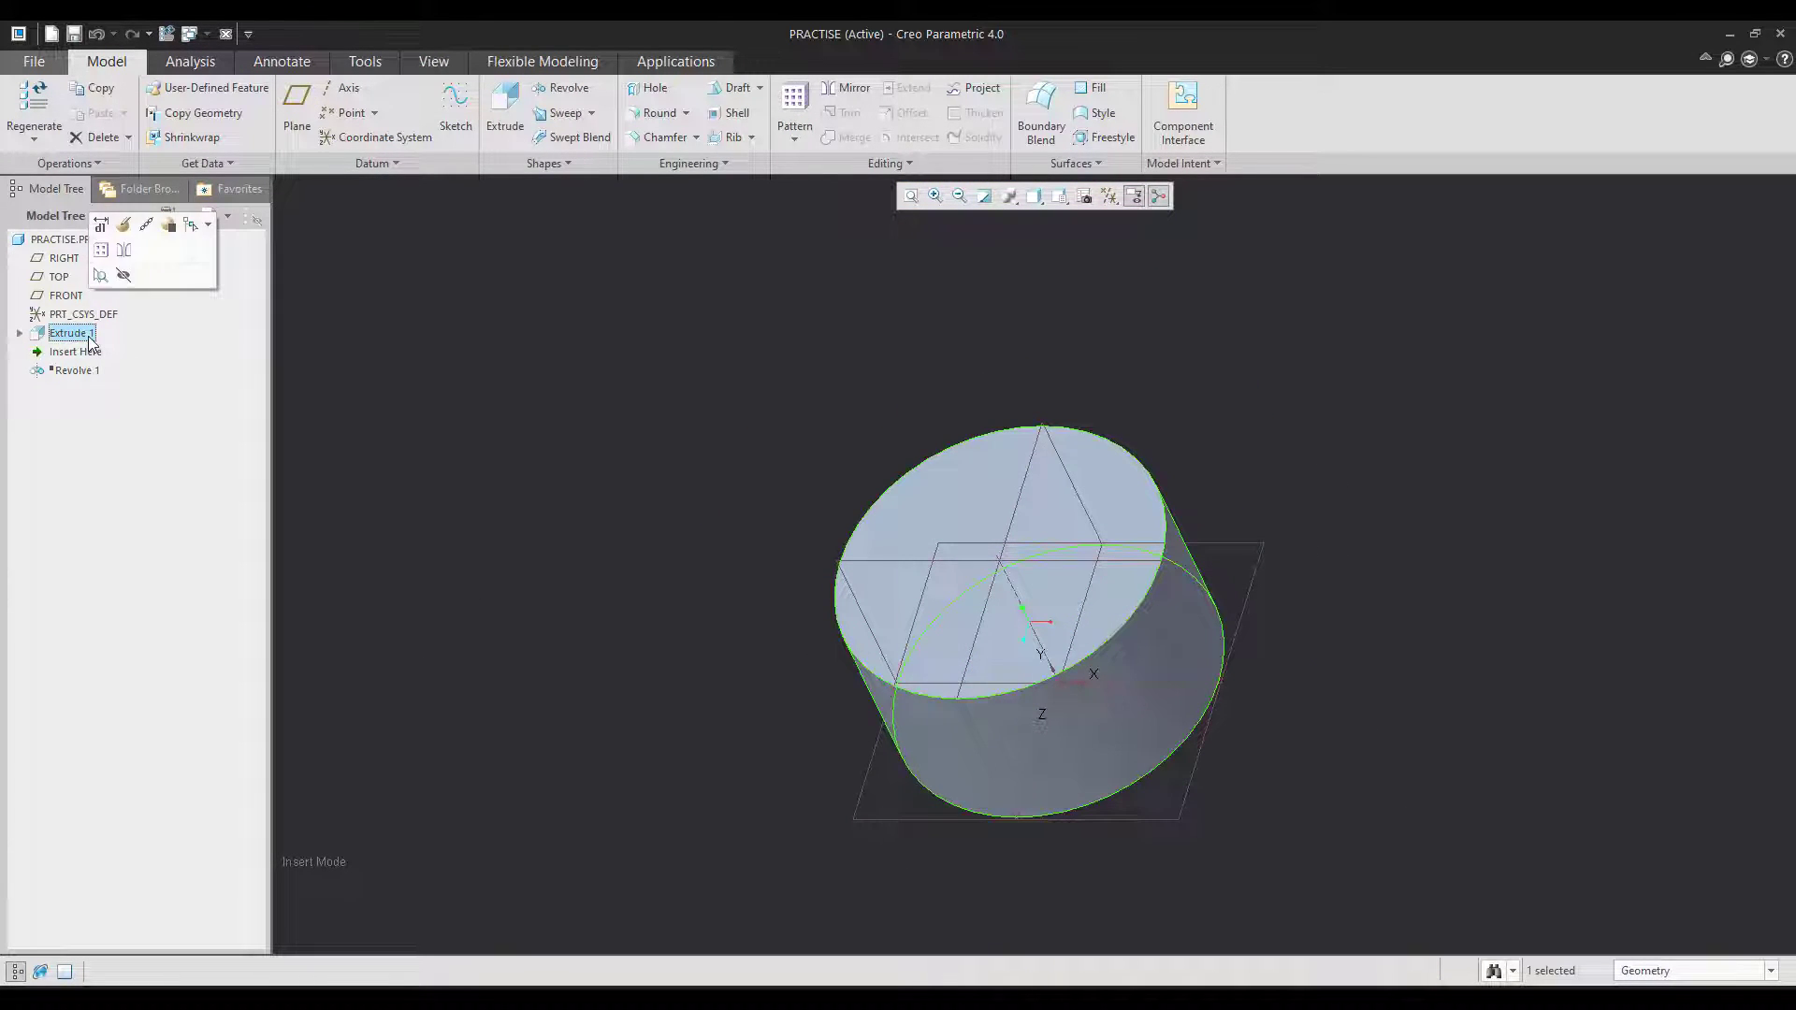
key("Delete")
left_click(854, 533)
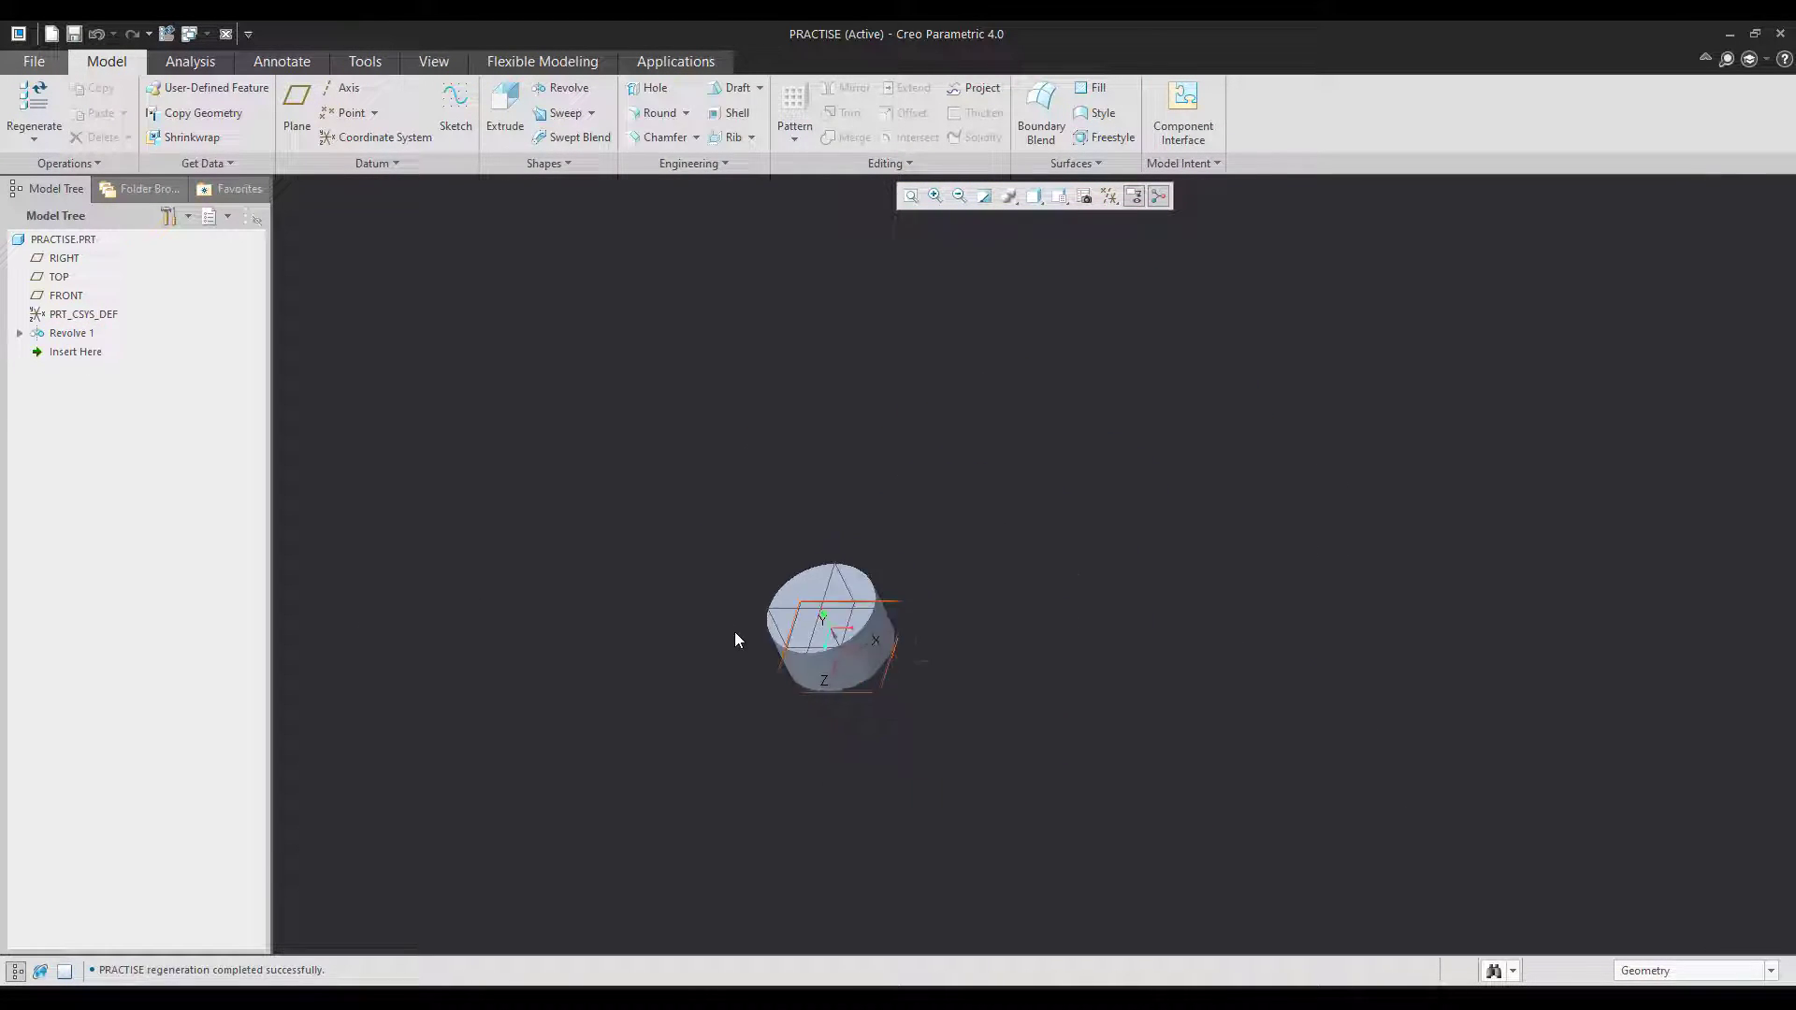
key("ctrl+d")
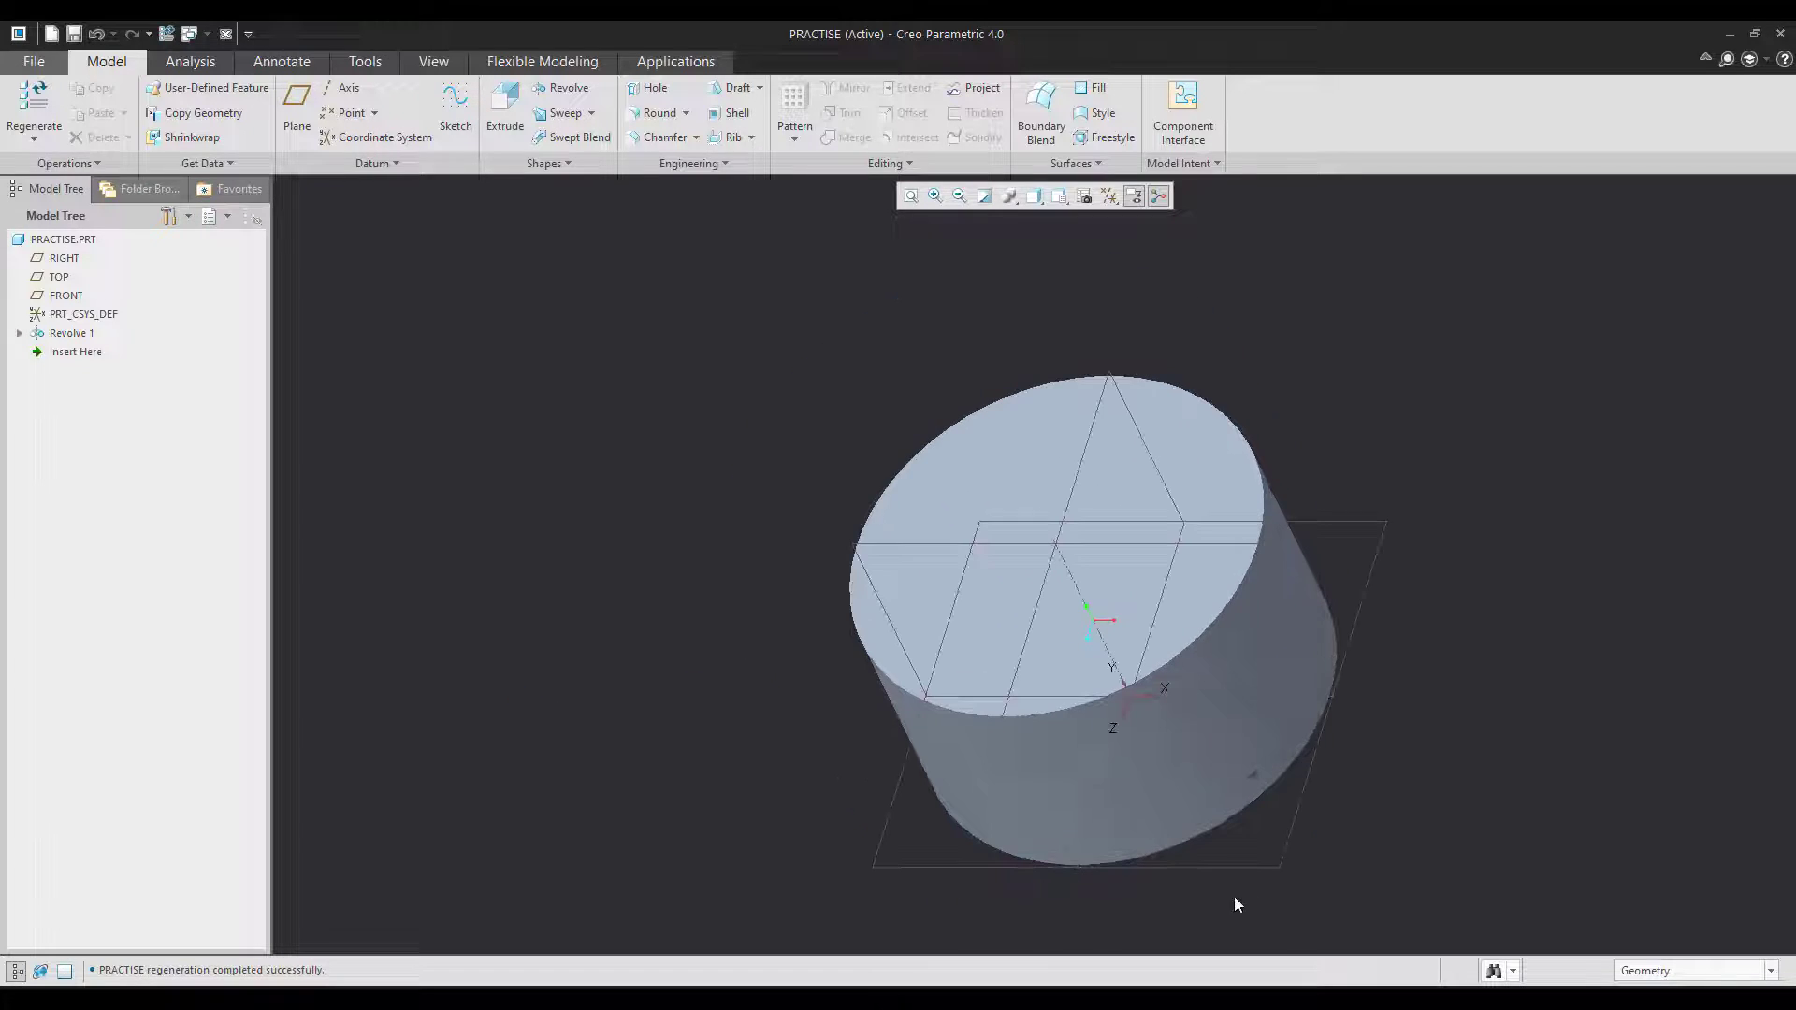
- Consult Drawing.png, and start a sketch on the RIGHT datum plane oriented with the TOP plane facing upward
key("alt+Tab")
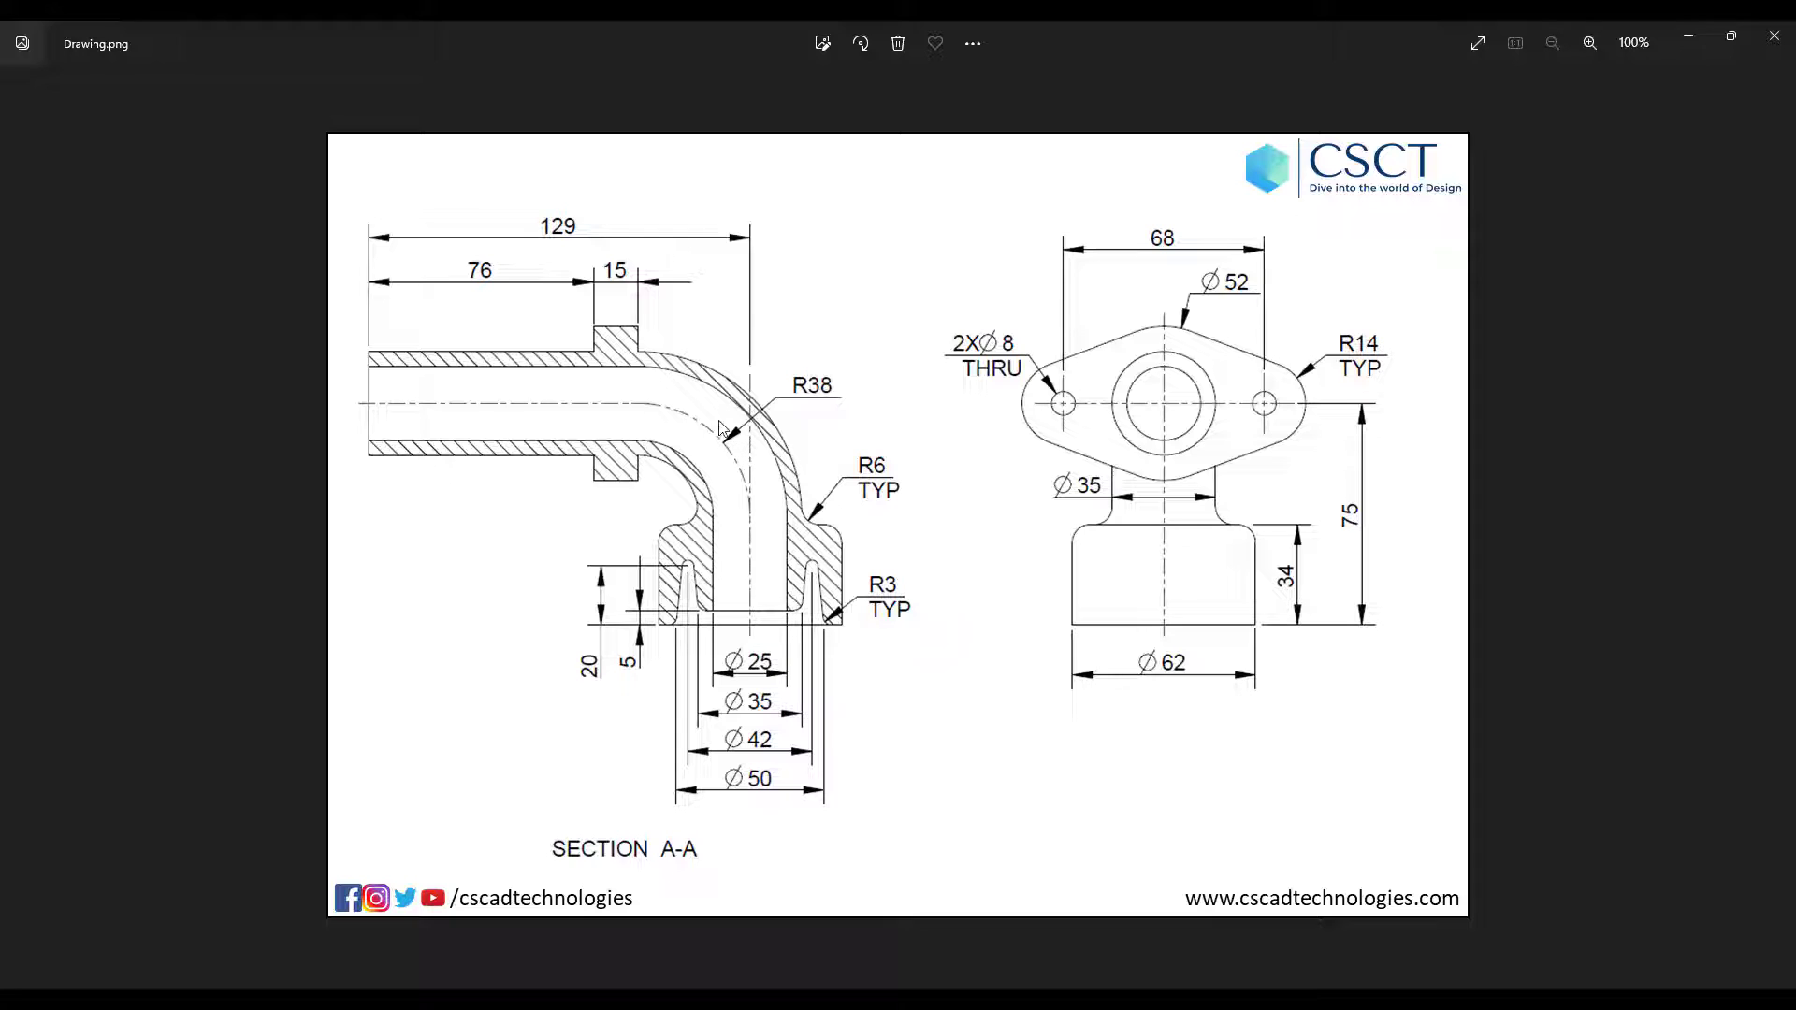
left_click(1092, 986)
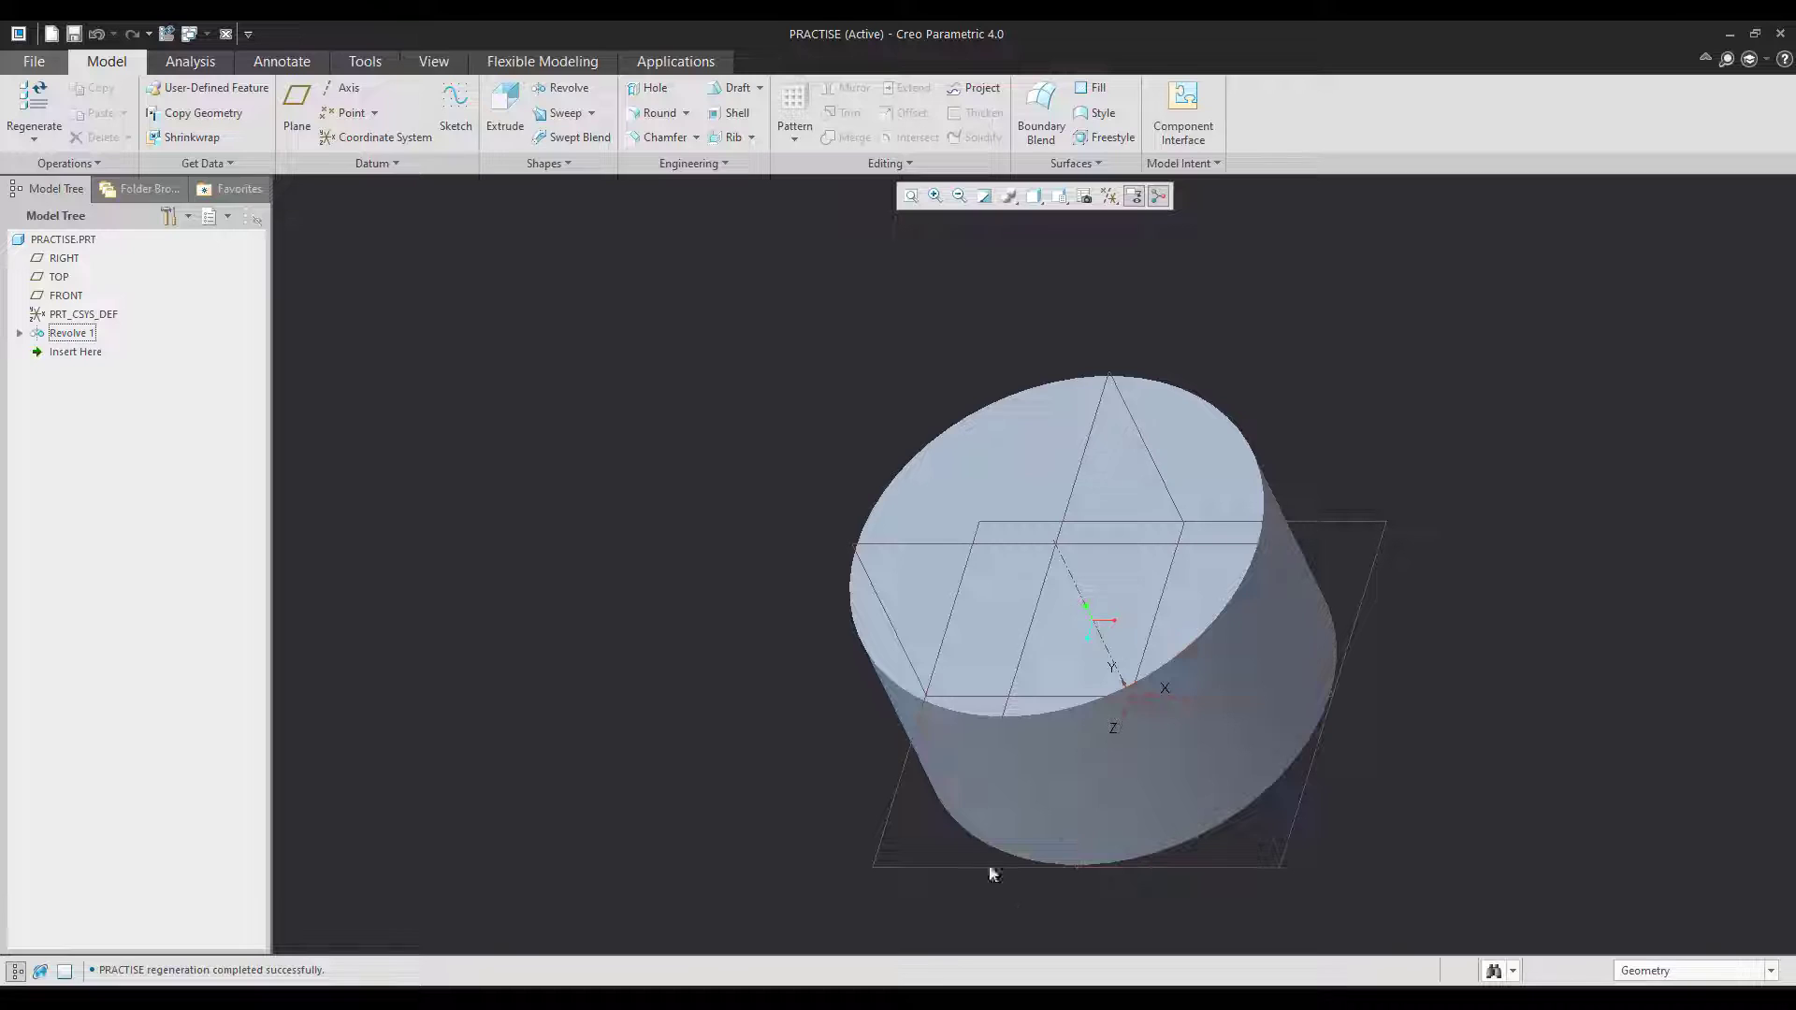
left_click(1005, 718)
left_click(1024, 622)
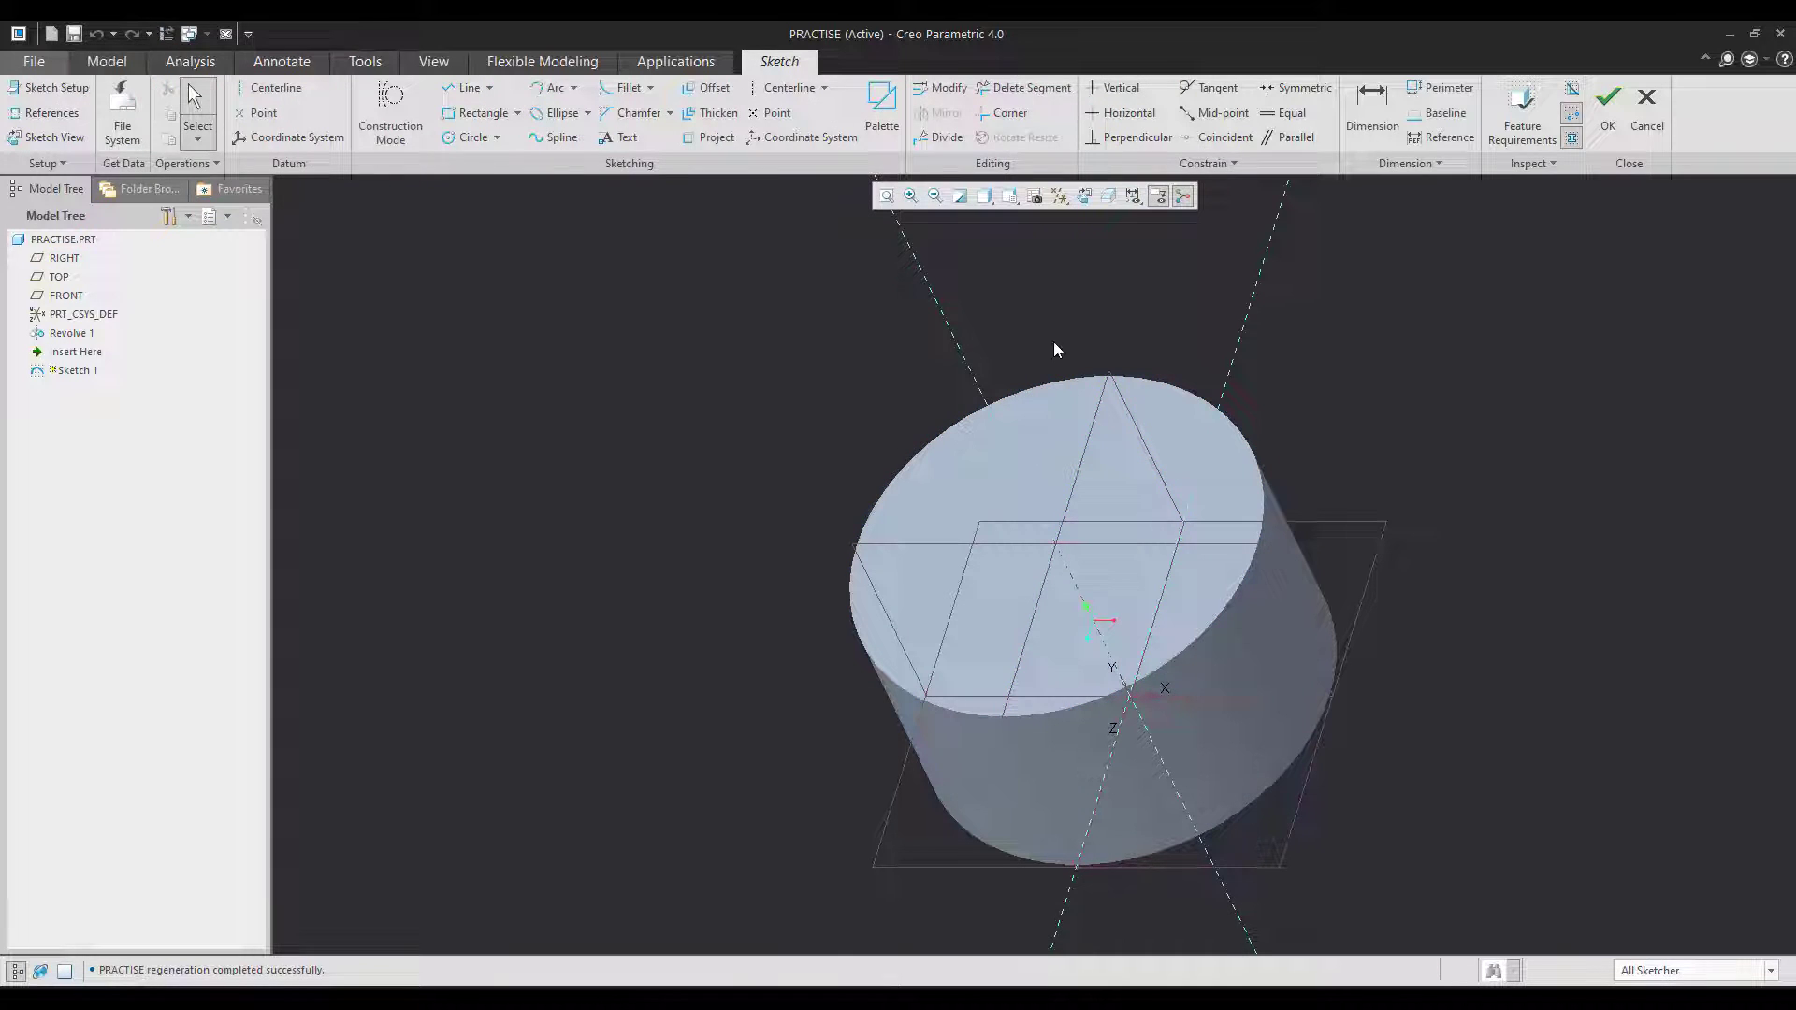
left_click(1085, 194)
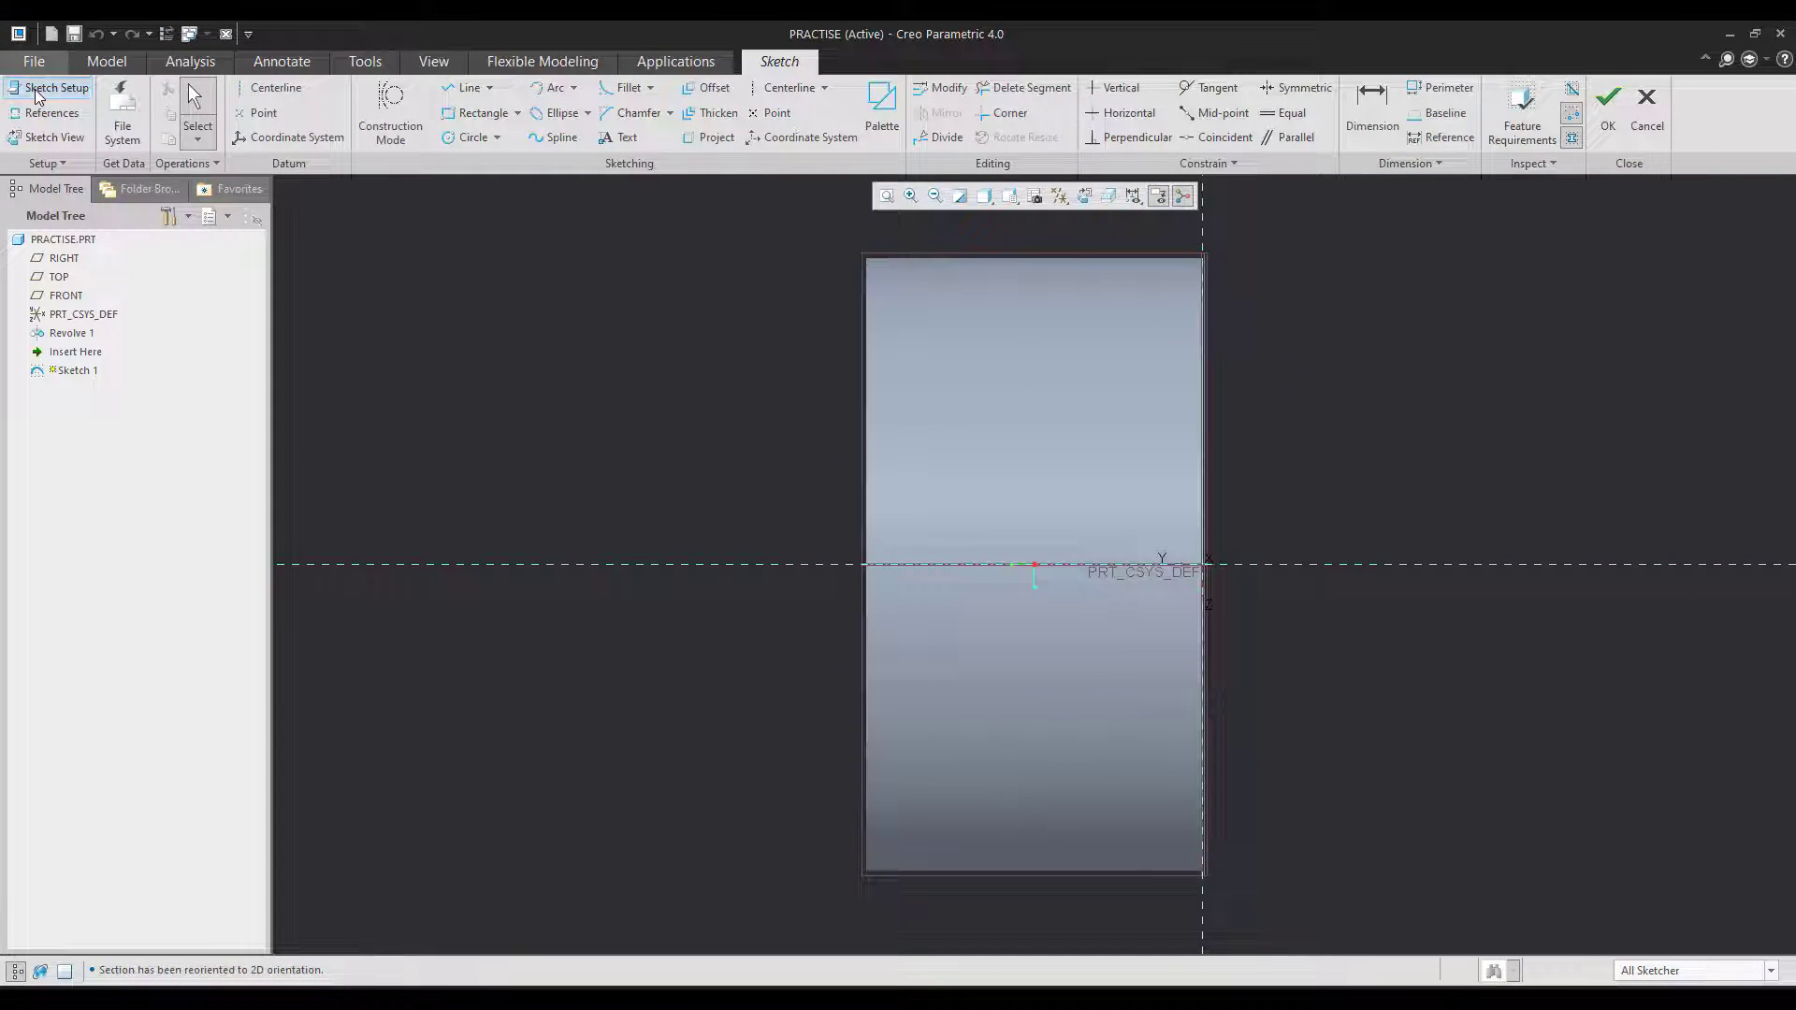
left_click(47, 88)
left_click(1651, 397)
left_click(1637, 451)
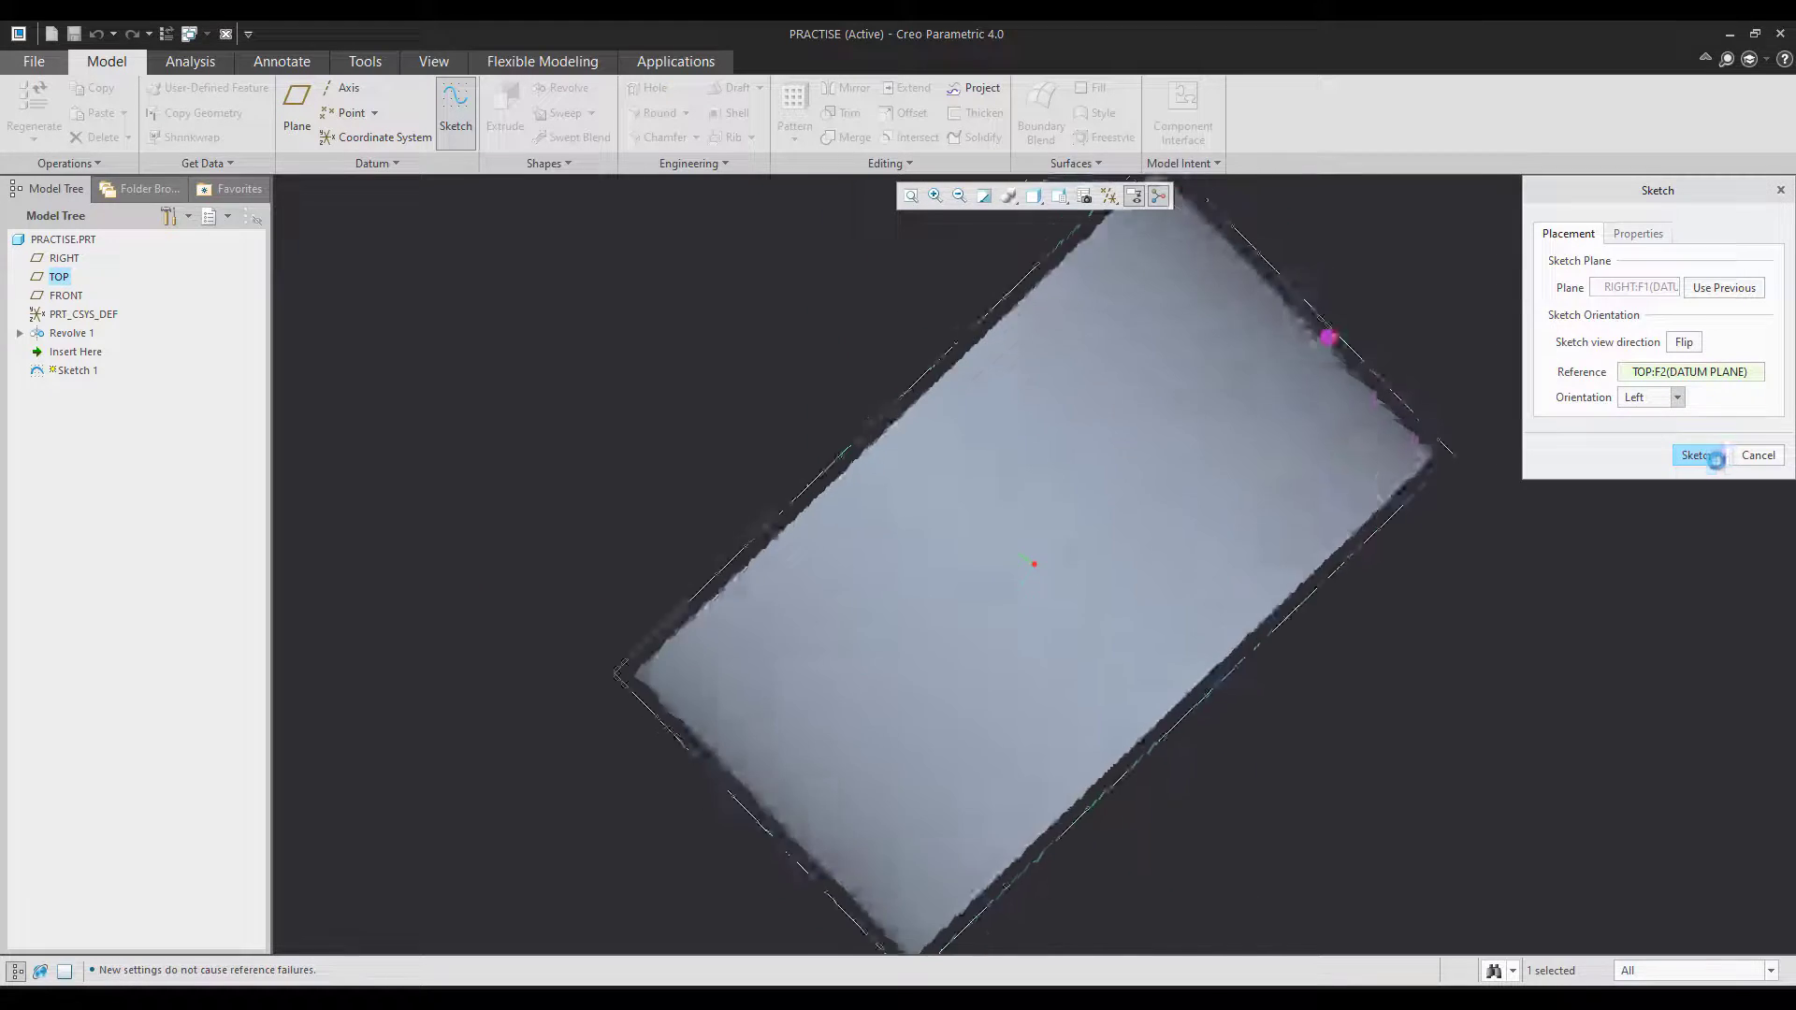
left_click(1698, 455)
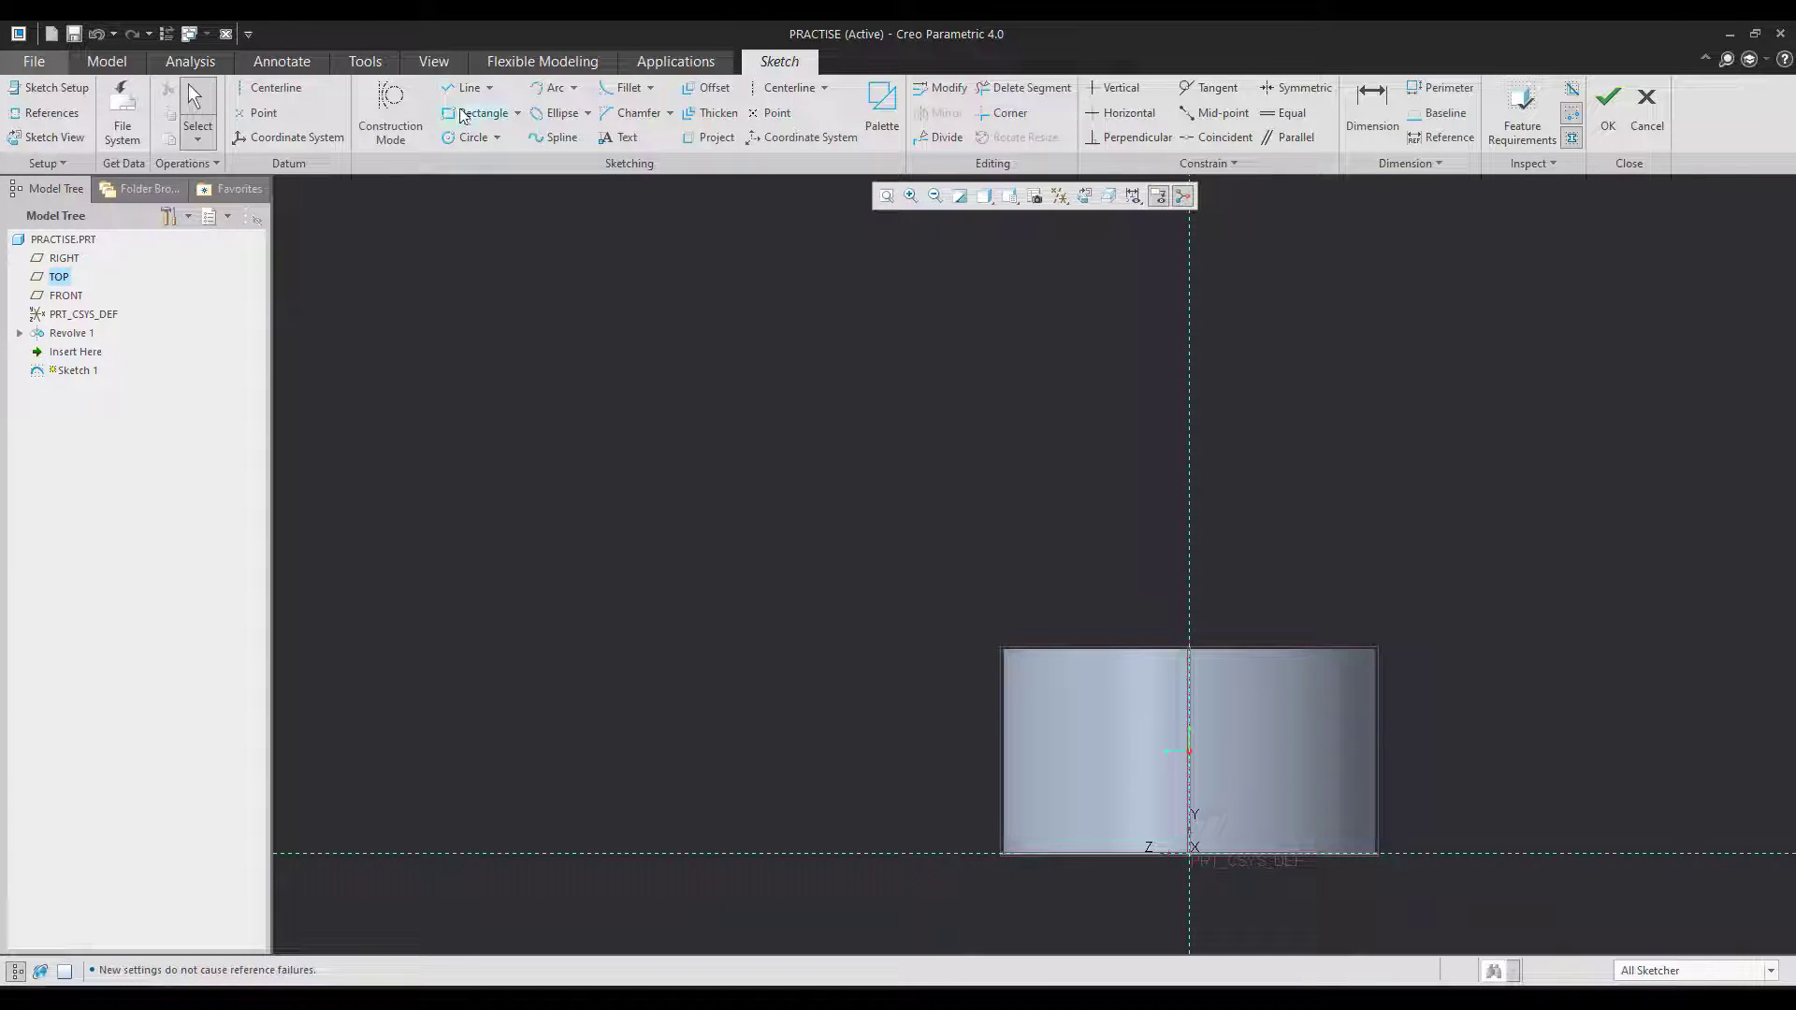
- Sketch a path from the cylinder's top centre: a short vertical line, an arc of about 35 radius and a horizontal line, about 82 across overall
left_click(467, 87)
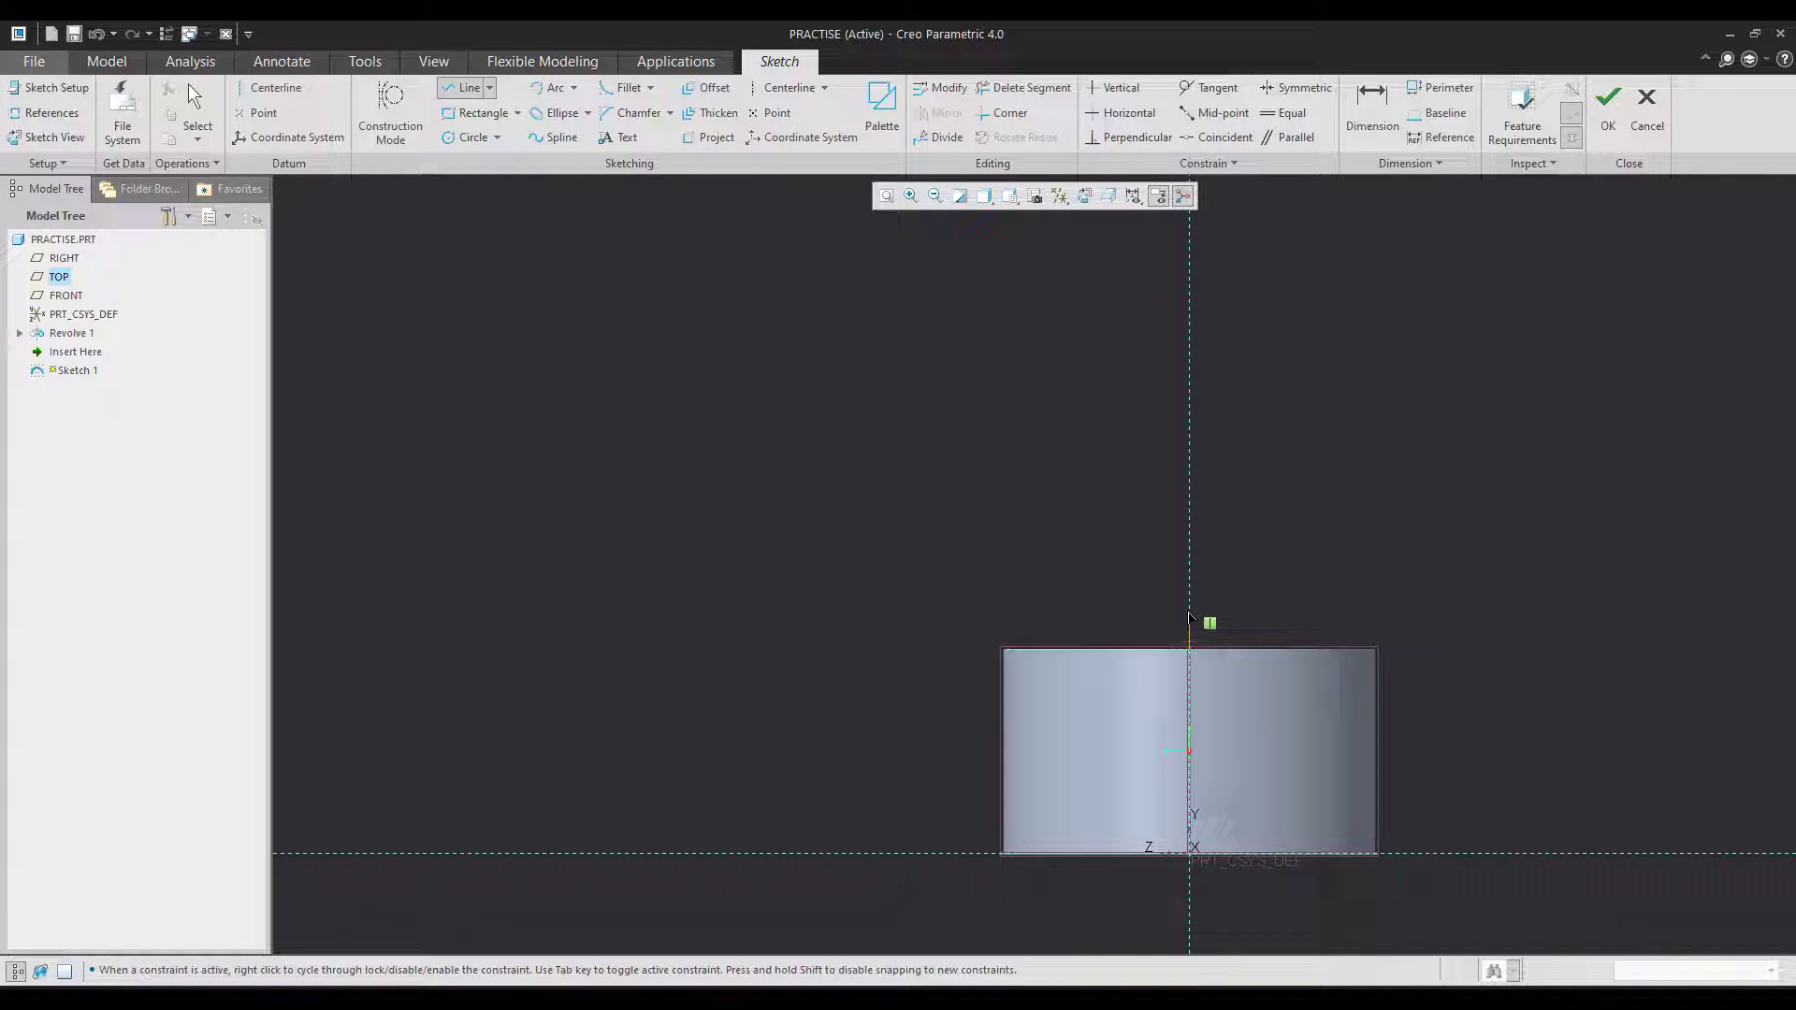
left_click(552, 87)
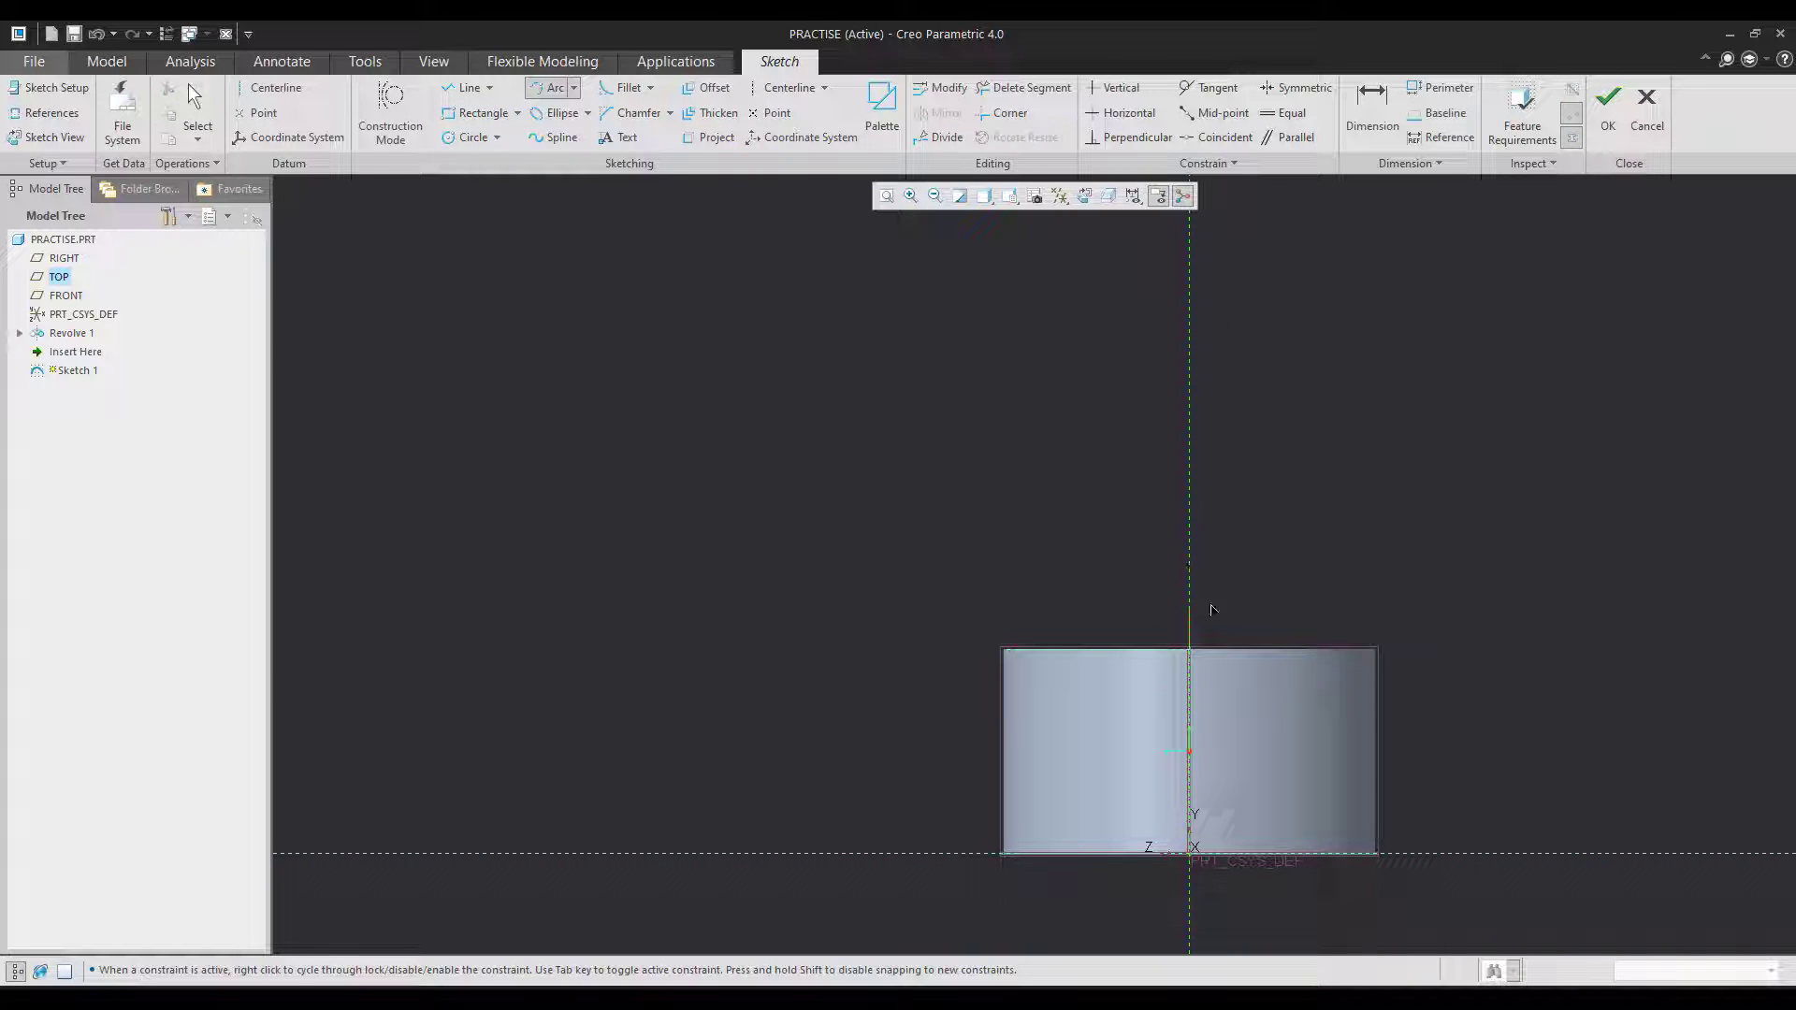
left_click(978, 400)
middle_click(978, 400)
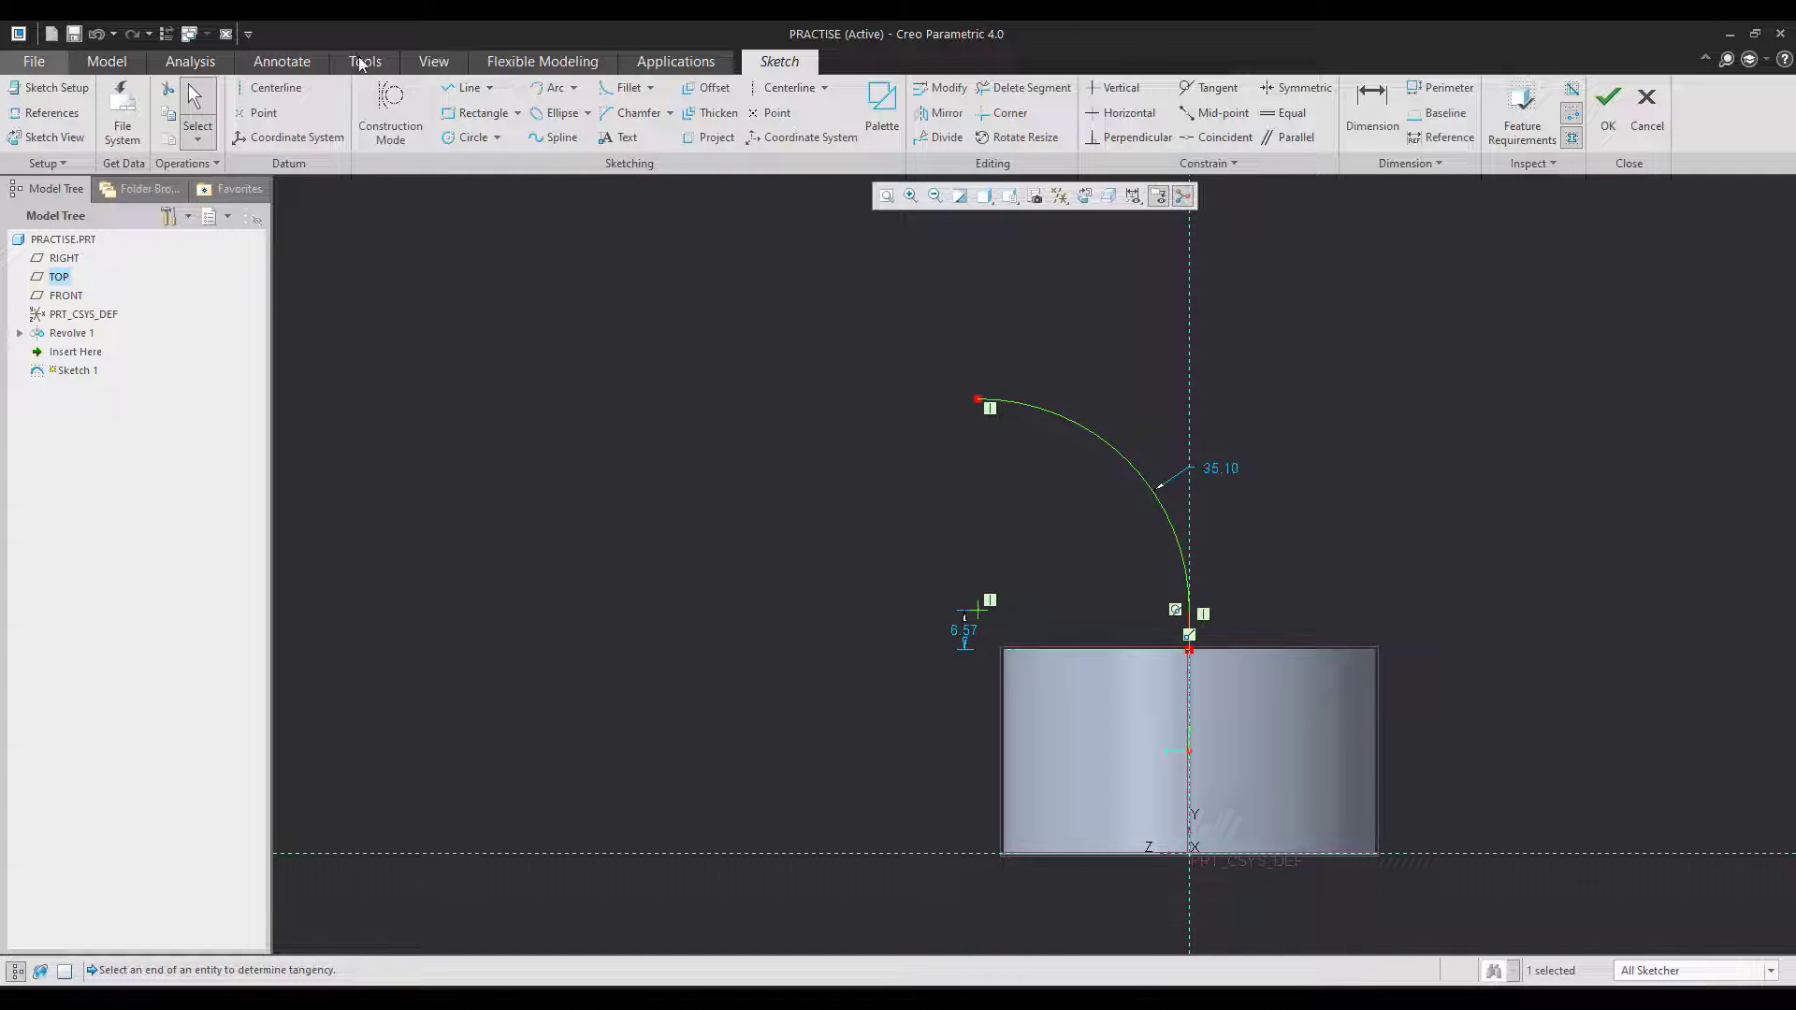
left_click(458, 87)
left_click(978, 399)
left_click(695, 400)
middle_click(715, 411)
middle_click(767, 676)
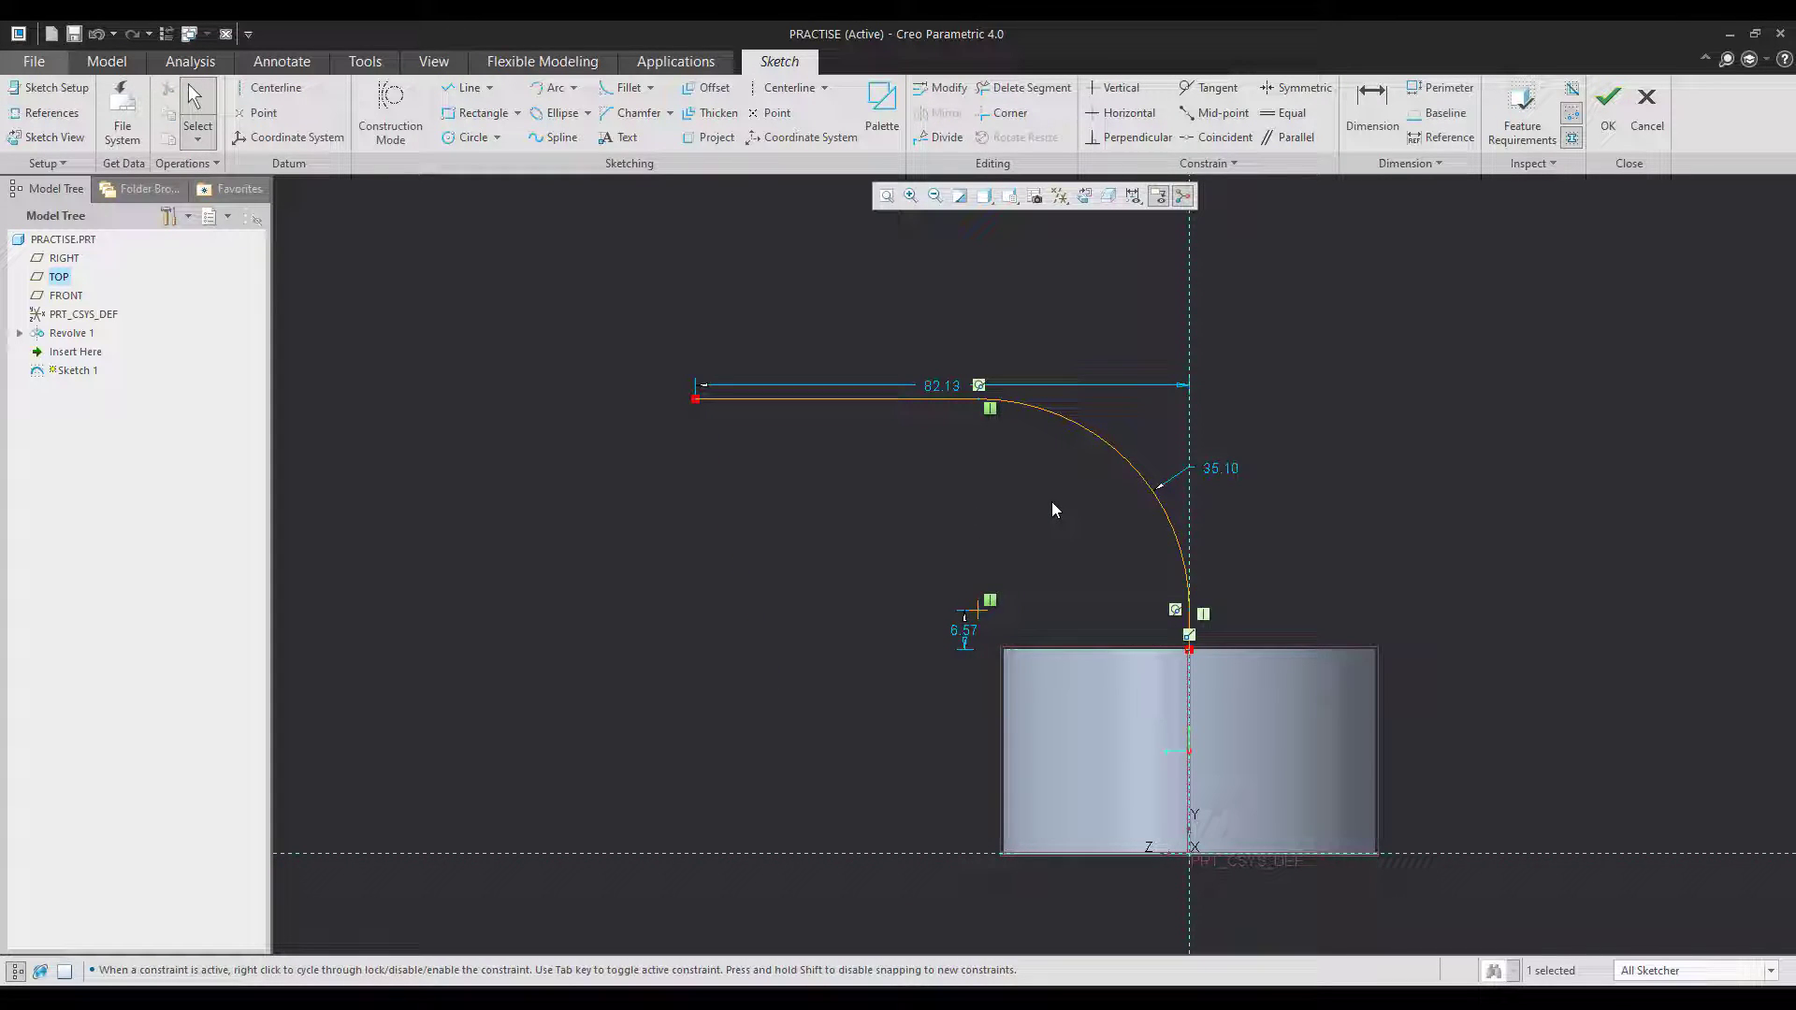
- Dimension the path's horizontal line 75 above the cylinder's base and its free end 129 from the vertical axis
scroll(895, 531, "down", 2)
scroll(1253, 592, "up", 2)
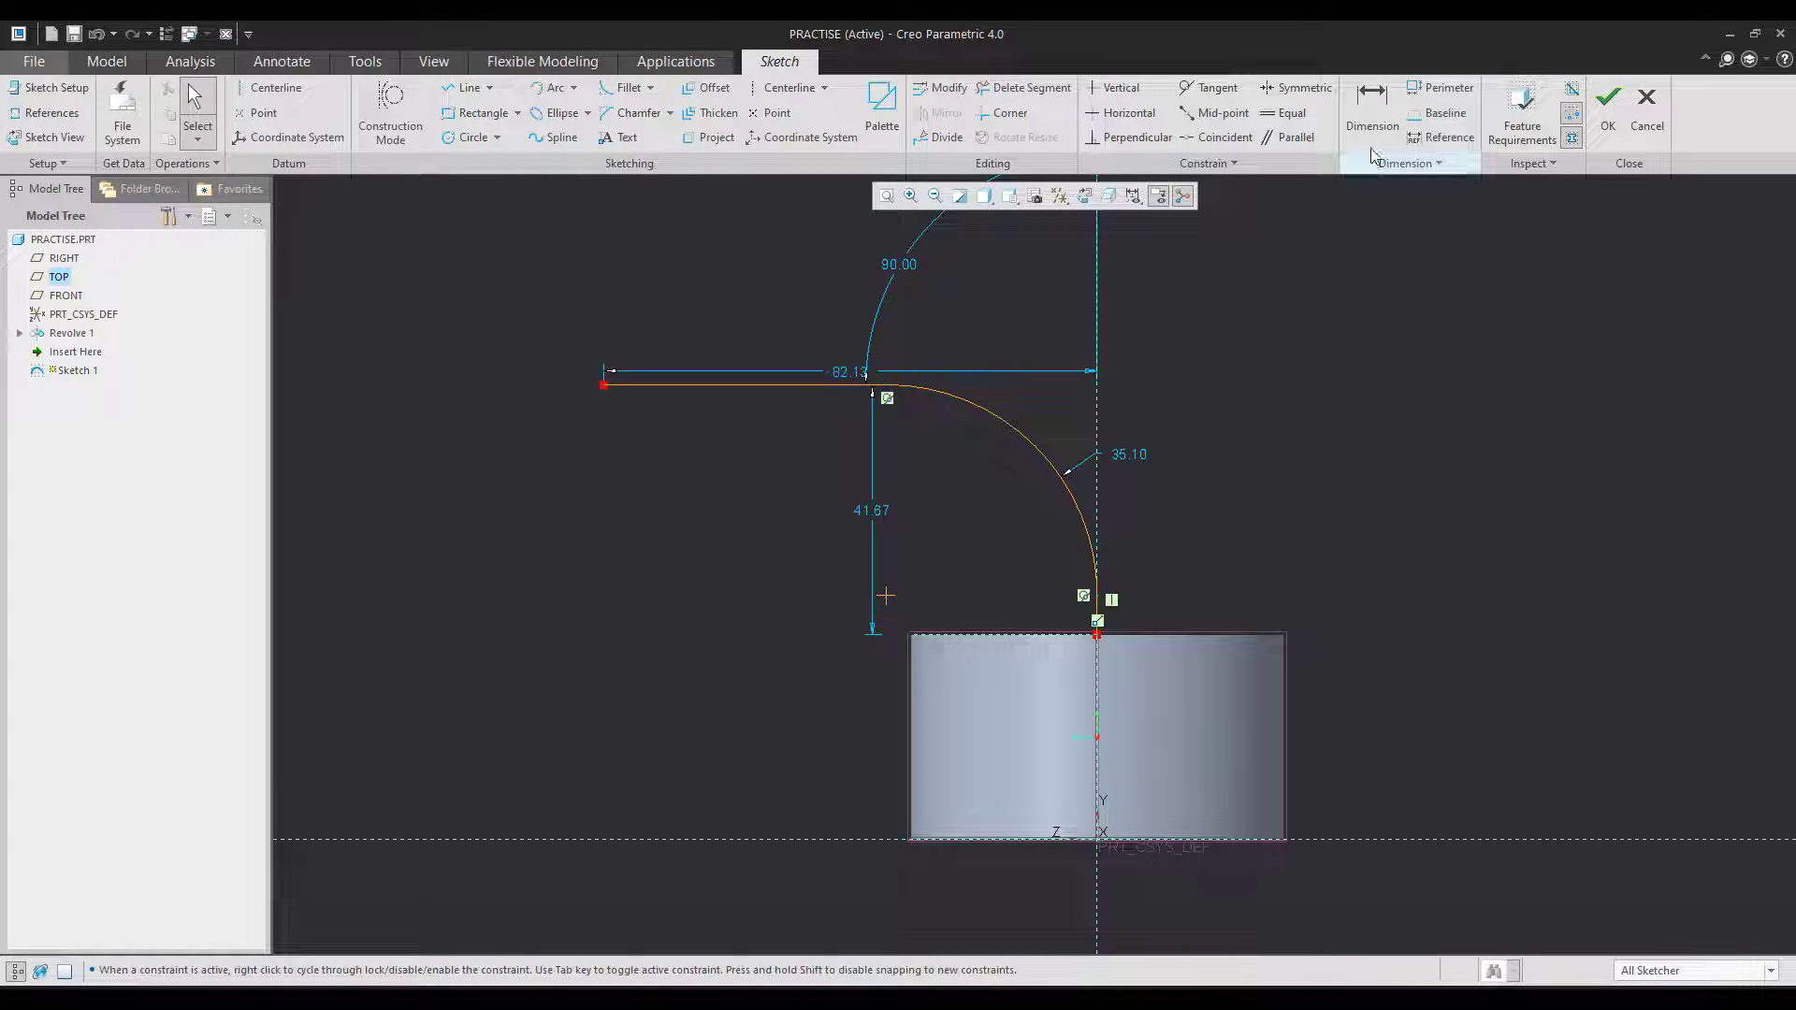
left_click(1372, 108)
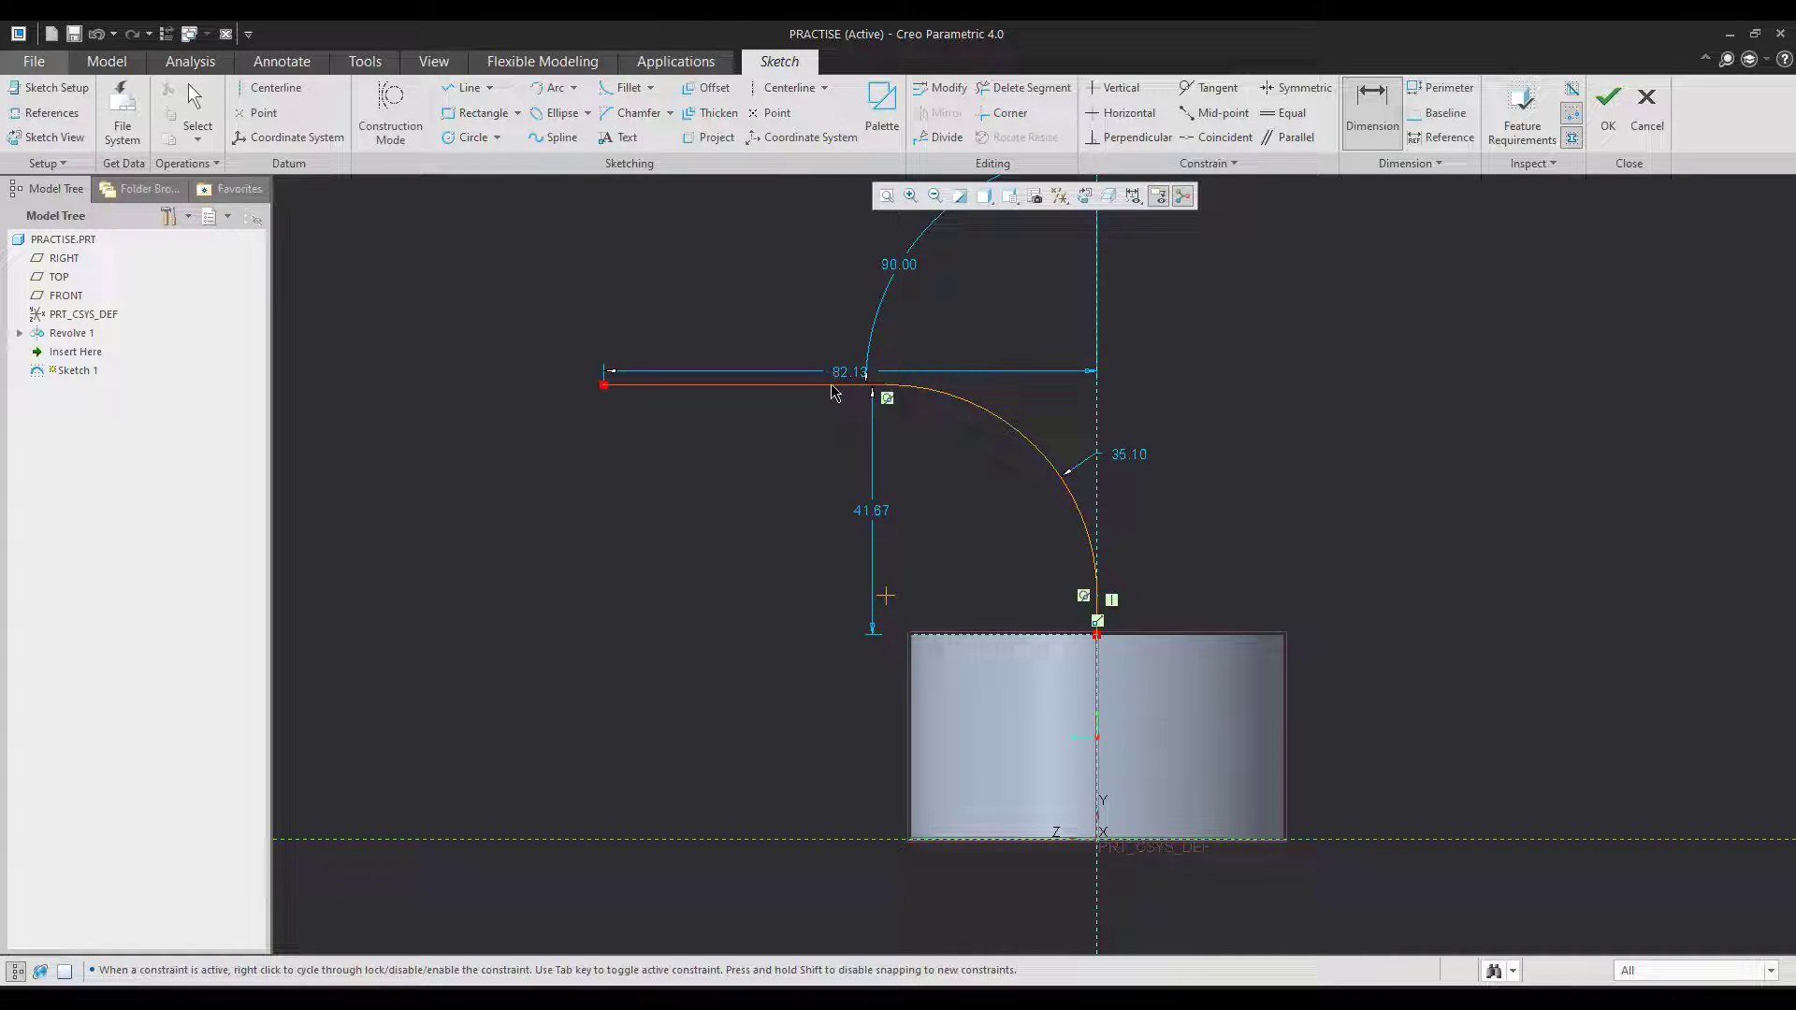
middle_click(1406, 651)
type("75")
key("Return")
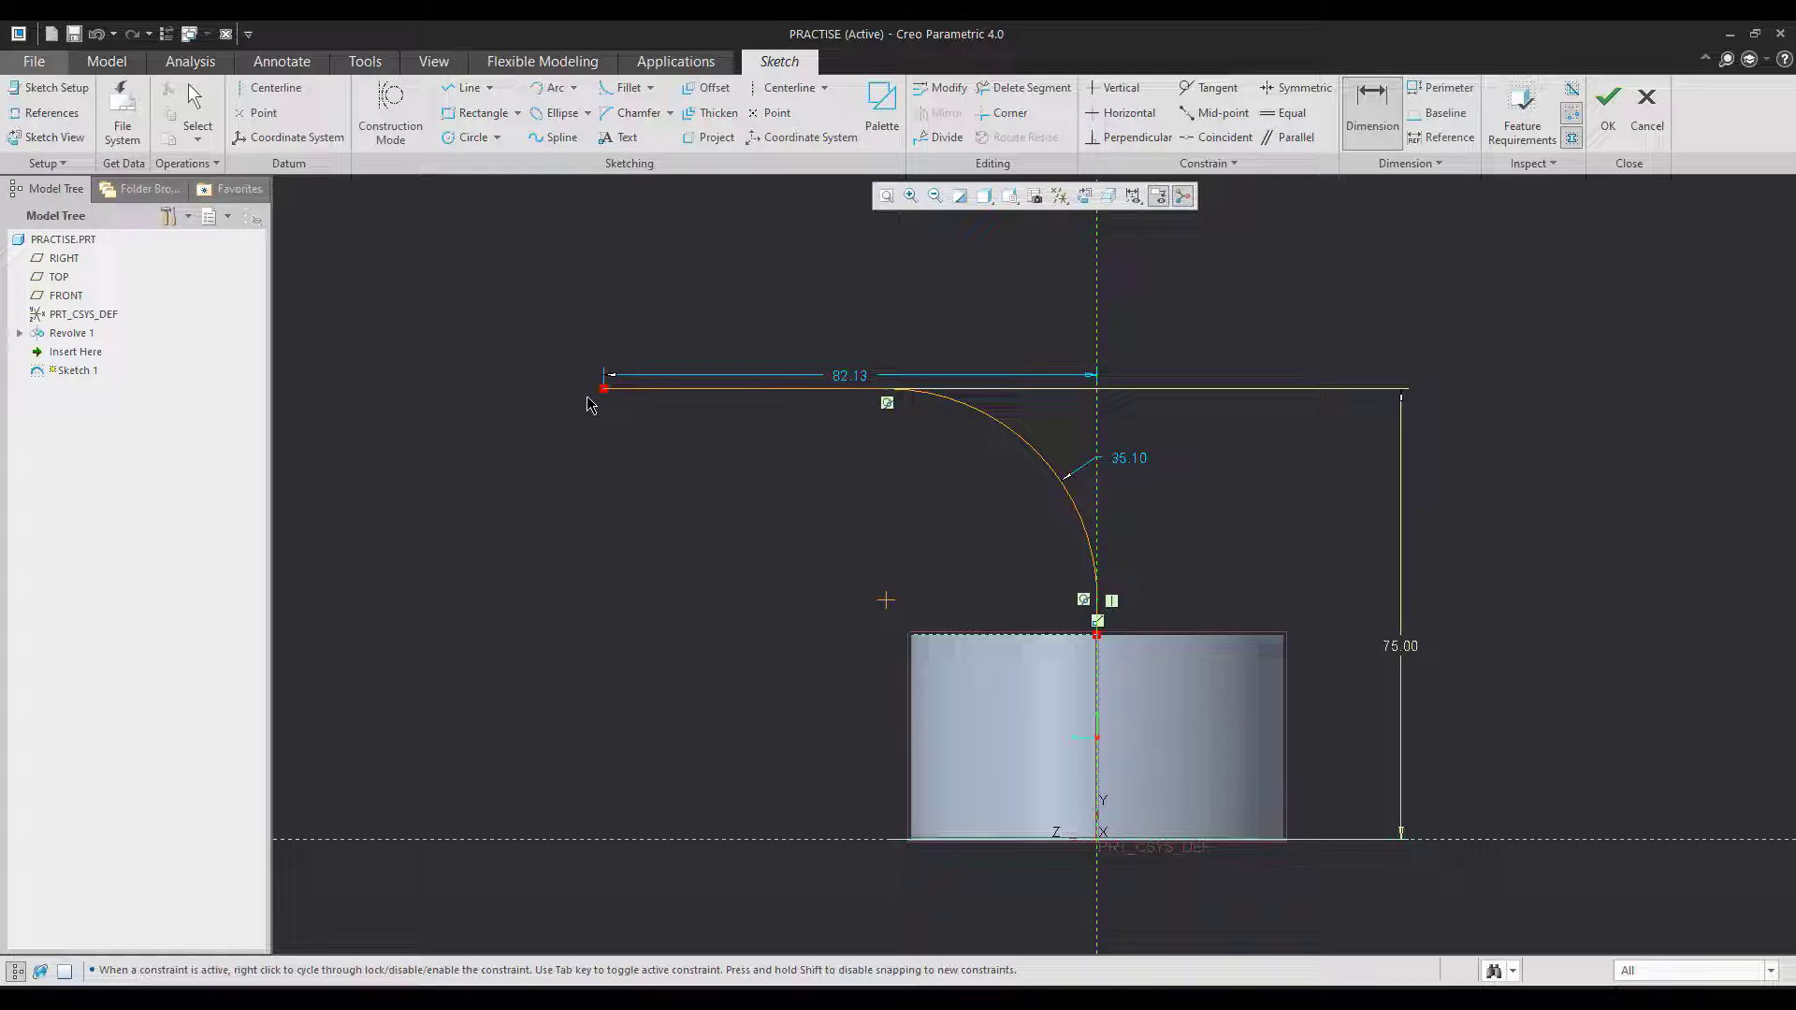
middle_click(882, 926)
type("129")
key("Return")
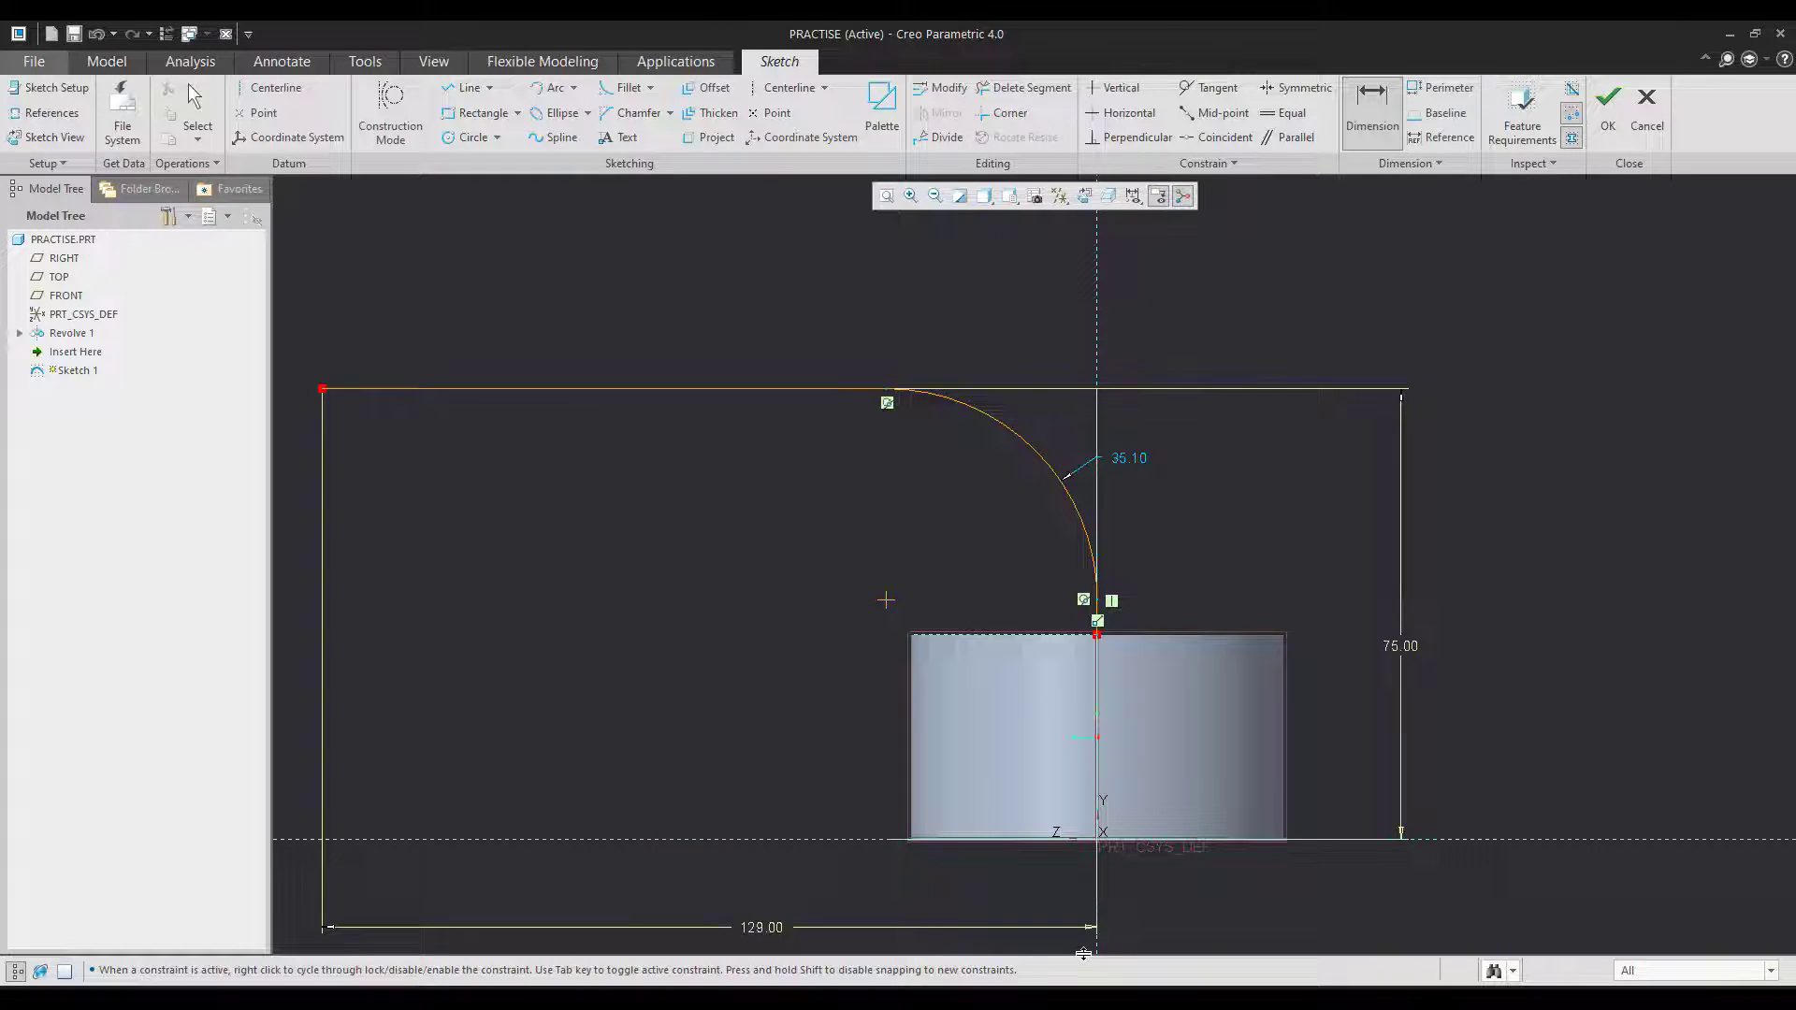
- Set the path's arc radius to 38, compare it with the reference drawing and finish the sketch
middle_click(1101, 498)
double_click(1112, 475)
type("38")
key("Return")
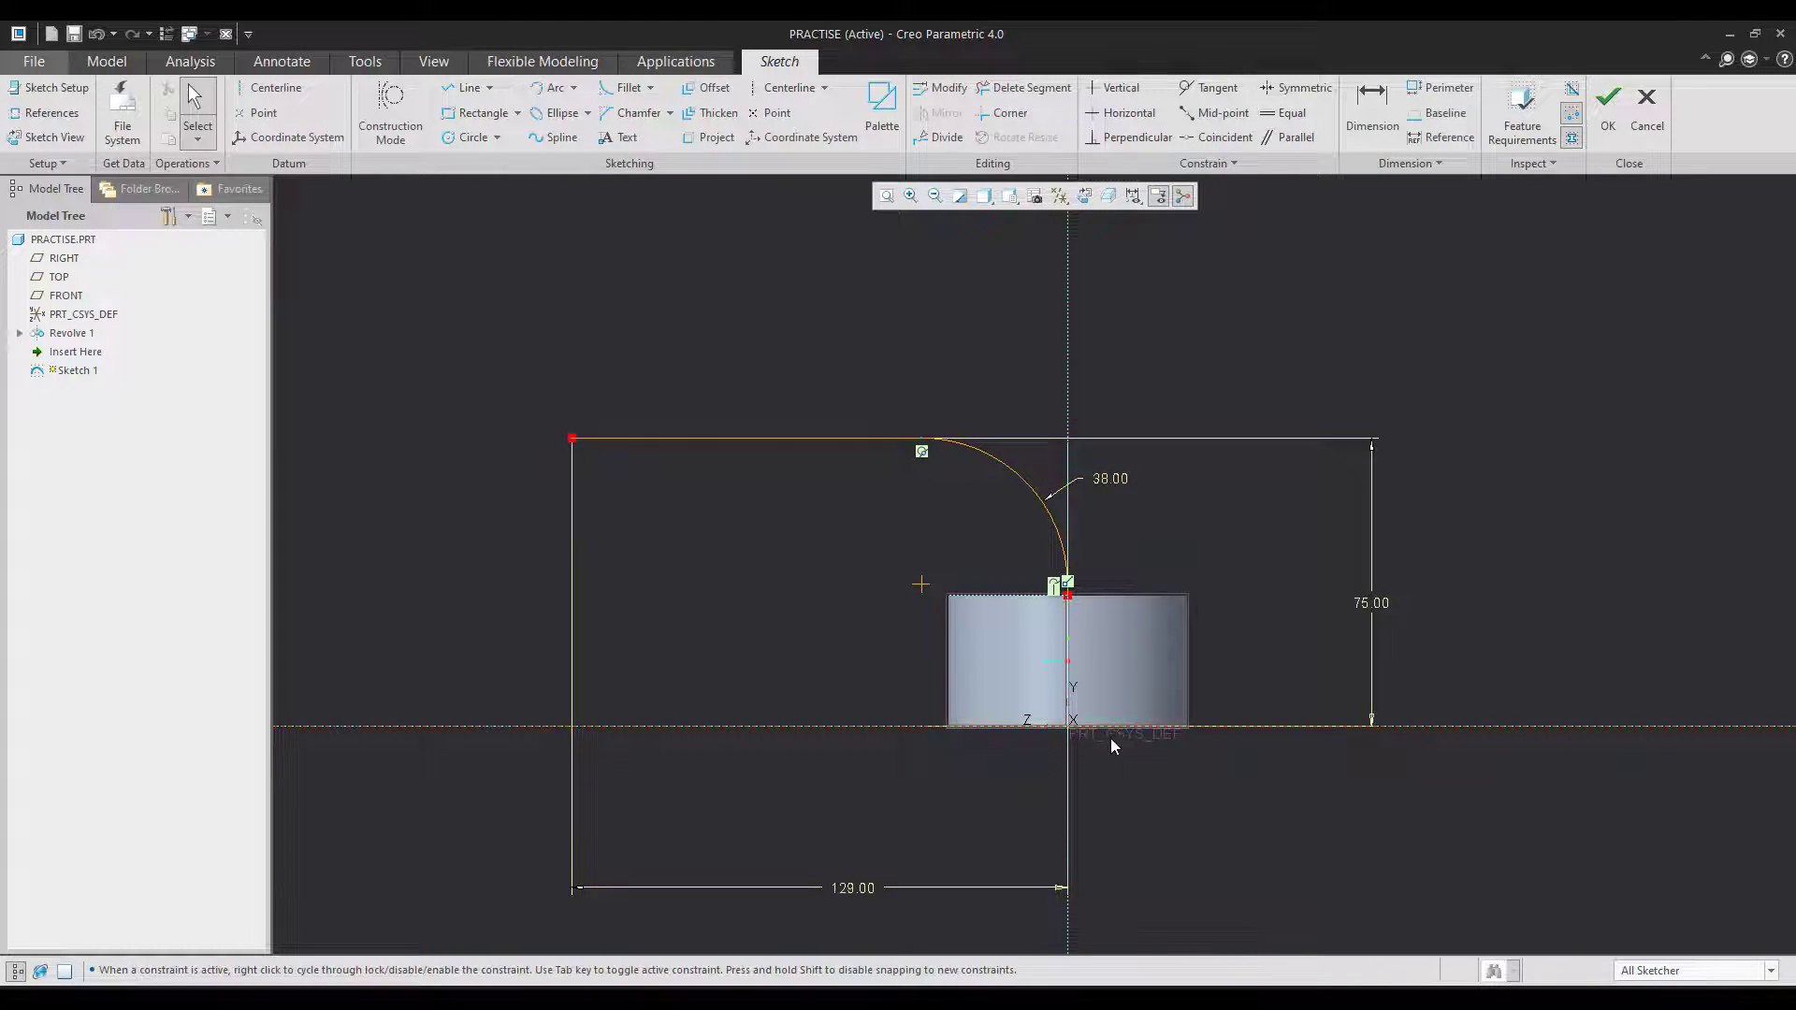
key("alt+Tab")
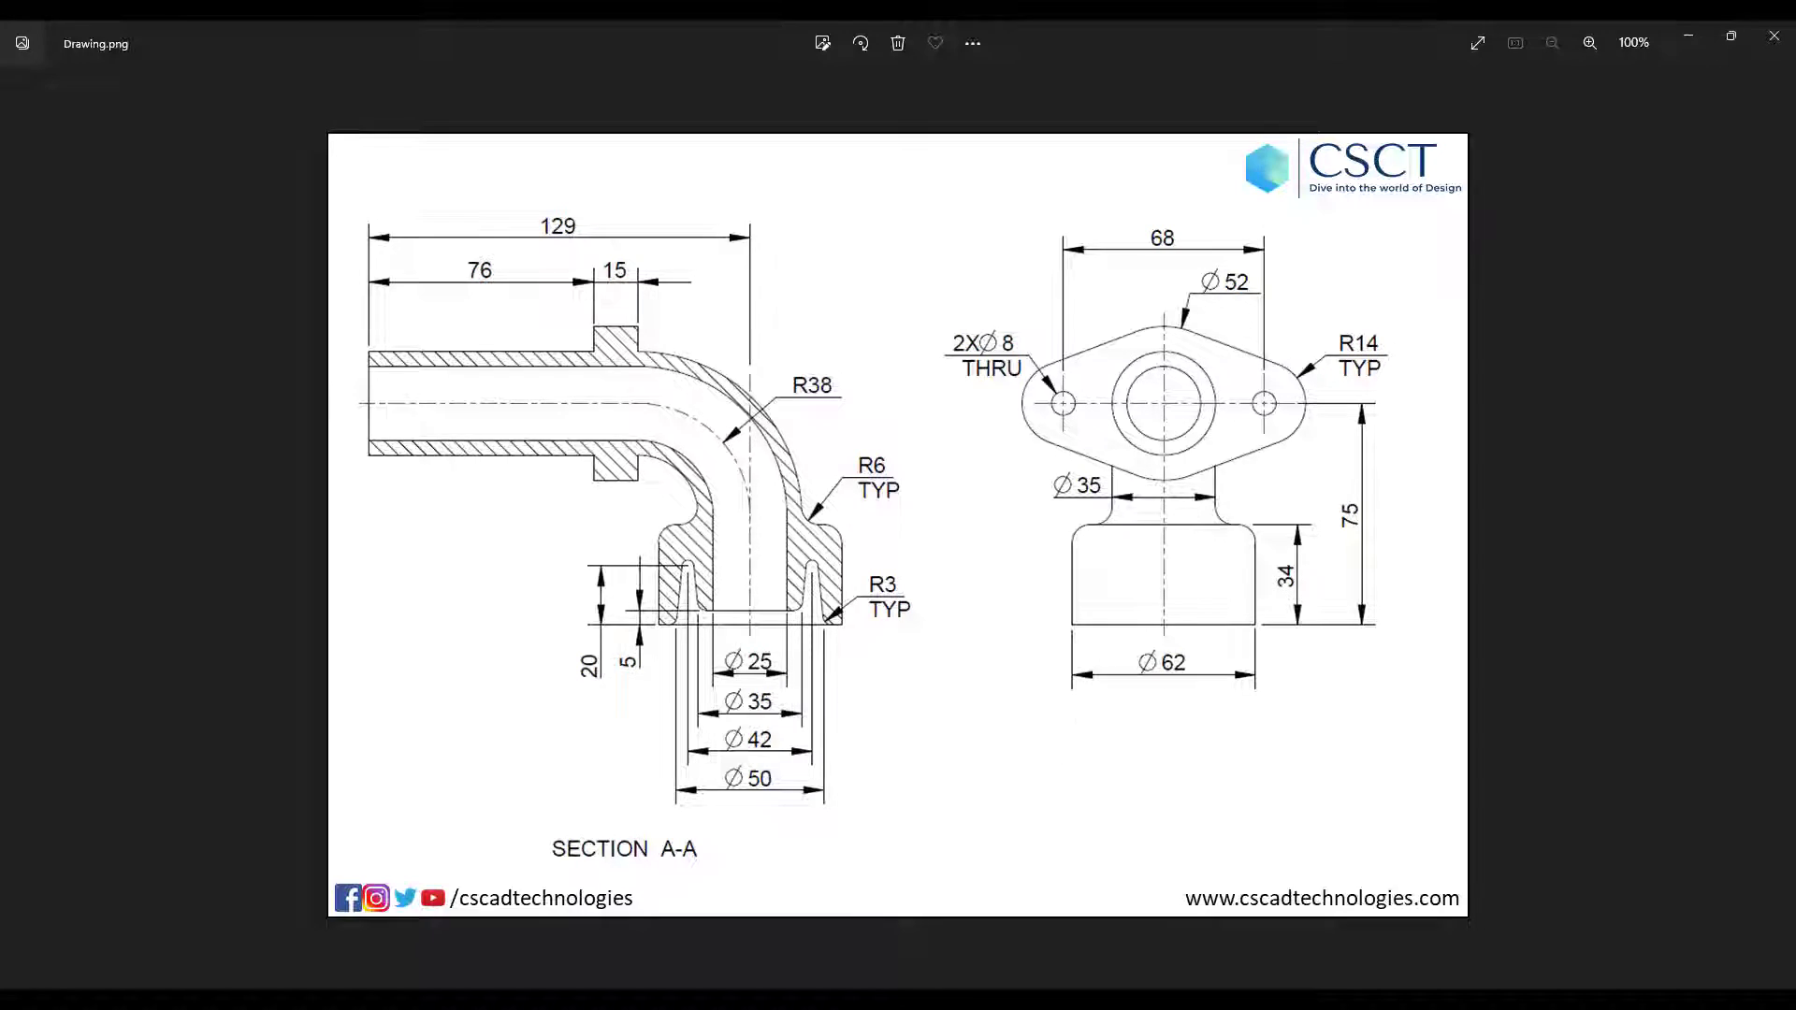
key("alt+Tab")
left_click(1609, 138)
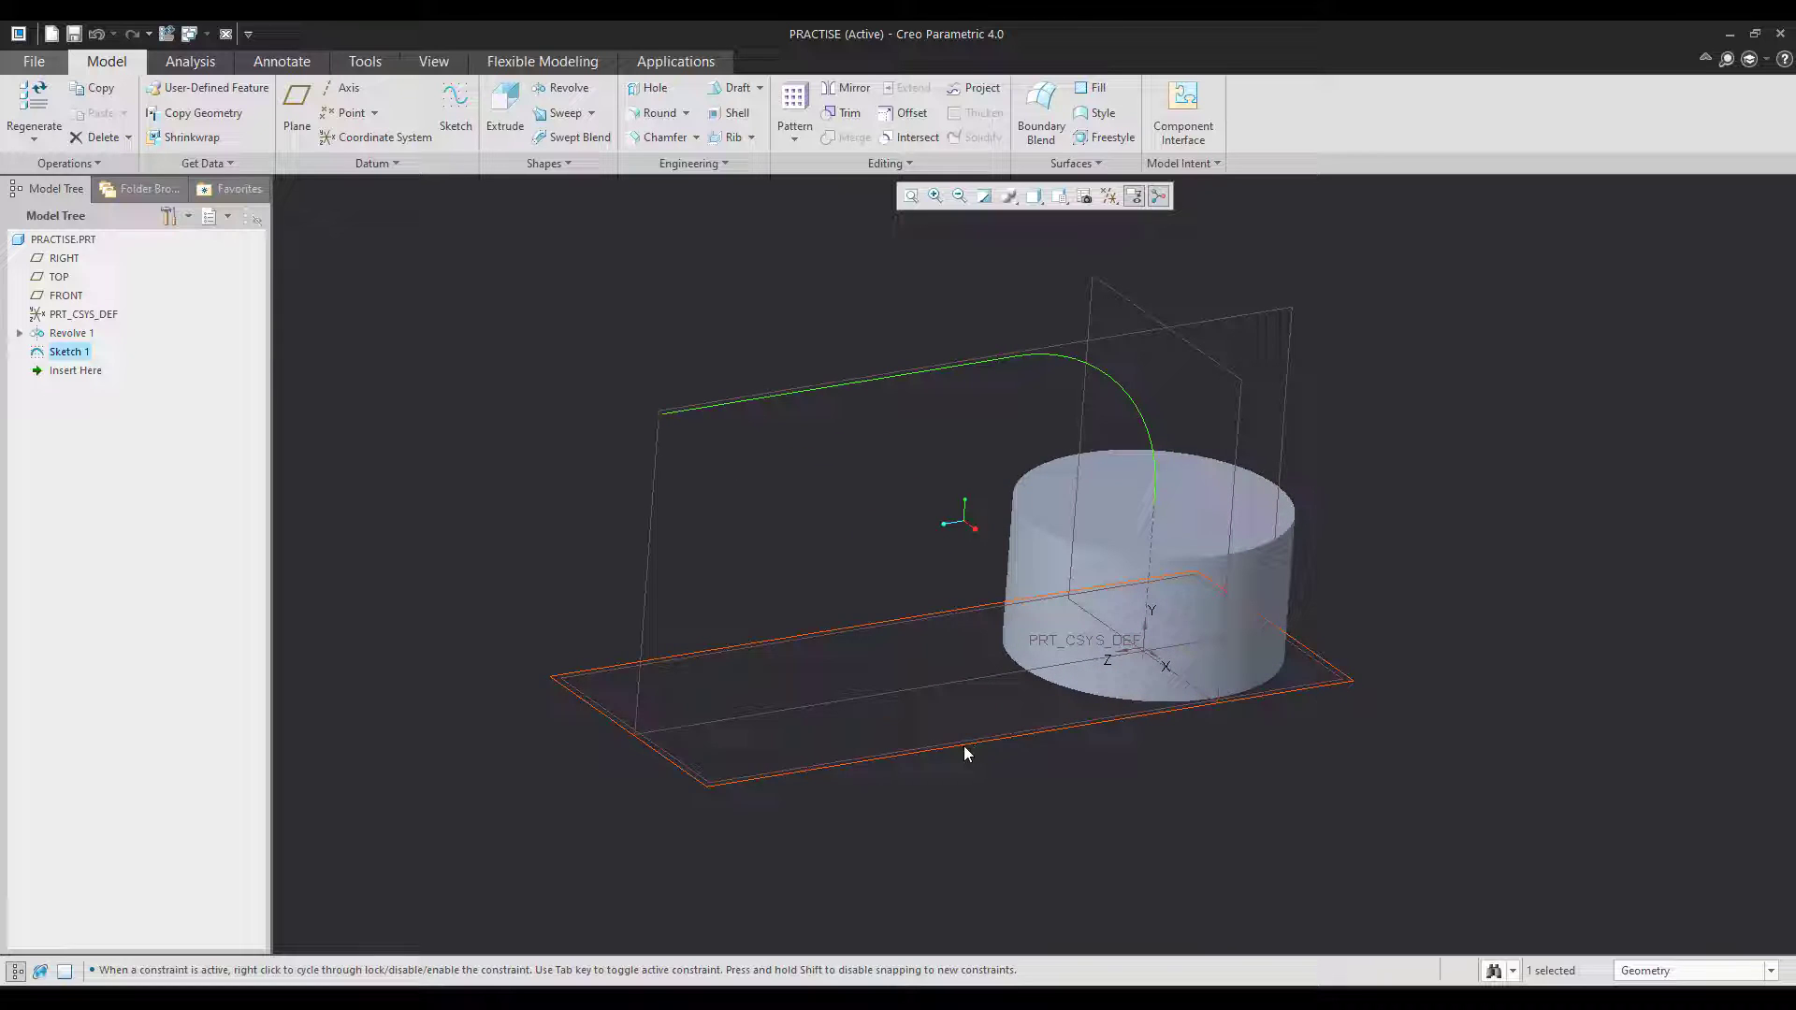
- Start a sweep along the sketched path with a 35 diameter circle centred on its start as section, and consult the reference drawing
left_click(561, 113)
left_click(86, 120)
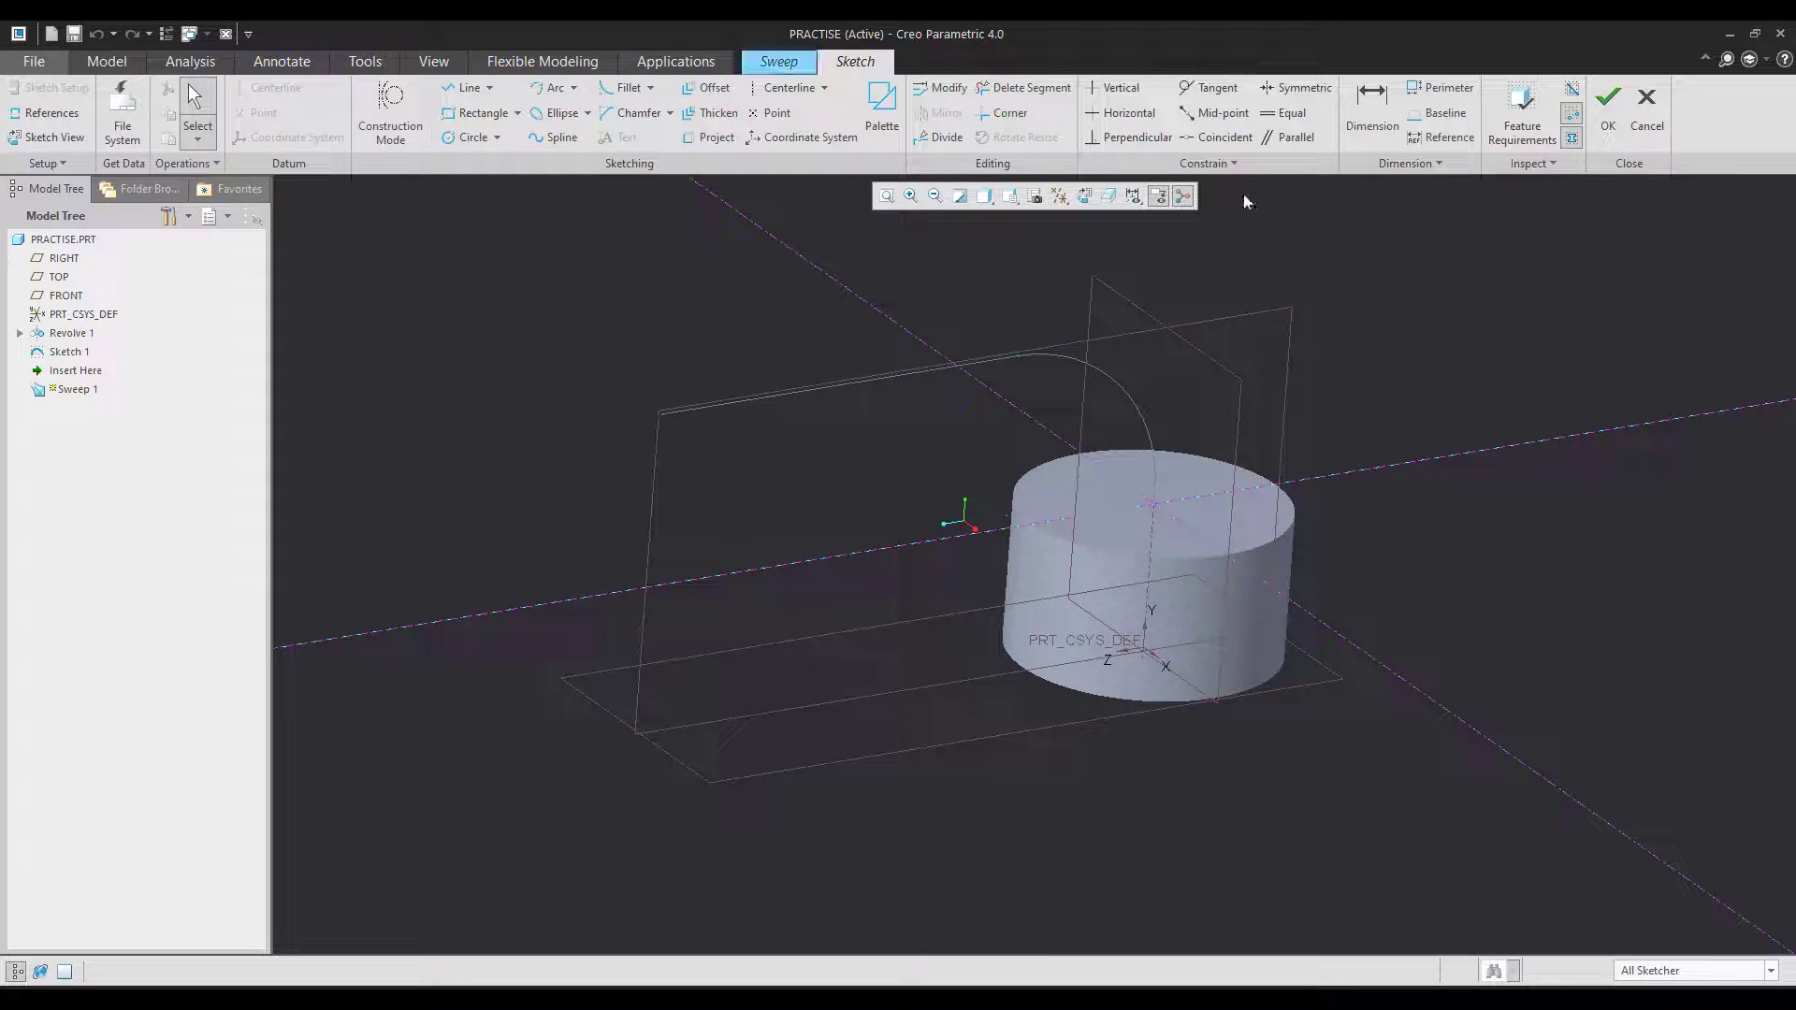
left_click(465, 137)
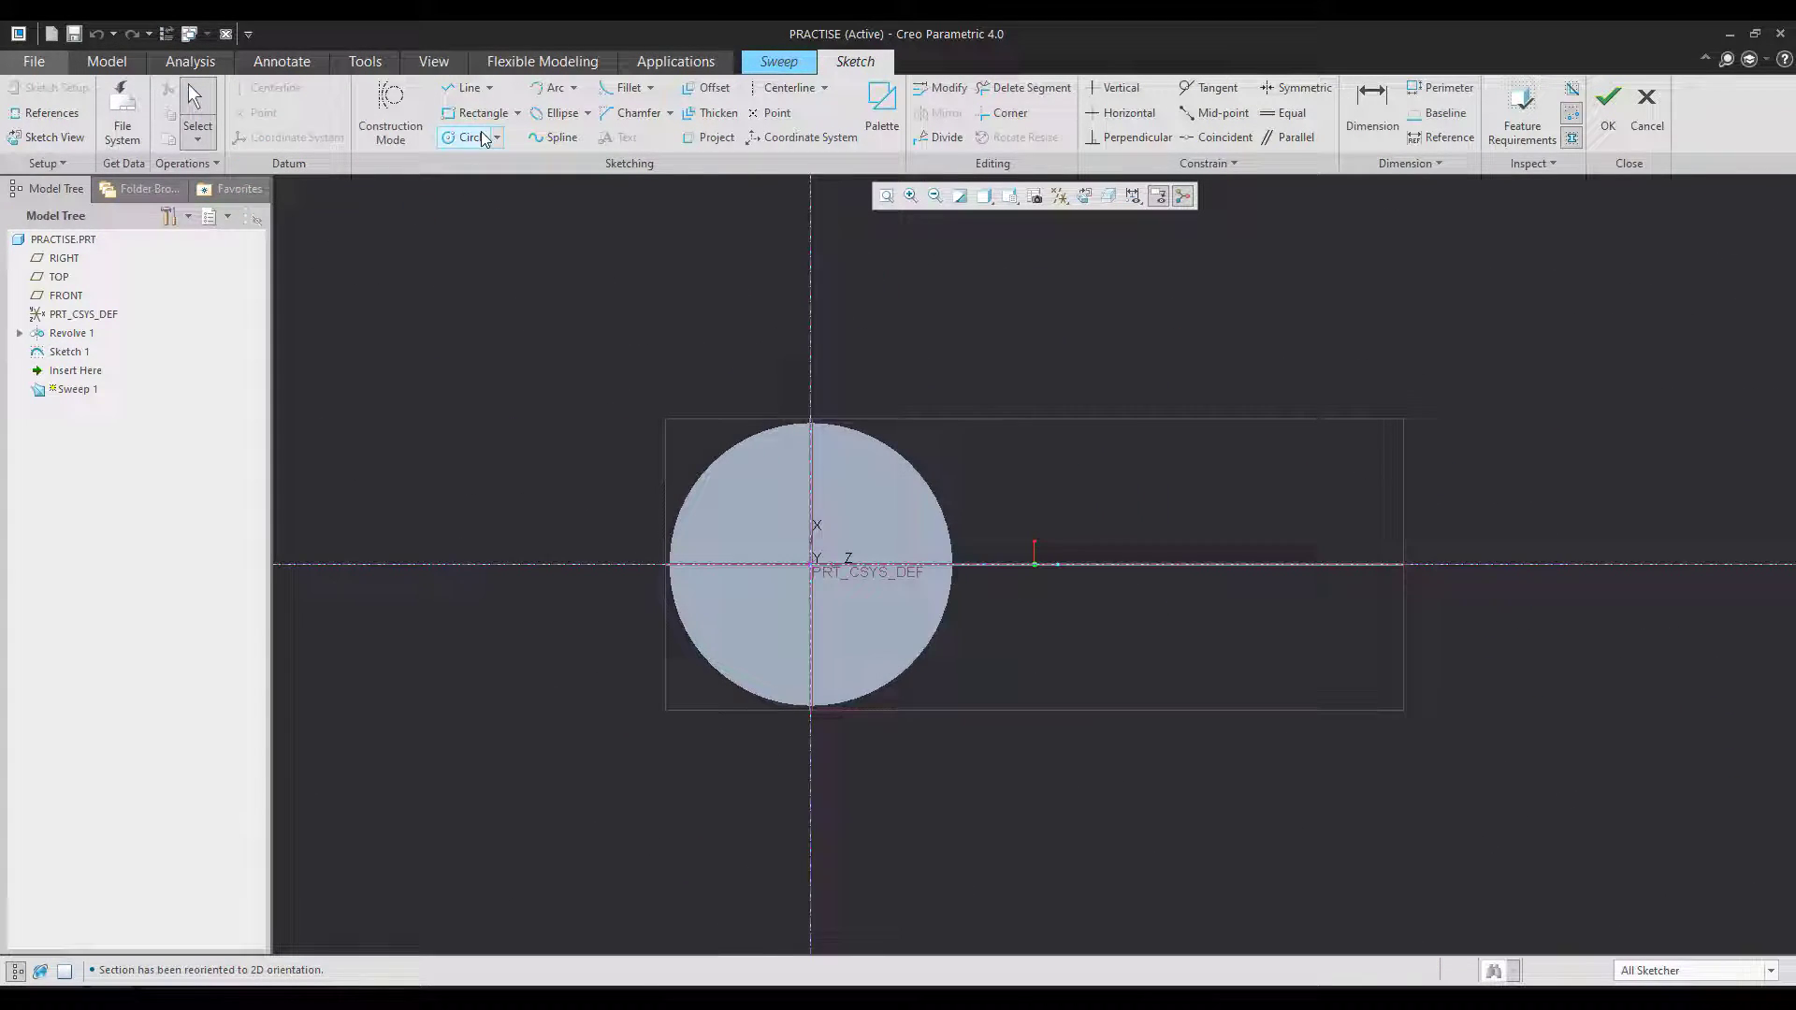
left_click(810, 564)
left_click(849, 627)
middle_click(849, 626)
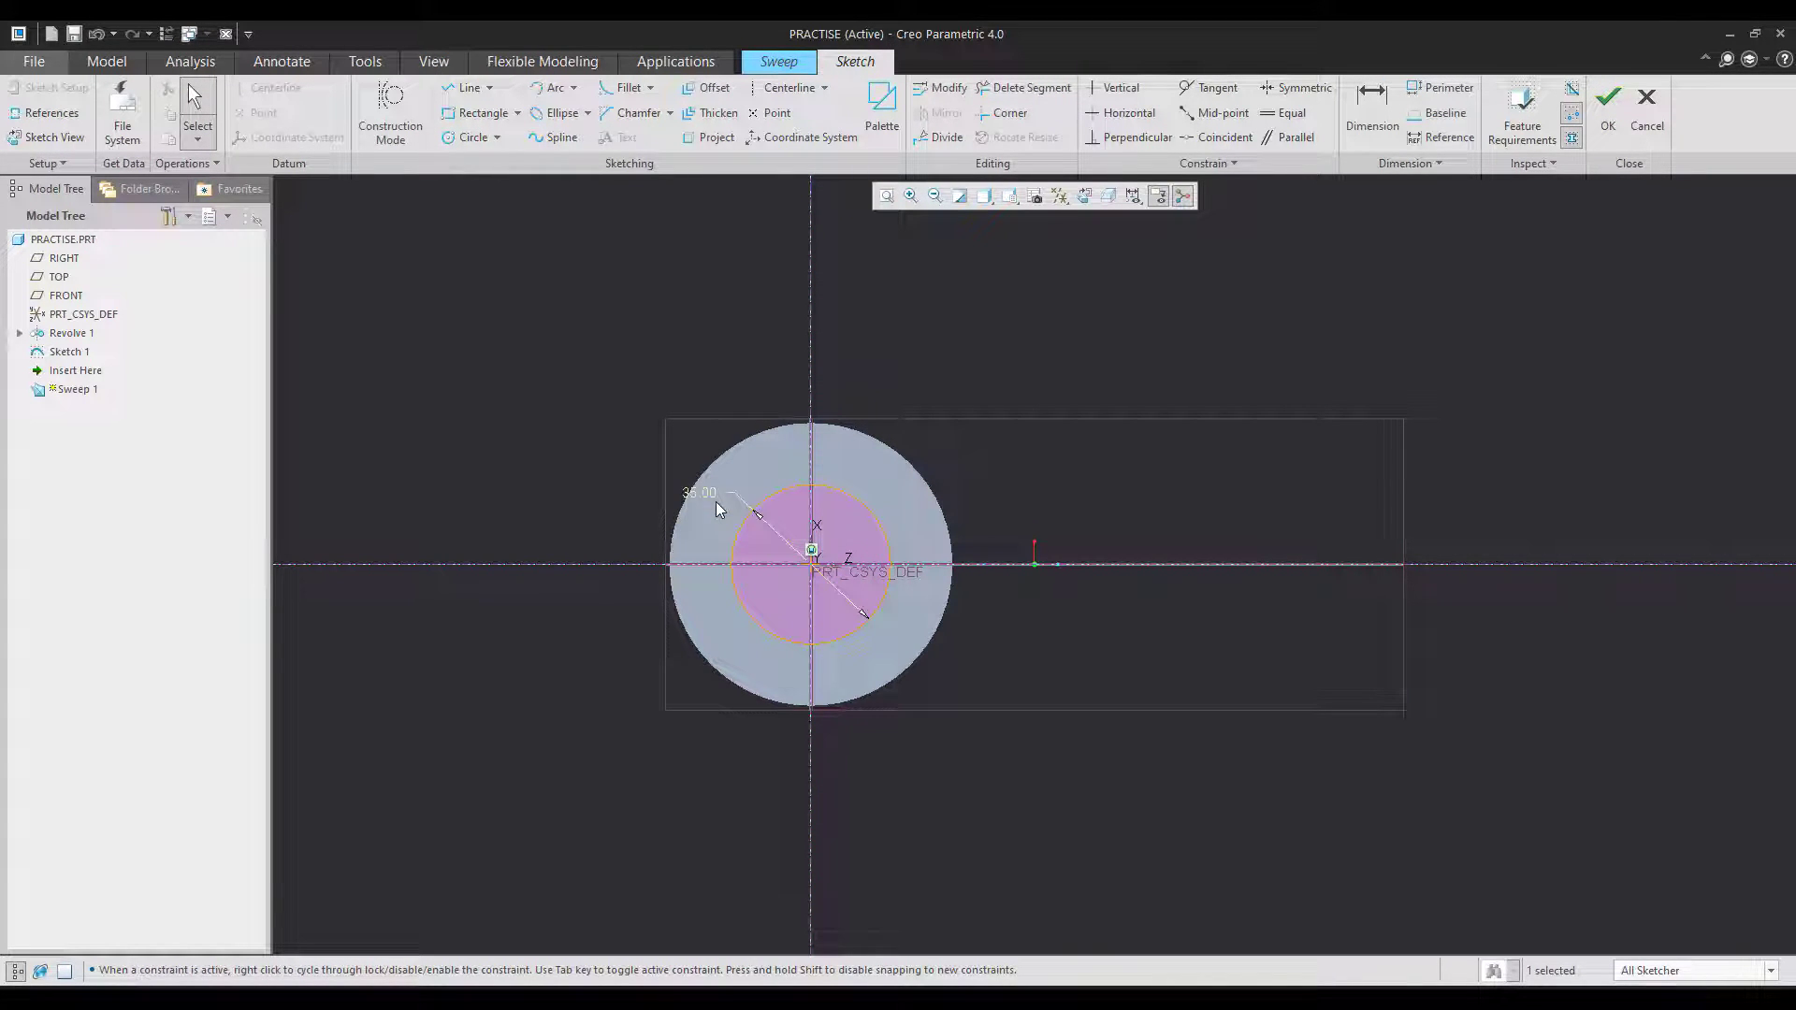
key("ctrl+d")
left_click(1113, 1001)
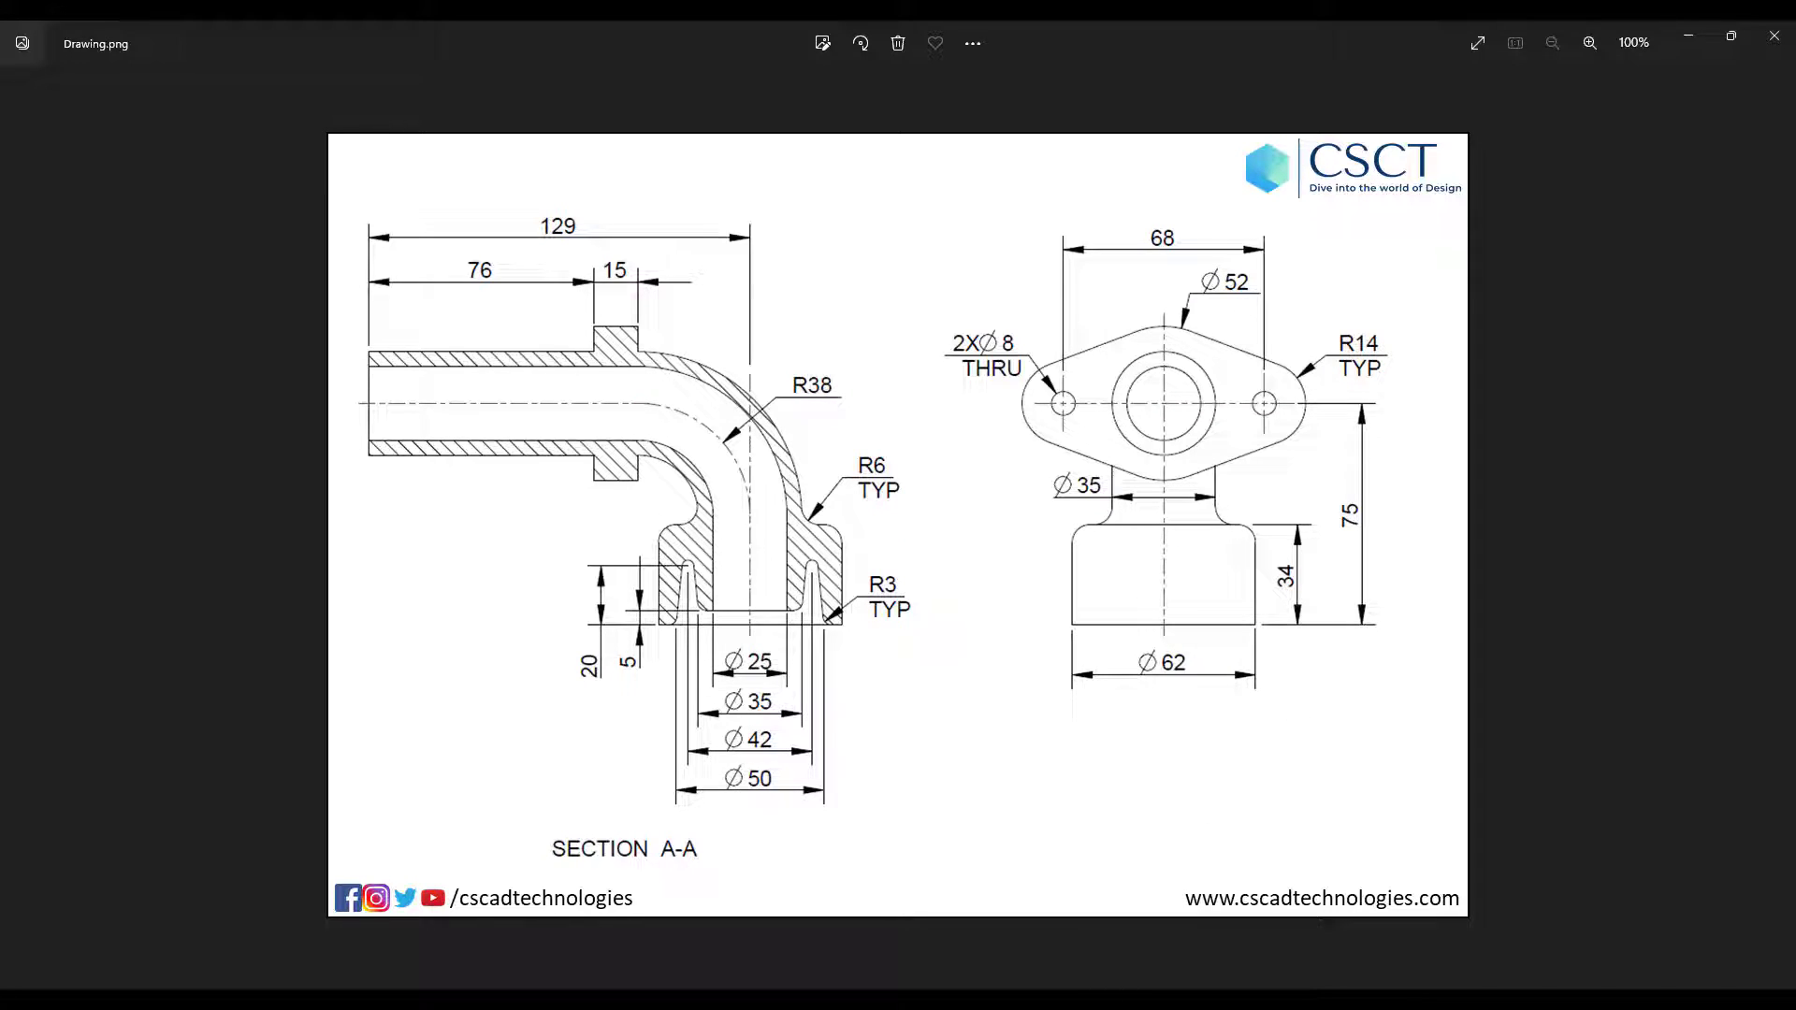
- Complete the sweep, then look up the flange's position and shape in the reference drawing
key("alt+Tab")
left_click(1611, 113)
mouse_move(1423, 621)
middle_mouse_down()
mouse_move(1386, 524)
mouse_move(1343, 589)
mouse_move(1412, 575)
middle_mouse_up()
middle_click(1412, 575)
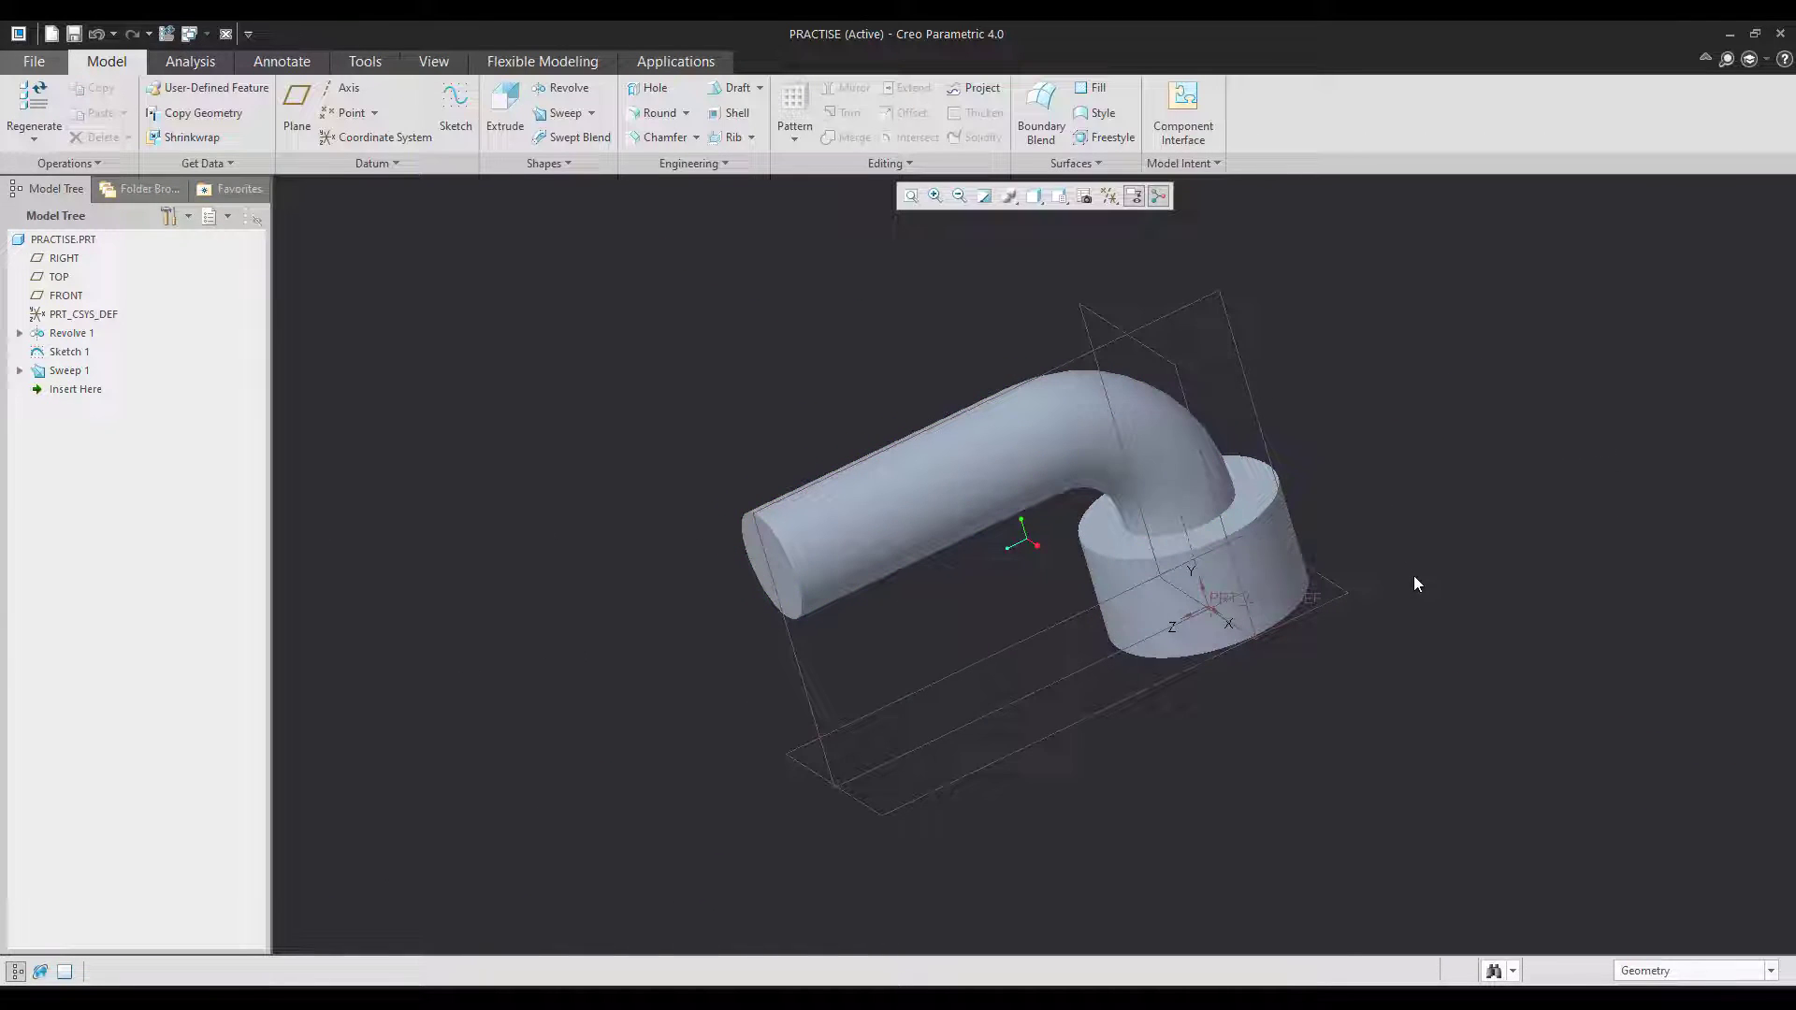
key("ctrl+d")
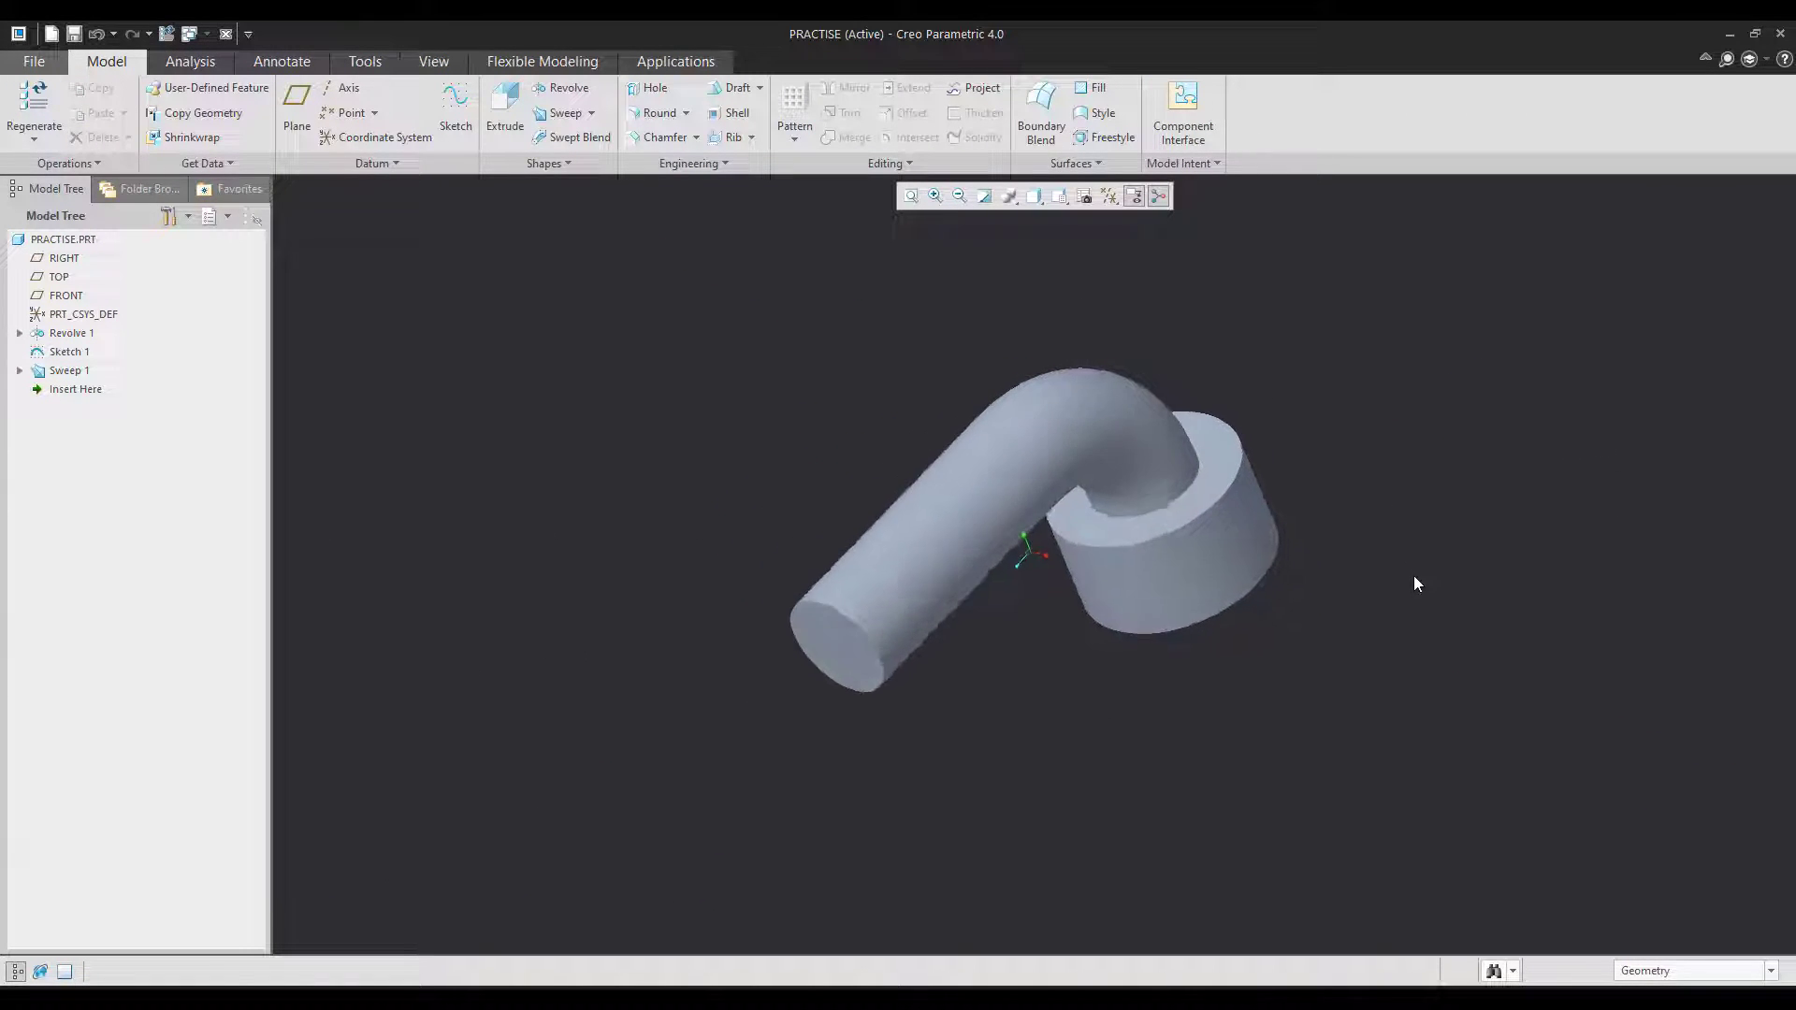
key("alt+Tab")
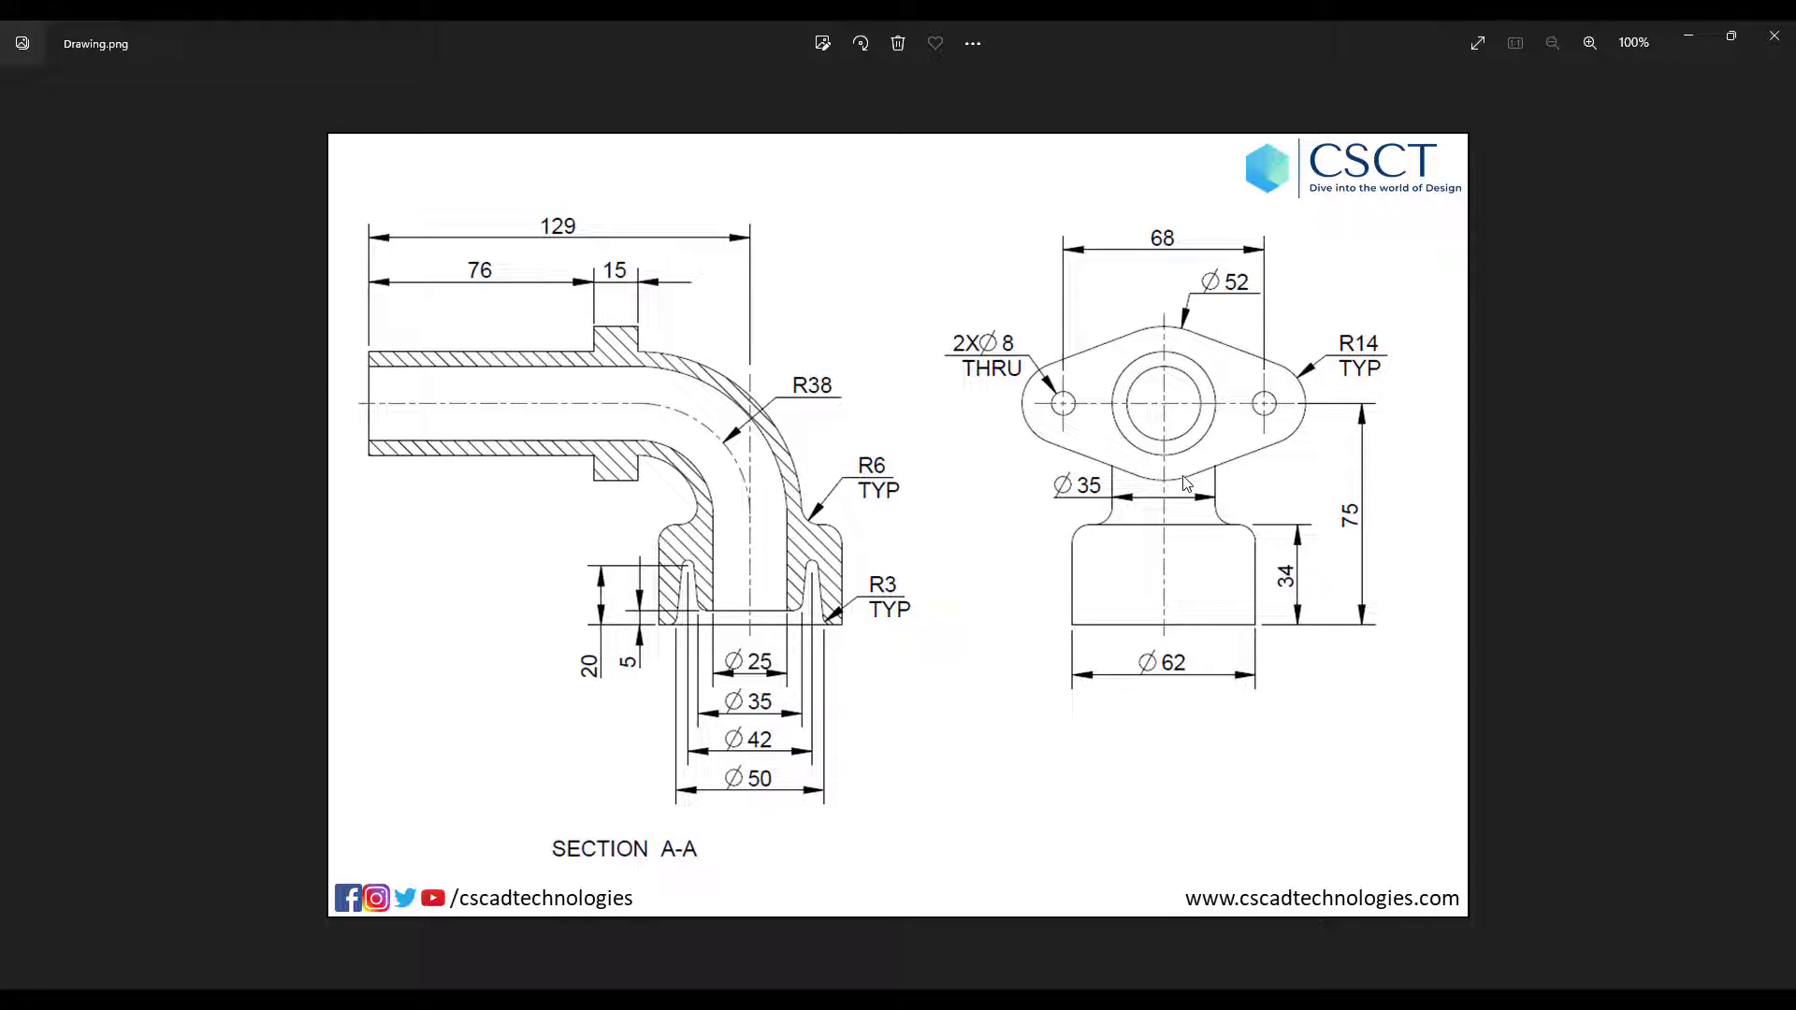
key("alt+Tab")
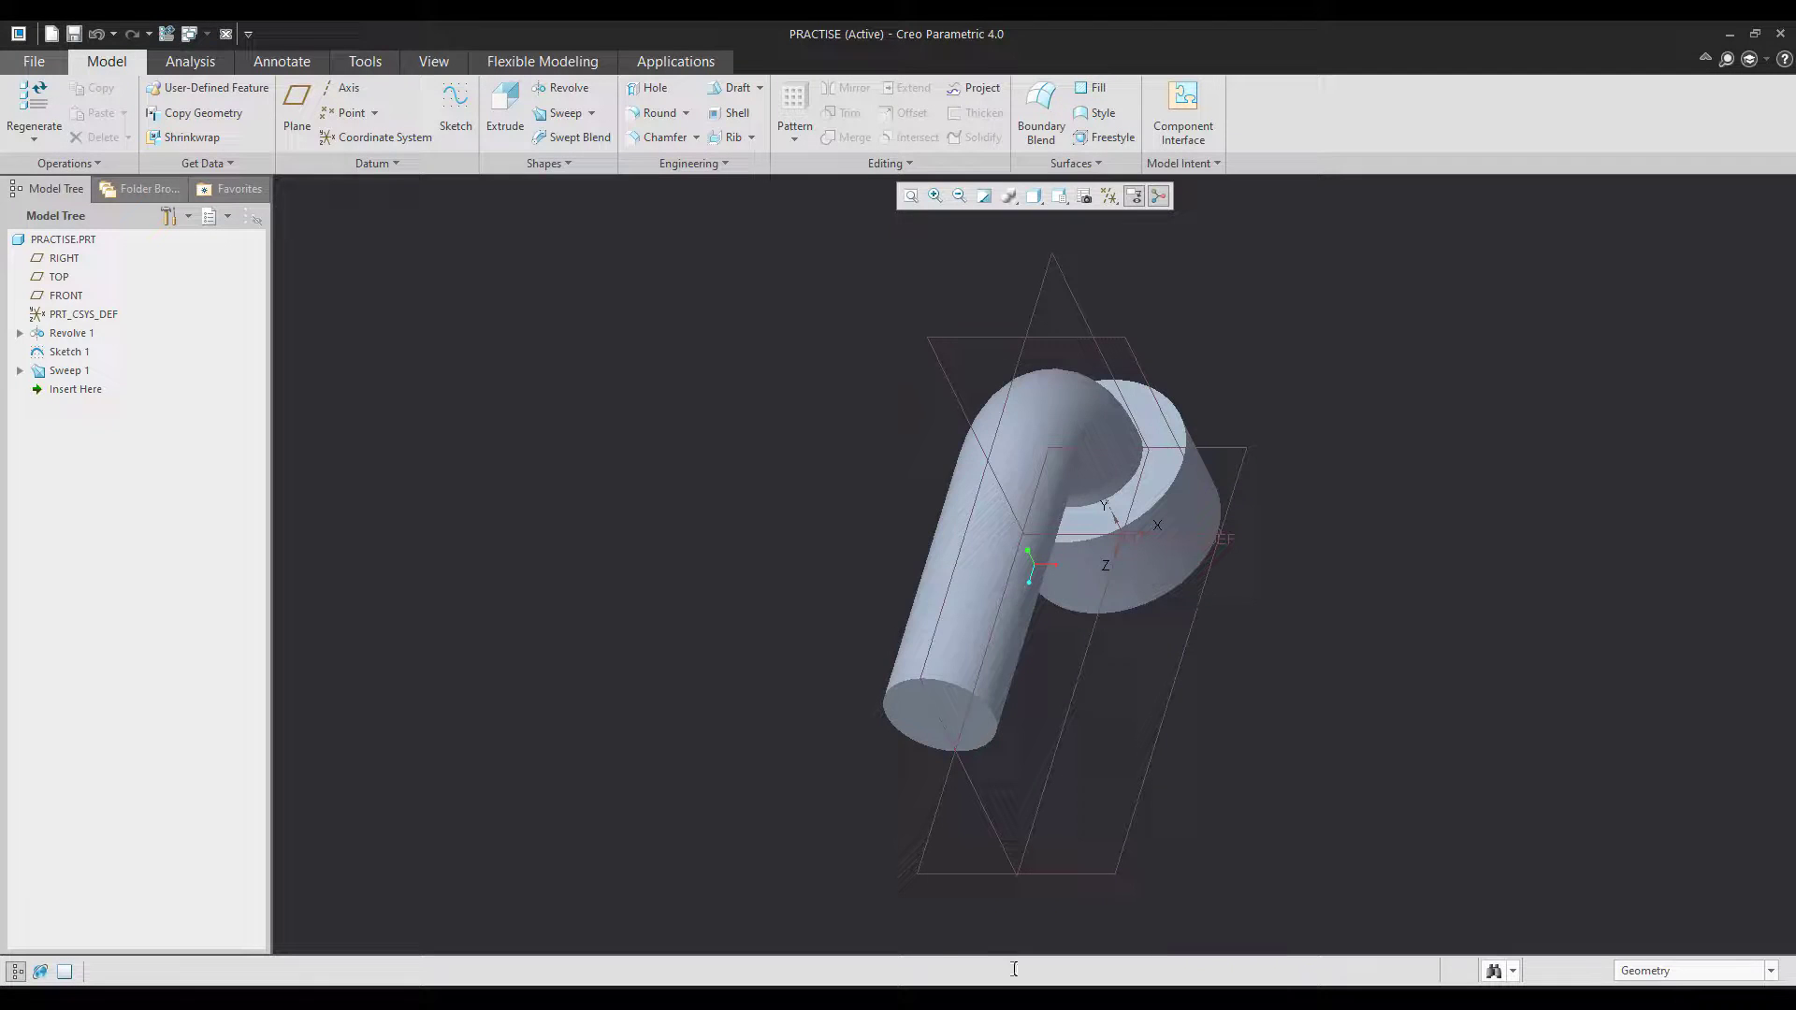
- Create a datum plane offset 76 from the pipe's free end face toward the bend
left_click(909, 707)
left_click(297, 107)
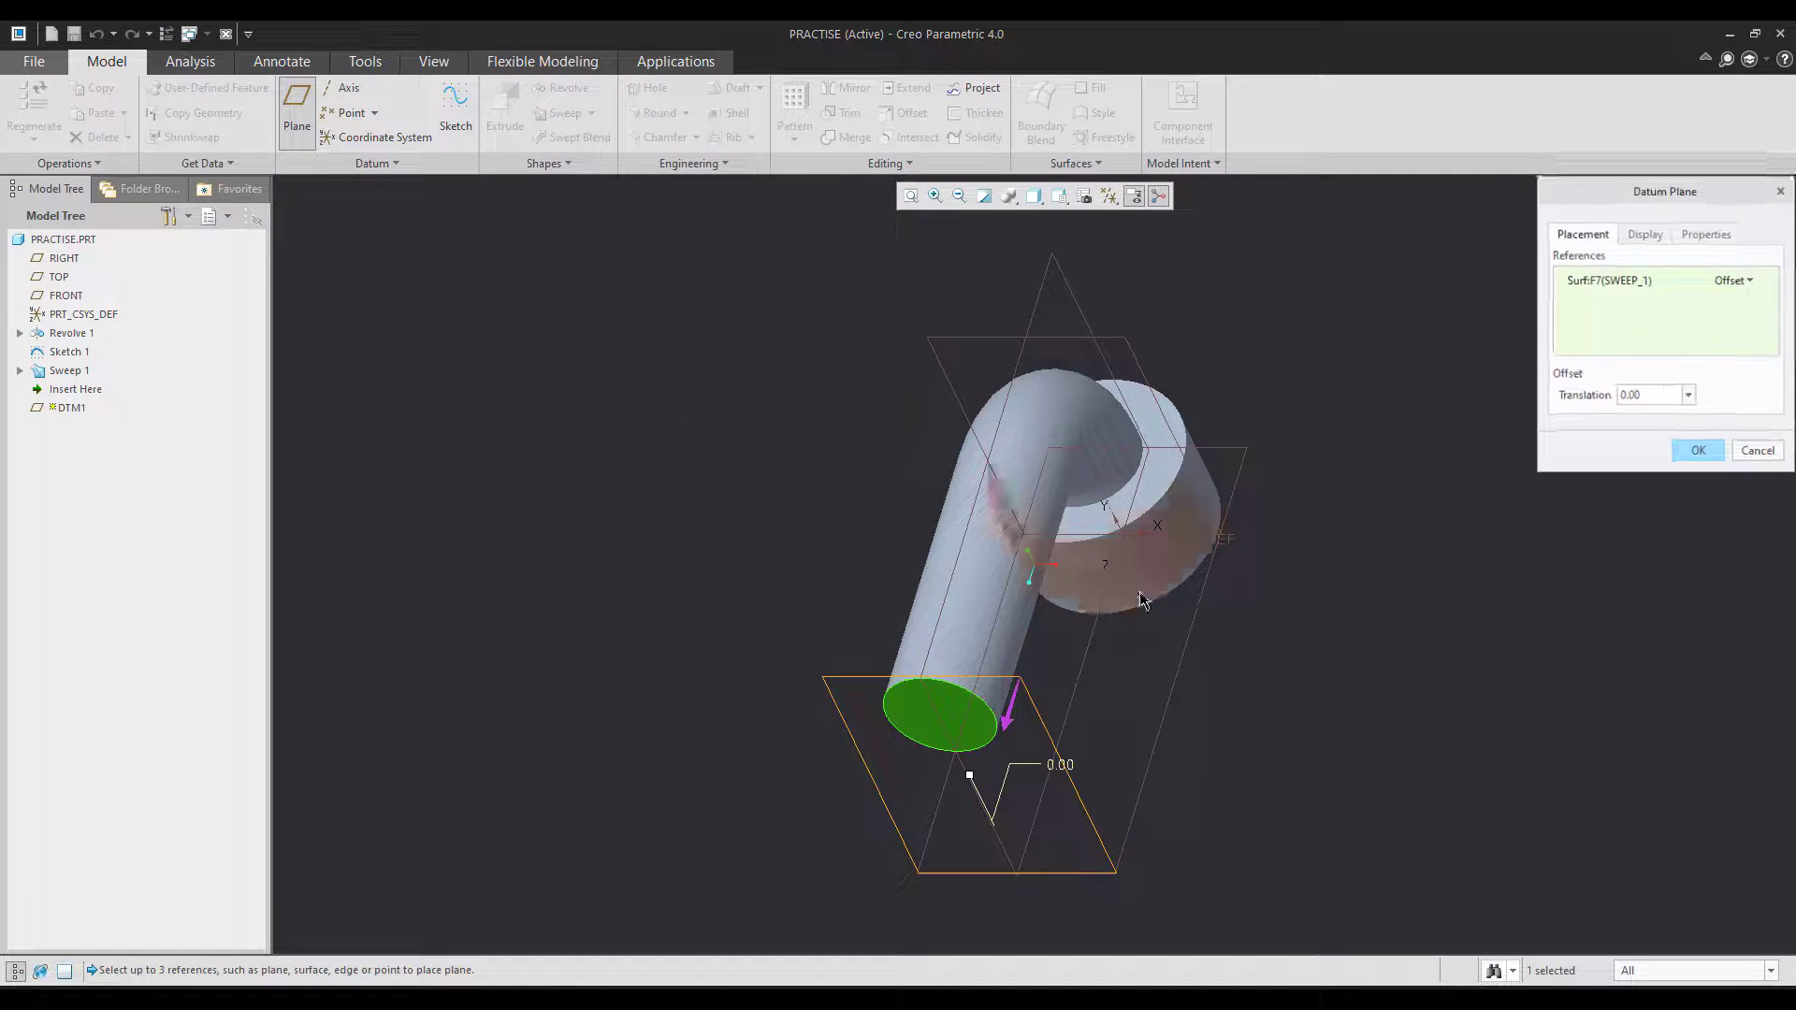
double_click(1113, 594)
type("70")
key("Return")
middle_click(636, 528)
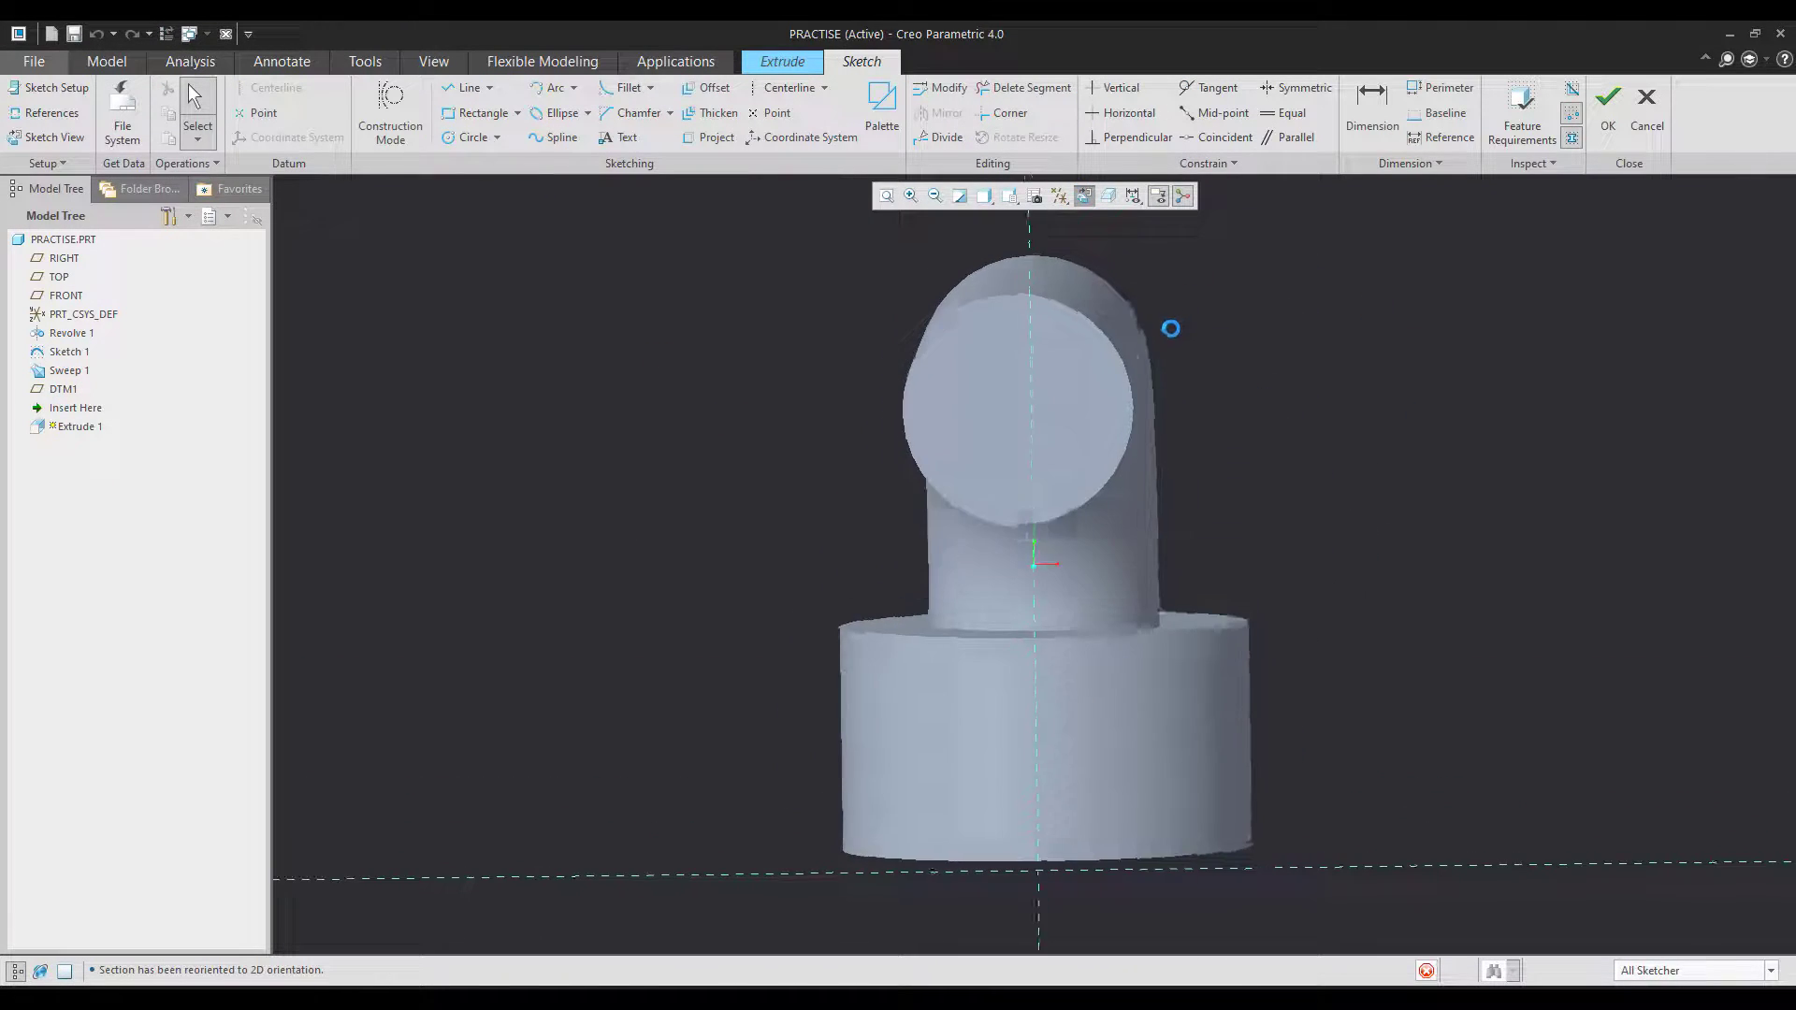
- Project both halves of the pipe's circular outline into the extrude sketch on the new datum plane
left_click(709, 137)
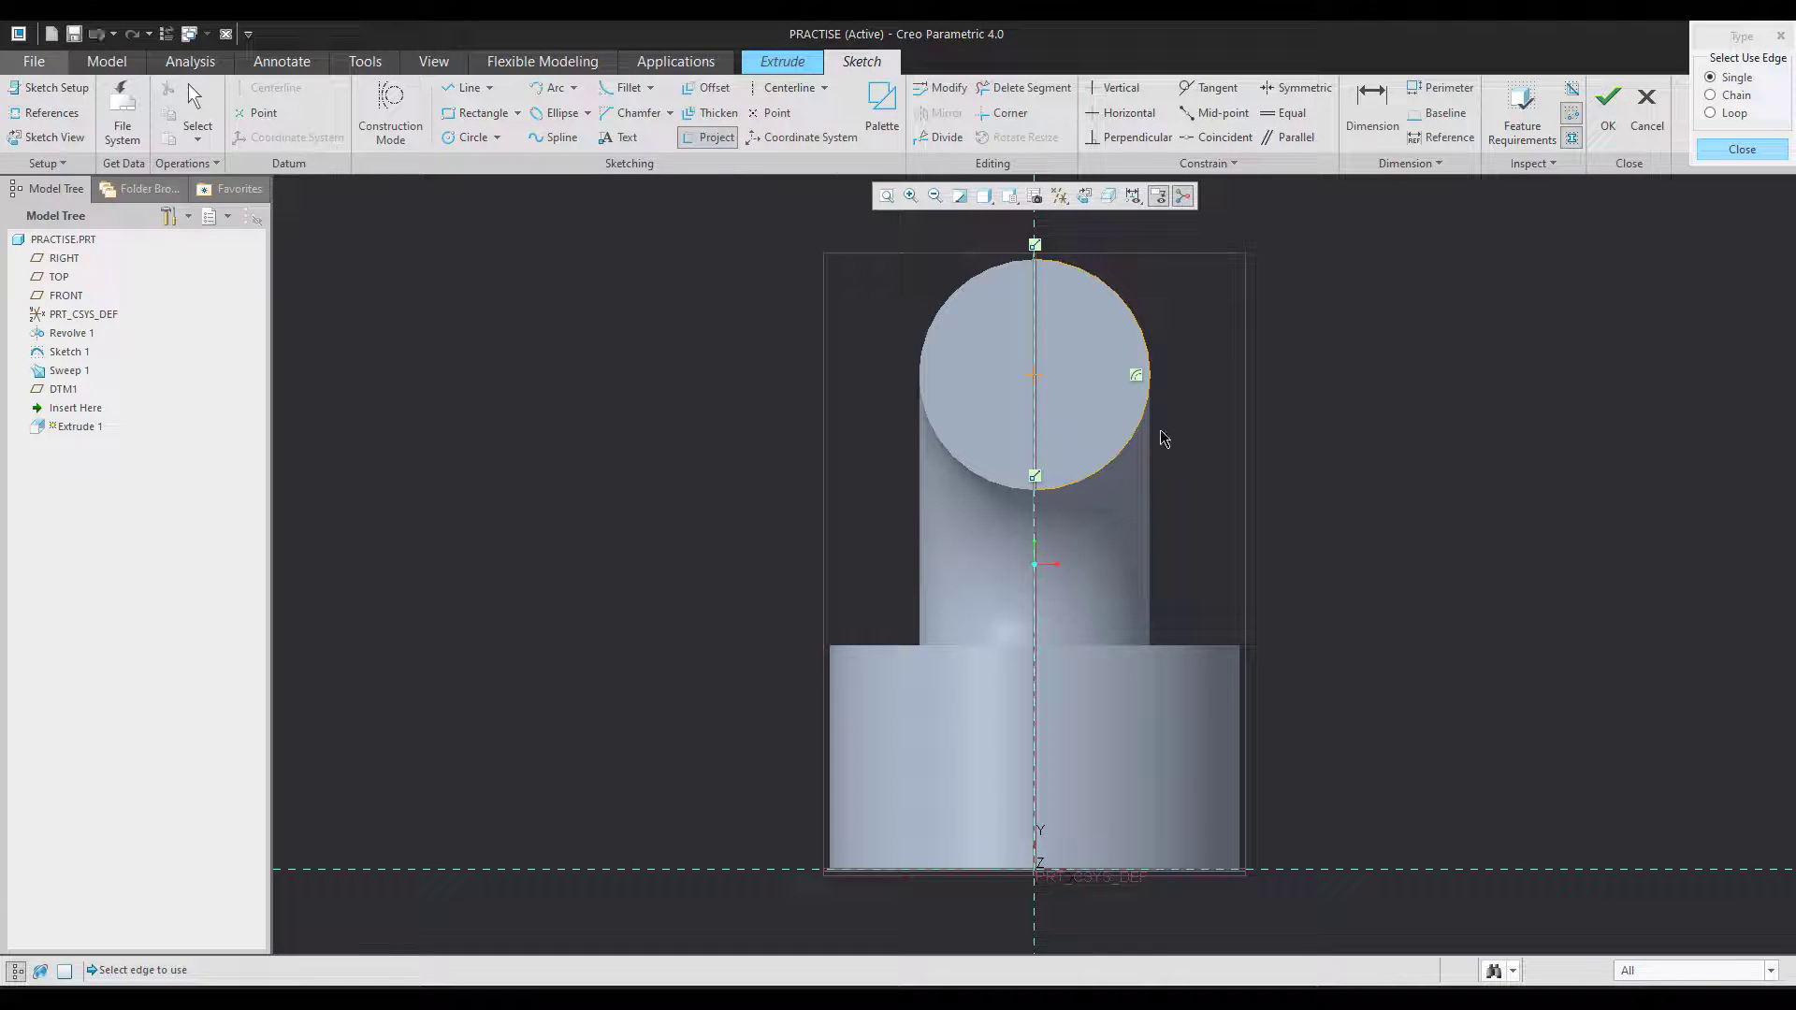
left_click(948, 459)
middle_click(1295, 568)
scroll(1215, 486, "down", 2)
scroll(1171, 426, "up", 2)
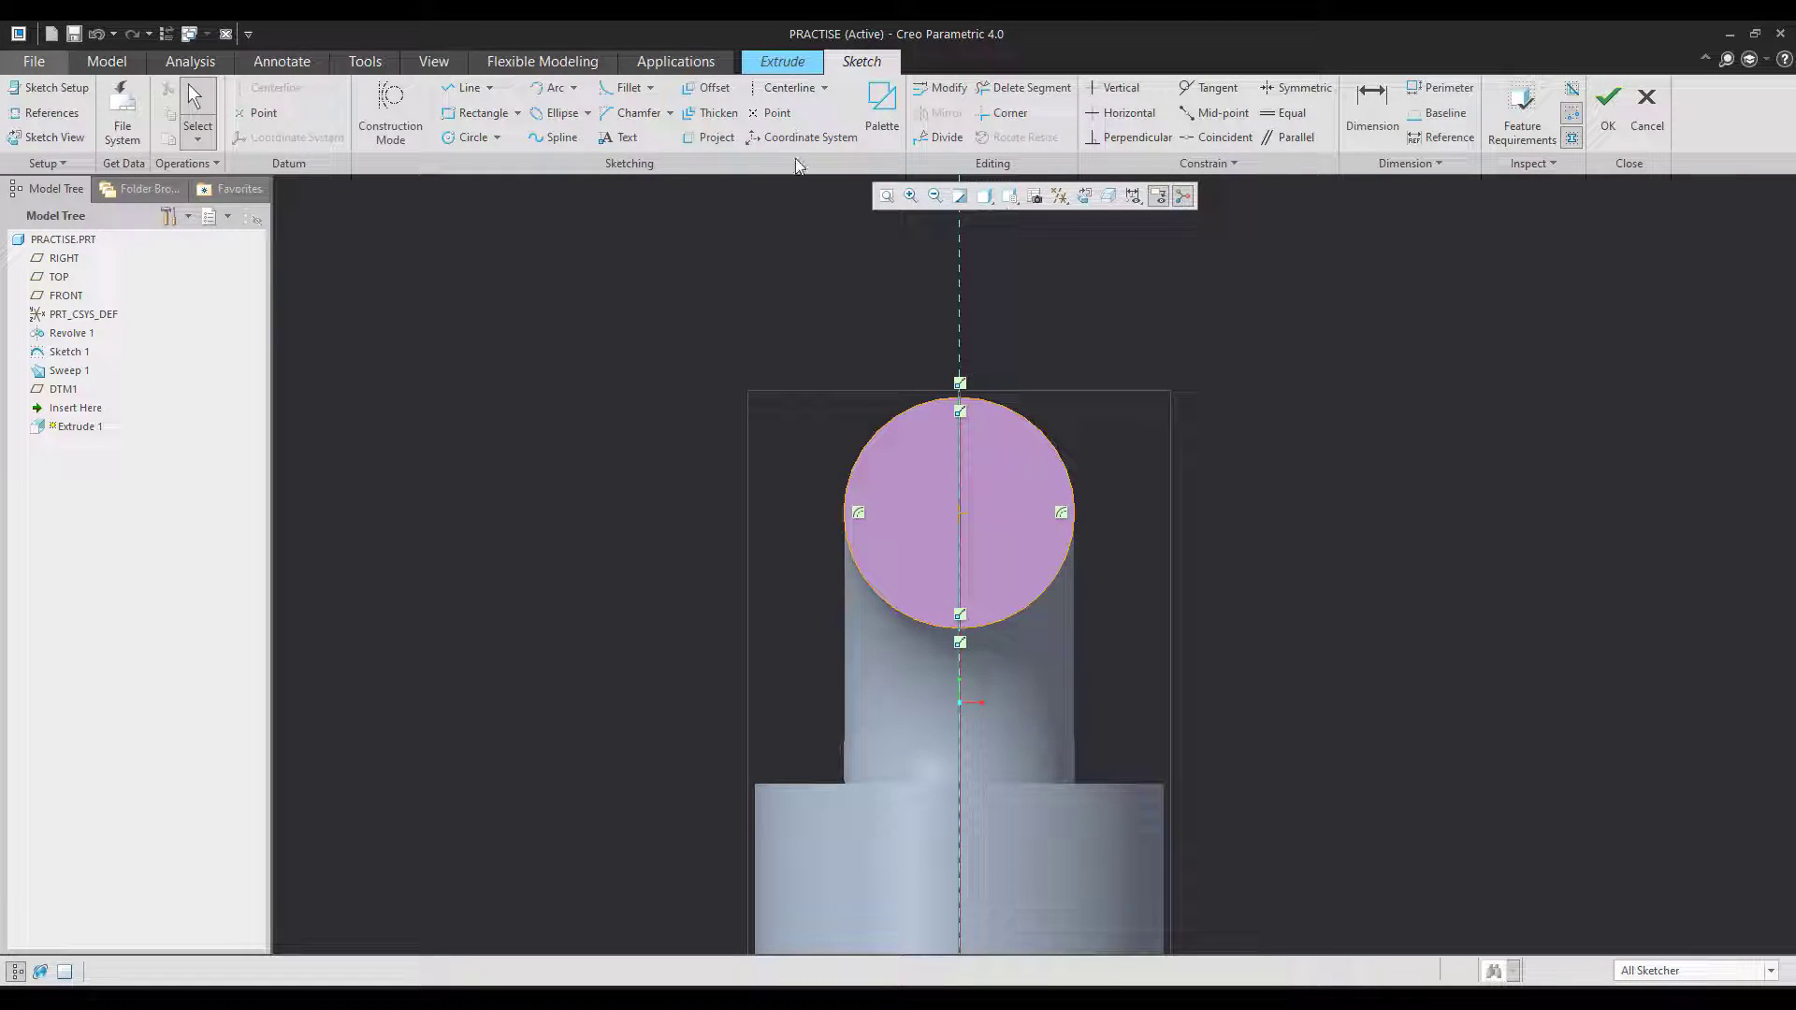
- Add a vertical and a horizontal centerline through the projected circle's centre, constraining the second one horizontal
left_click(784, 88)
left_click(973, 510)
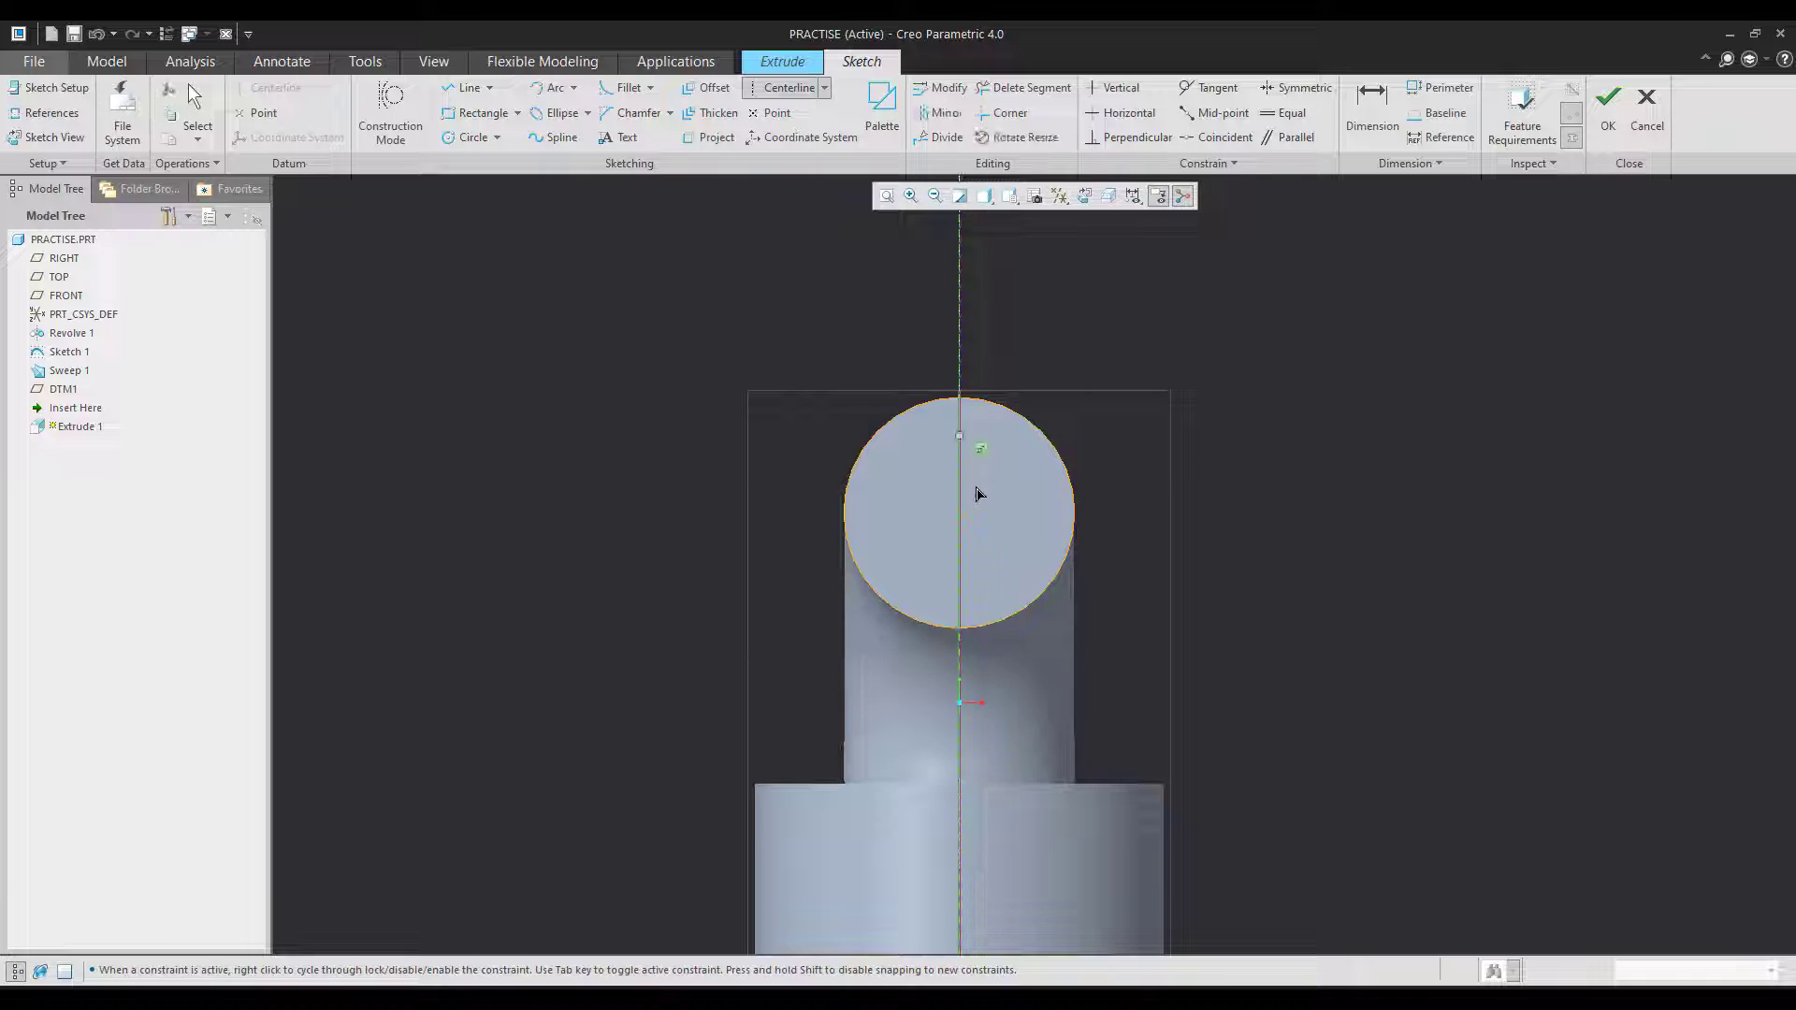
left_click(1103, 522)
middle_click(1334, 498)
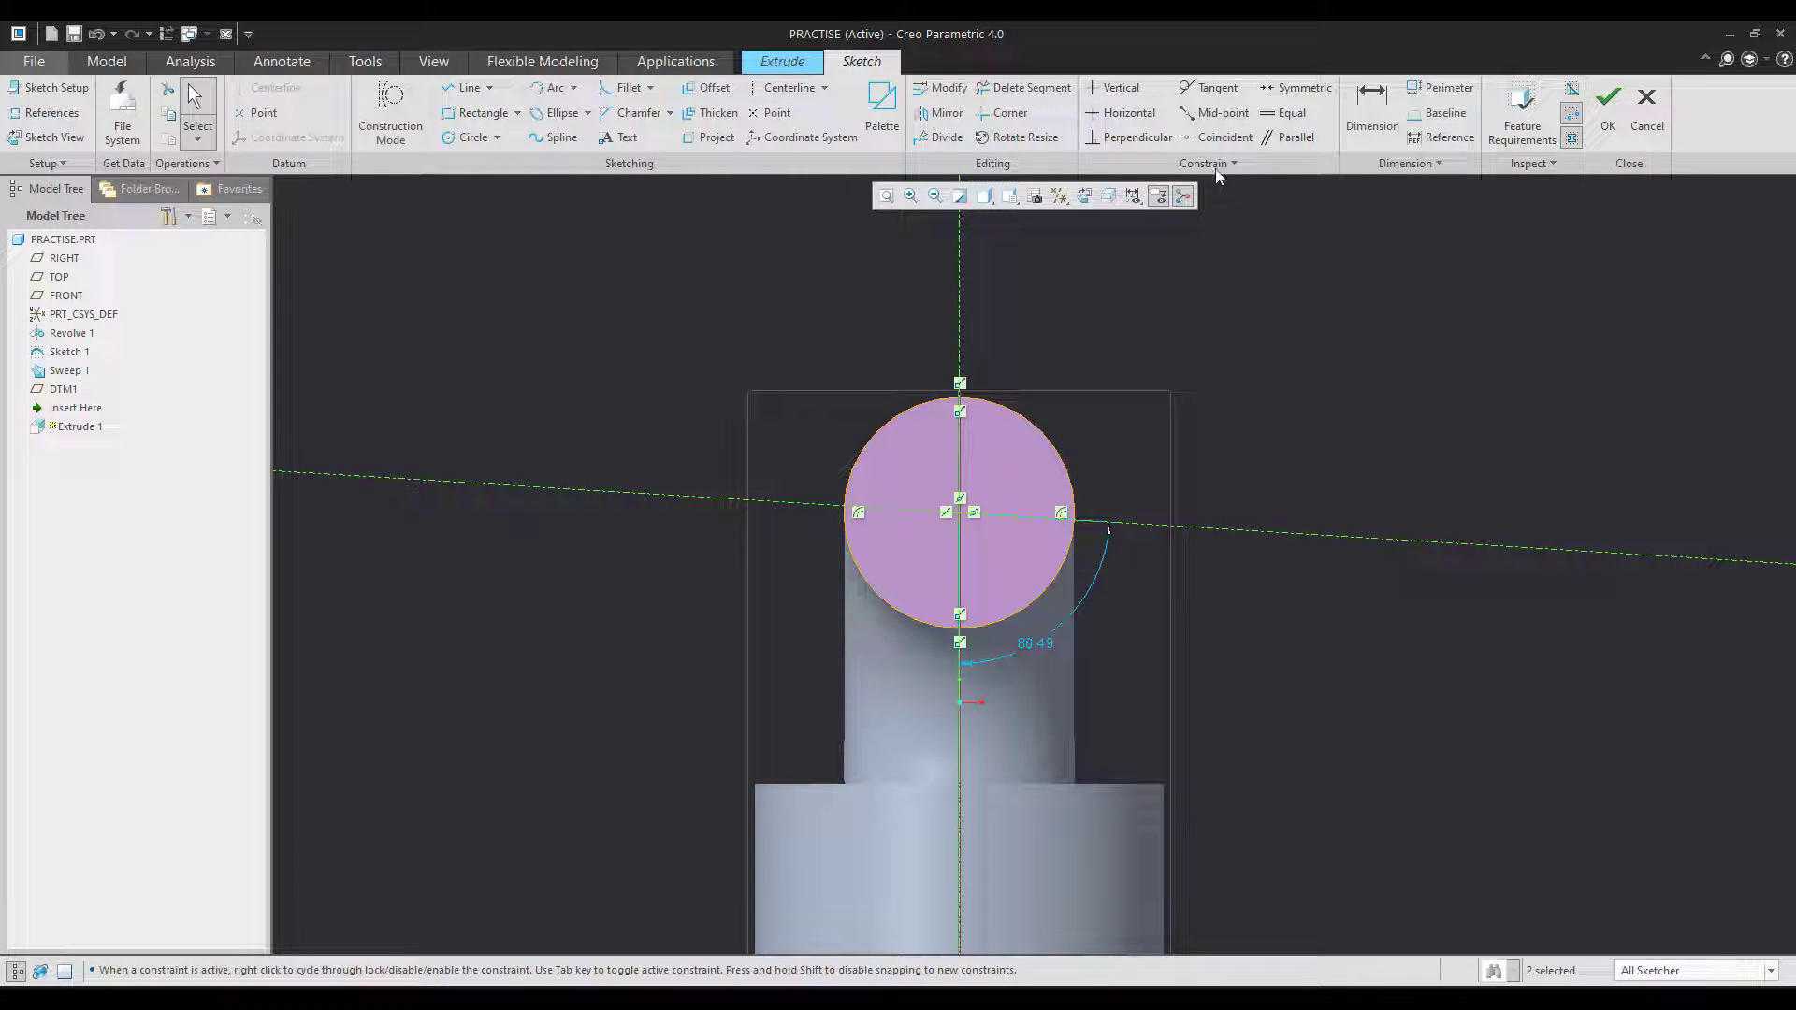
left_click(1126, 112)
left_click(1253, 546)
middle_click(1322, 440)
- Check the flange dimensions in the drawing and sketch a radius 14 circle on the horizontal centerline, left of the pipe
key("alt+Tab")
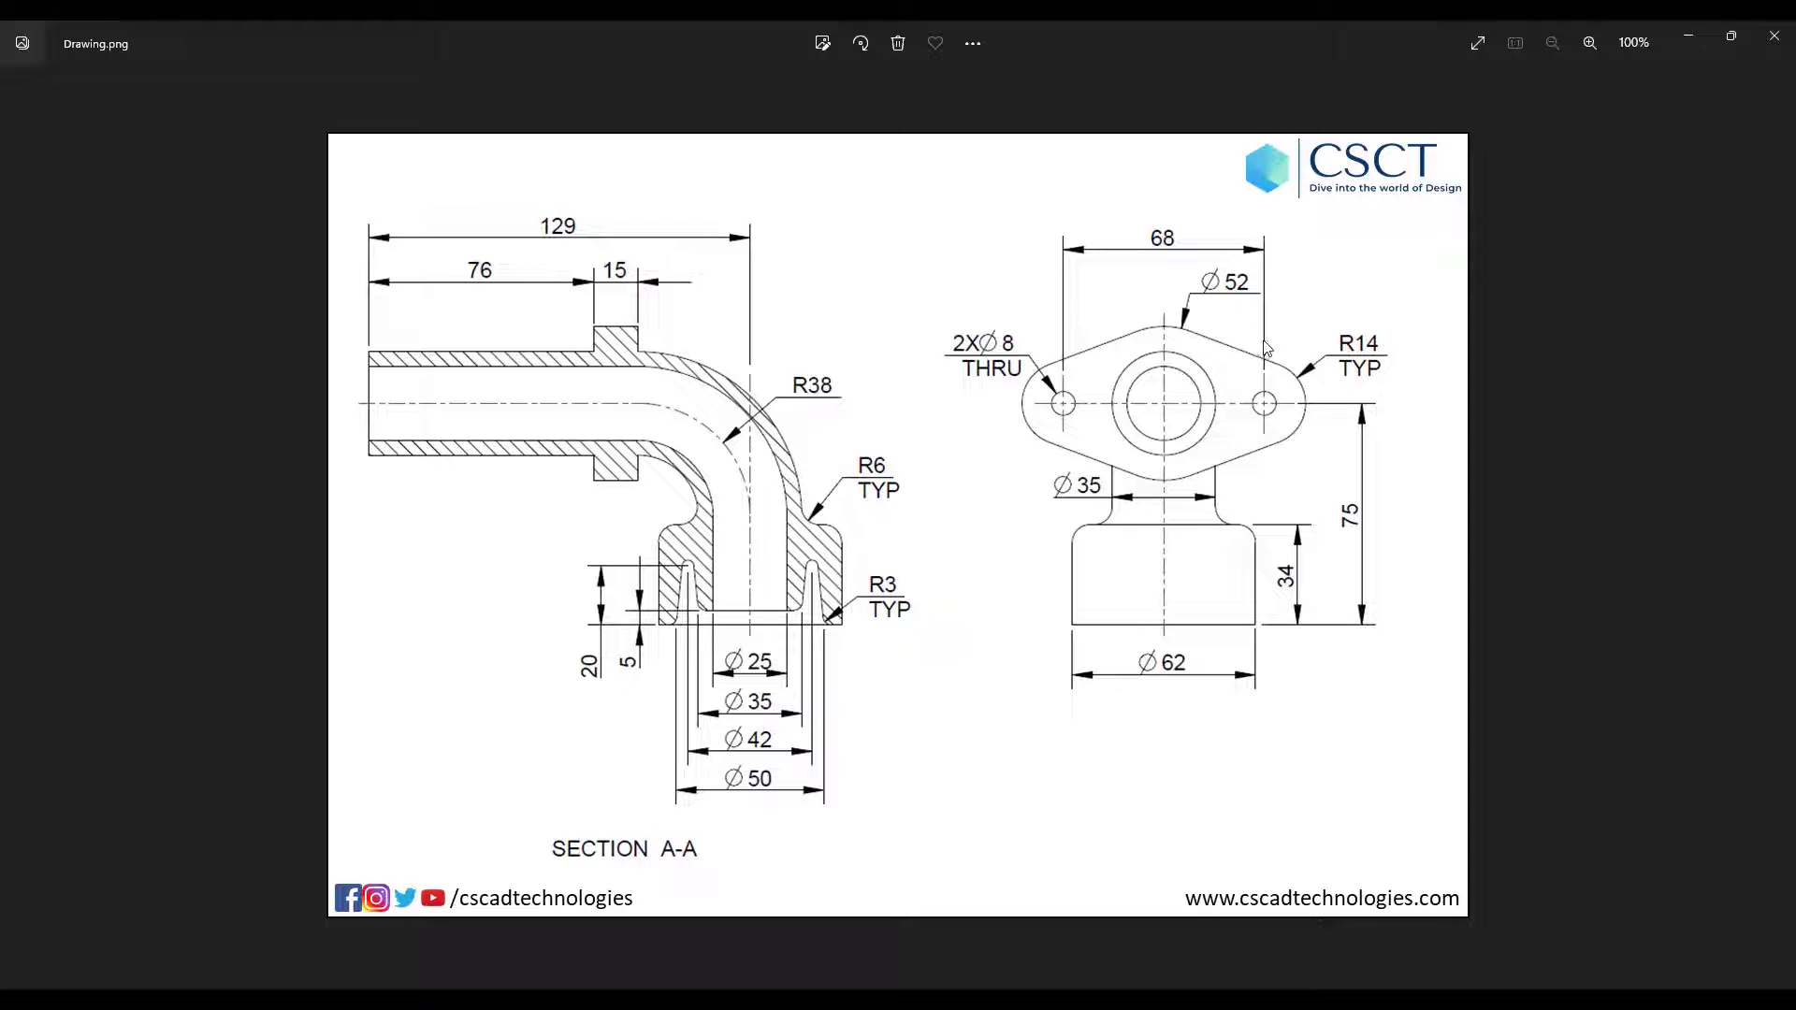
key("alt+Tab")
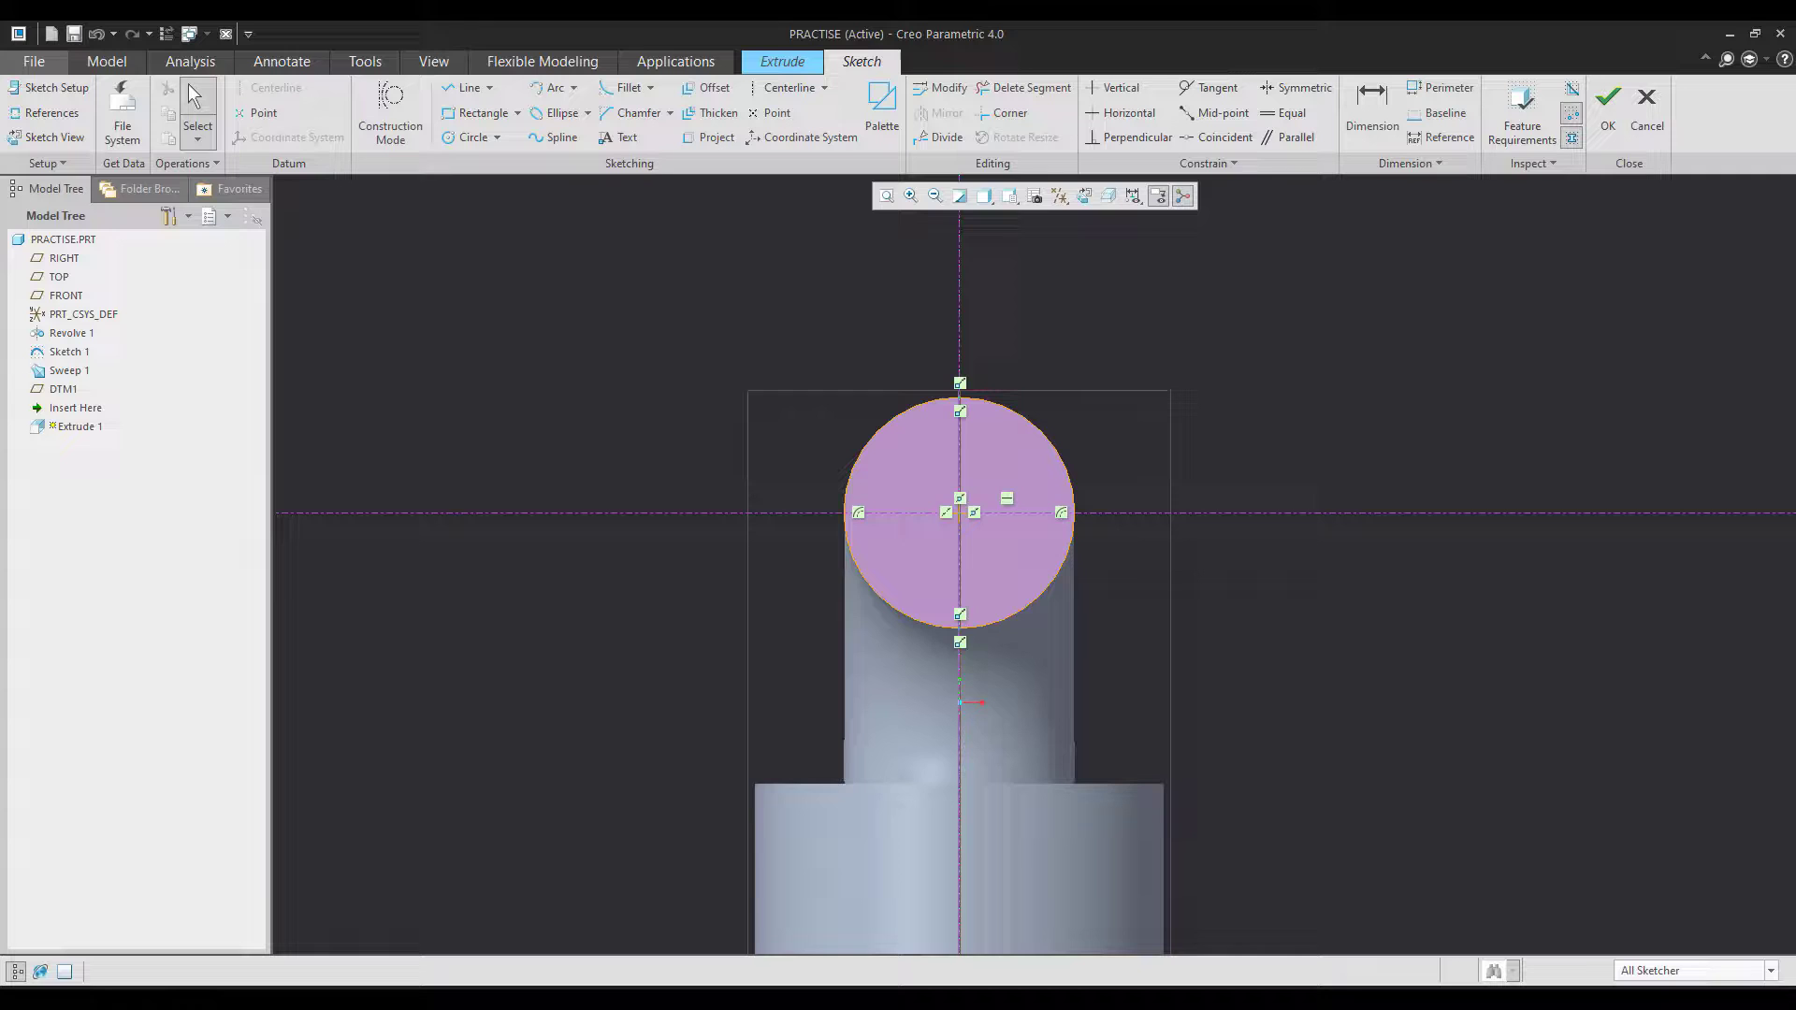
left_click(468, 138)
left_click(708, 513)
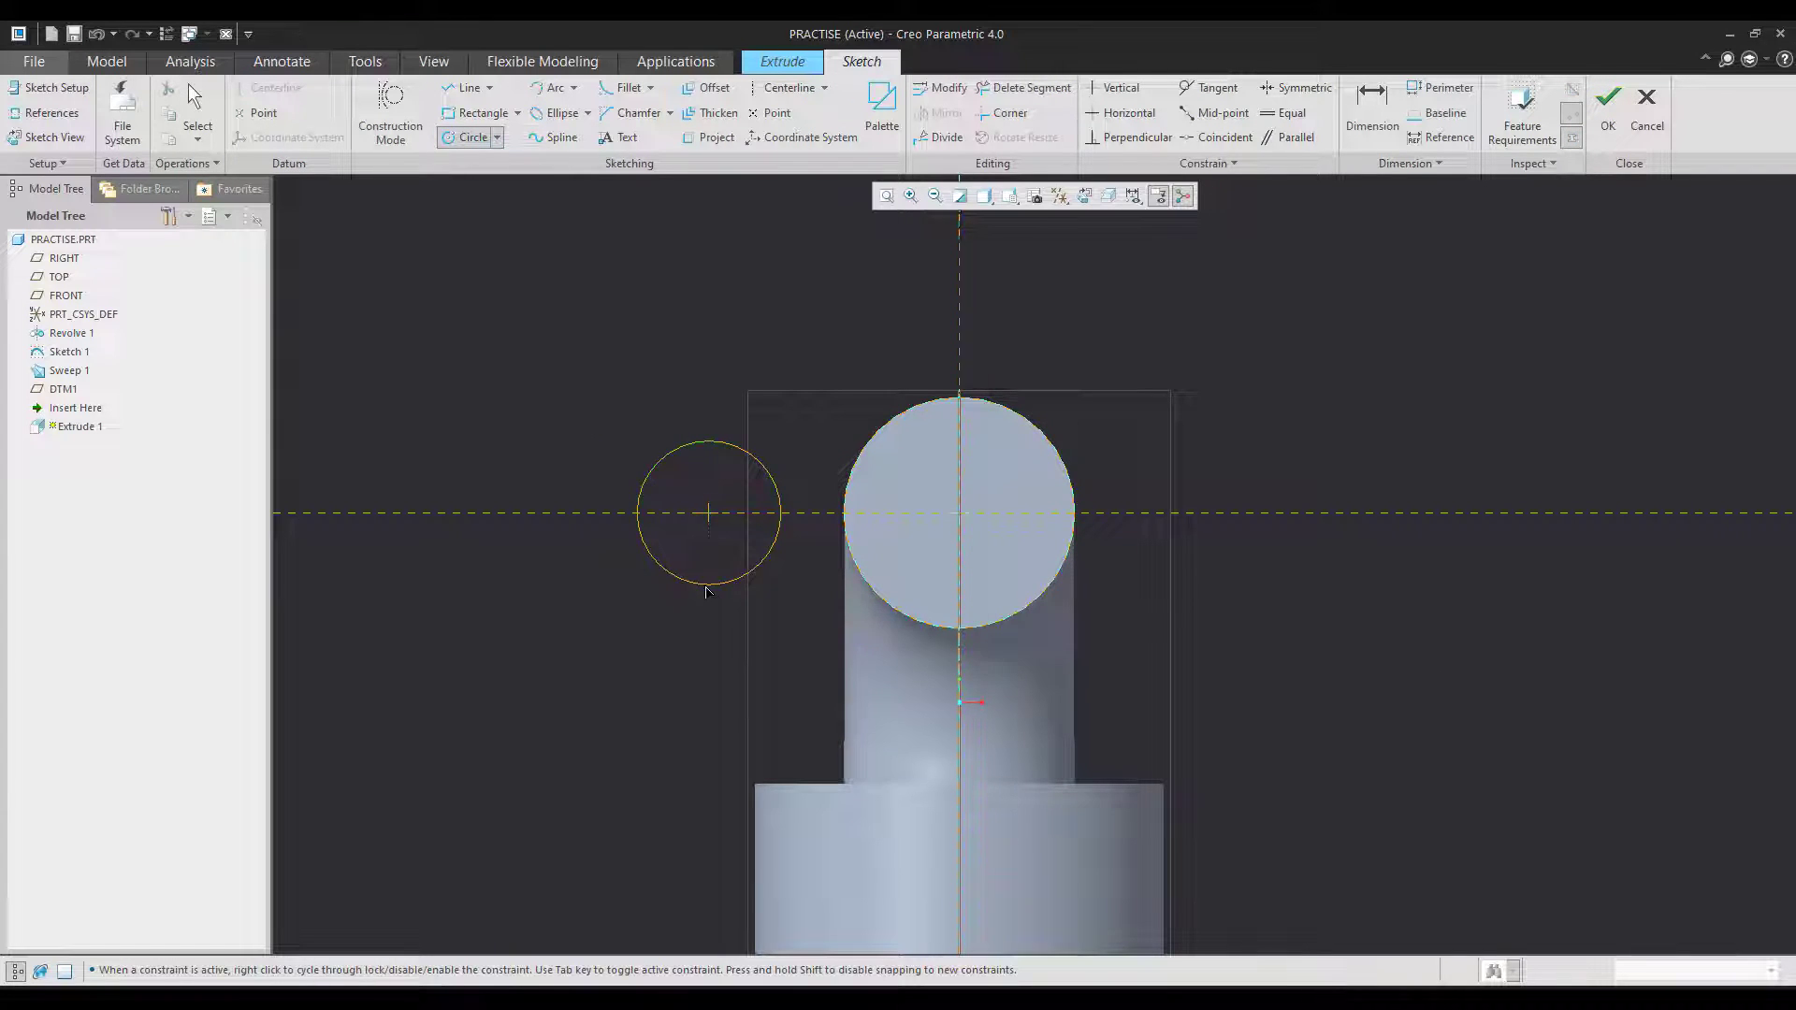
left_click(706, 590)
middle_click(692, 562)
left_click(605, 445)
left_click(619, 360)
type("14")
key("Return")
- Mirror the radius 14 circle about the vertical centerline and dimension the two circle centres 68 apart
left_click(681, 428)
left_click(939, 113)
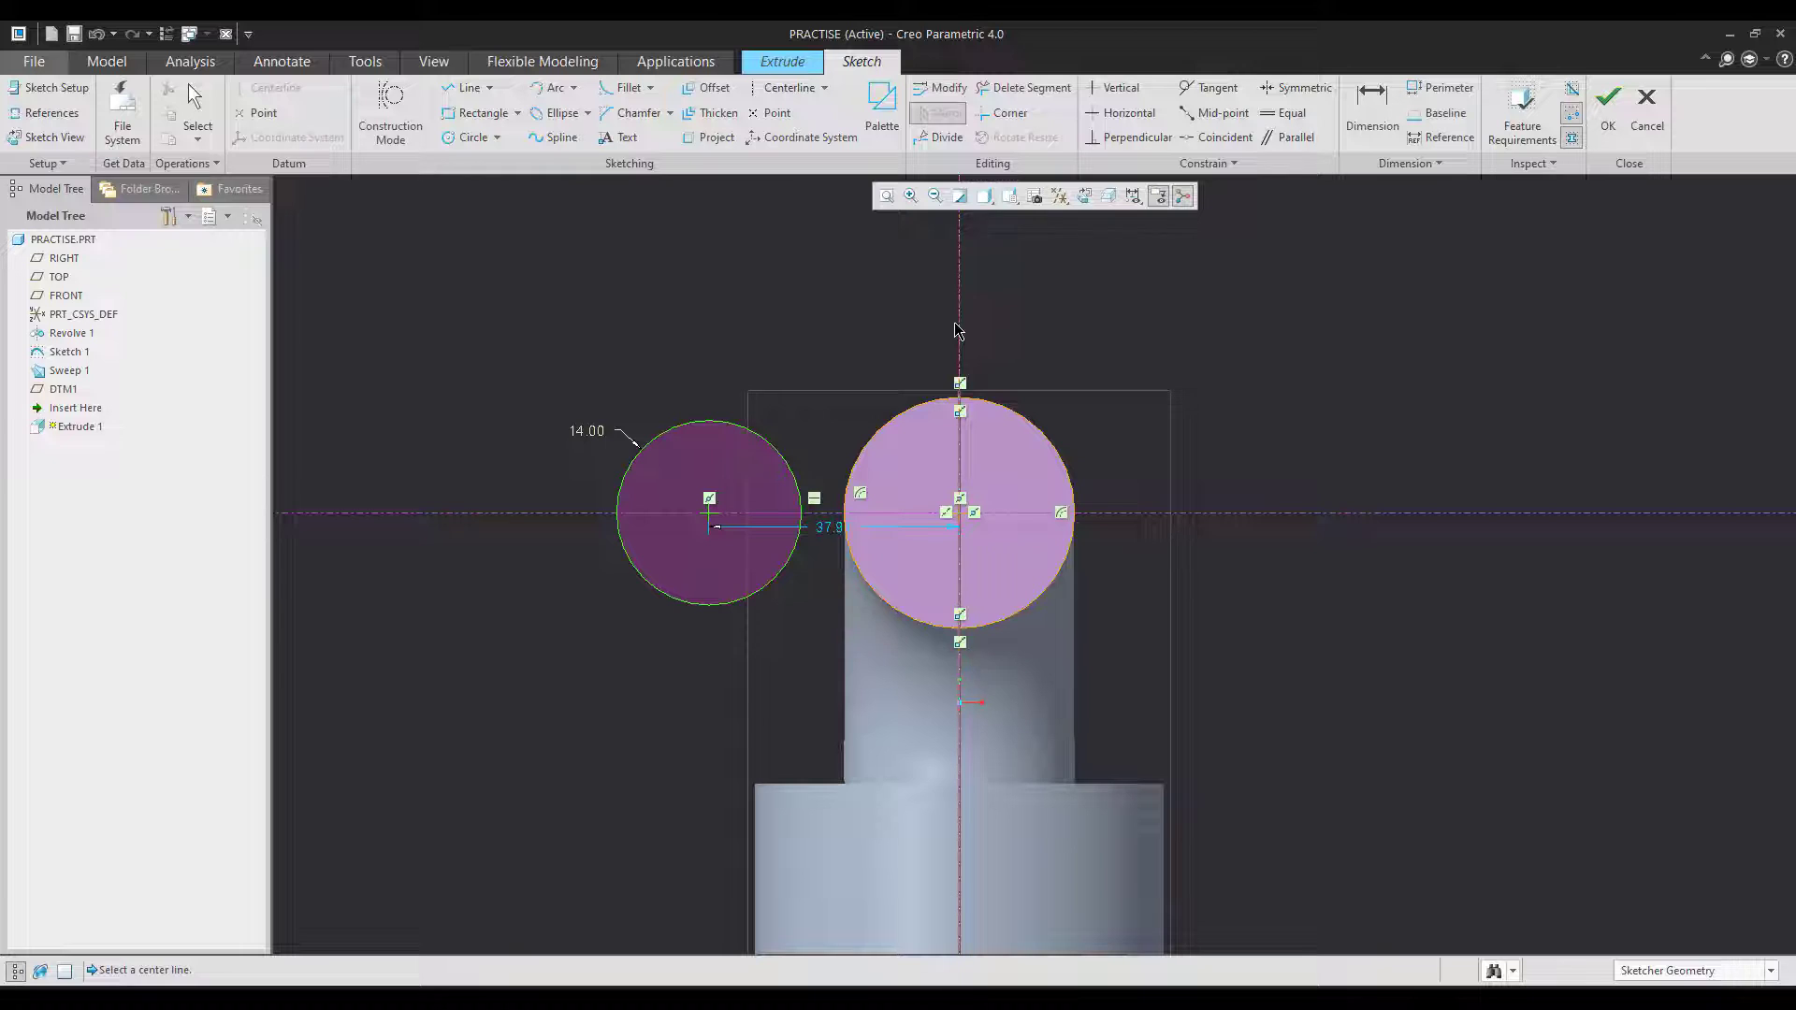
left_click(958, 331)
scroll(1133, 520, "up", 1)
left_click(1371, 112)
left_click(798, 521)
left_click(1194, 513)
middle_click(973, 301)
type("68")
key("Return")
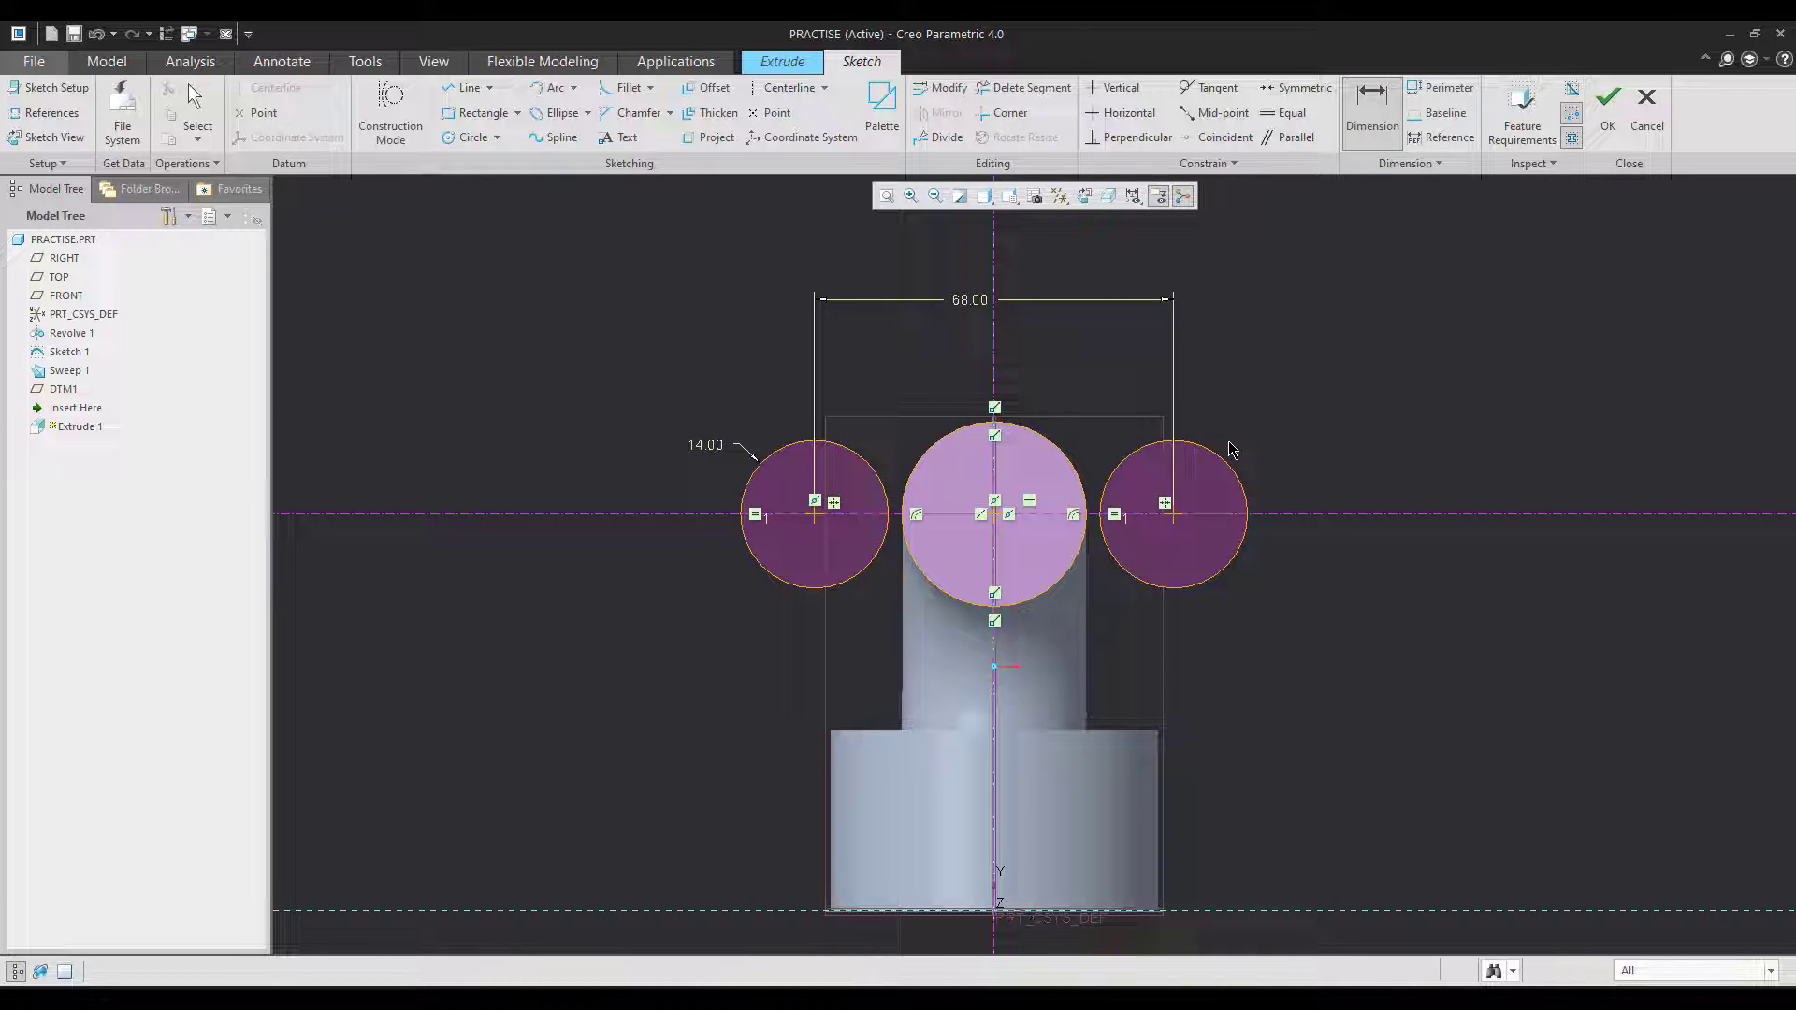
middle_click(1587, 485)
- Sketch a circle concentric with the pipe and set its diameter to 52
left_click(472, 137)
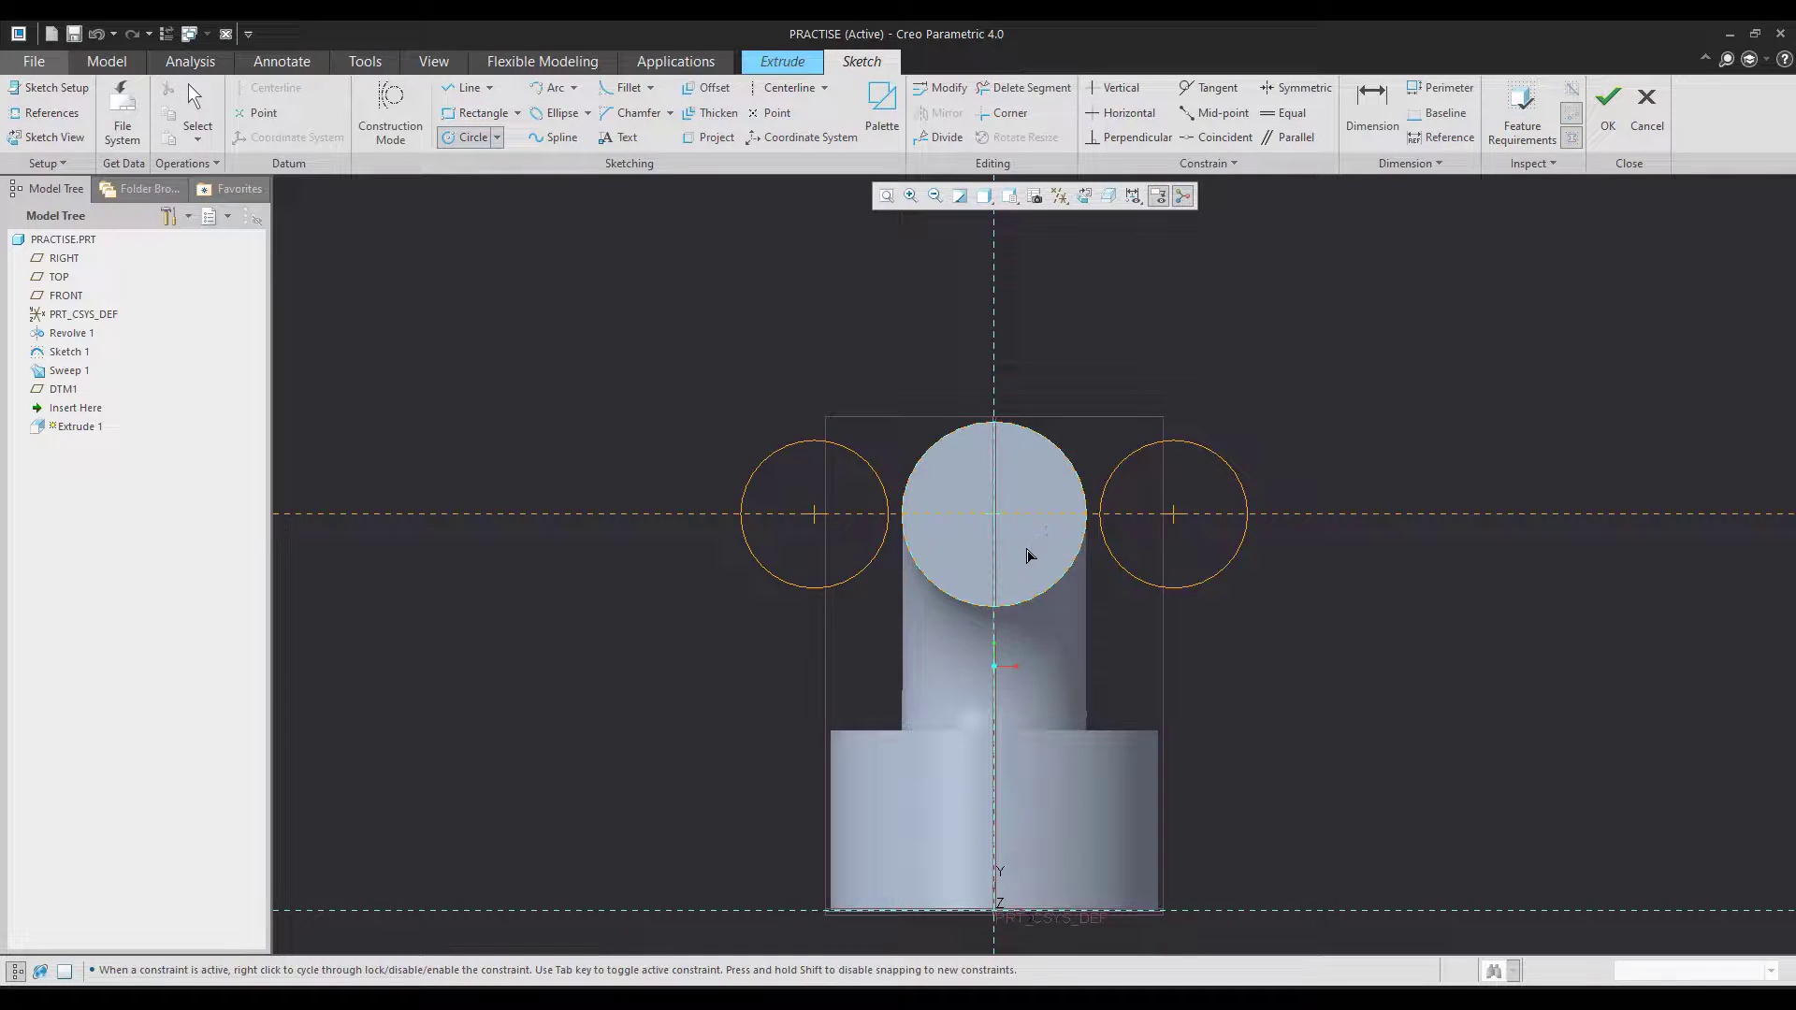
left_click(1087, 606)
middle_click(1337, 661)
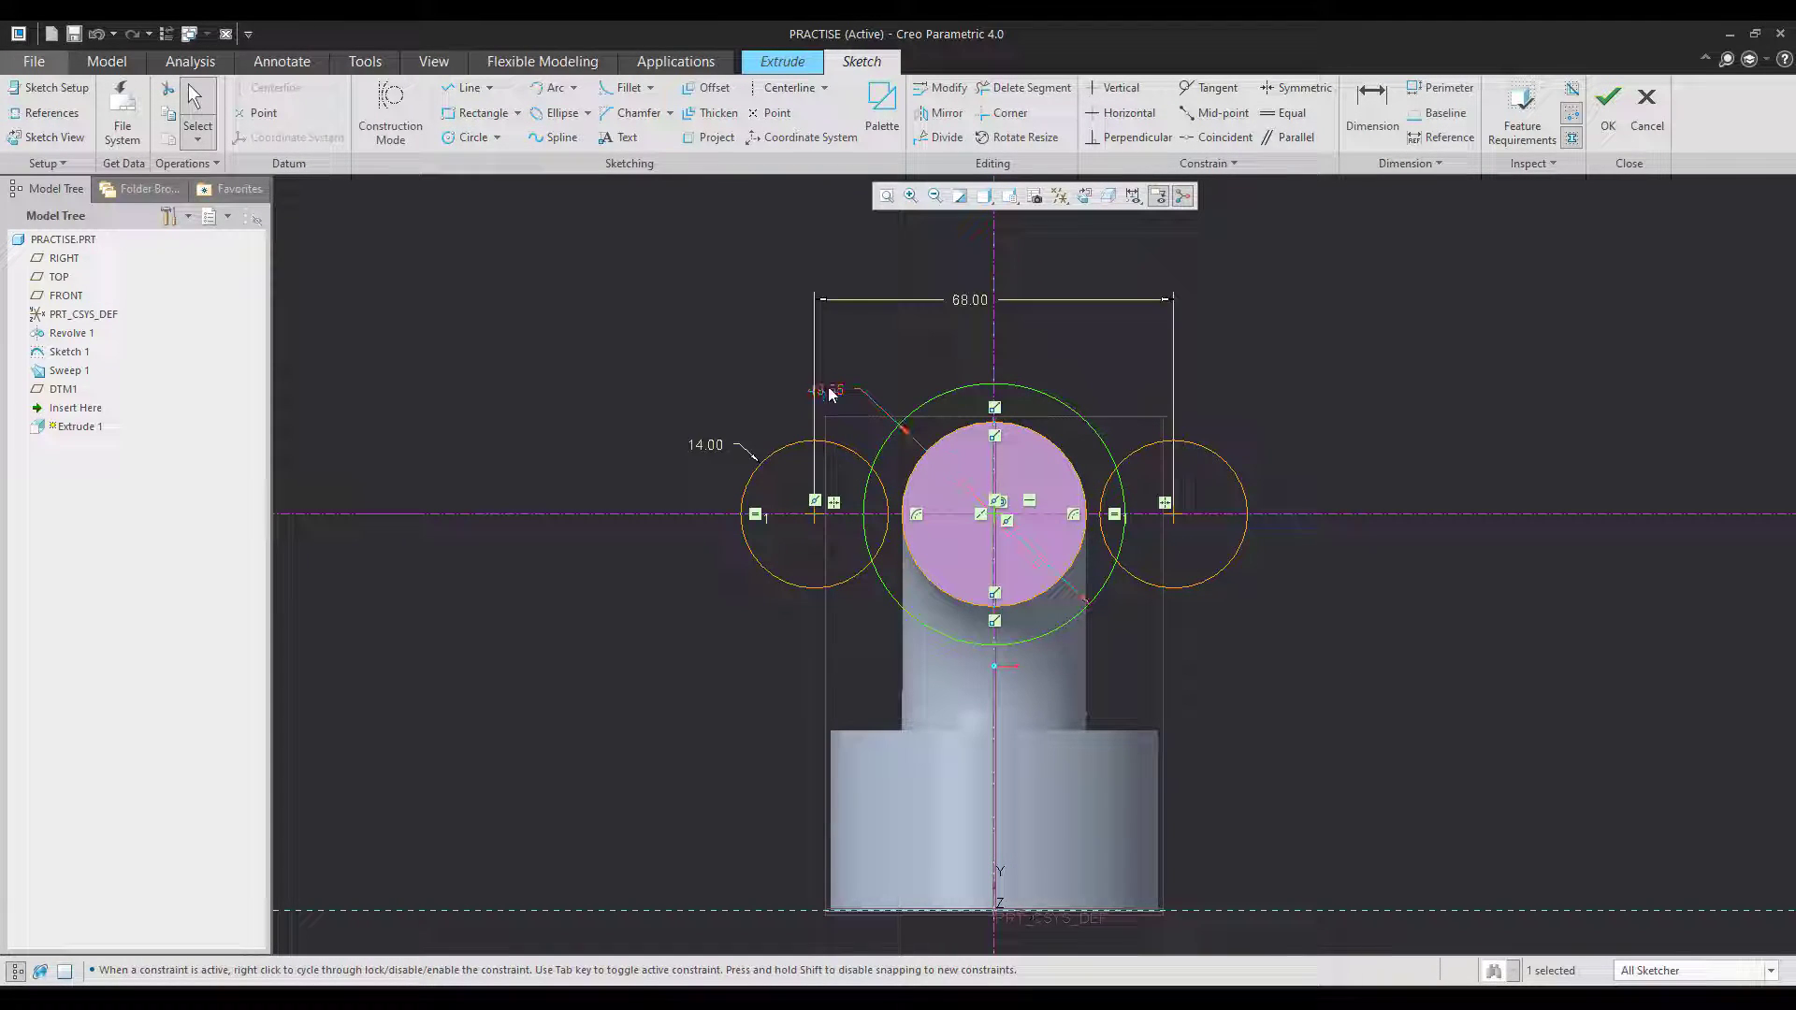
double_click(829, 390)
type("52")
key("Return")
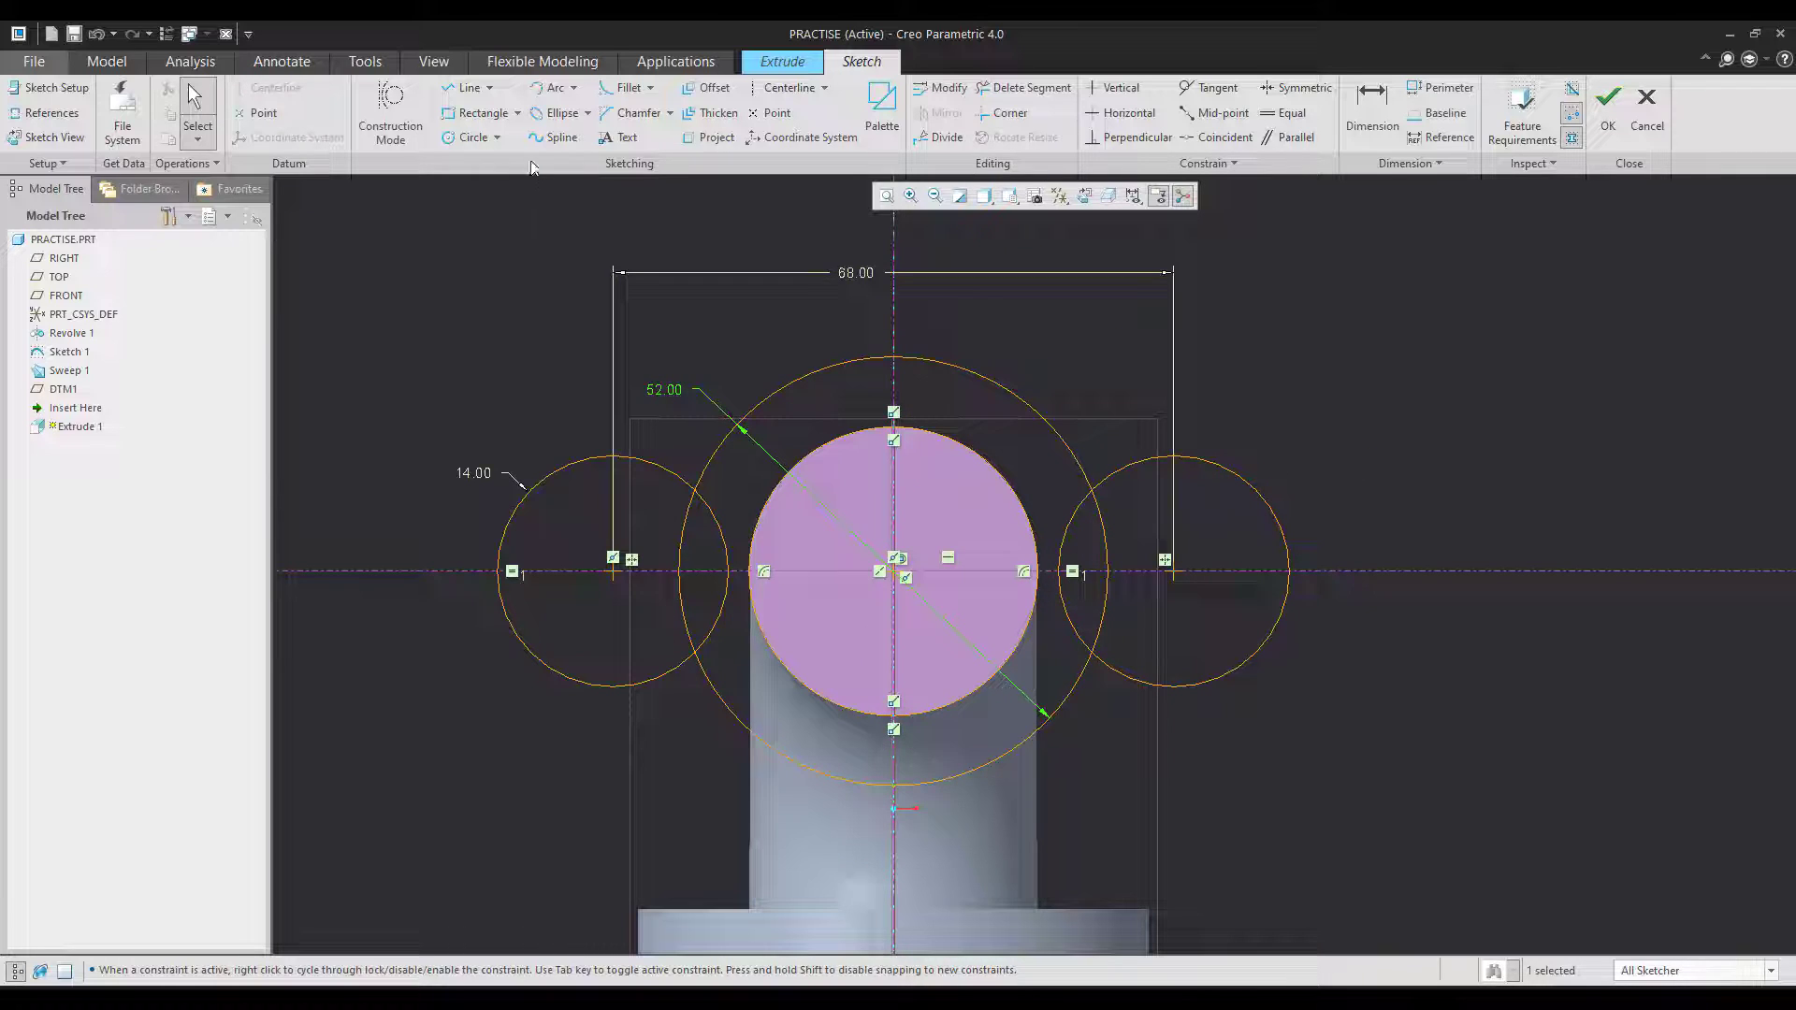
- Connect the central 52 diameter circle to both side circles with four tangent lines, two above and two below
left_click(491, 88)
left_click(481, 132)
left_click(572, 462)
left_click(854, 364)
left_click(978, 375)
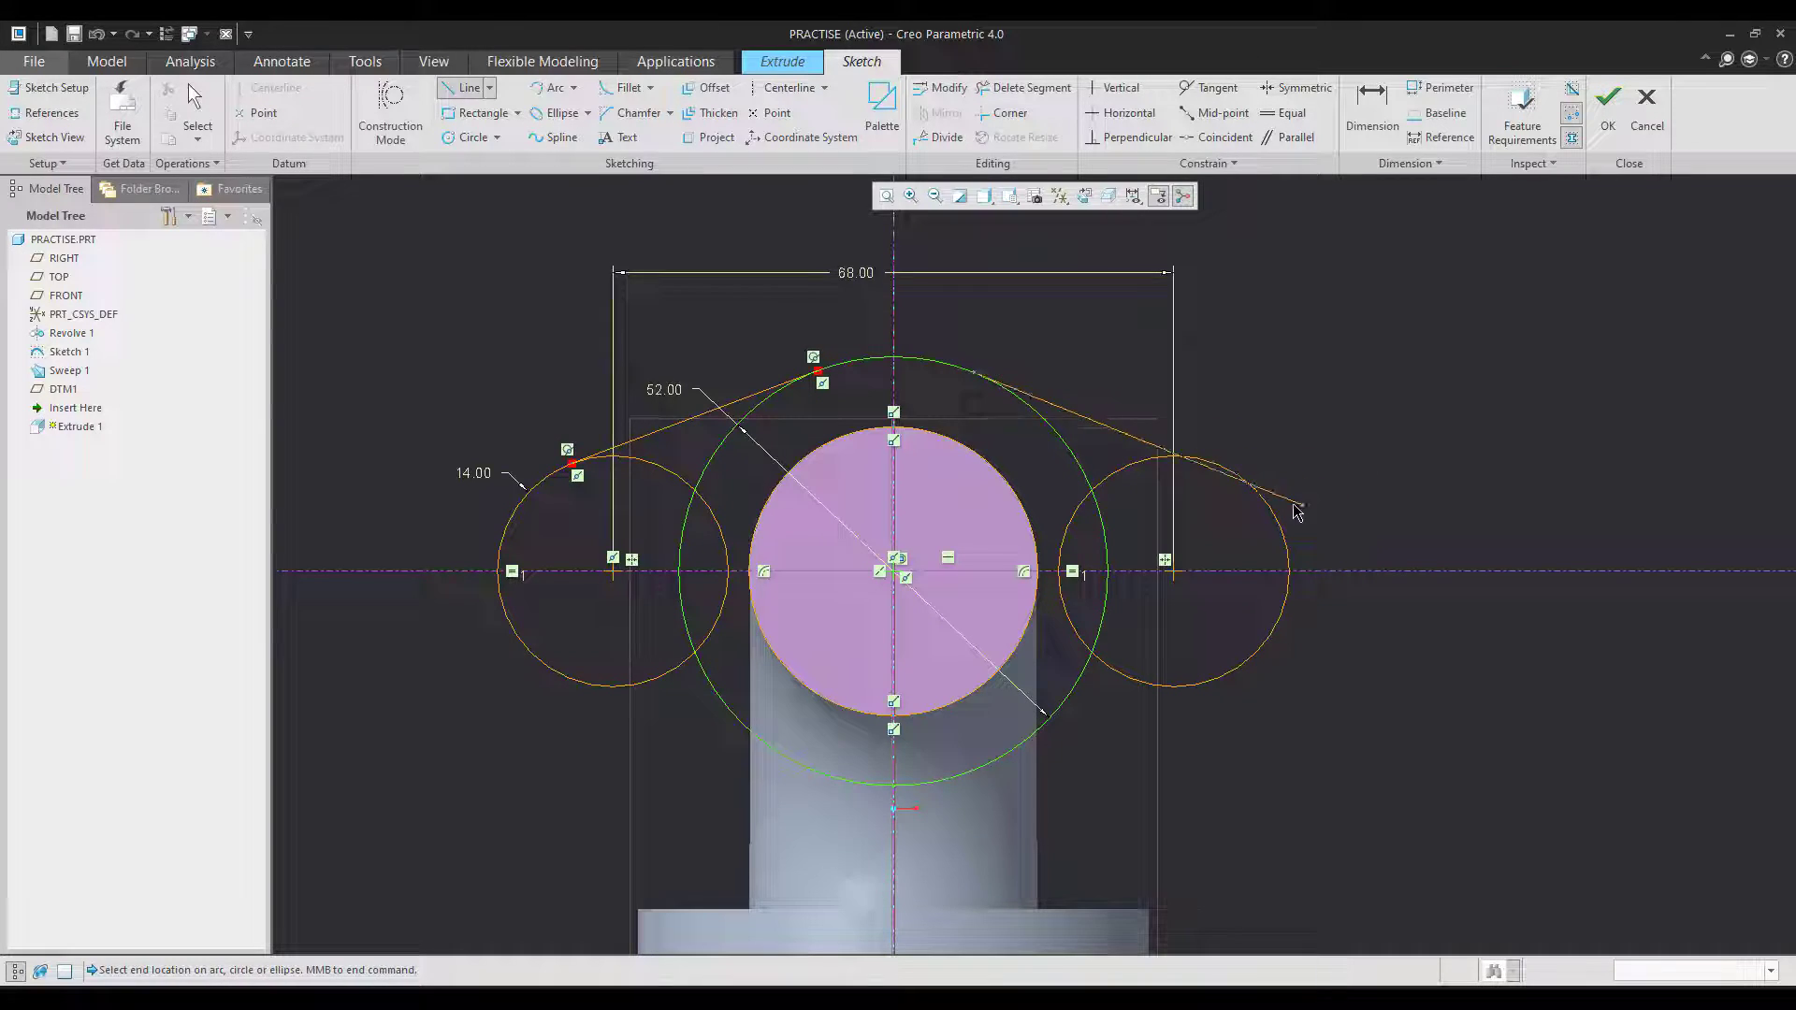
left_click(1262, 498)
left_click(1232, 691)
left_click(931, 790)
left_click(563, 689)
left_click(752, 743)
middle_click(1305, 835)
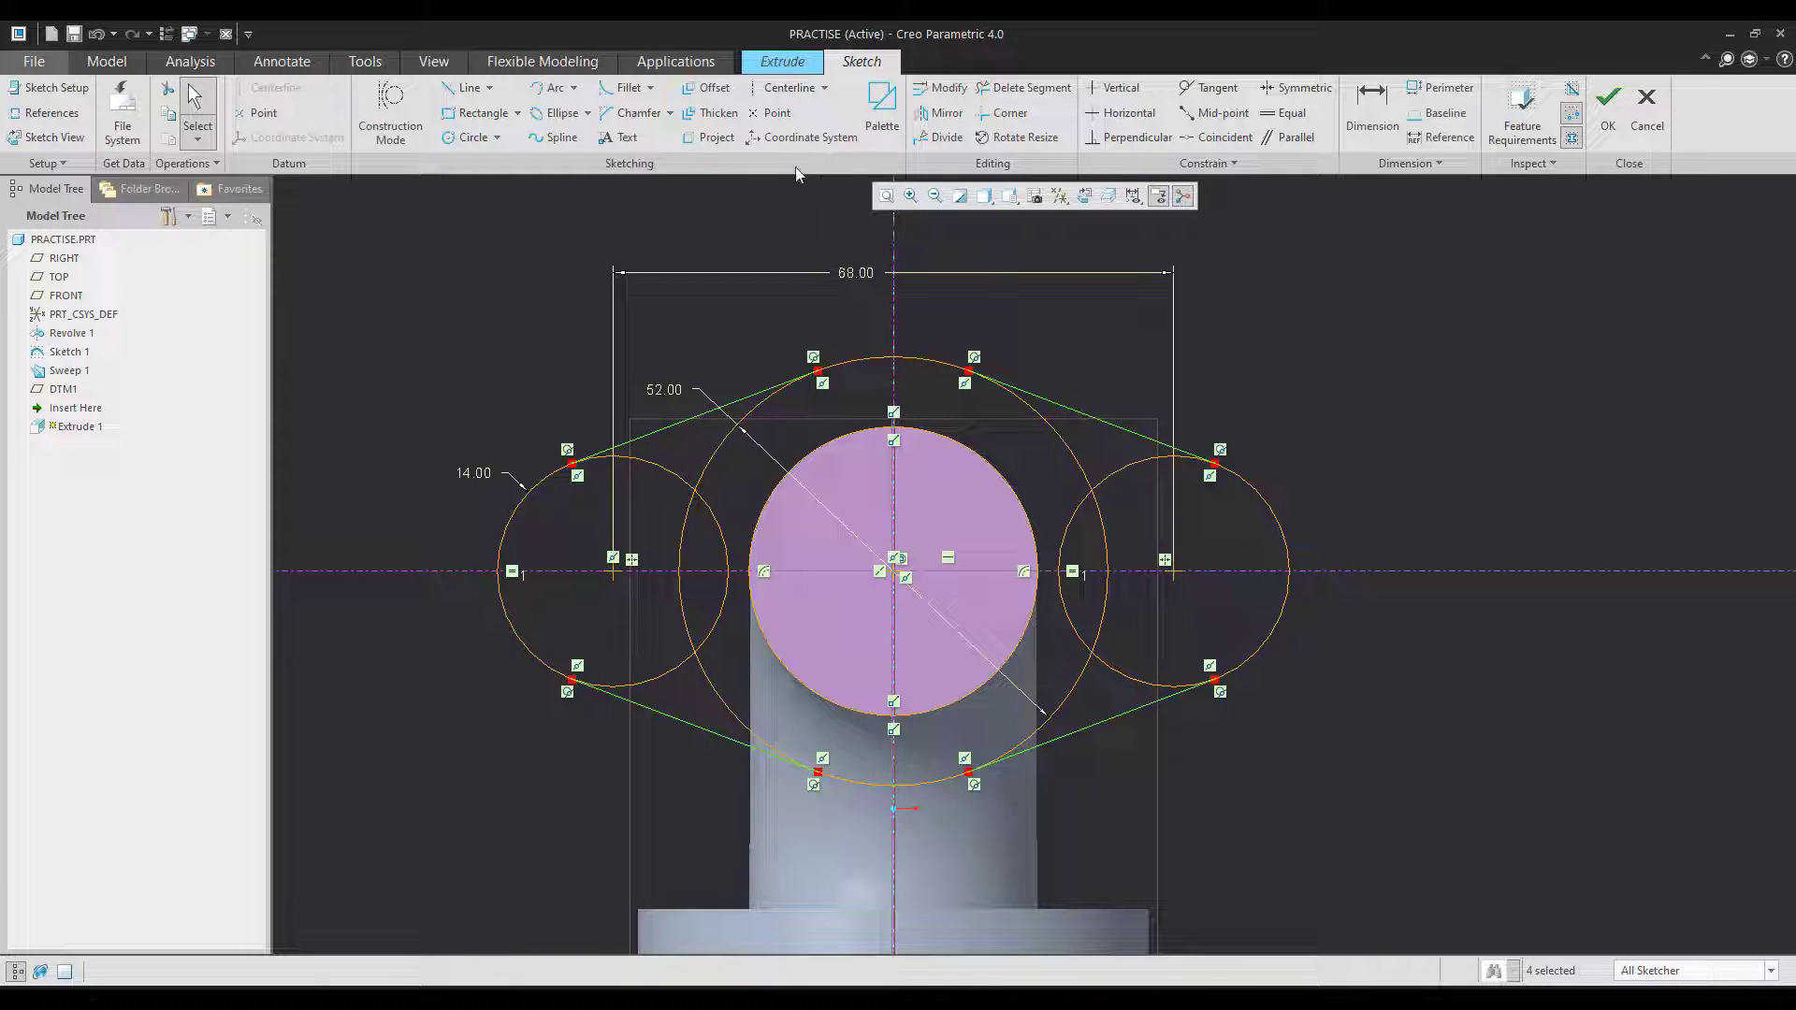
- Trim the inner circle segments so only the closed outer flange outline remains
left_click(1020, 88)
mouse_move(891, 444)
left_mouse_down()
mouse_move(689, 458)
mouse_move(748, 552)
mouse_move(670, 659)
mouse_move(913, 675)
mouse_move(718, 602)
mouse_move(1054, 694)
left_mouse_up()
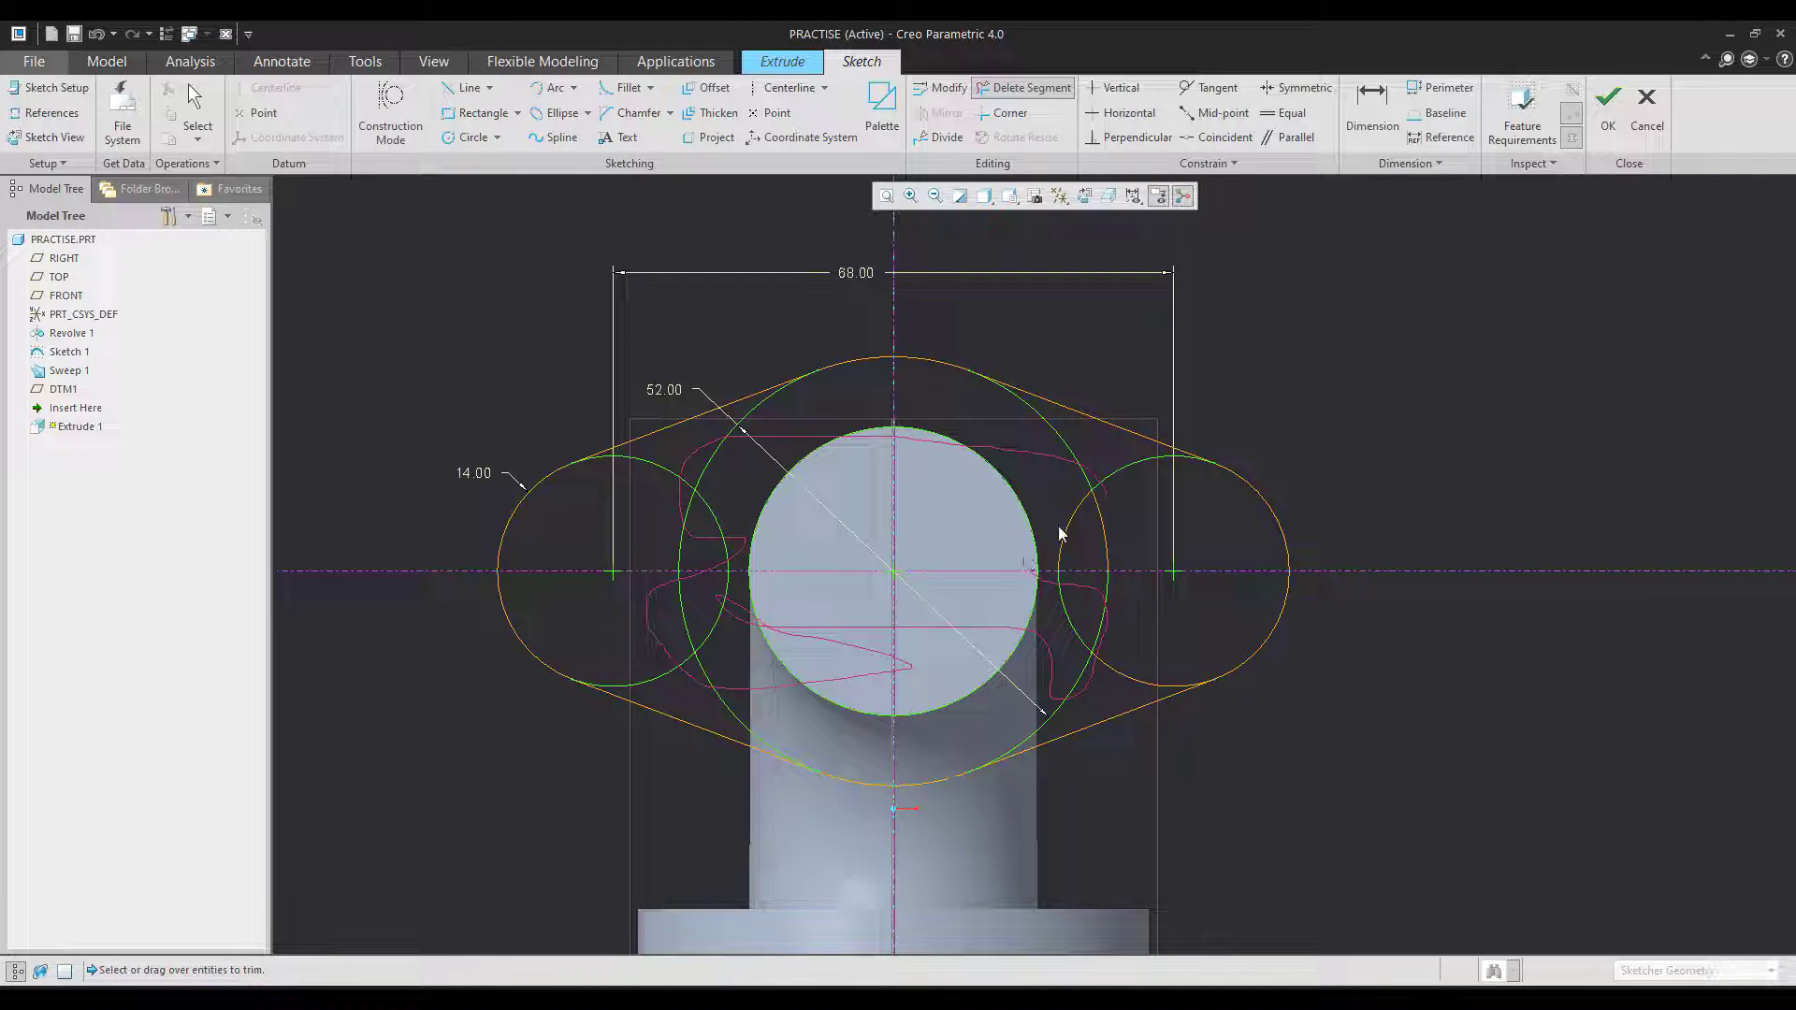
left_click_drag(1113, 567, 1069, 617)
scroll(1081, 555, "up", 1)
middle_click(1081, 554)
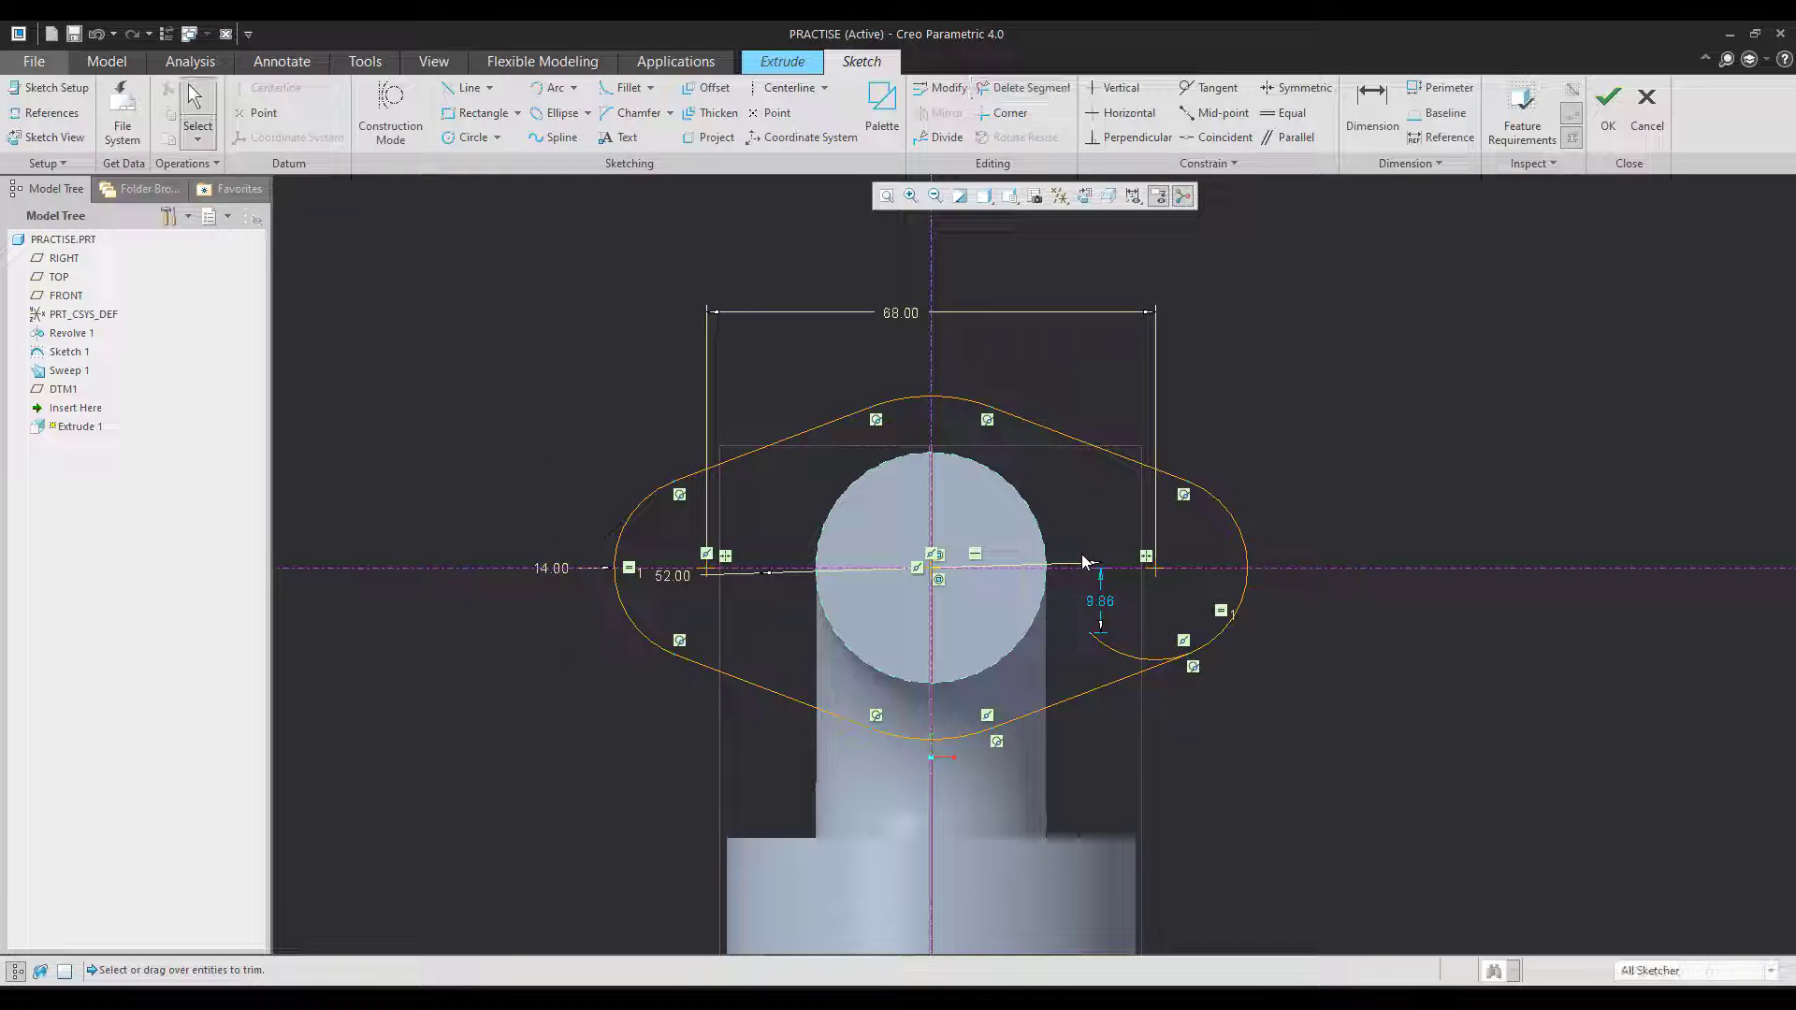
left_click(1023, 86)
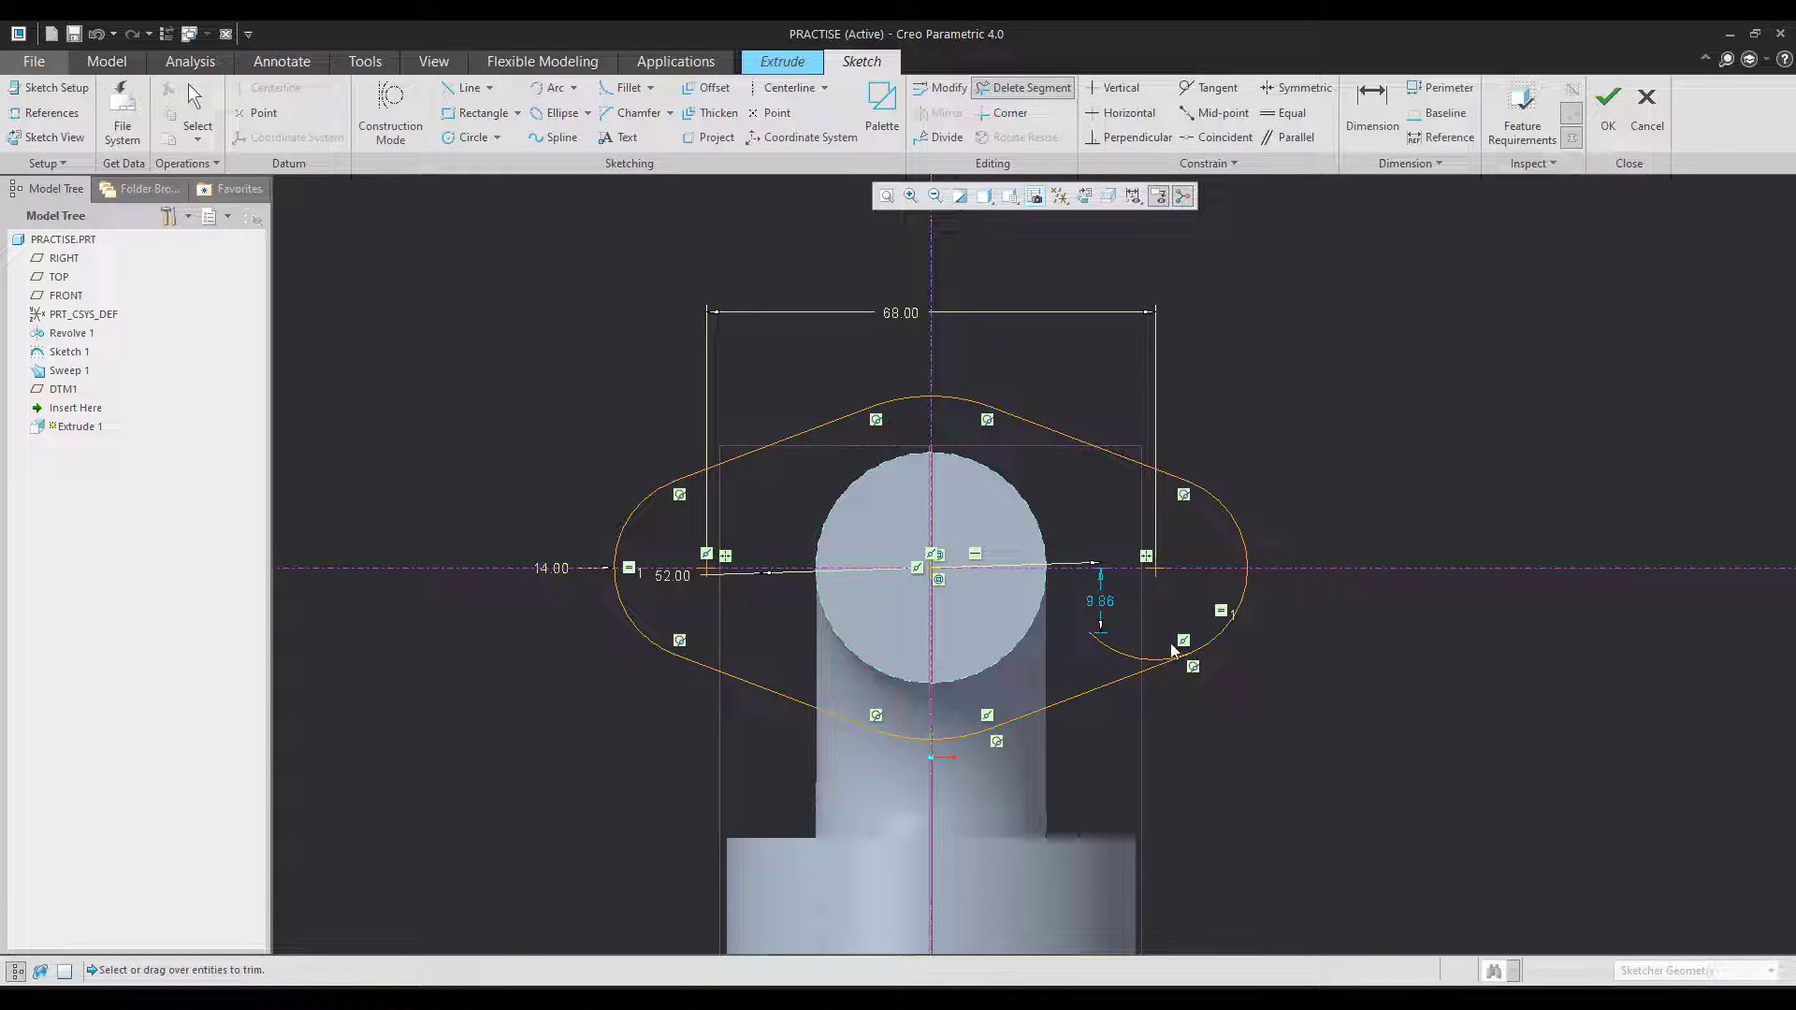
middle_click(926, 623)
- Project the pipe's circular outline into the flange sketch again as the inner loop
mouse_move(916, 620)
middle_mouse_down()
mouse_move(963, 586)
mouse_move(925, 552)
middle_mouse_up()
left_click(708, 136)
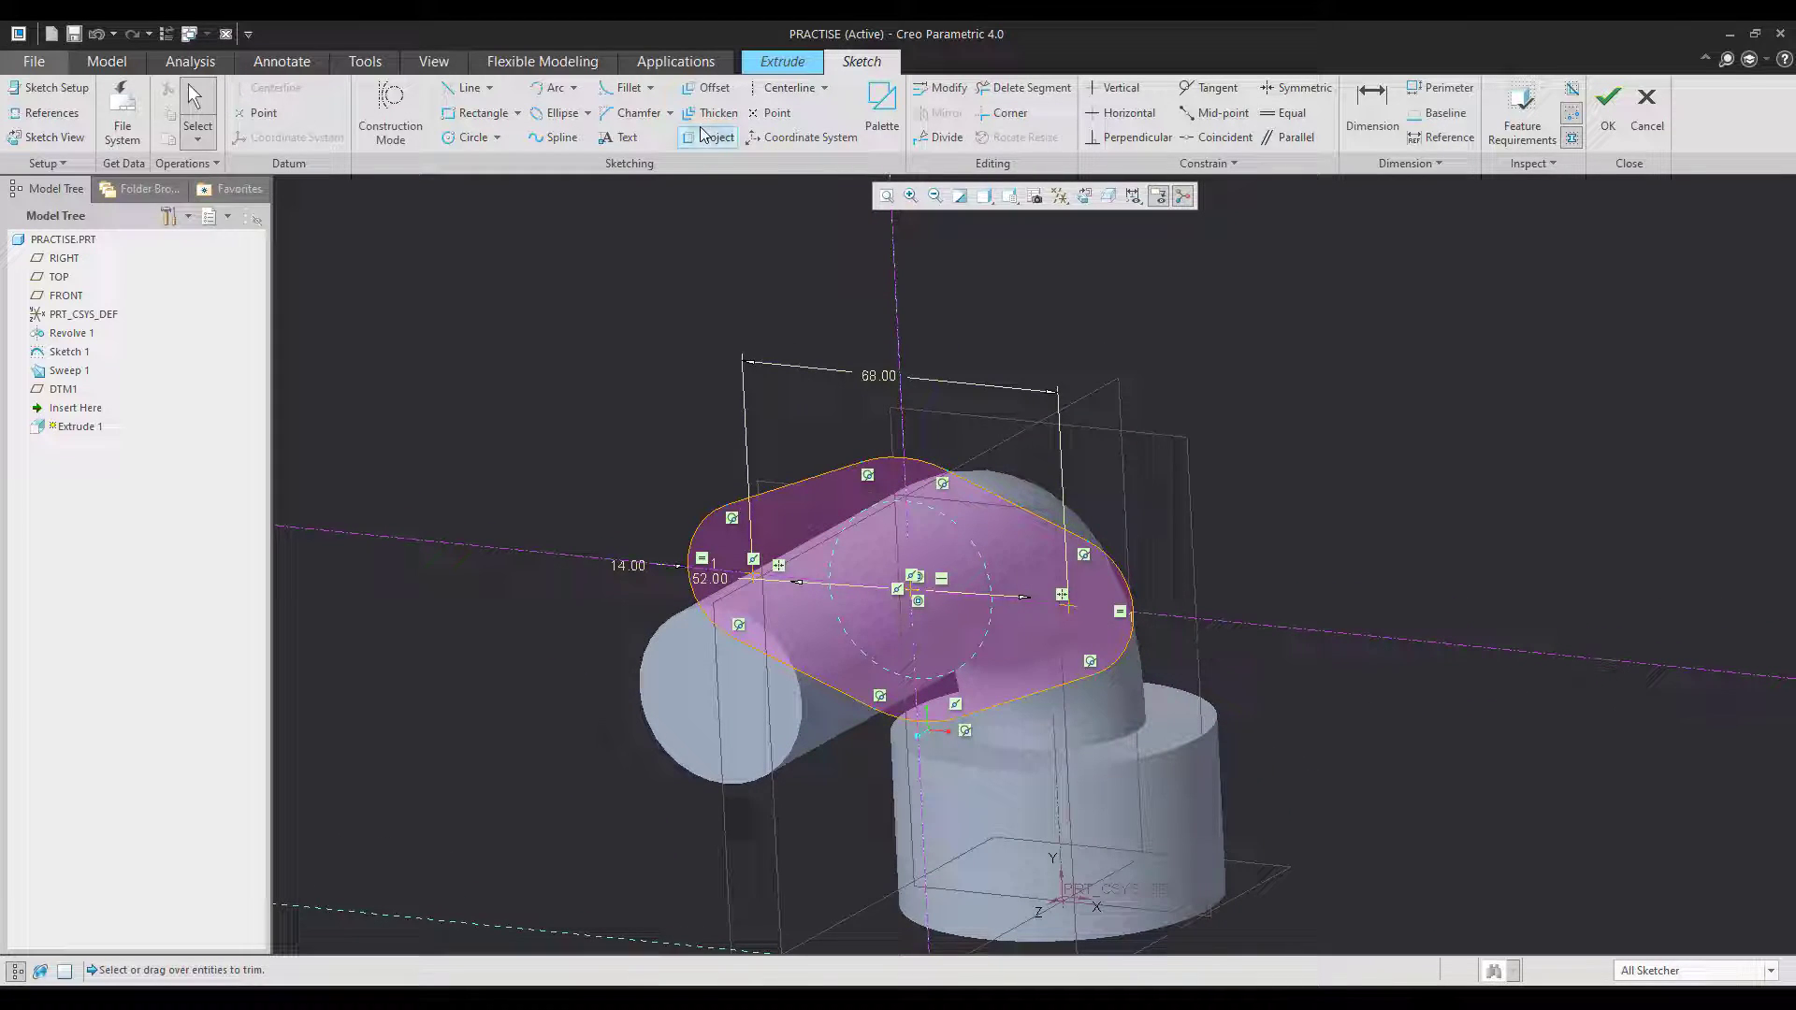
left_click(1085, 196)
left_click(863, 664)
middle_click(1392, 698)
scroll(1391, 687, "up", 3)
middle_click_drag(1384, 510, 1331, 561)
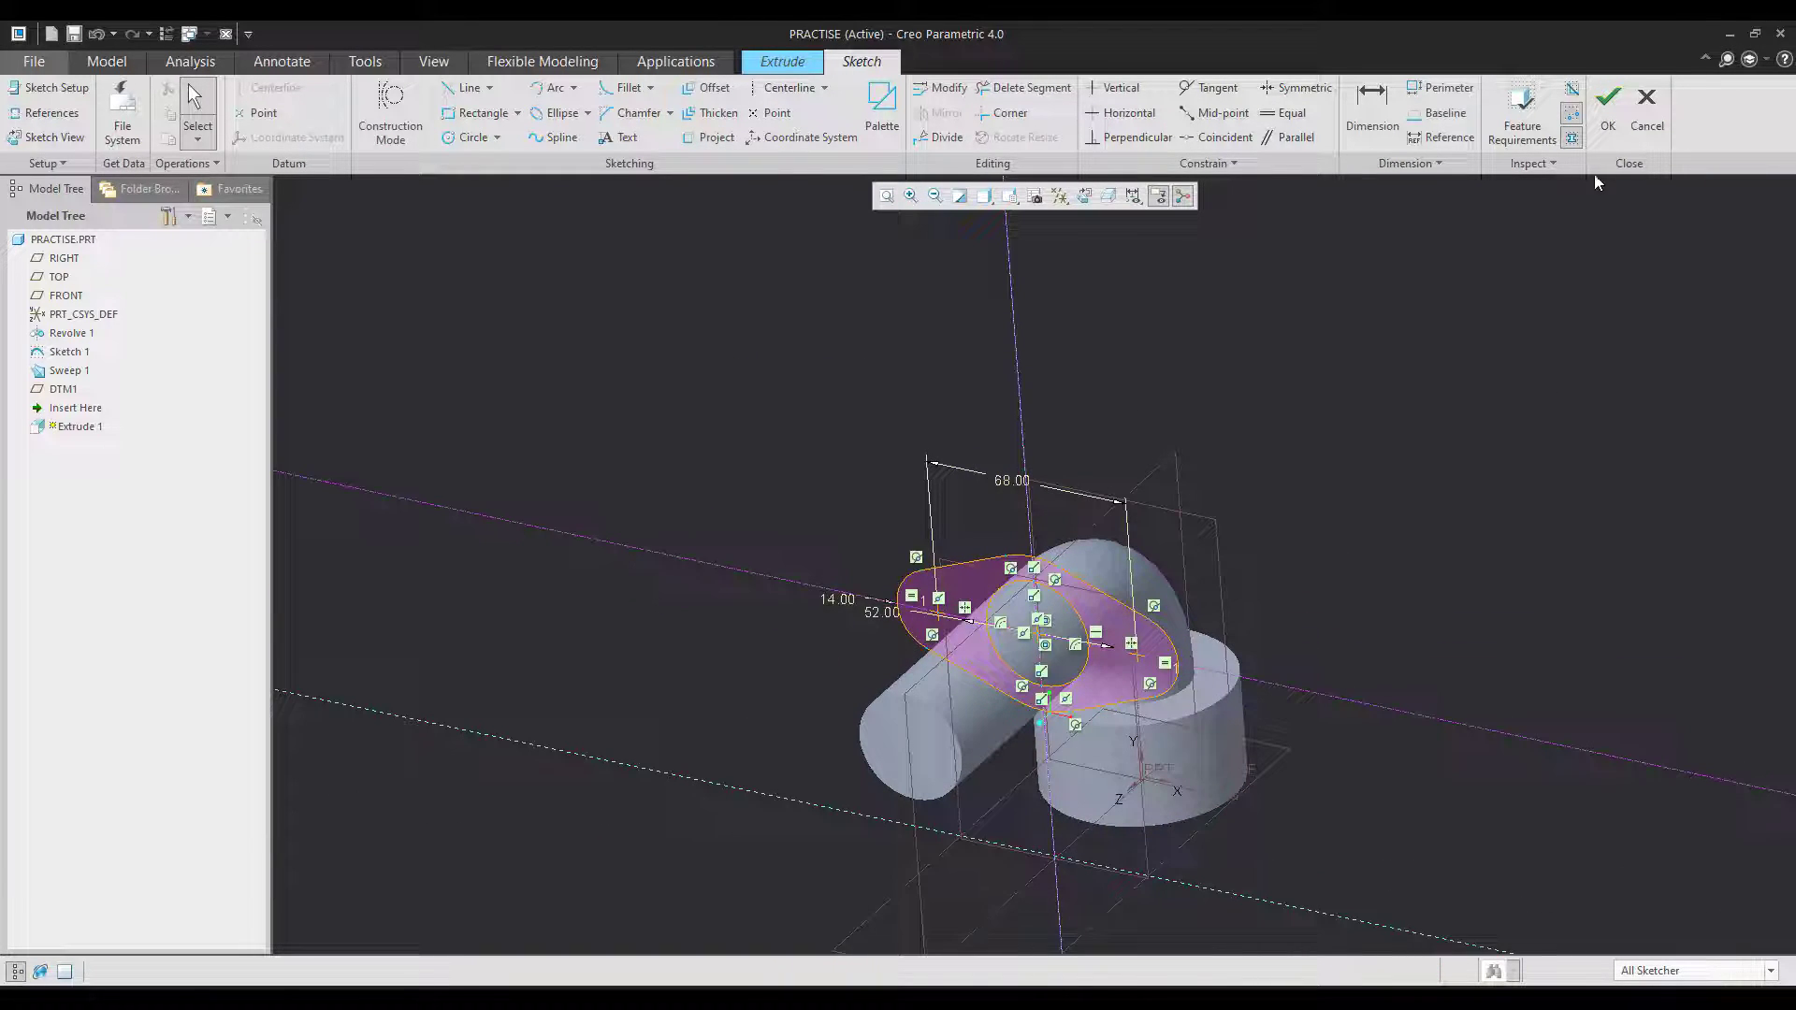
- Finish the sketch, extrude the flange 15 toward the bend and check it in the RIGHT view
left_click(1604, 123)
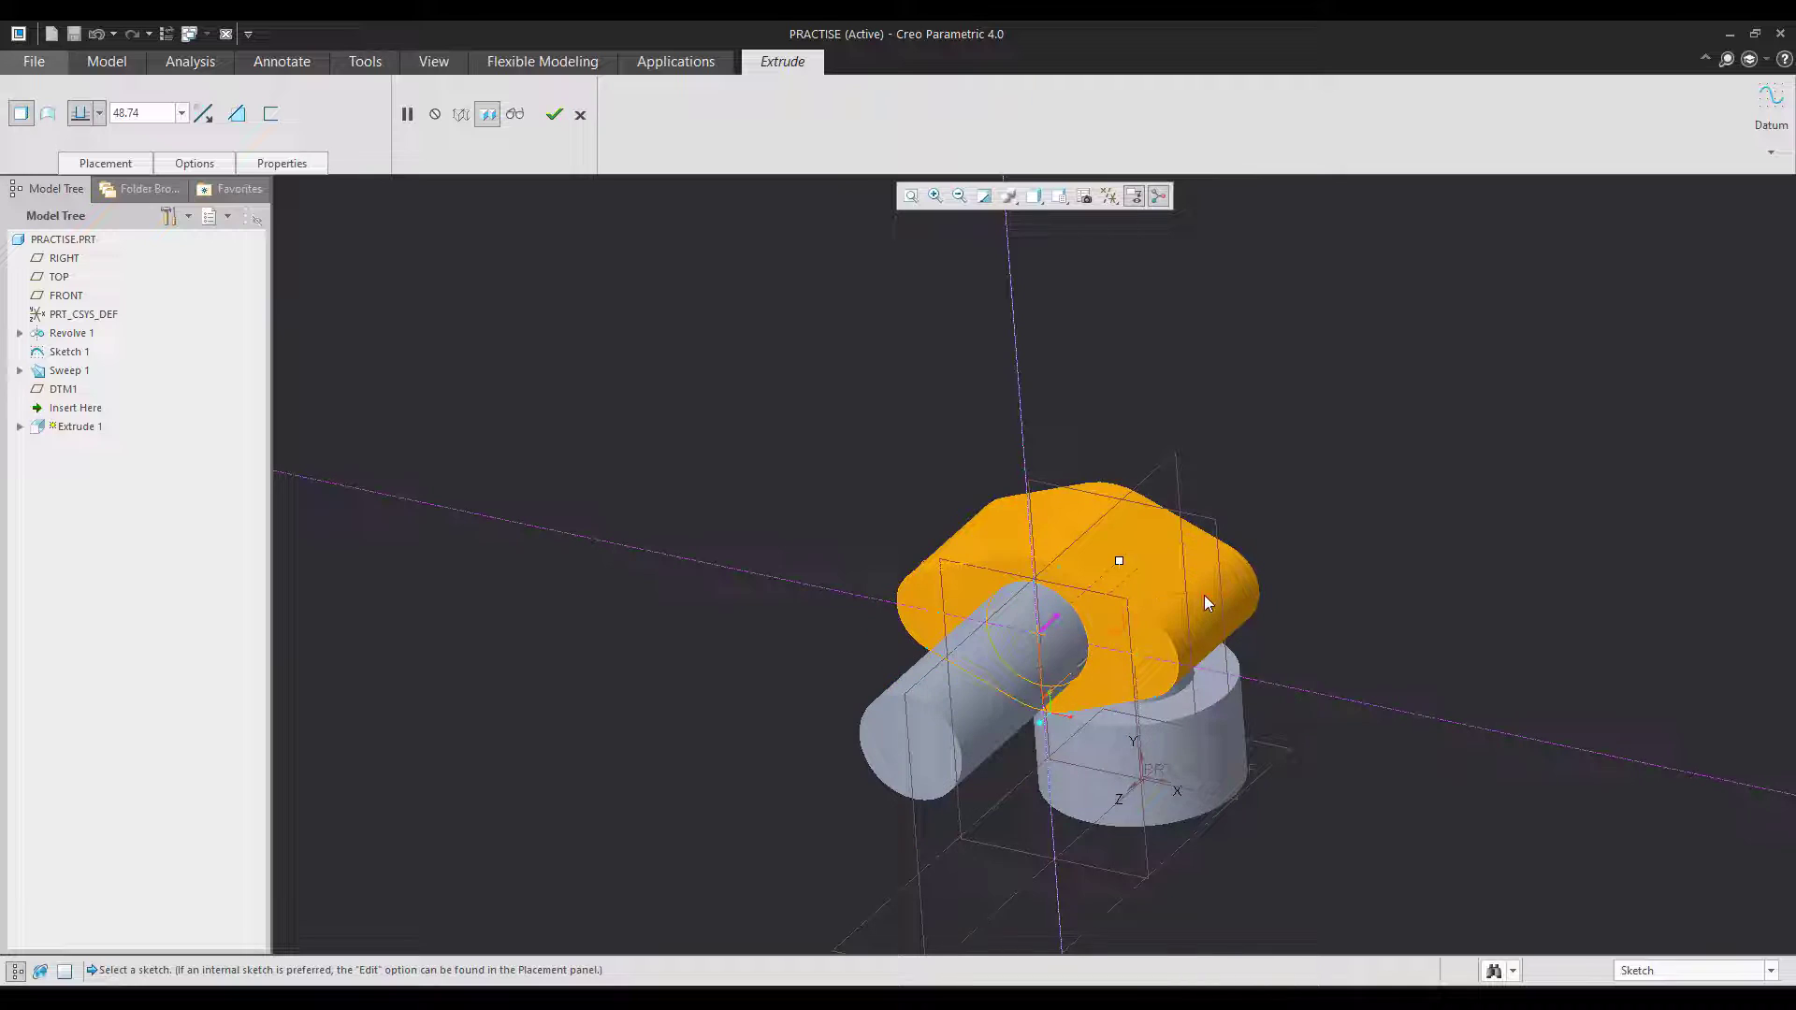
middle_click(1204, 592)
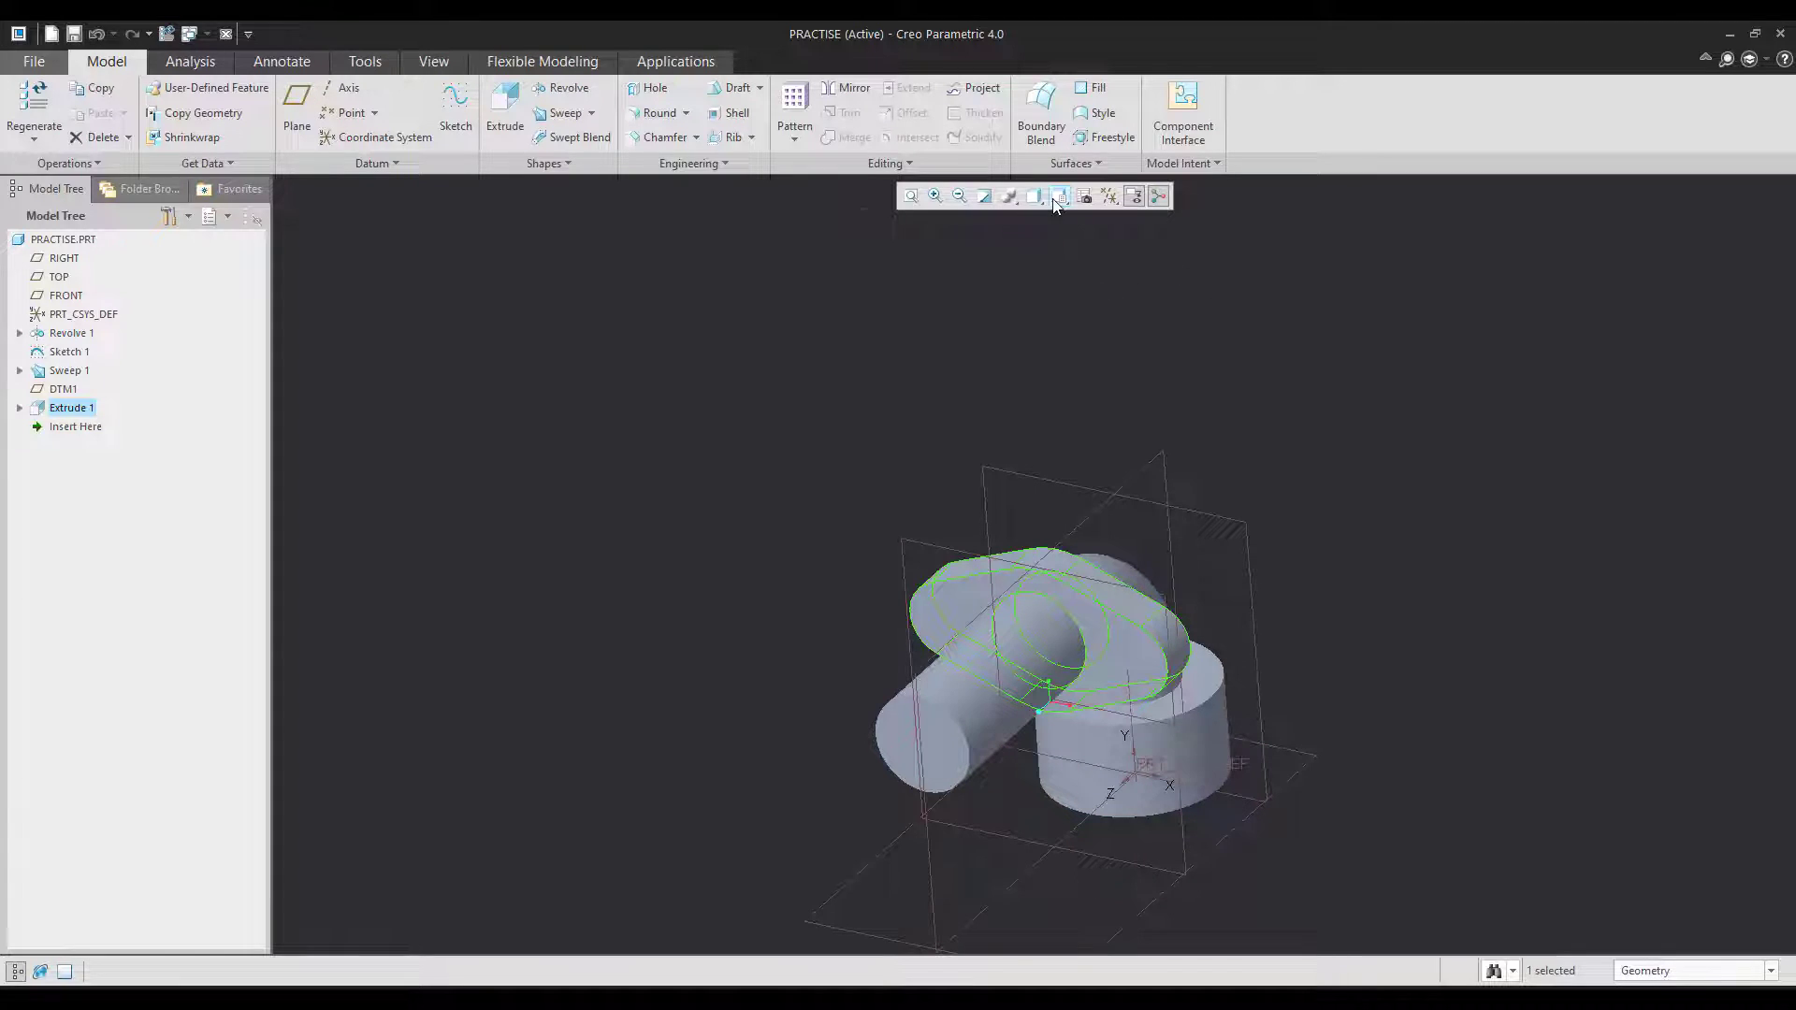
left_click(1058, 195)
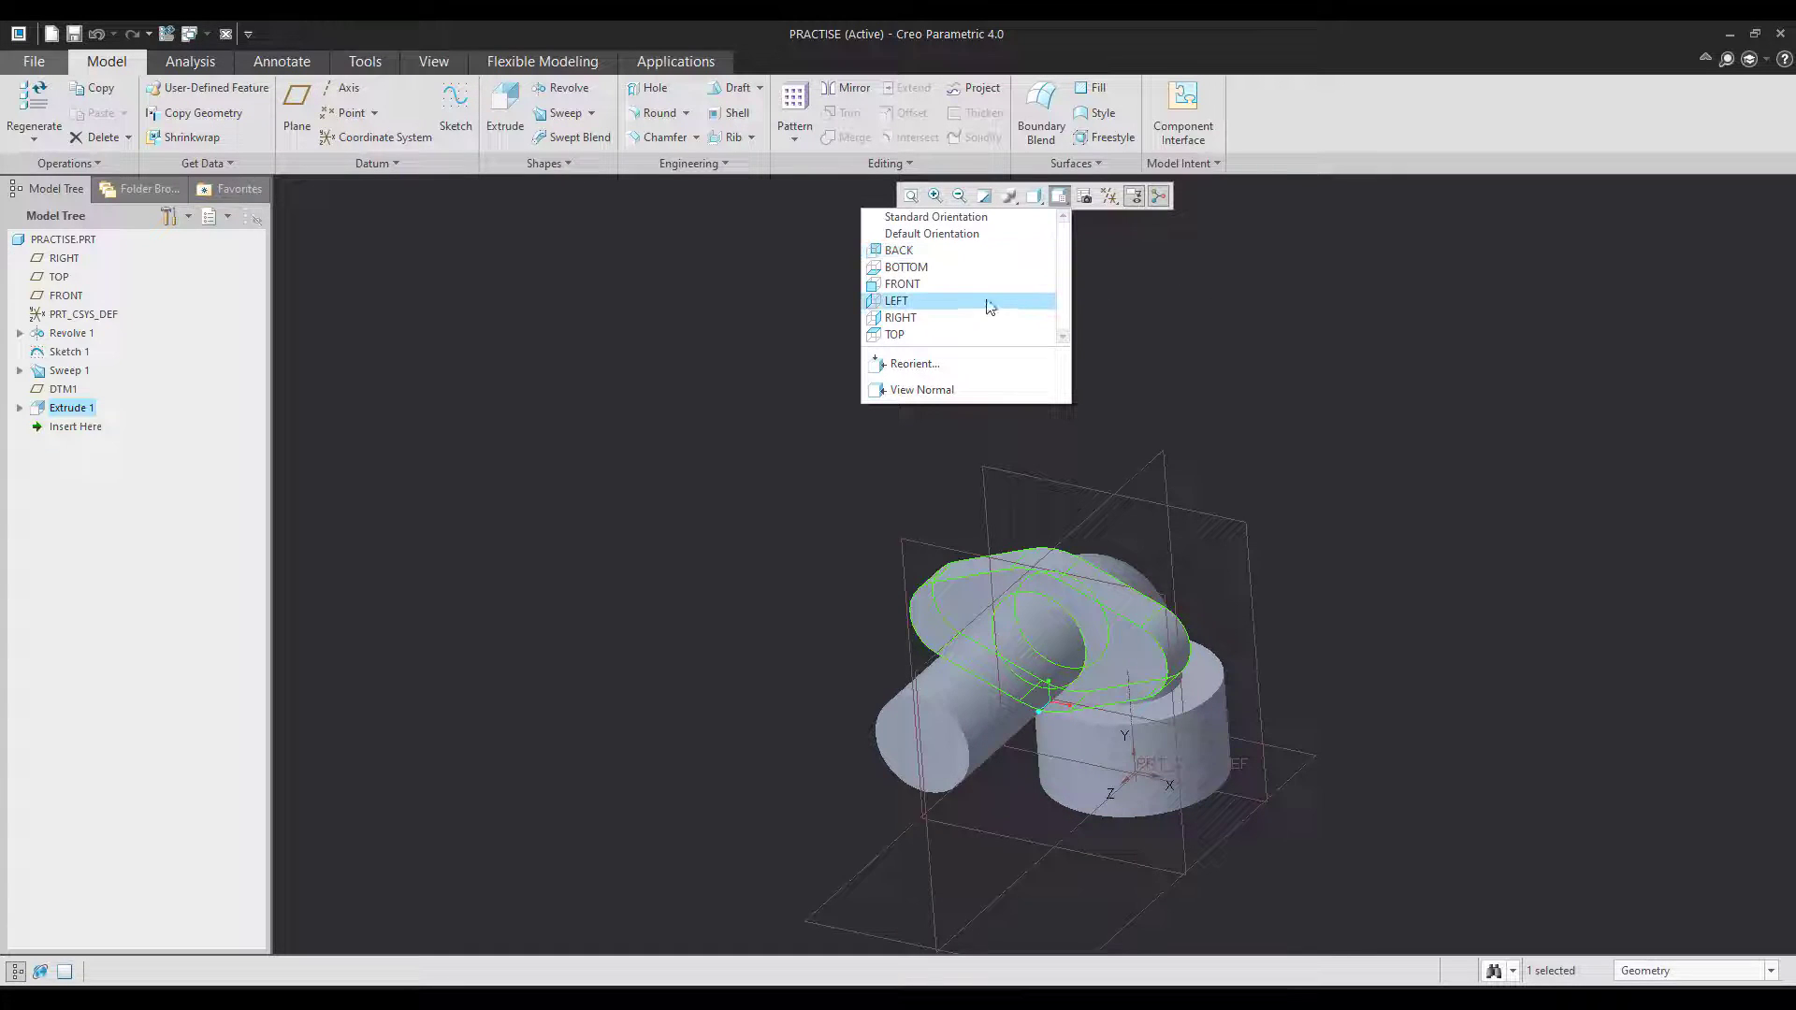
left_click(987, 319)
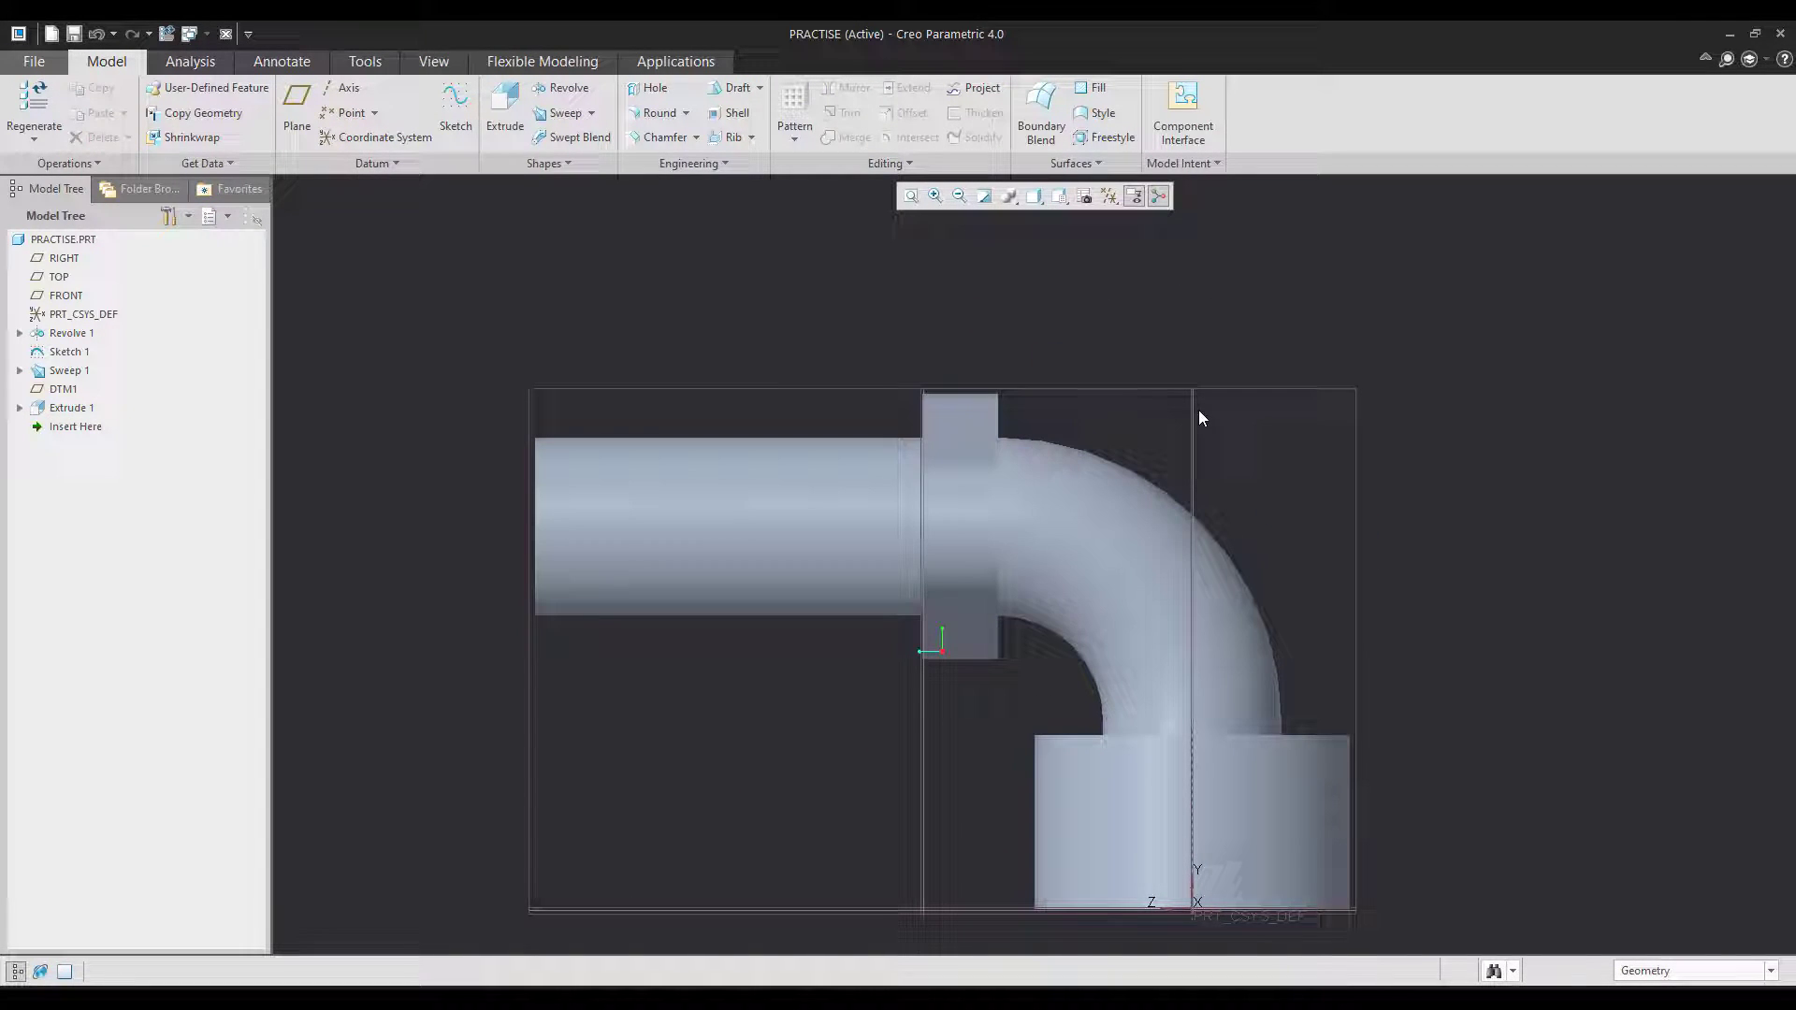
middle_click_drag(1198, 409, 1268, 588)
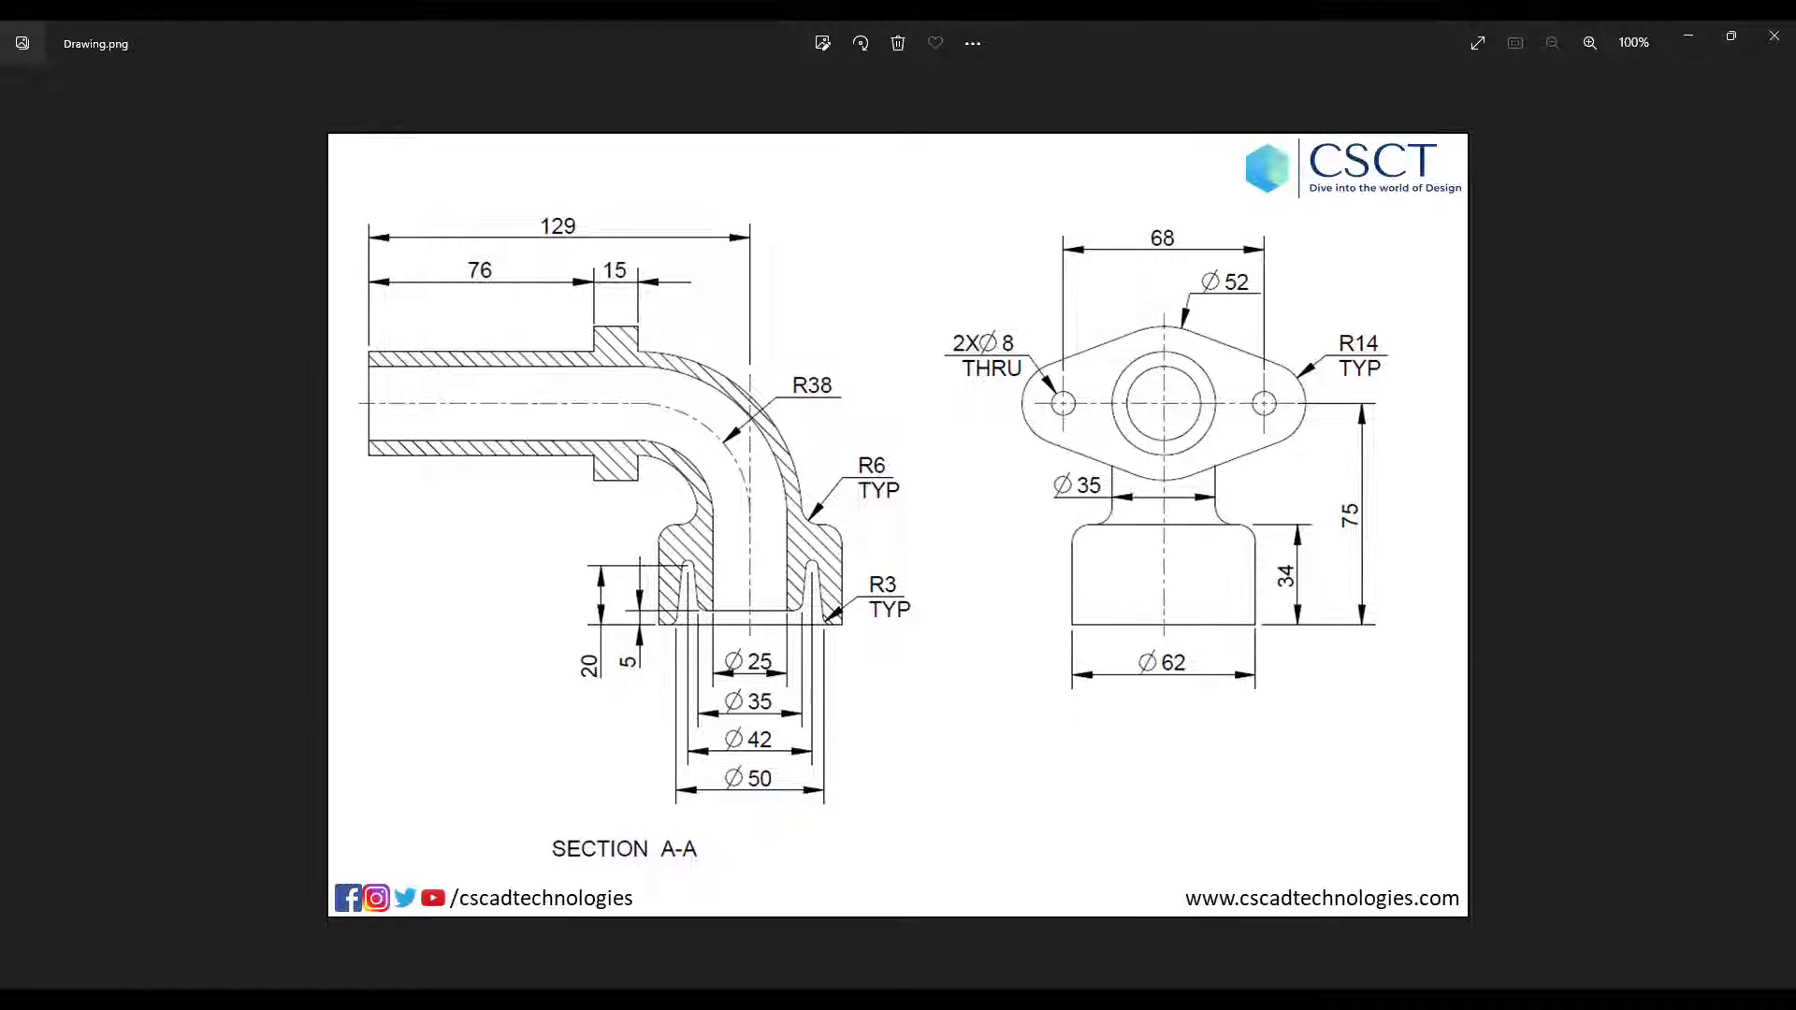
- Start a sketch on the RIGHT datum plane, oriented by the TOP plane so the base cylinder stands upright
key("alt+Tab")
left_click(967, 763)
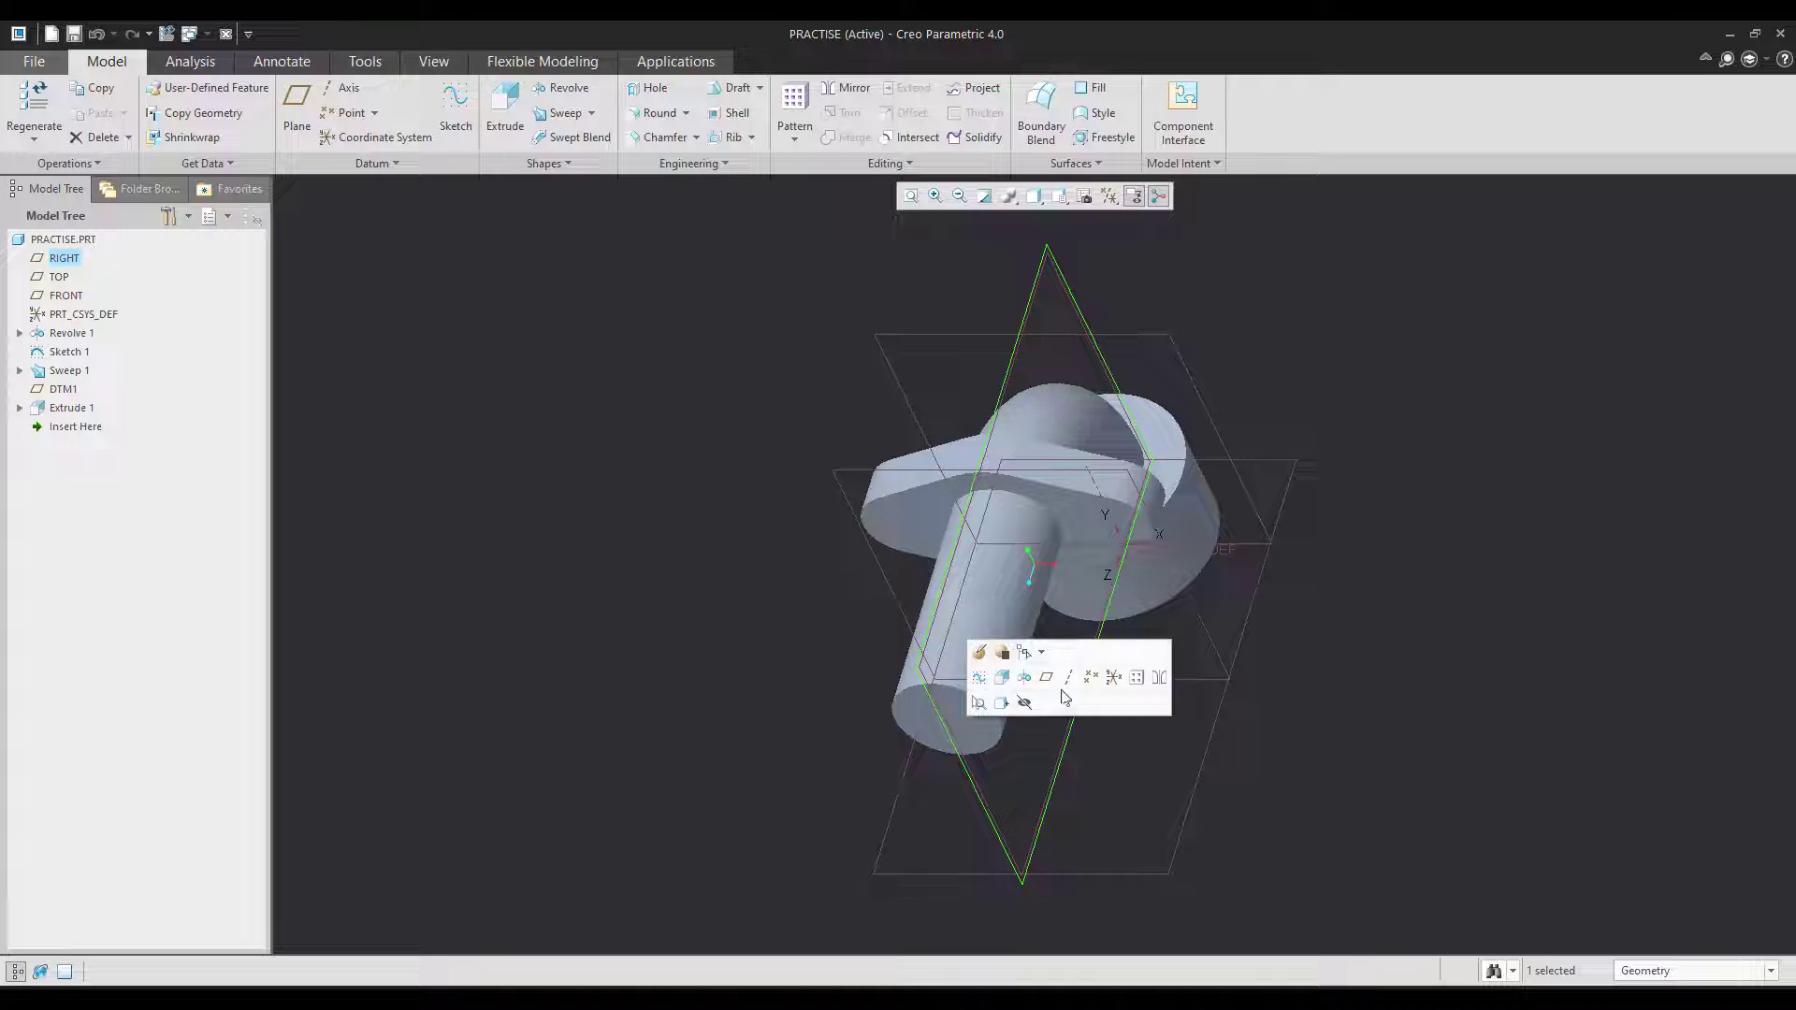
left_click(978, 677)
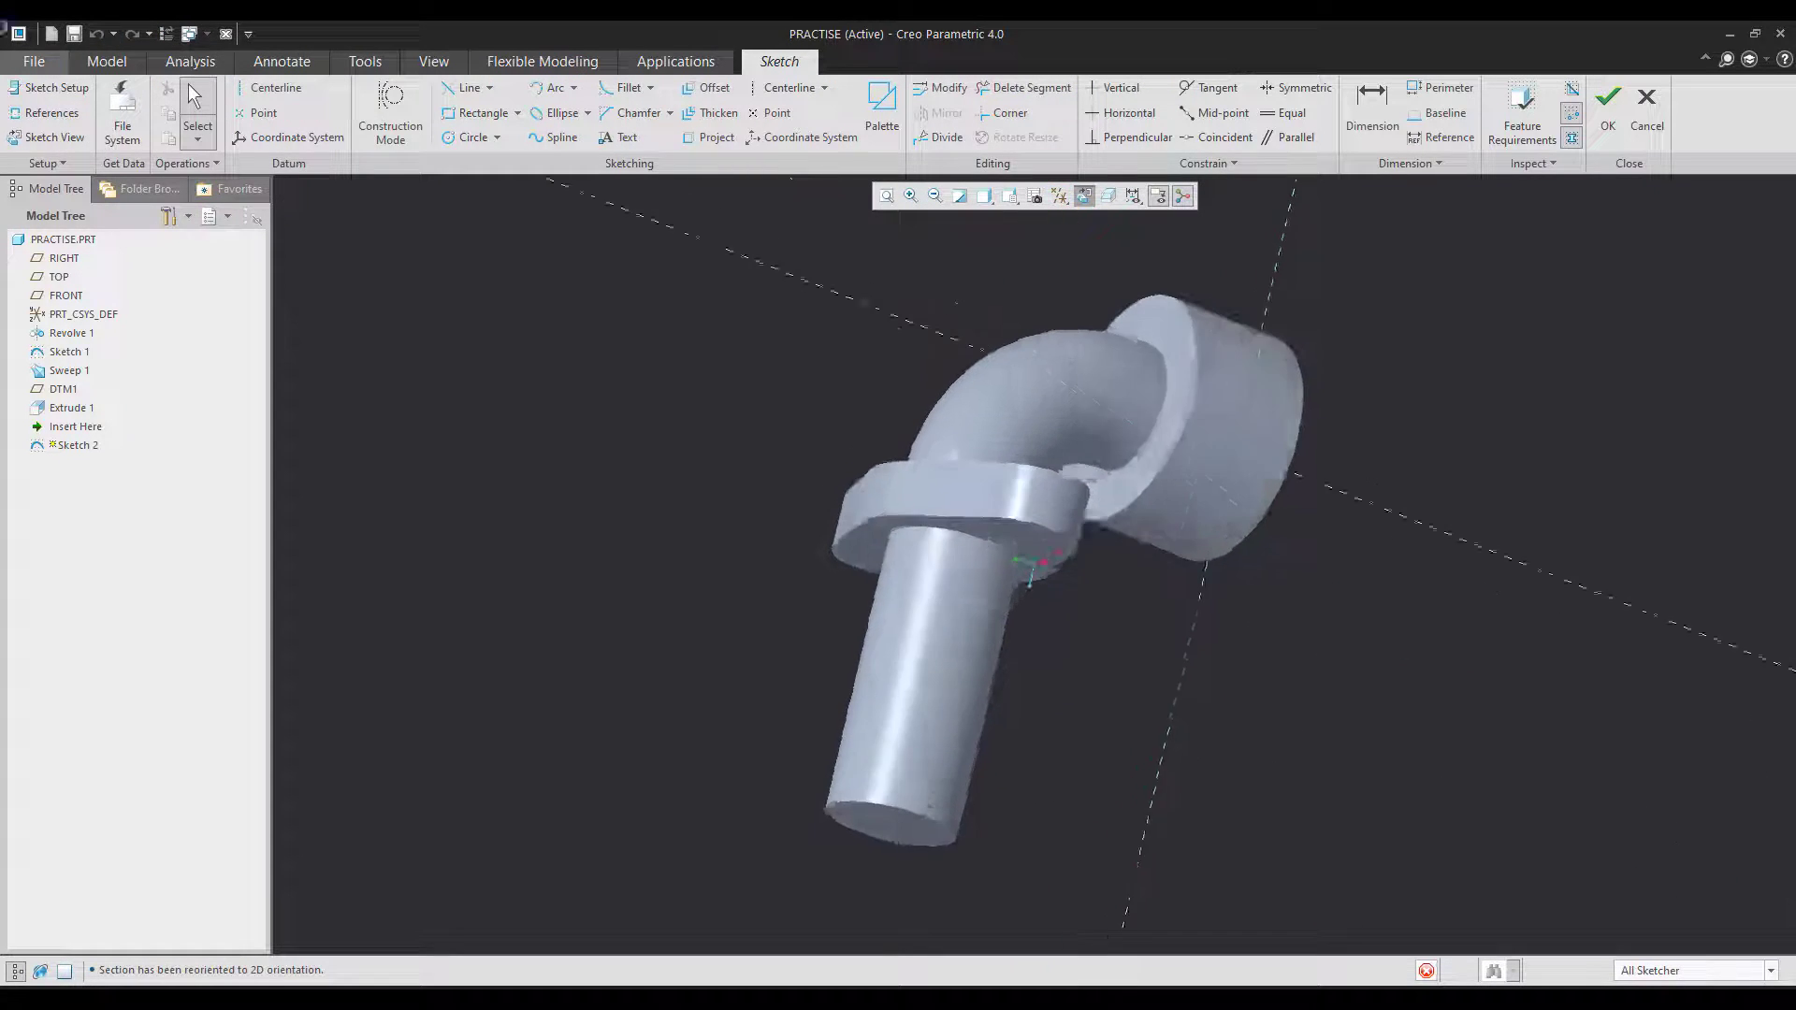
left_click(51, 87)
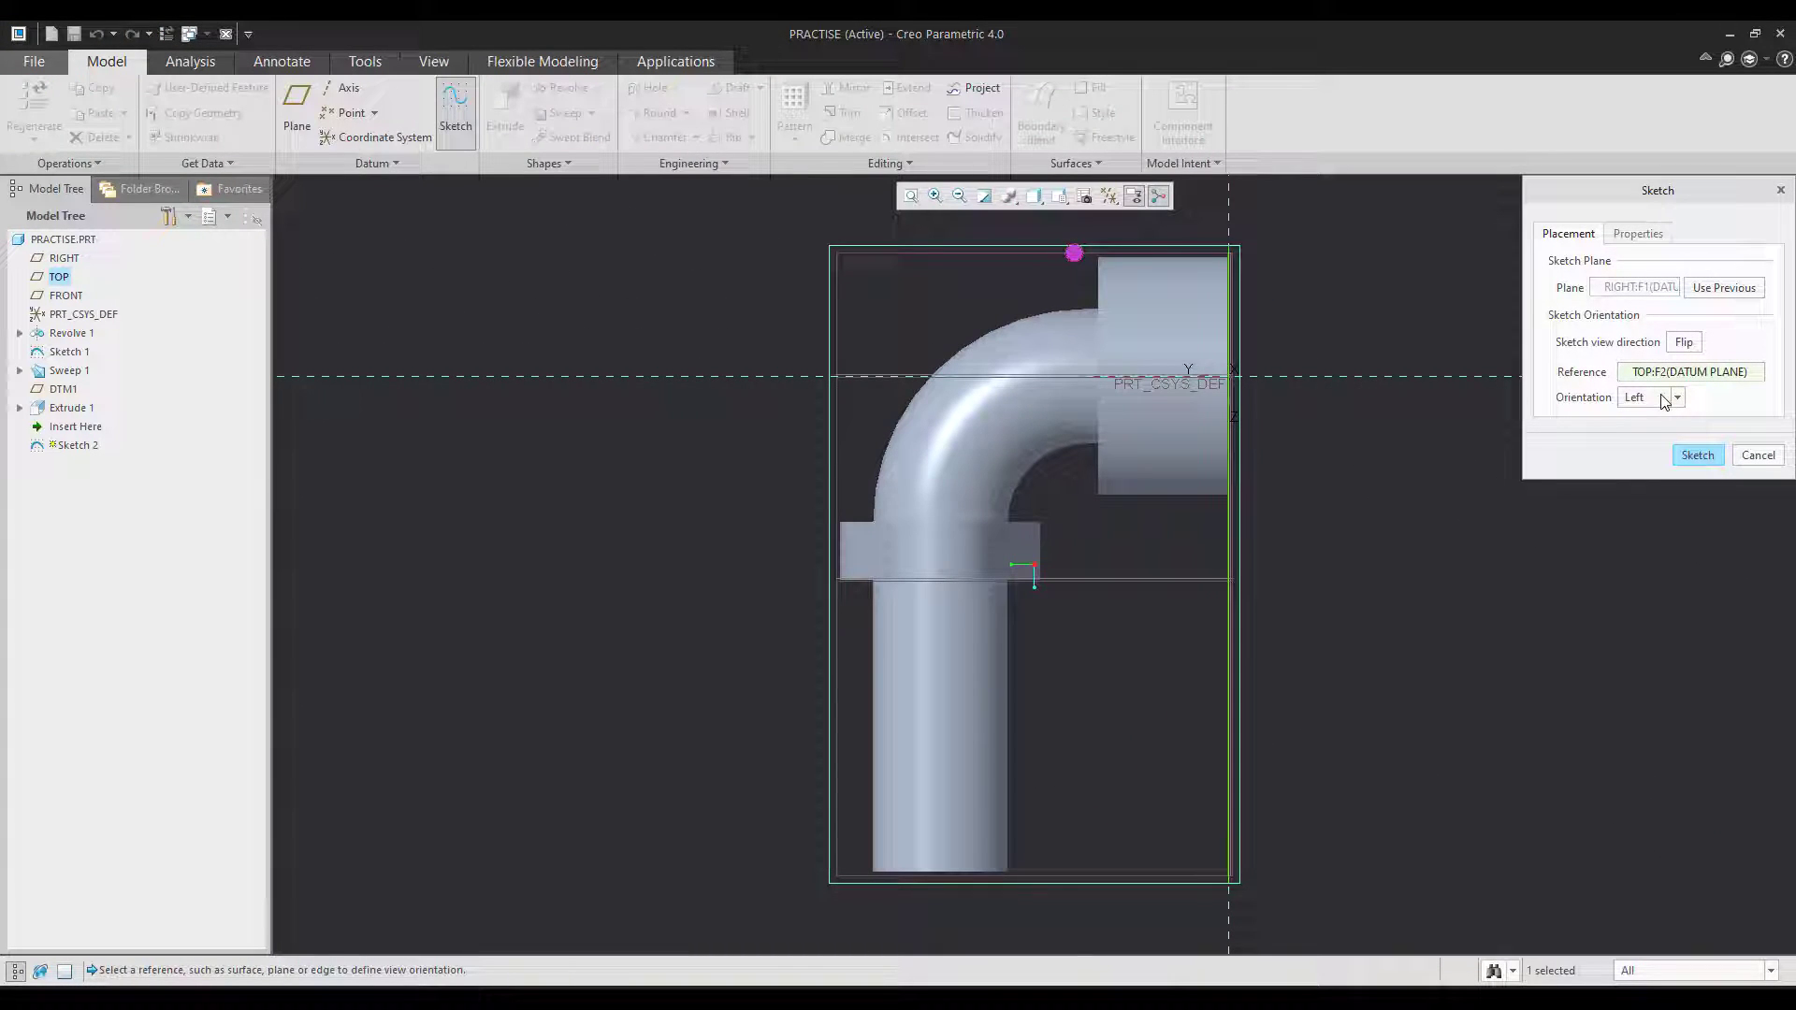
left_click(1697, 455)
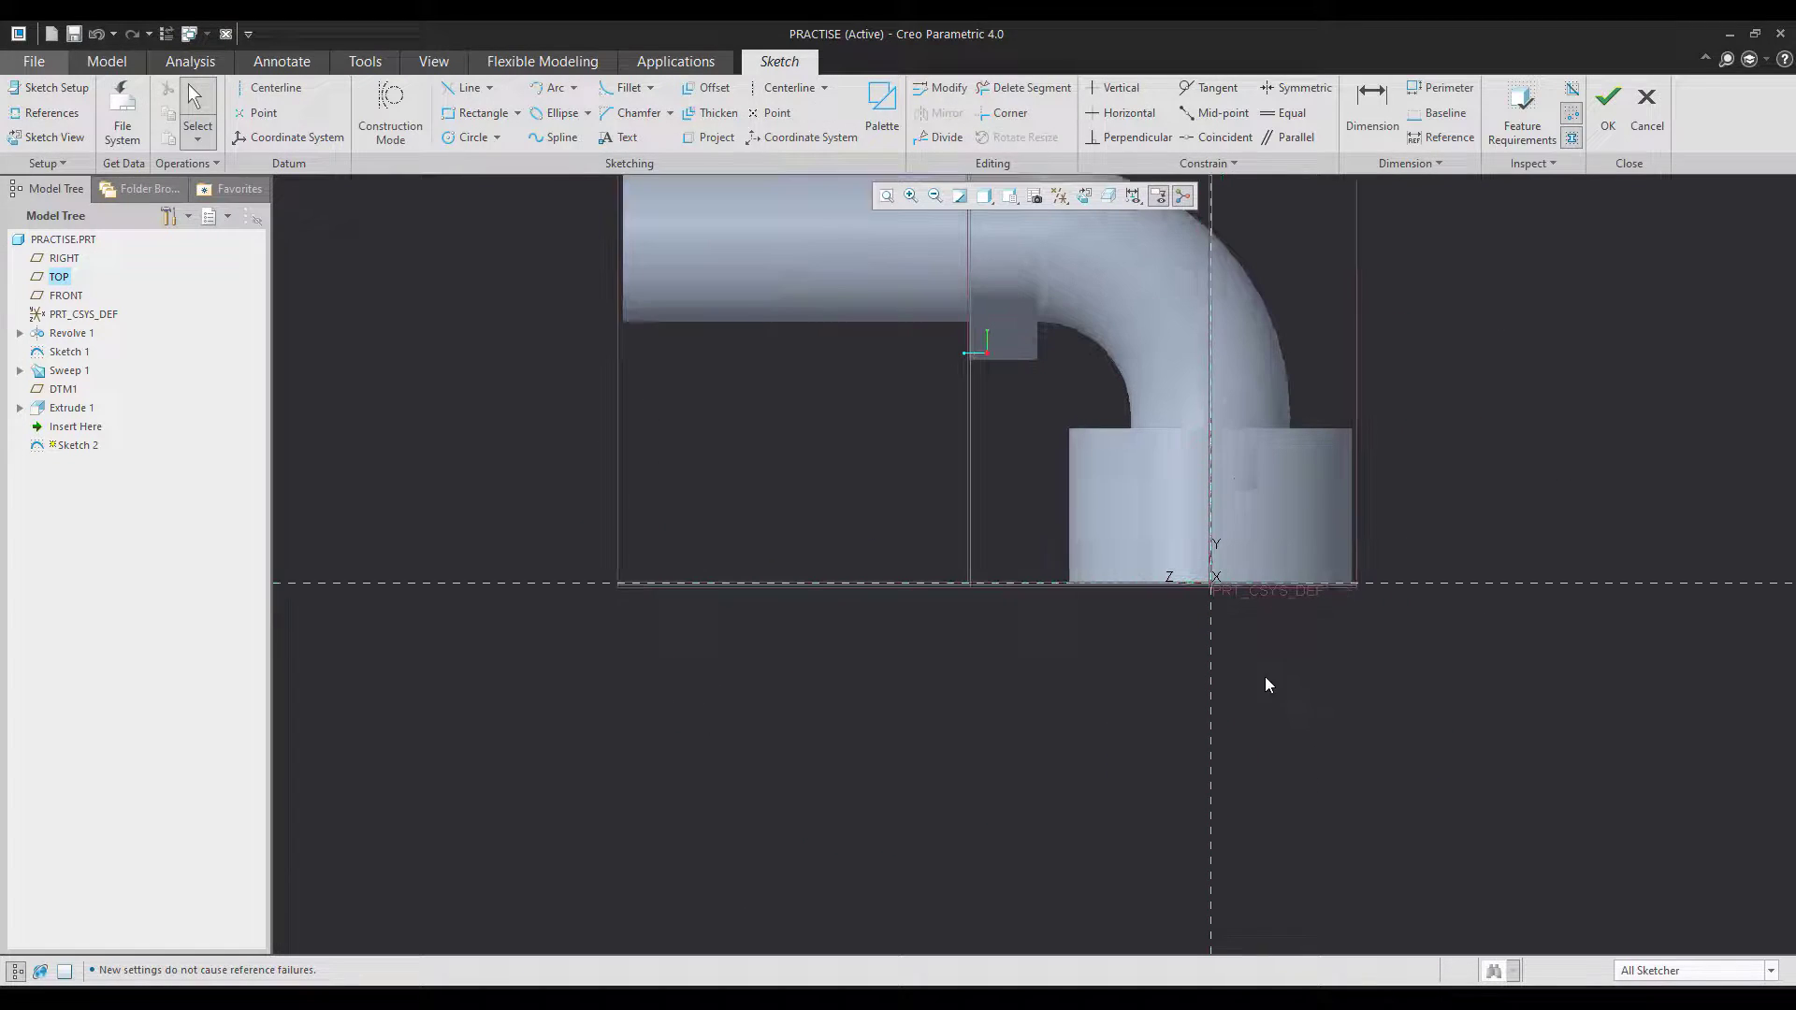
scroll(1192, 373, "up", 2)
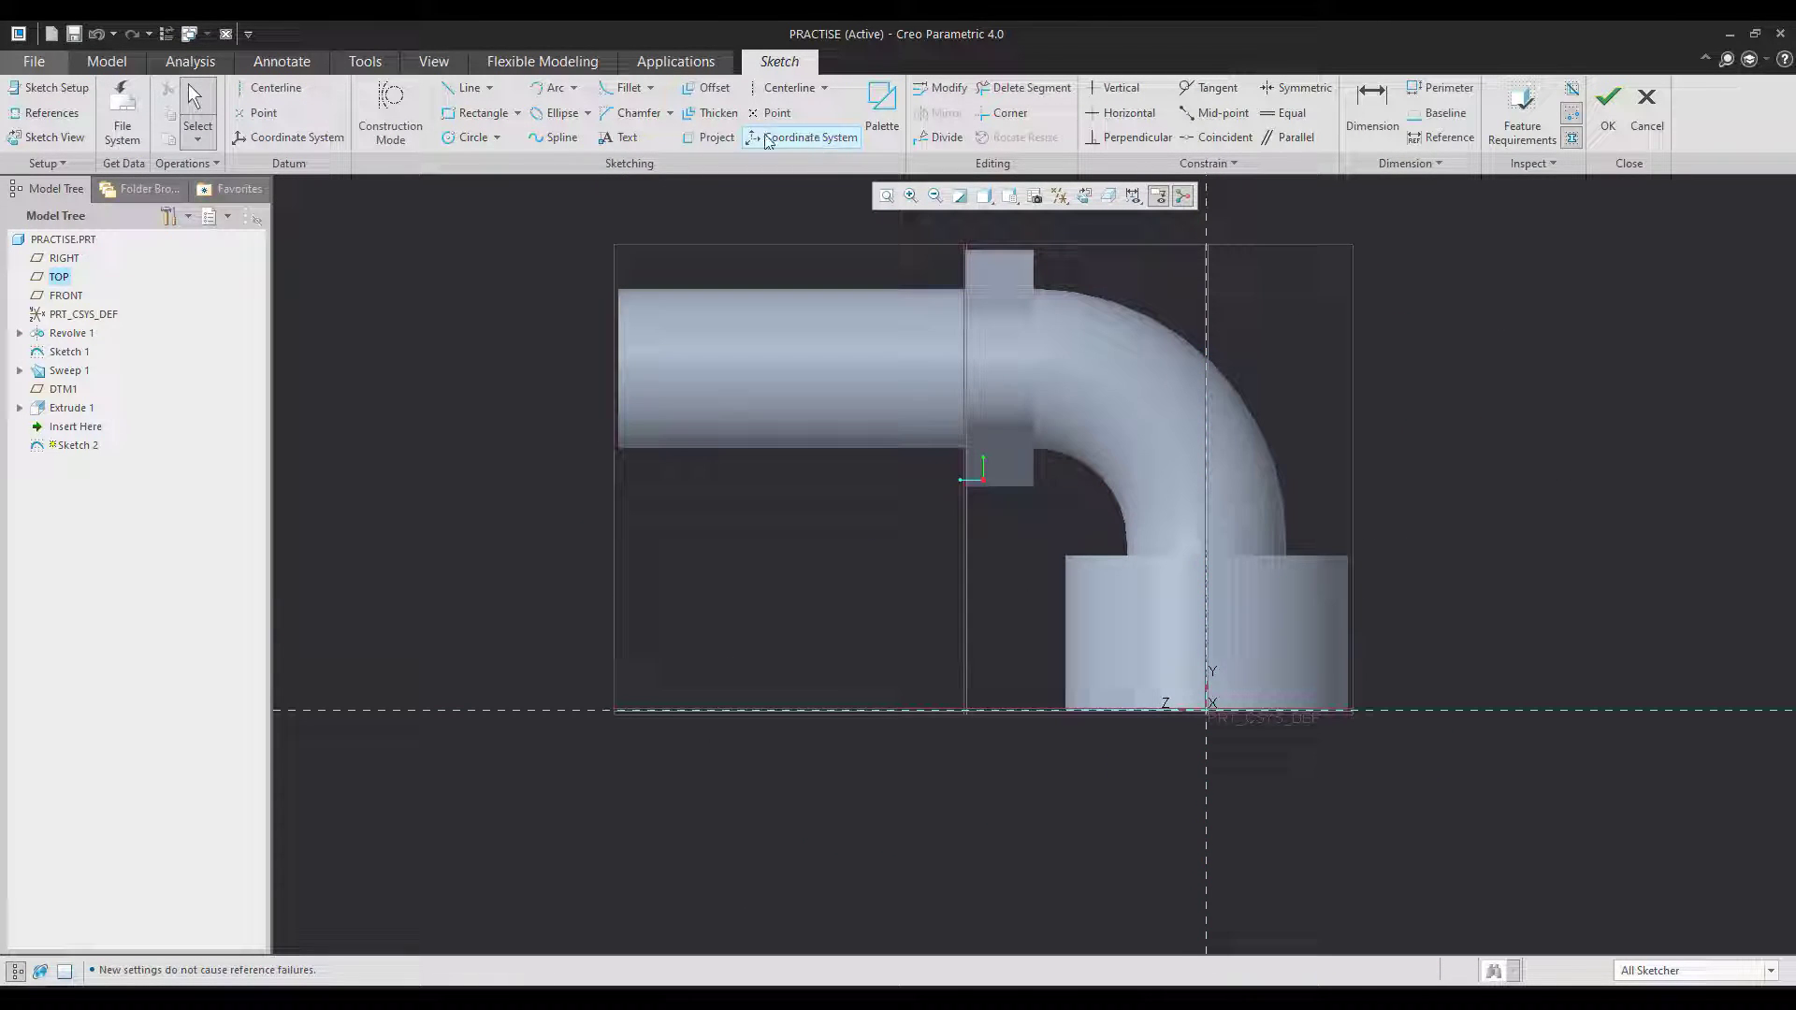
- Project the pipe's straight centreline and its bend arc from the existing path into the sketch
left_click(709, 137)
left_click(689, 371)
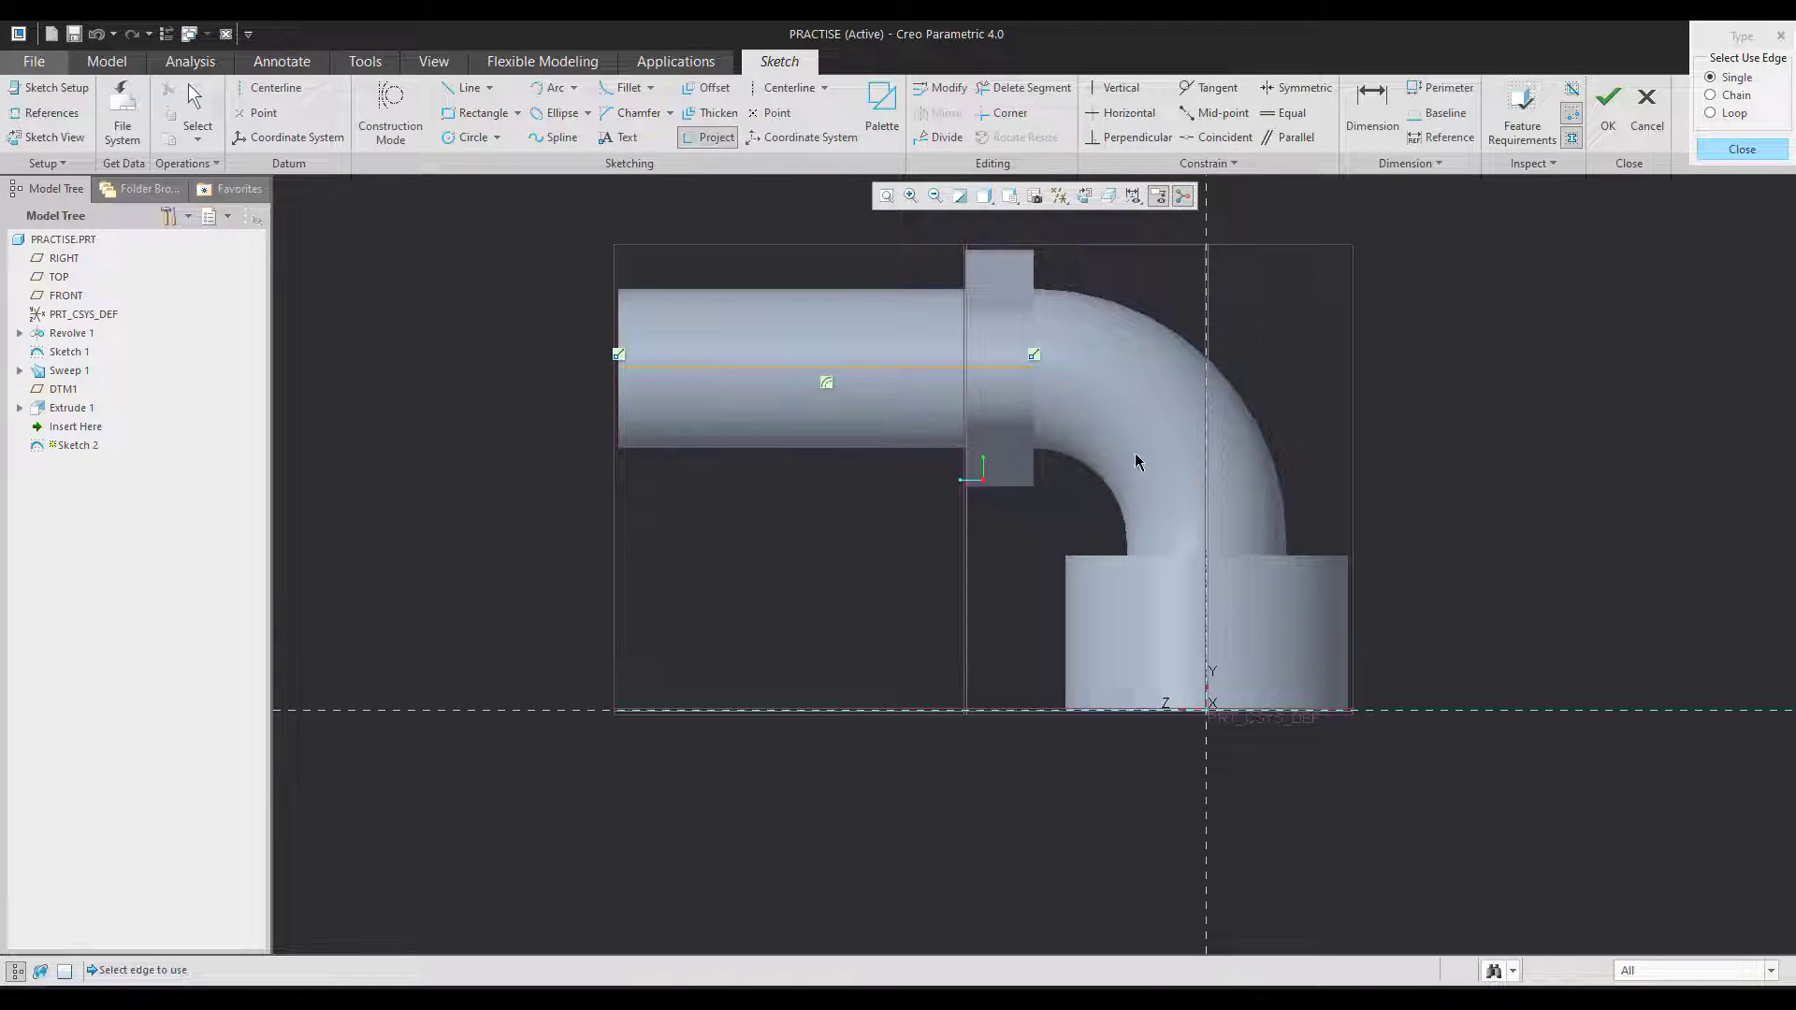
left_click(1150, 418)
middle_click(1454, 468)
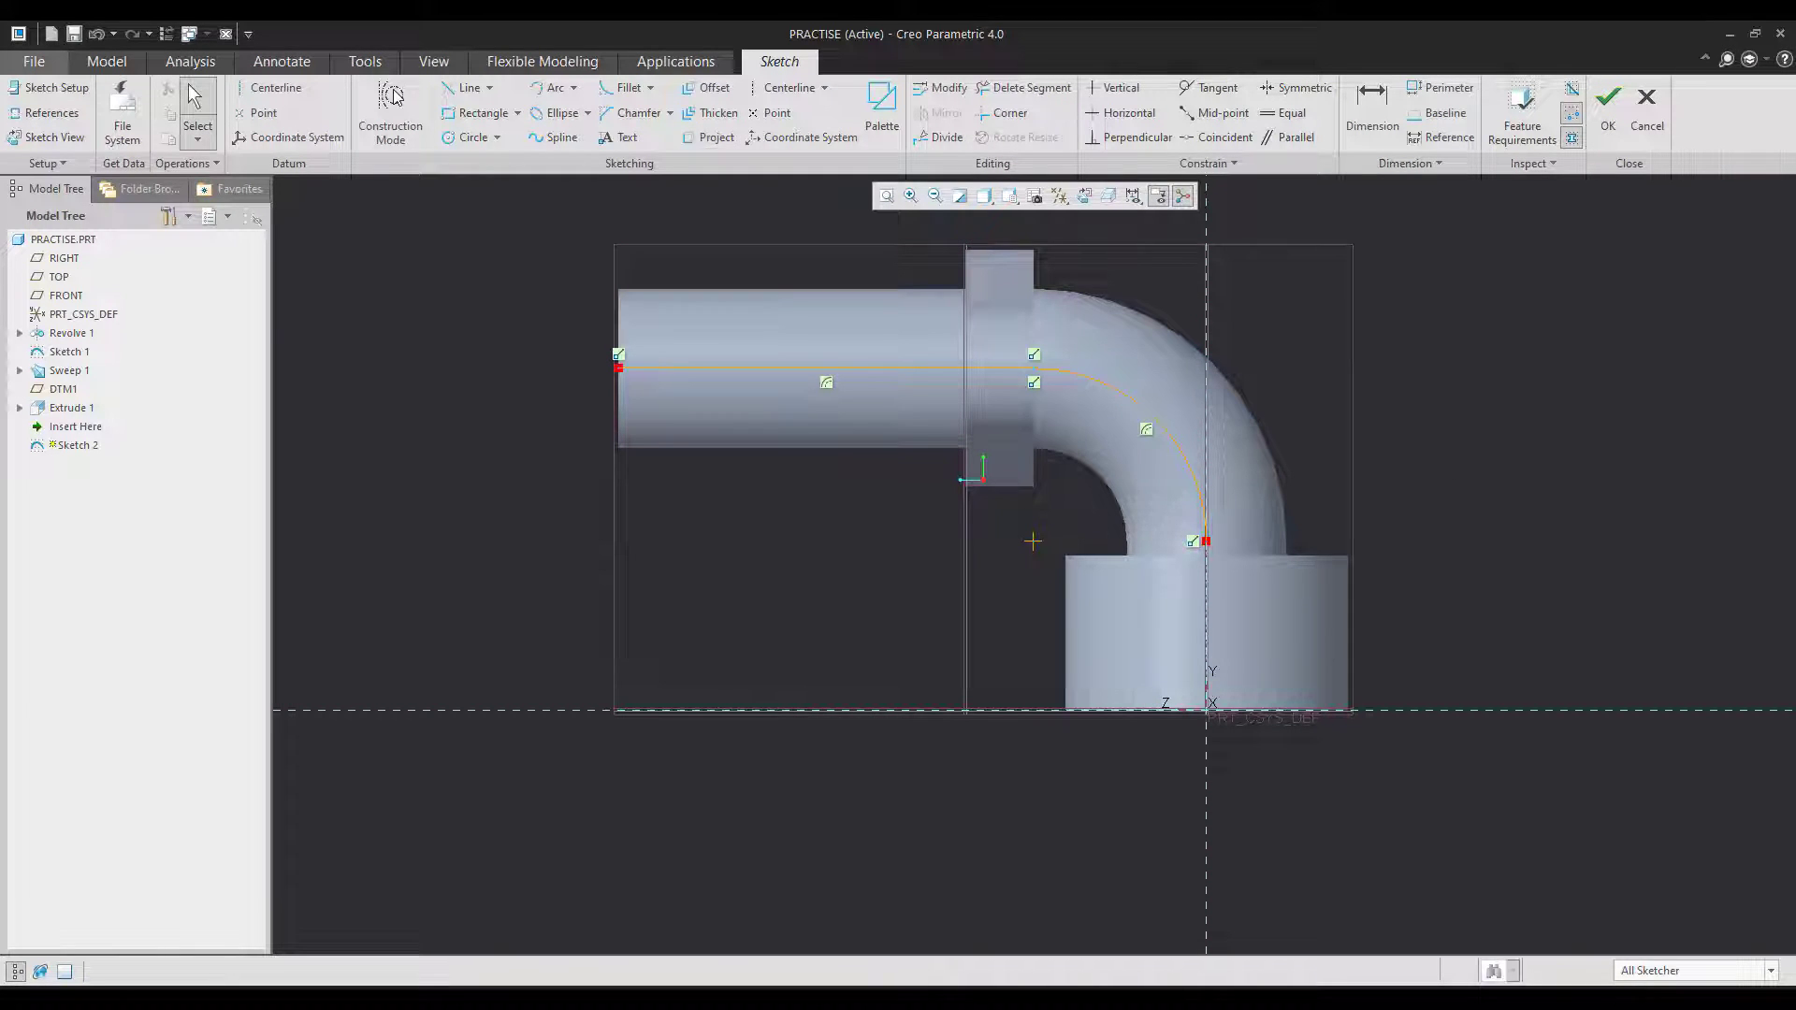
- Draw a vertical line from the lower end of the bend arc to the base's bottom centre and finish the sketch
left_click(490, 88)
left_click(458, 107)
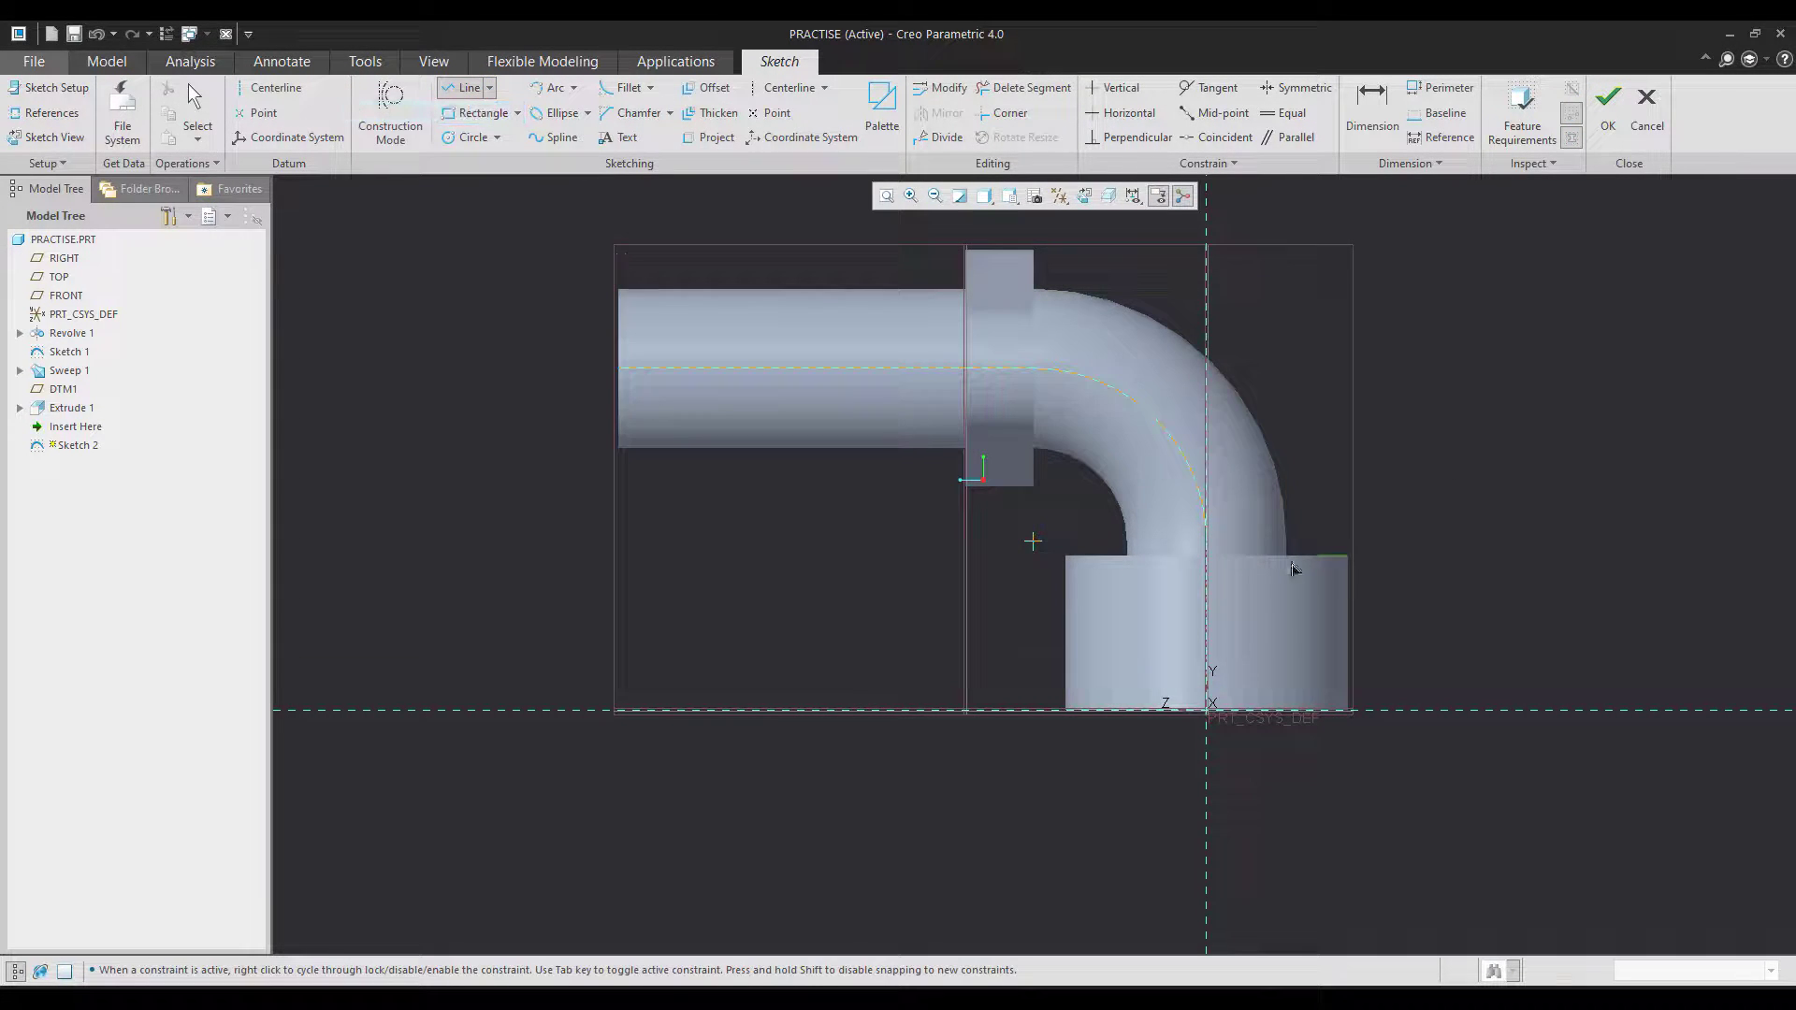
left_click(1207, 558)
left_click(1206, 709)
middle_click(1537, 555)
middle_click(1537, 556)
scroll(1225, 730, "down", 1)
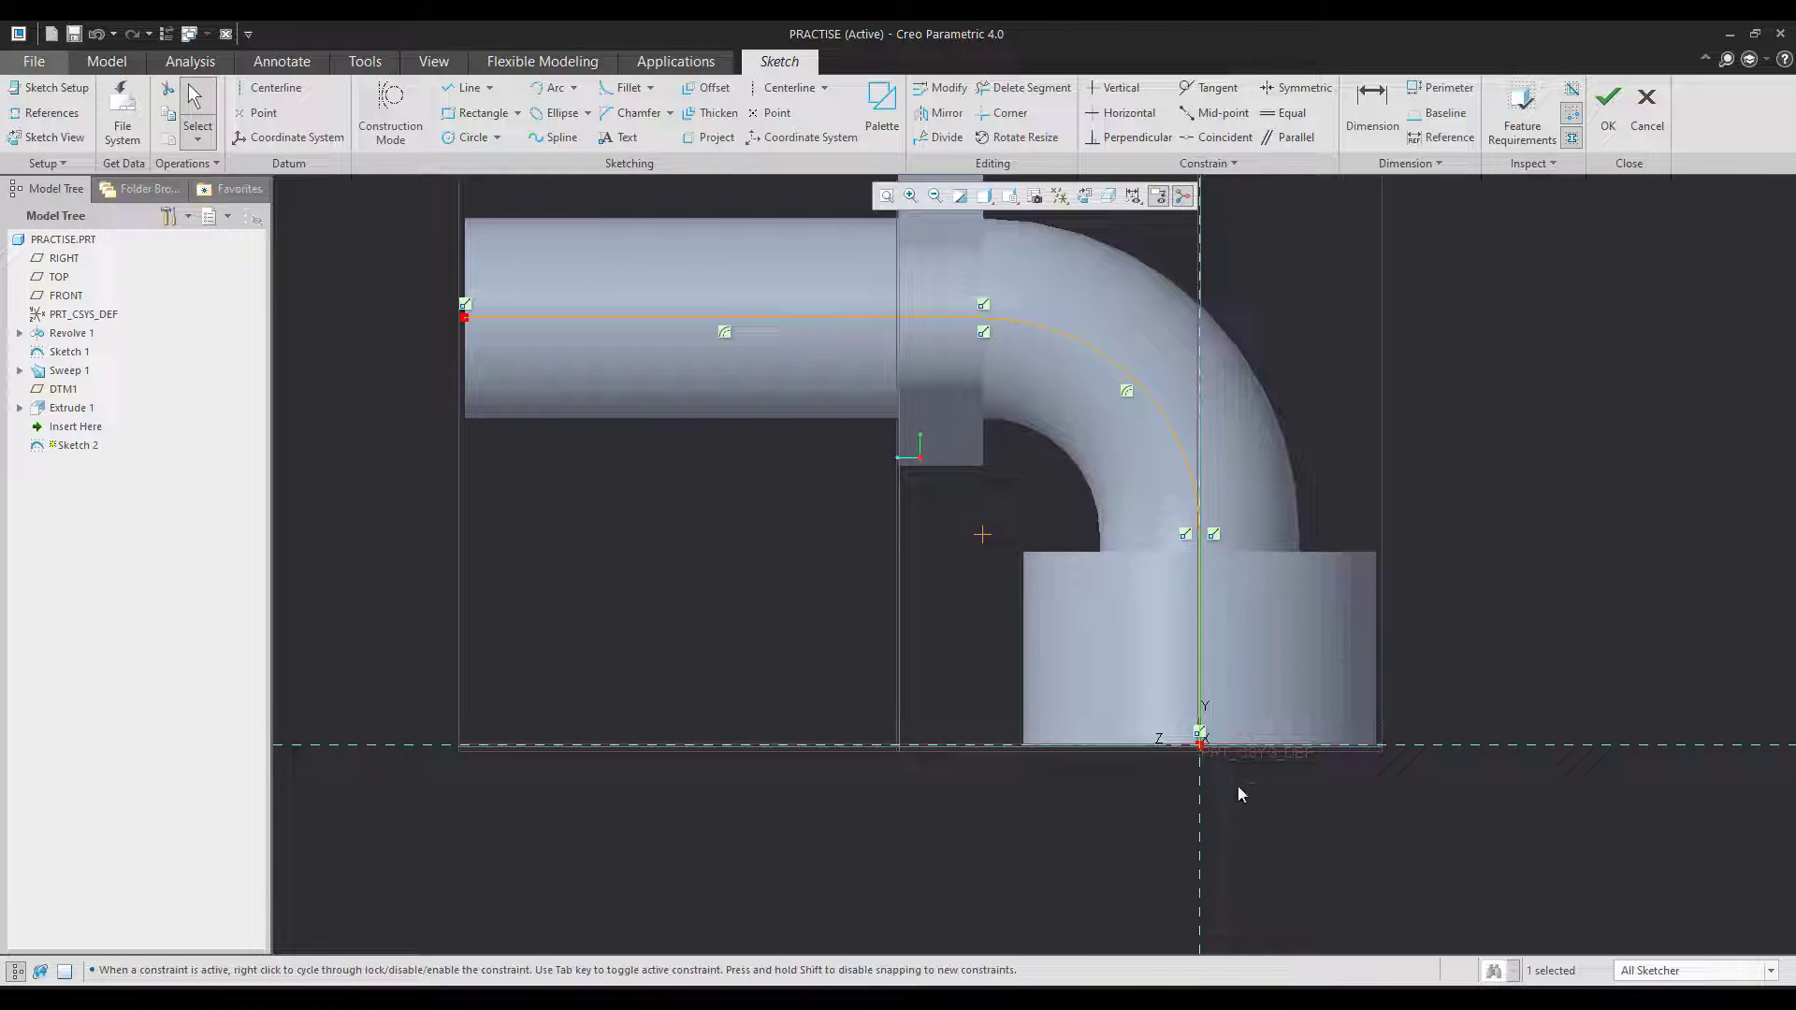
left_click(1608, 97)
- Start a Sweep along the new path, sketch a circular bore section centred on the path's start at the base, and accept the section
middle_click_drag(1390, 436, 1482, 450)
left_click(564, 113)
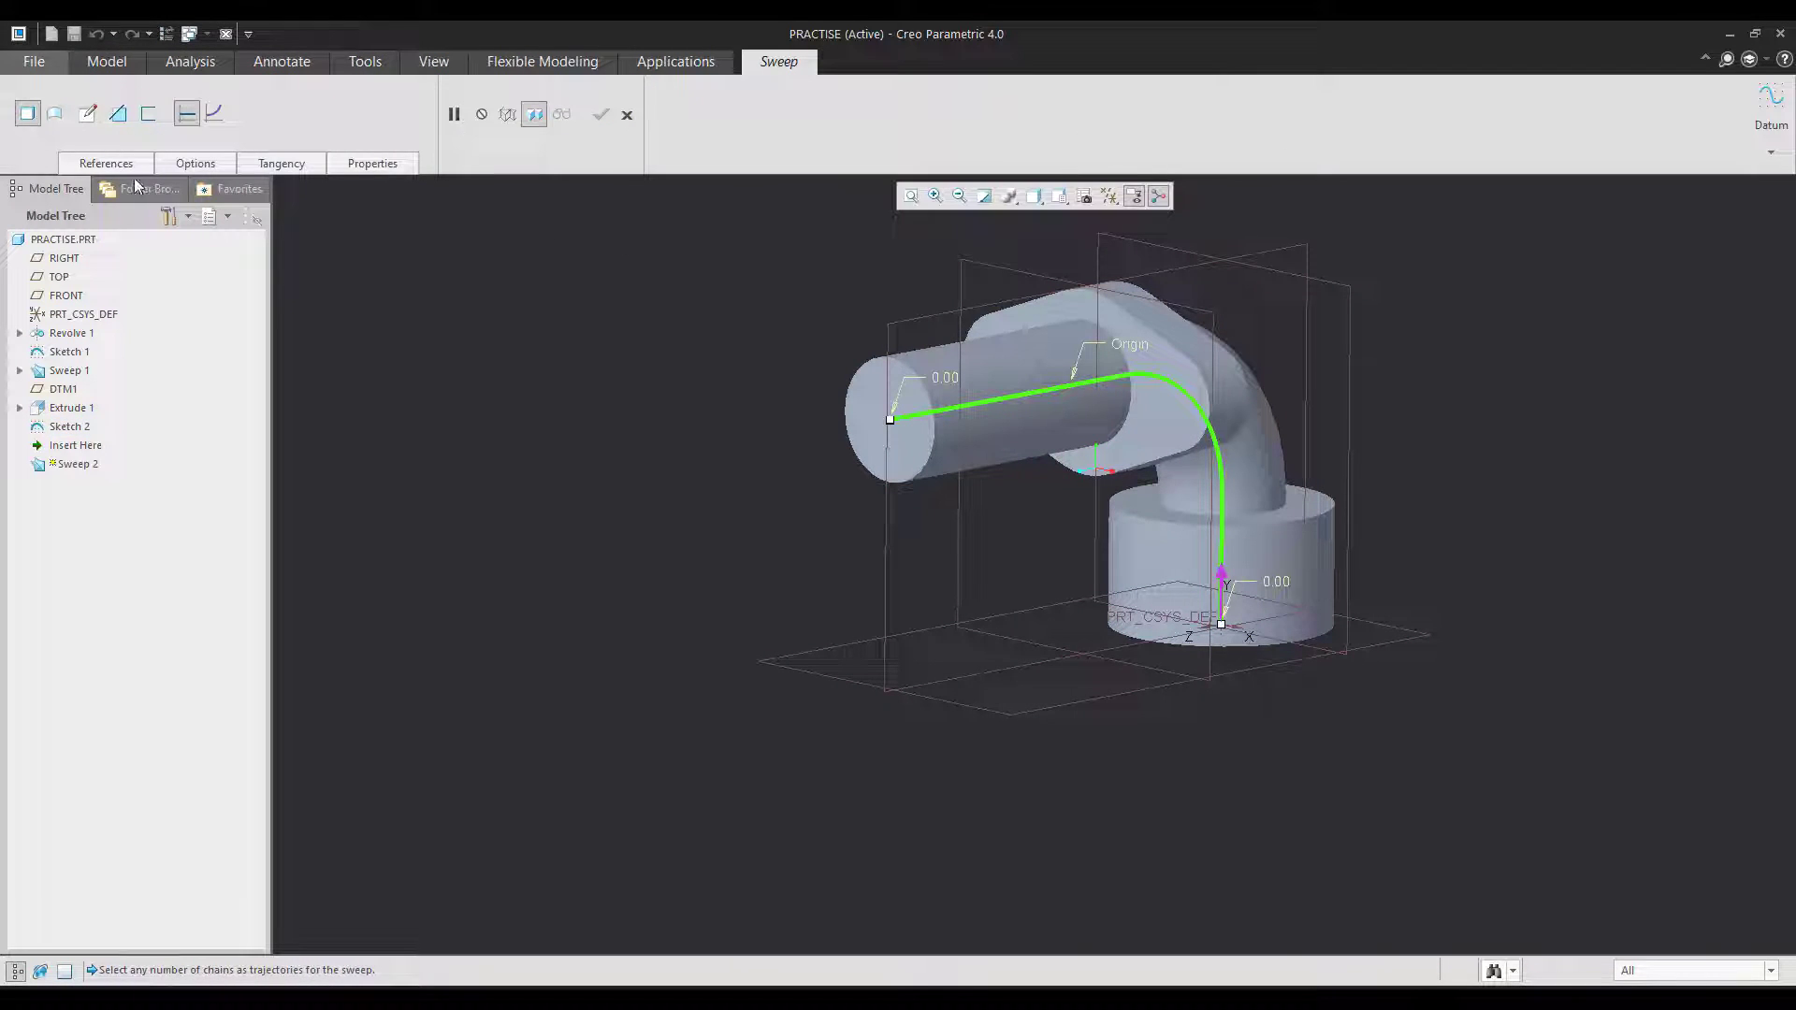
left_click(81, 119)
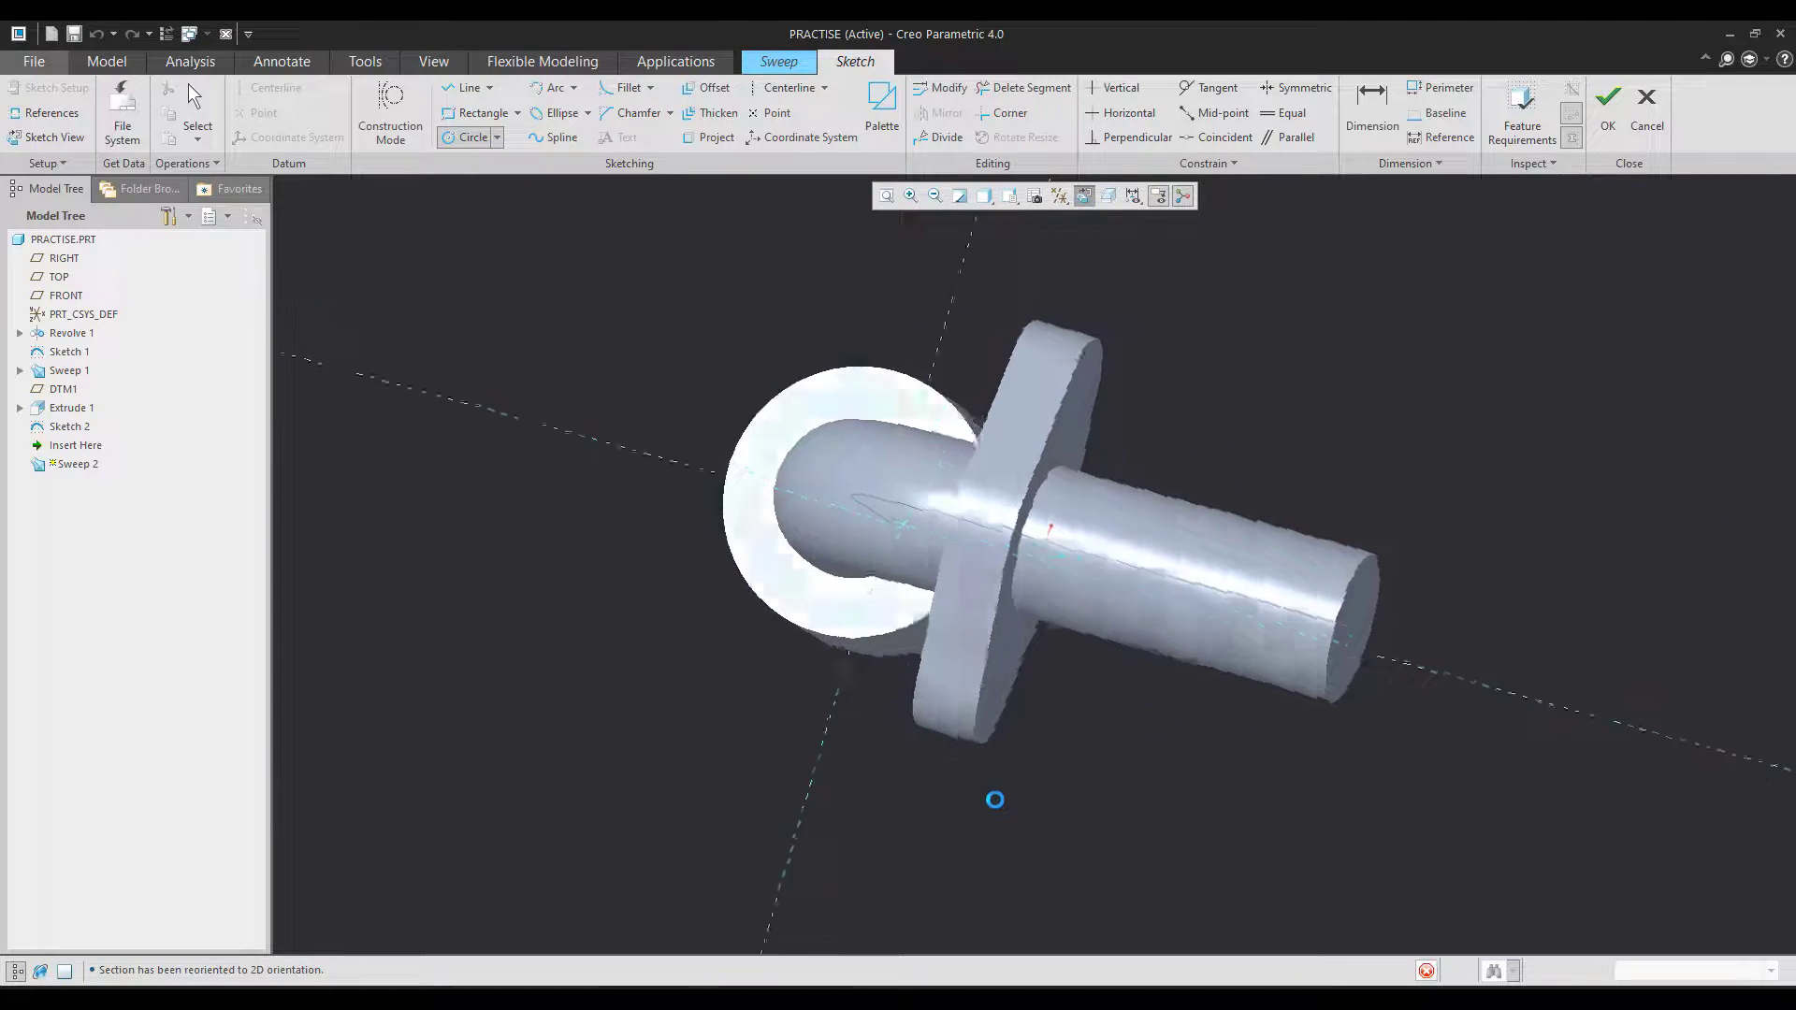
left_click(810, 564)
left_click(854, 604)
middle_click(700, 543)
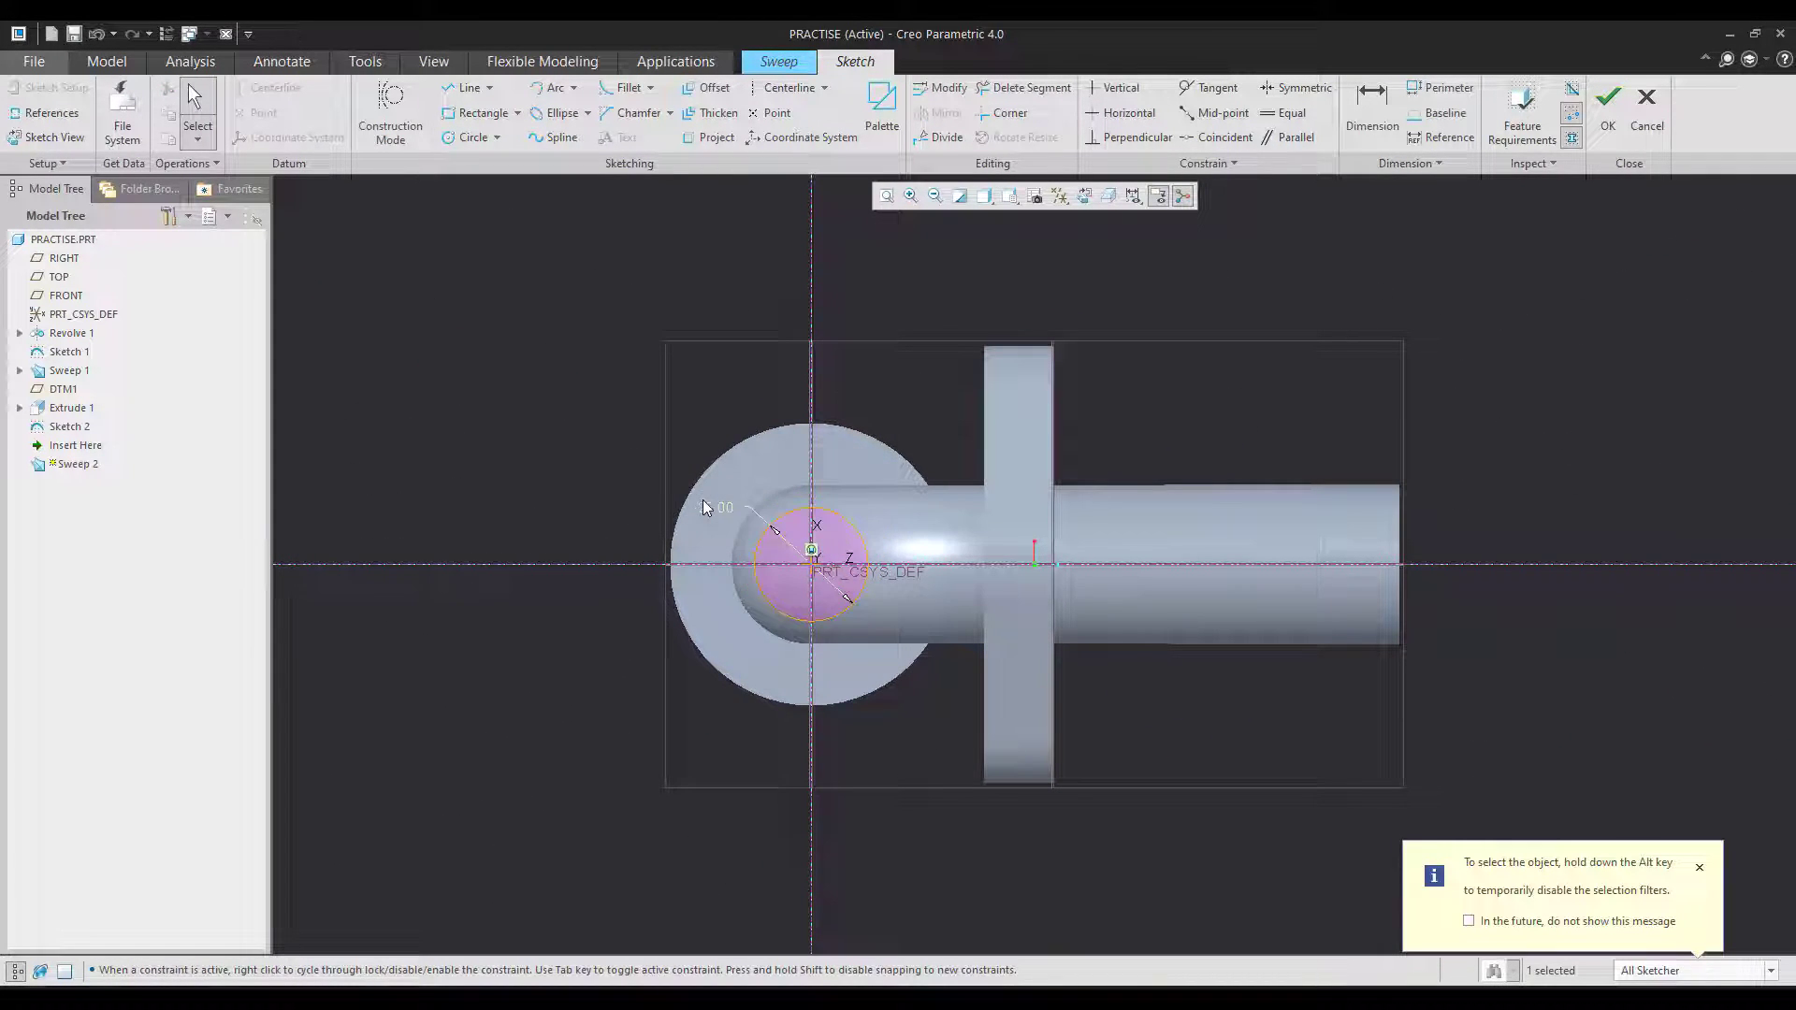
key("ctrl+d")
left_click(1609, 126)
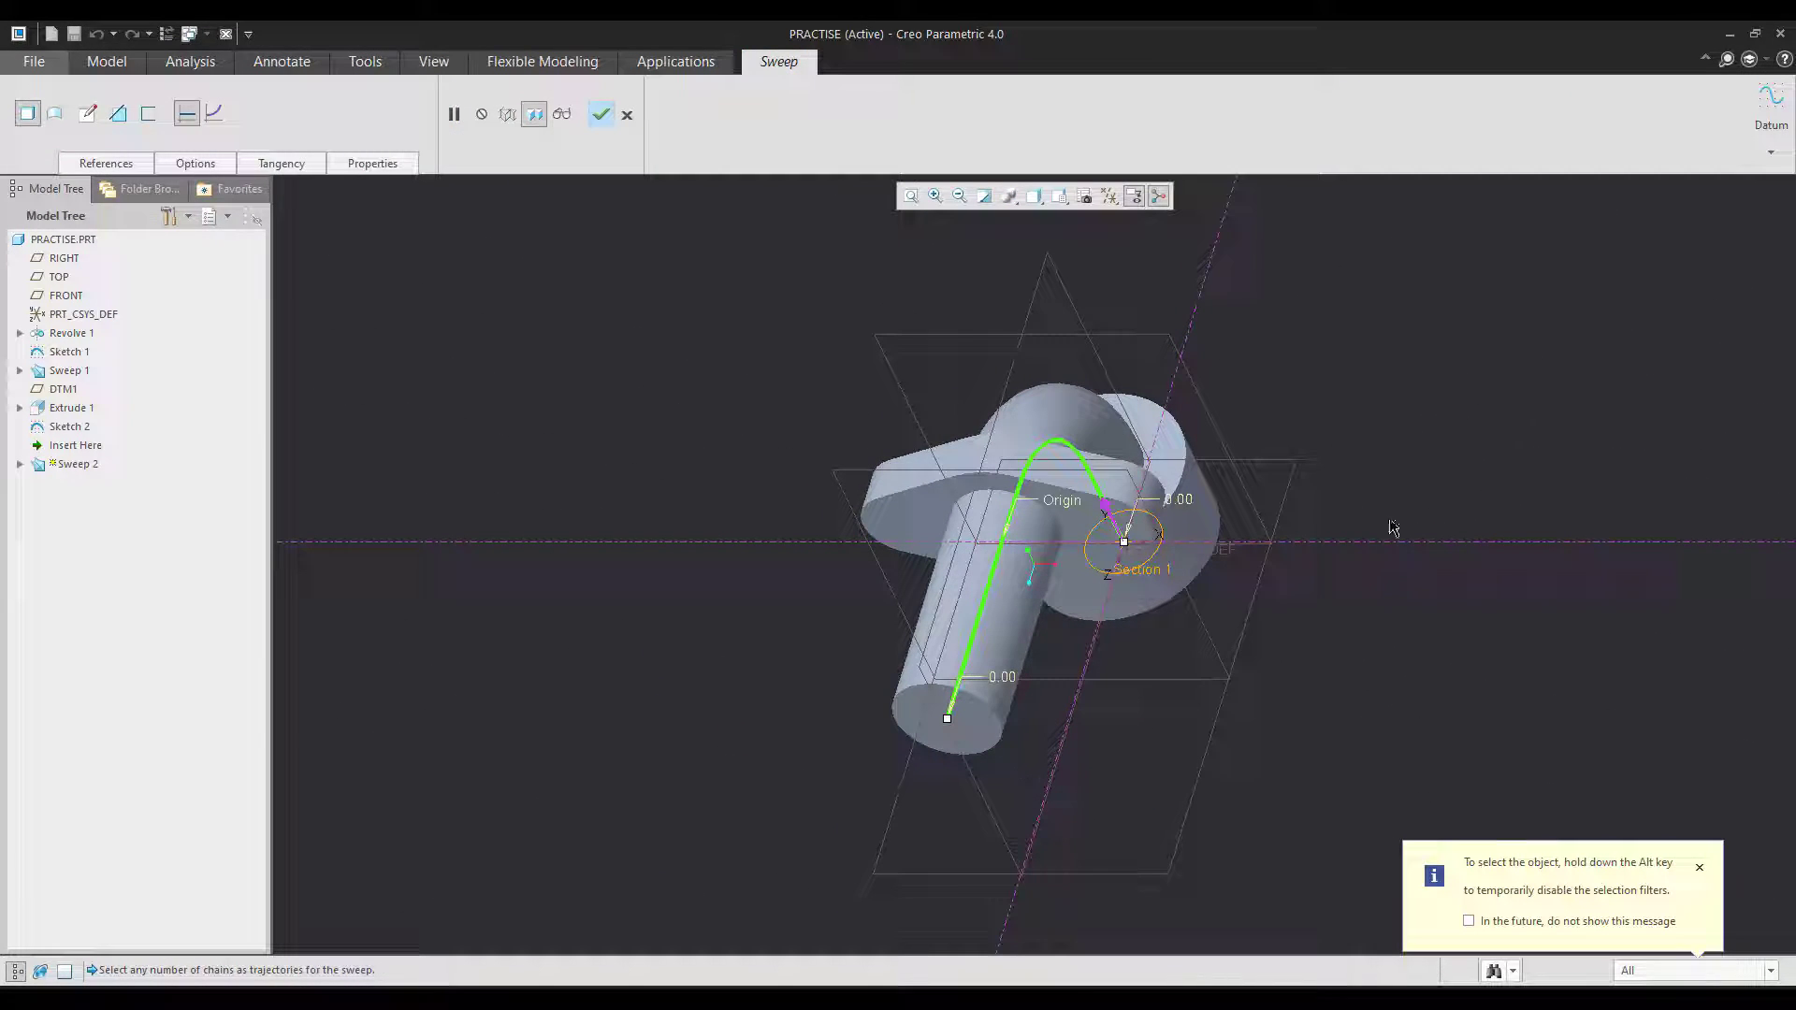
- Set the sweep to remove material, complete the bore cut through the pipe and consult Drawing.png for the base details
left_click(117, 113)
middle_click(794, 840)
mouse_move(793, 839)
middle_mouse_down()
mouse_move(841, 726)
mouse_move(810, 641)
mouse_move(687, 682)
mouse_move(661, 598)
mouse_move(733, 608)
mouse_move(813, 722)
mouse_move(1099, 922)
middle_mouse_up()
key("alt+Tab")
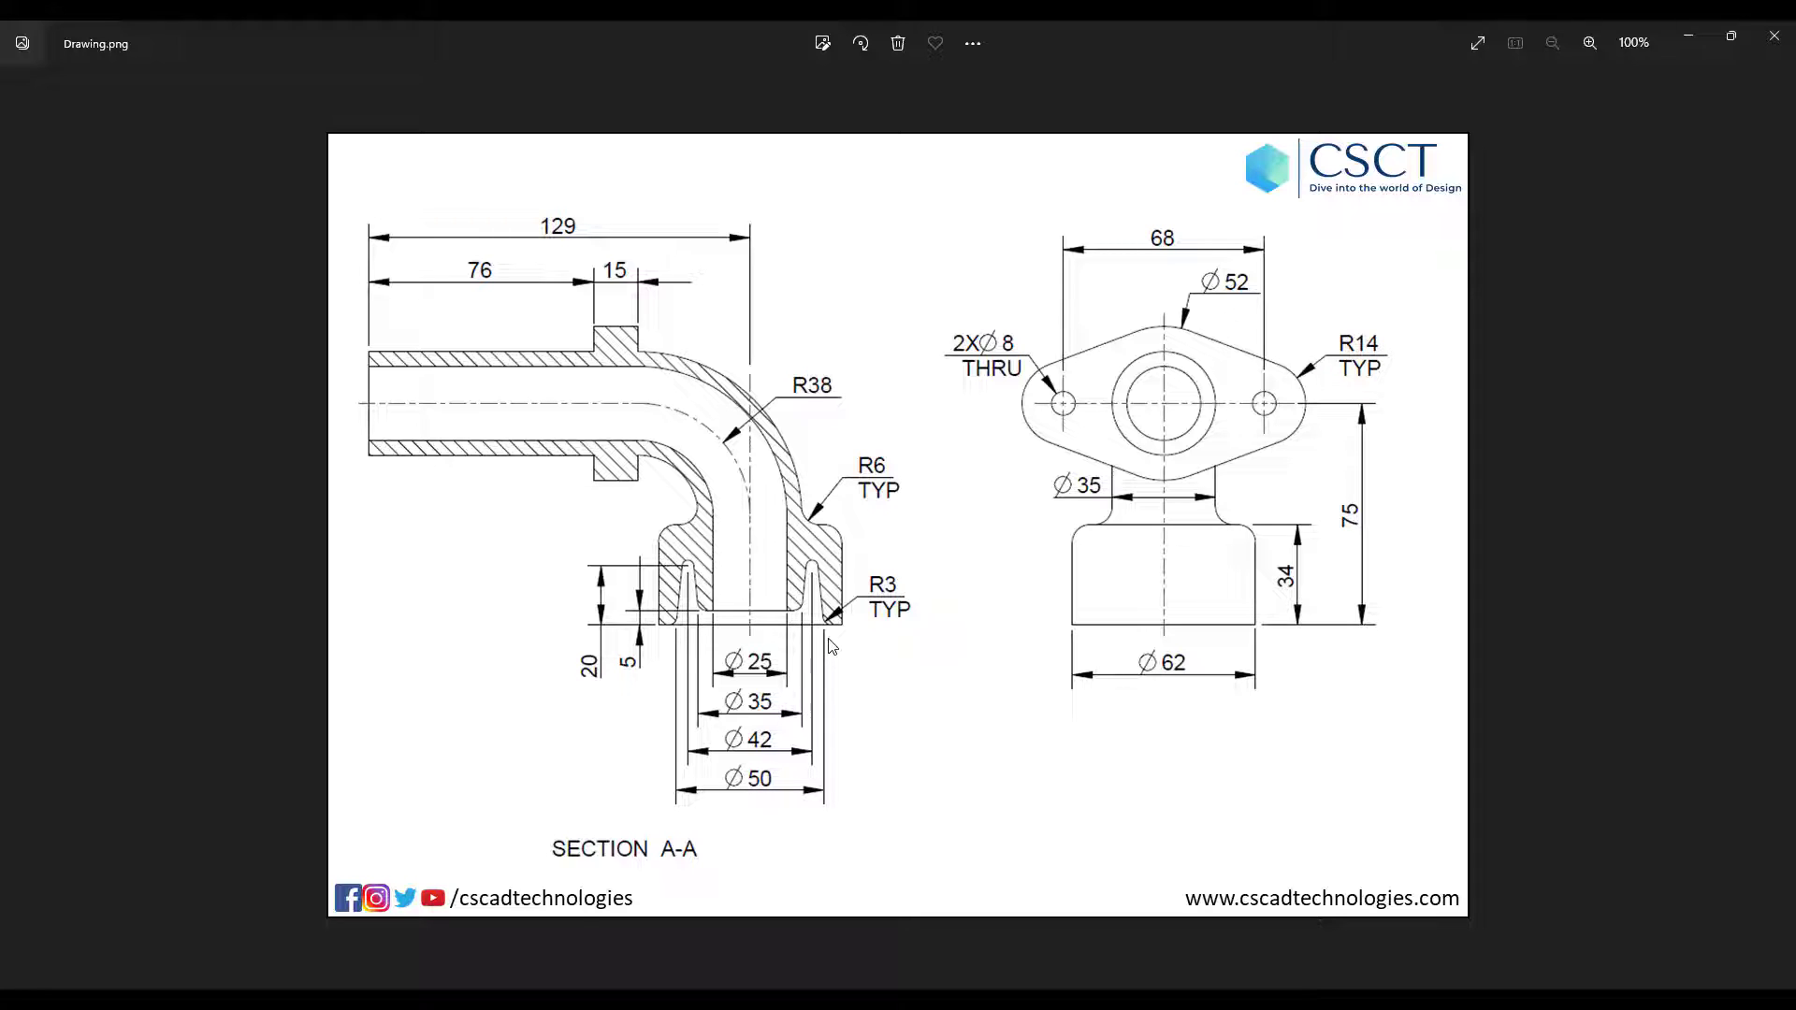
left_click(1084, 999)
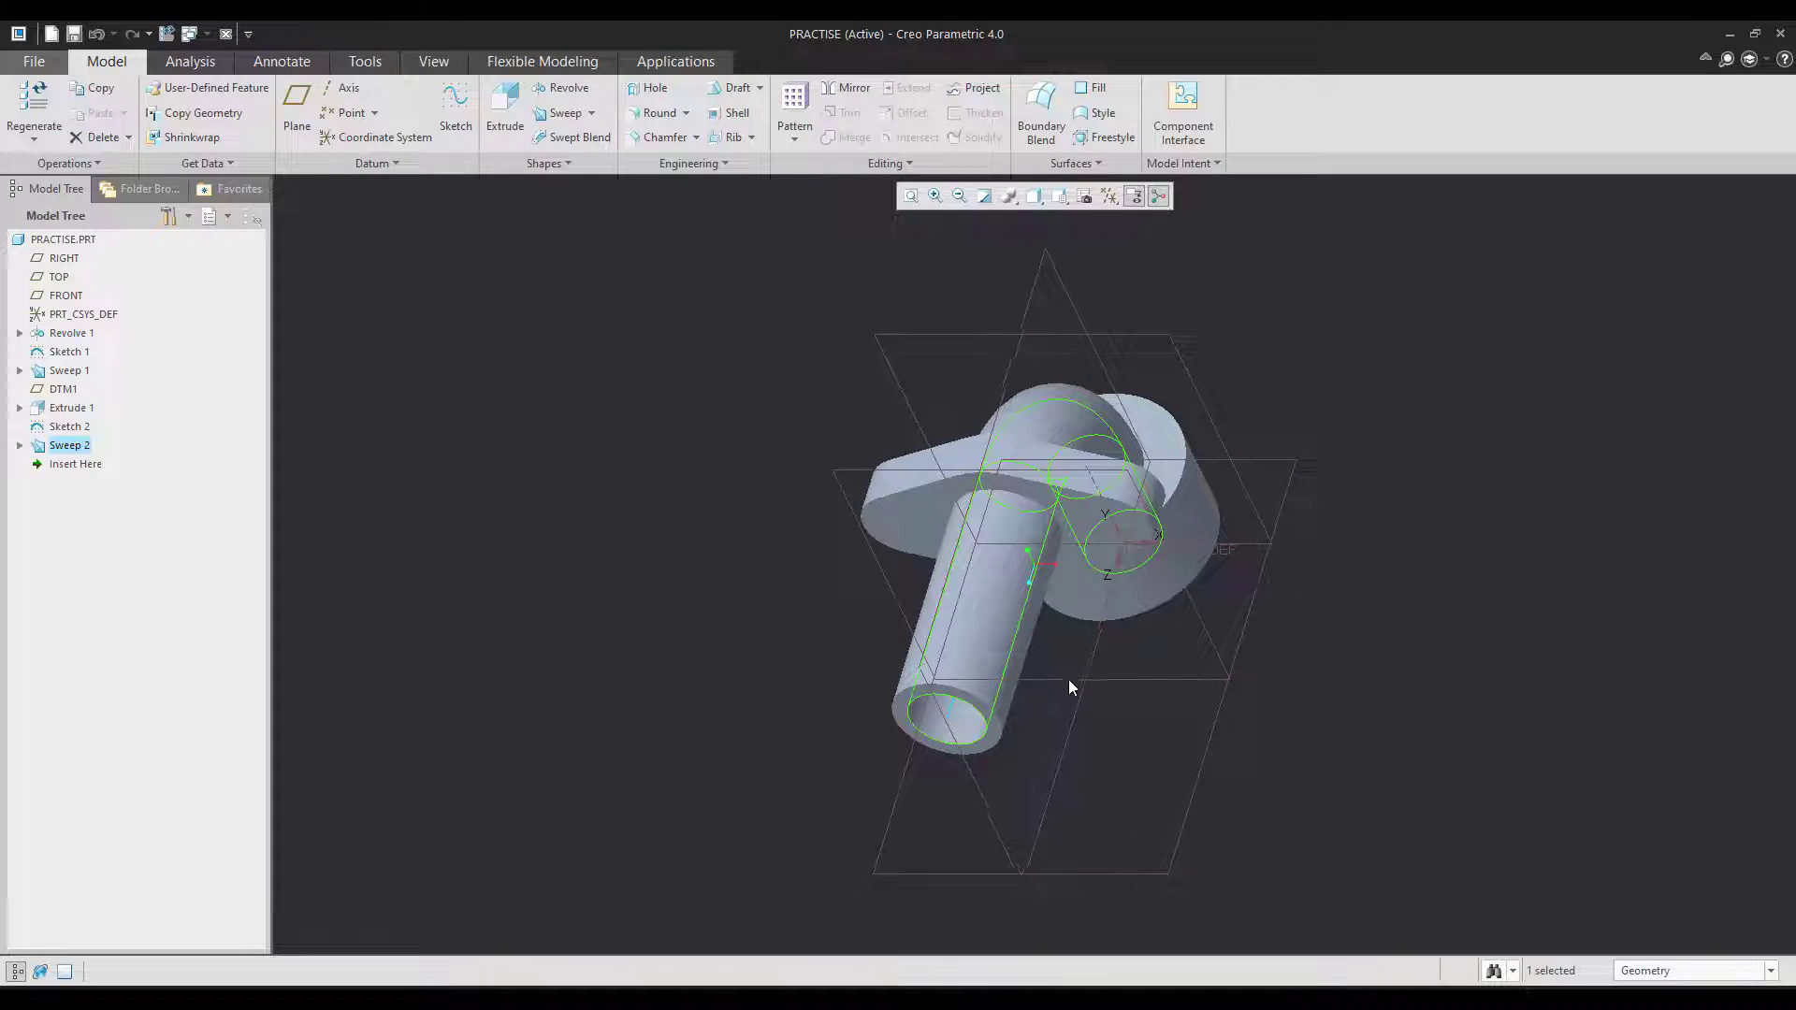
- Start a Revolve sketch on the FRONT plane, face it, and place a vertical axis centerline through the base's centre
left_click(879, 367)
left_click(886, 348)
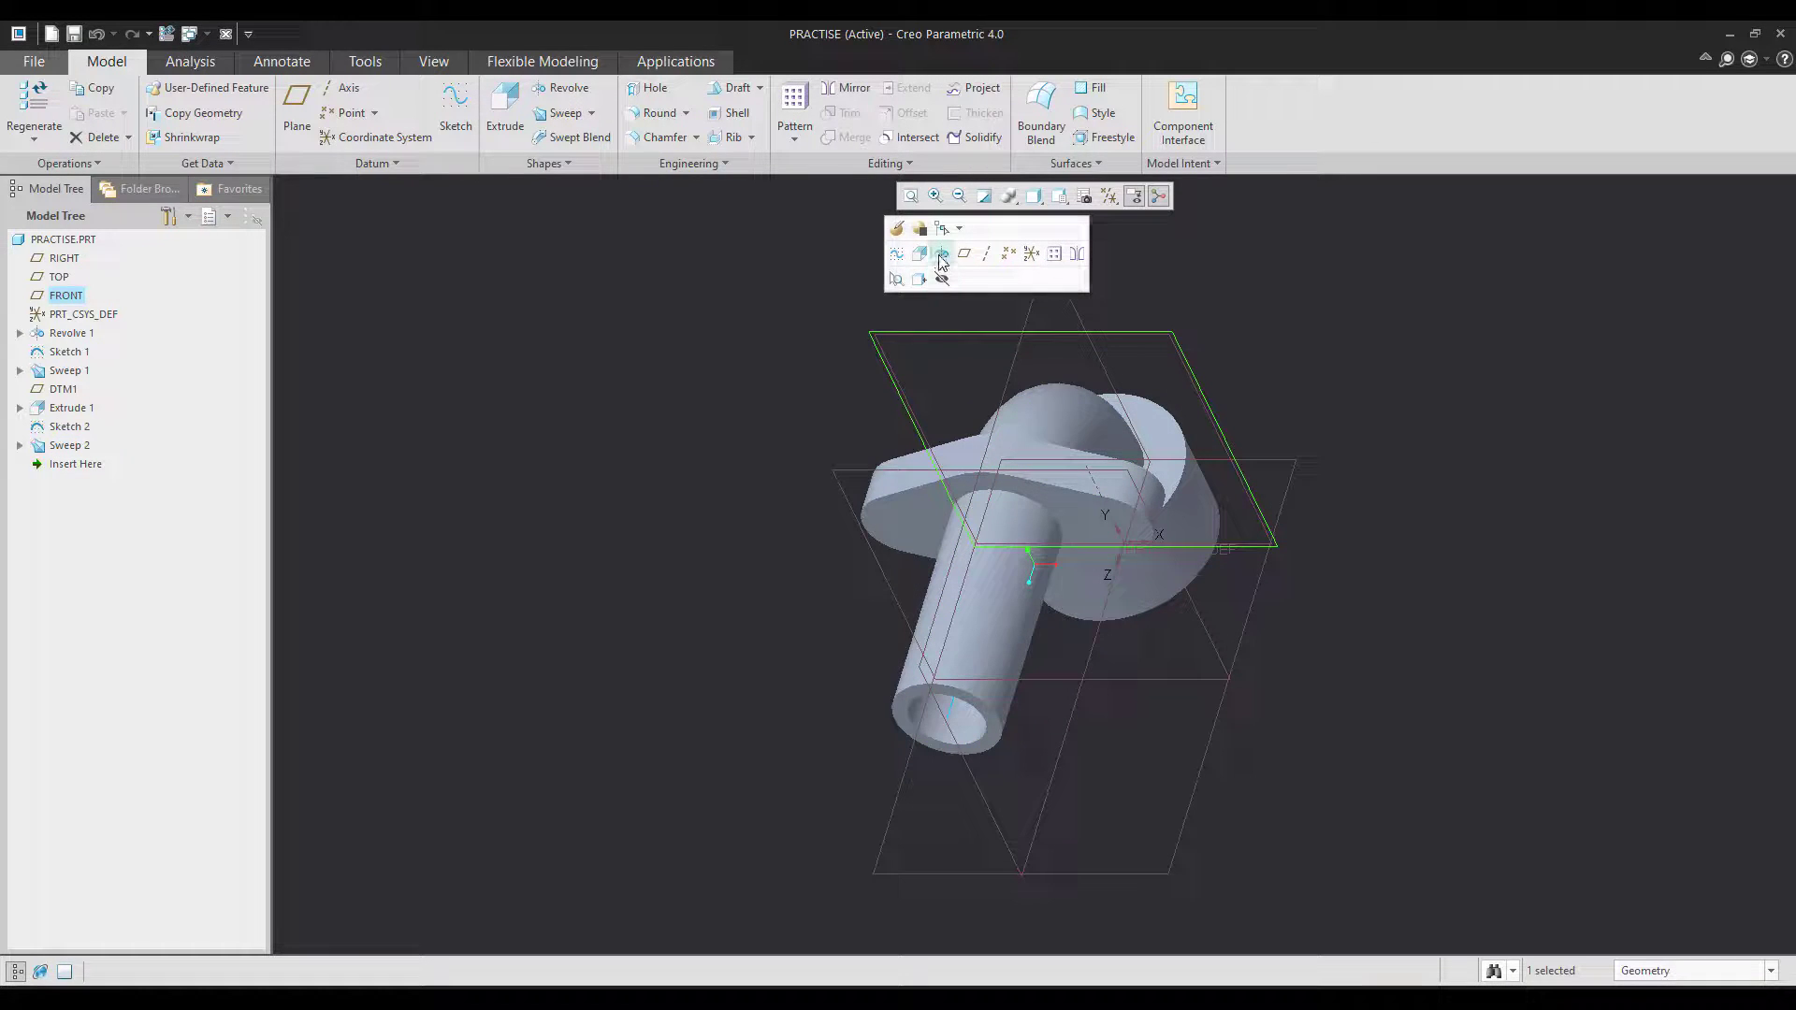
left_click(944, 264)
left_click(1084, 196)
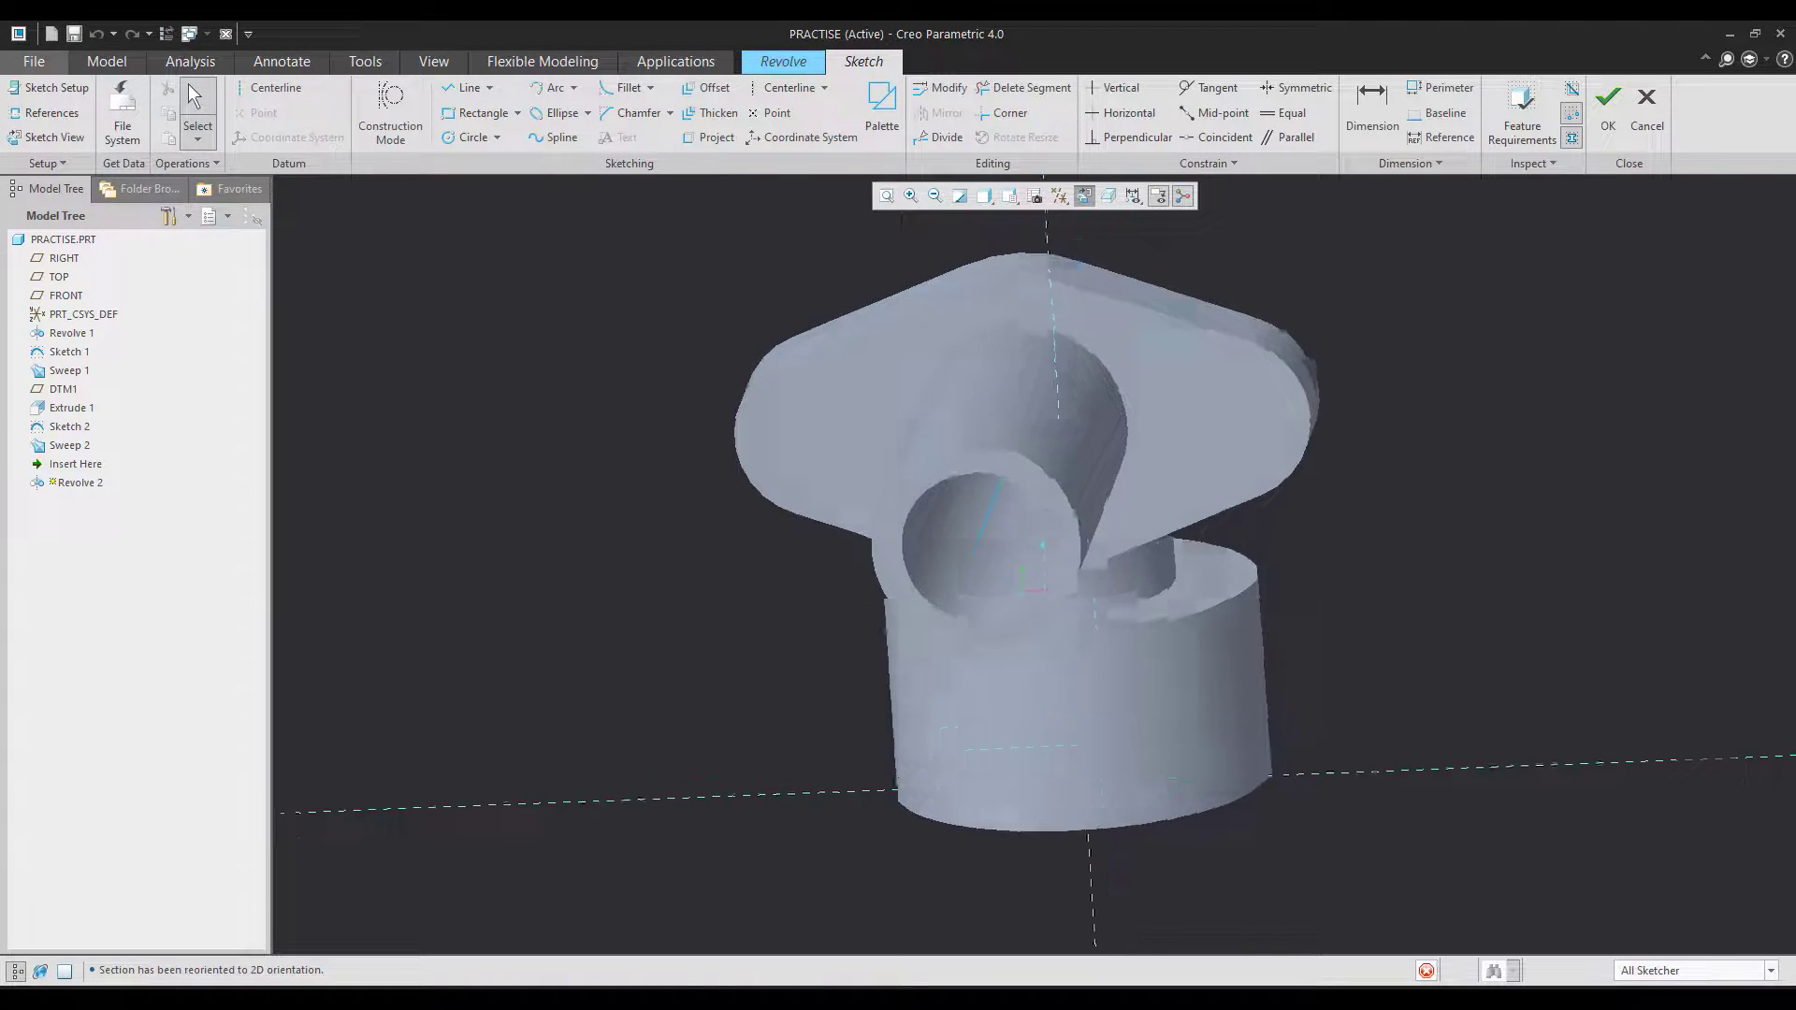
left_click(271, 87)
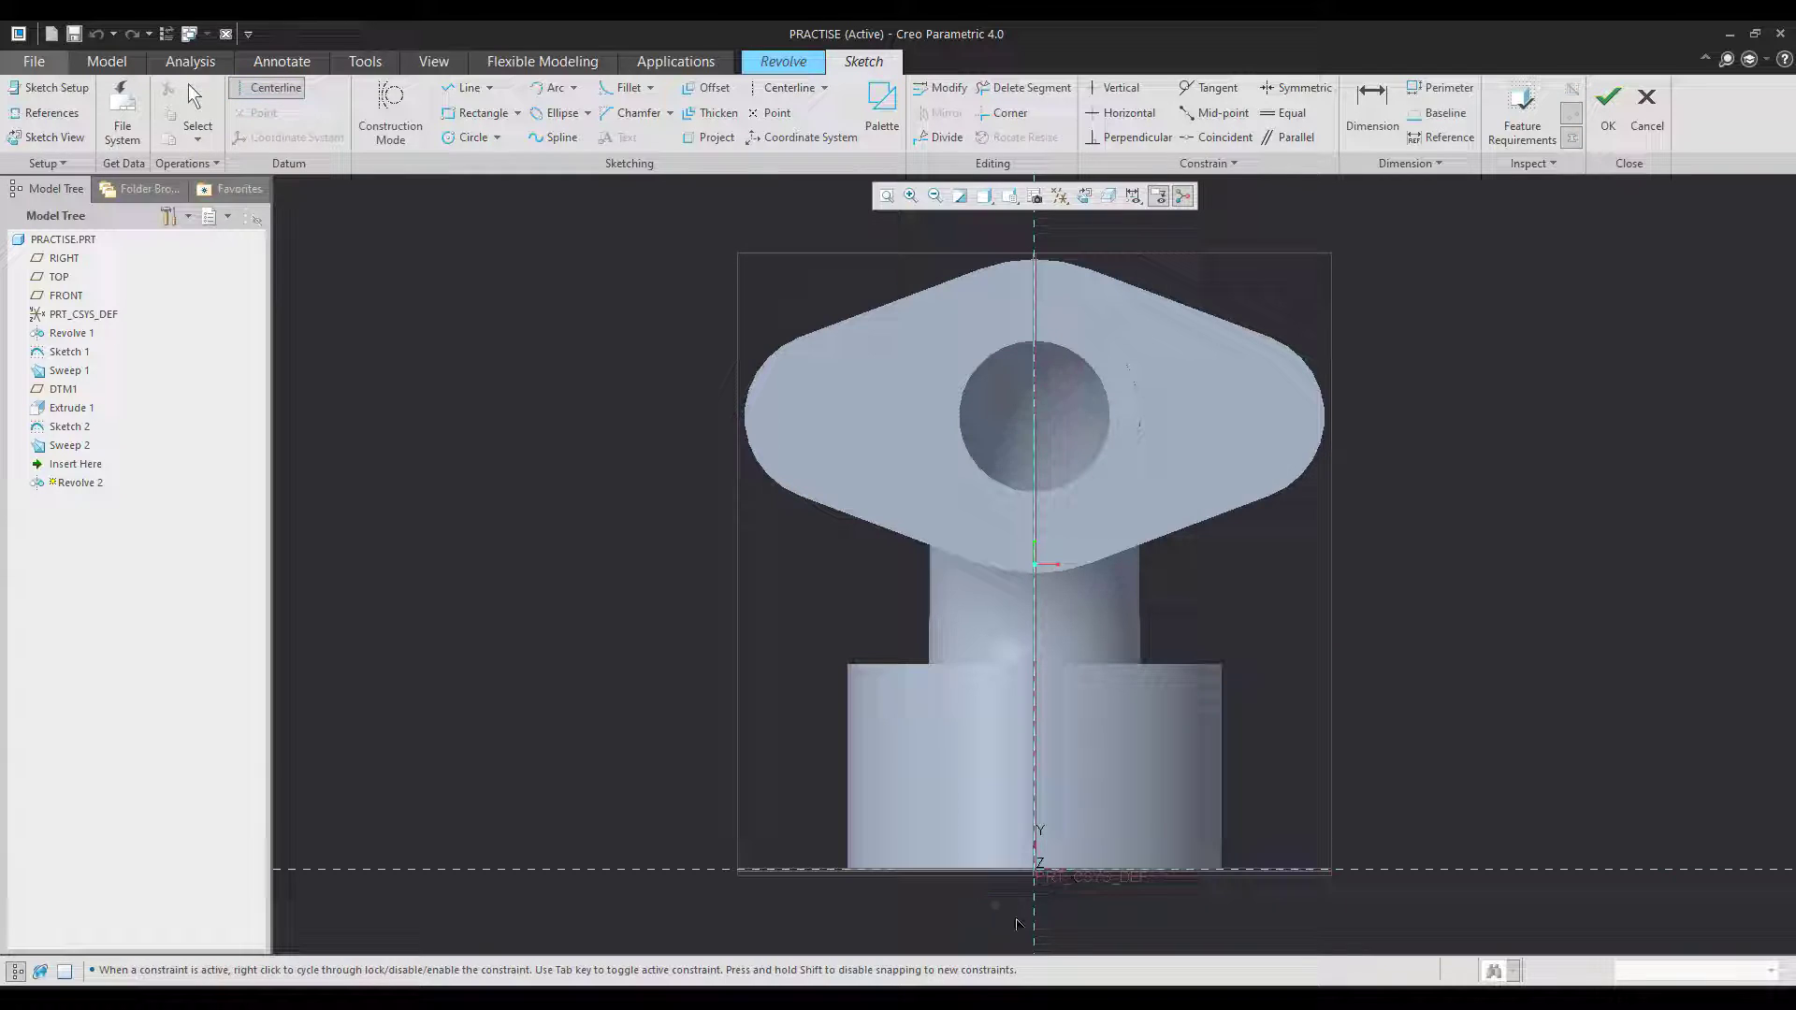
left_click(1034, 870)
left_click(1035, 794)
middle_click(539, 592)
left_click(539, 593)
scroll(538, 593, "up", 1)
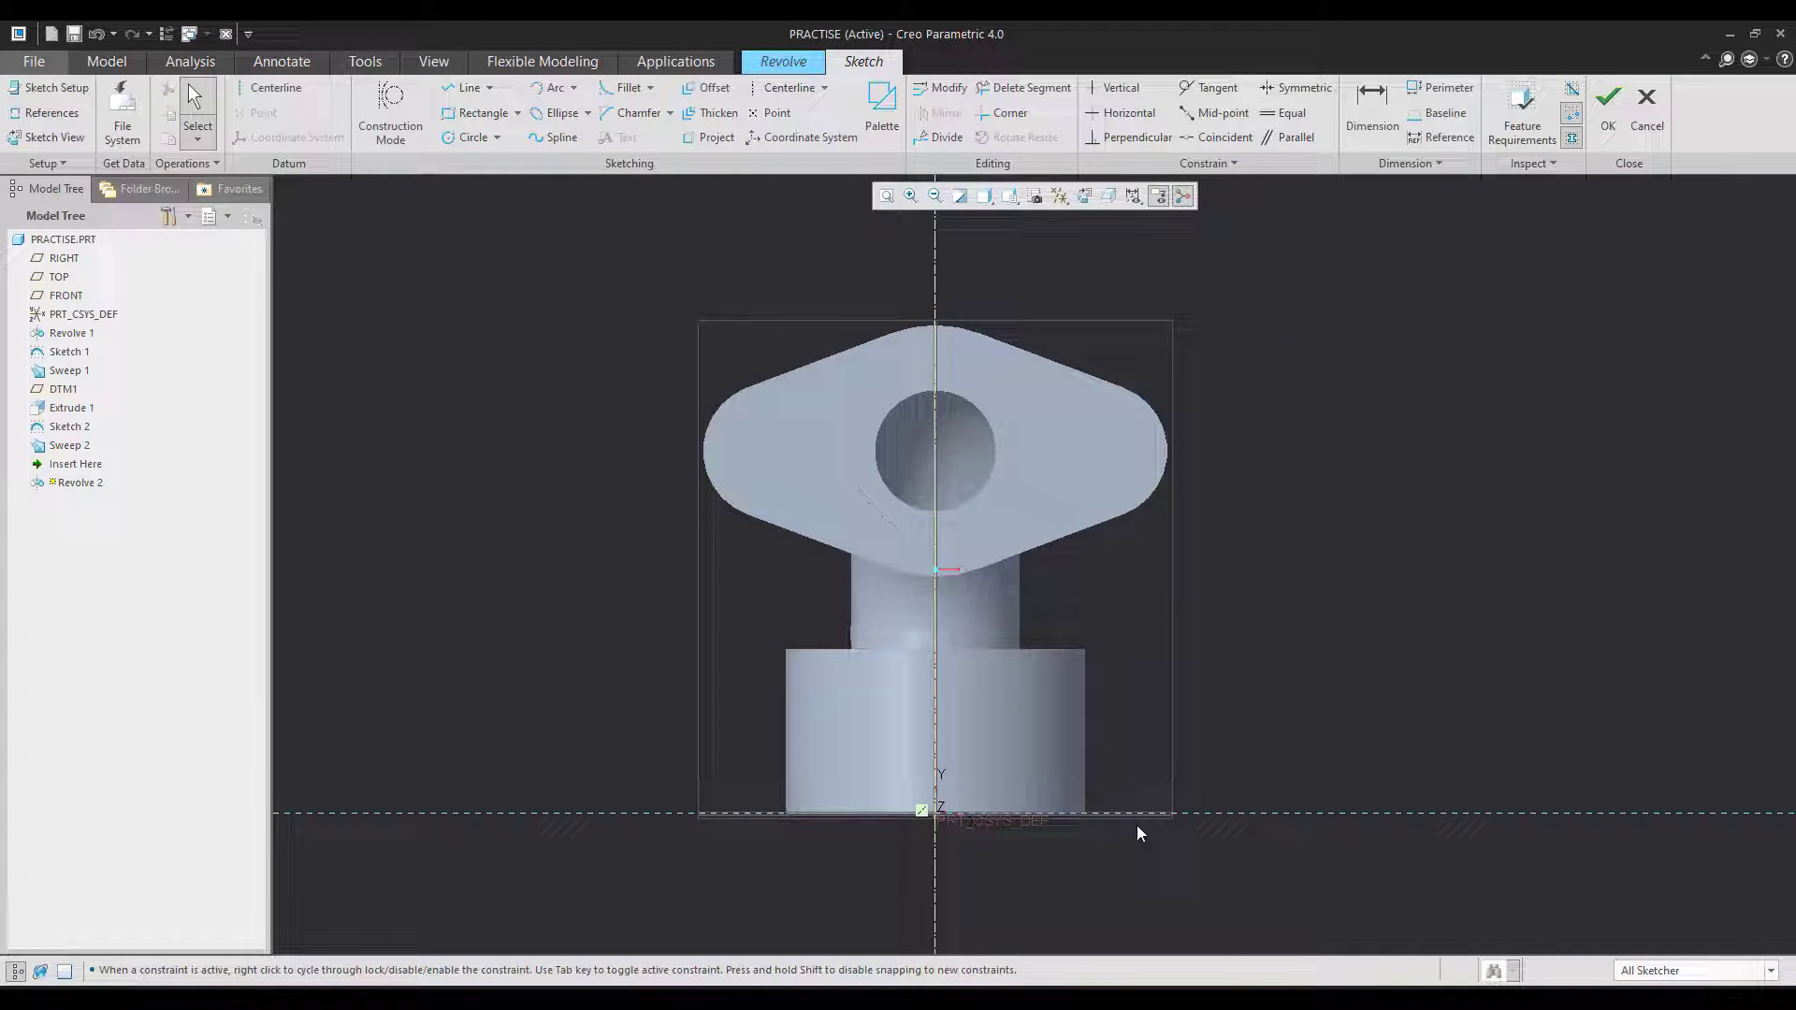
- Sketch the groove's slanted outer line up from the base's bottom edge and add a tangent arc at its upper end
scroll(1136, 825, "down", 1)
left_click(472, 87)
left_click(1047, 814)
middle_click(1227, 666)
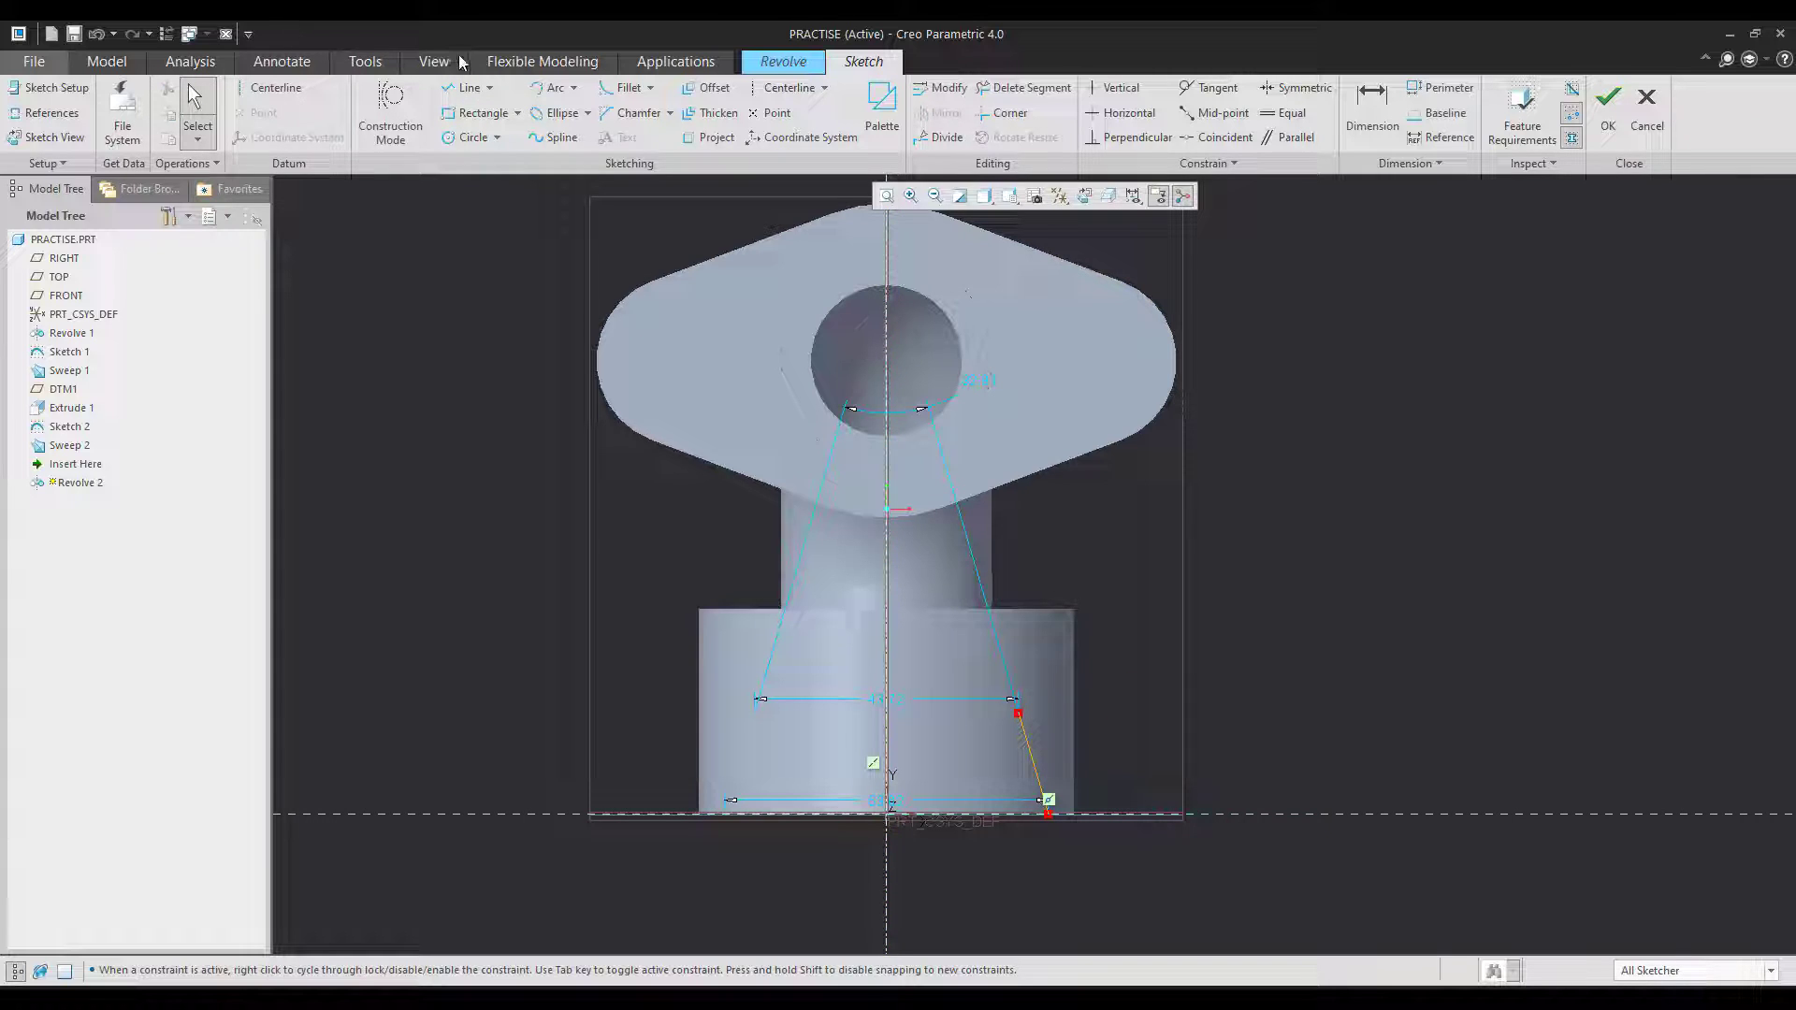
left_click(554, 94)
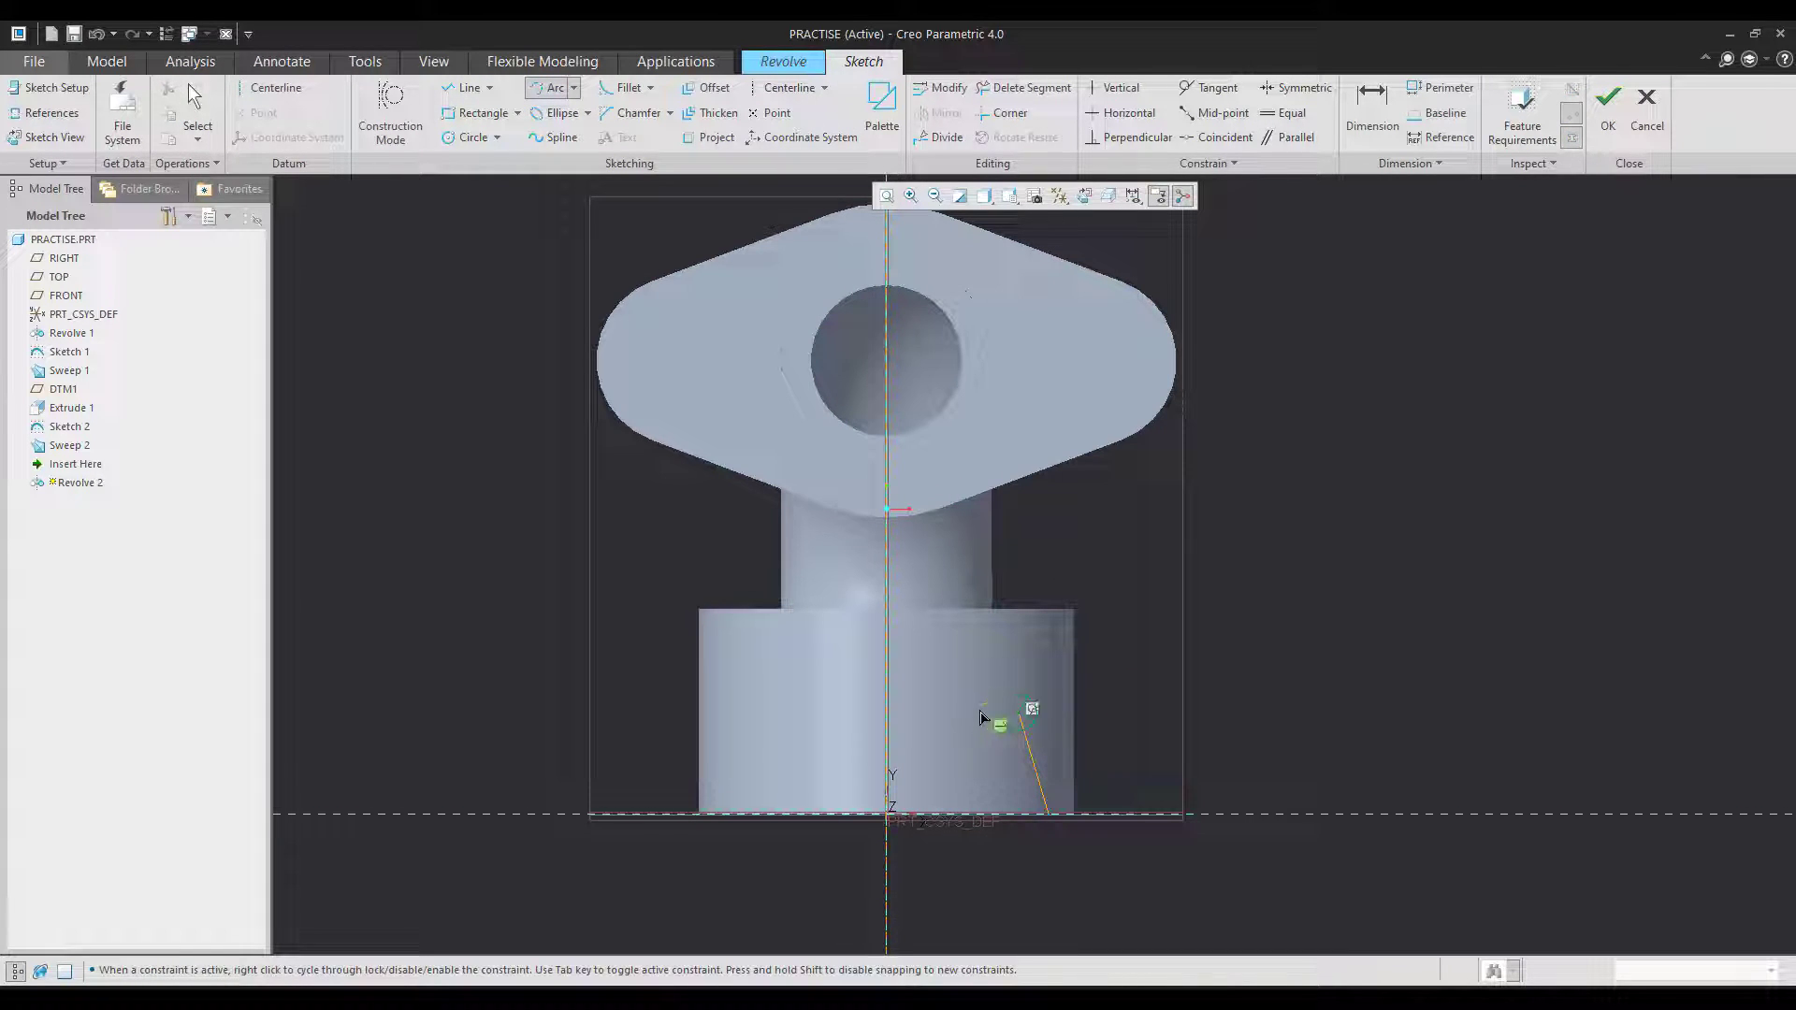
left_click(973, 725)
middle_click(1198, 602)
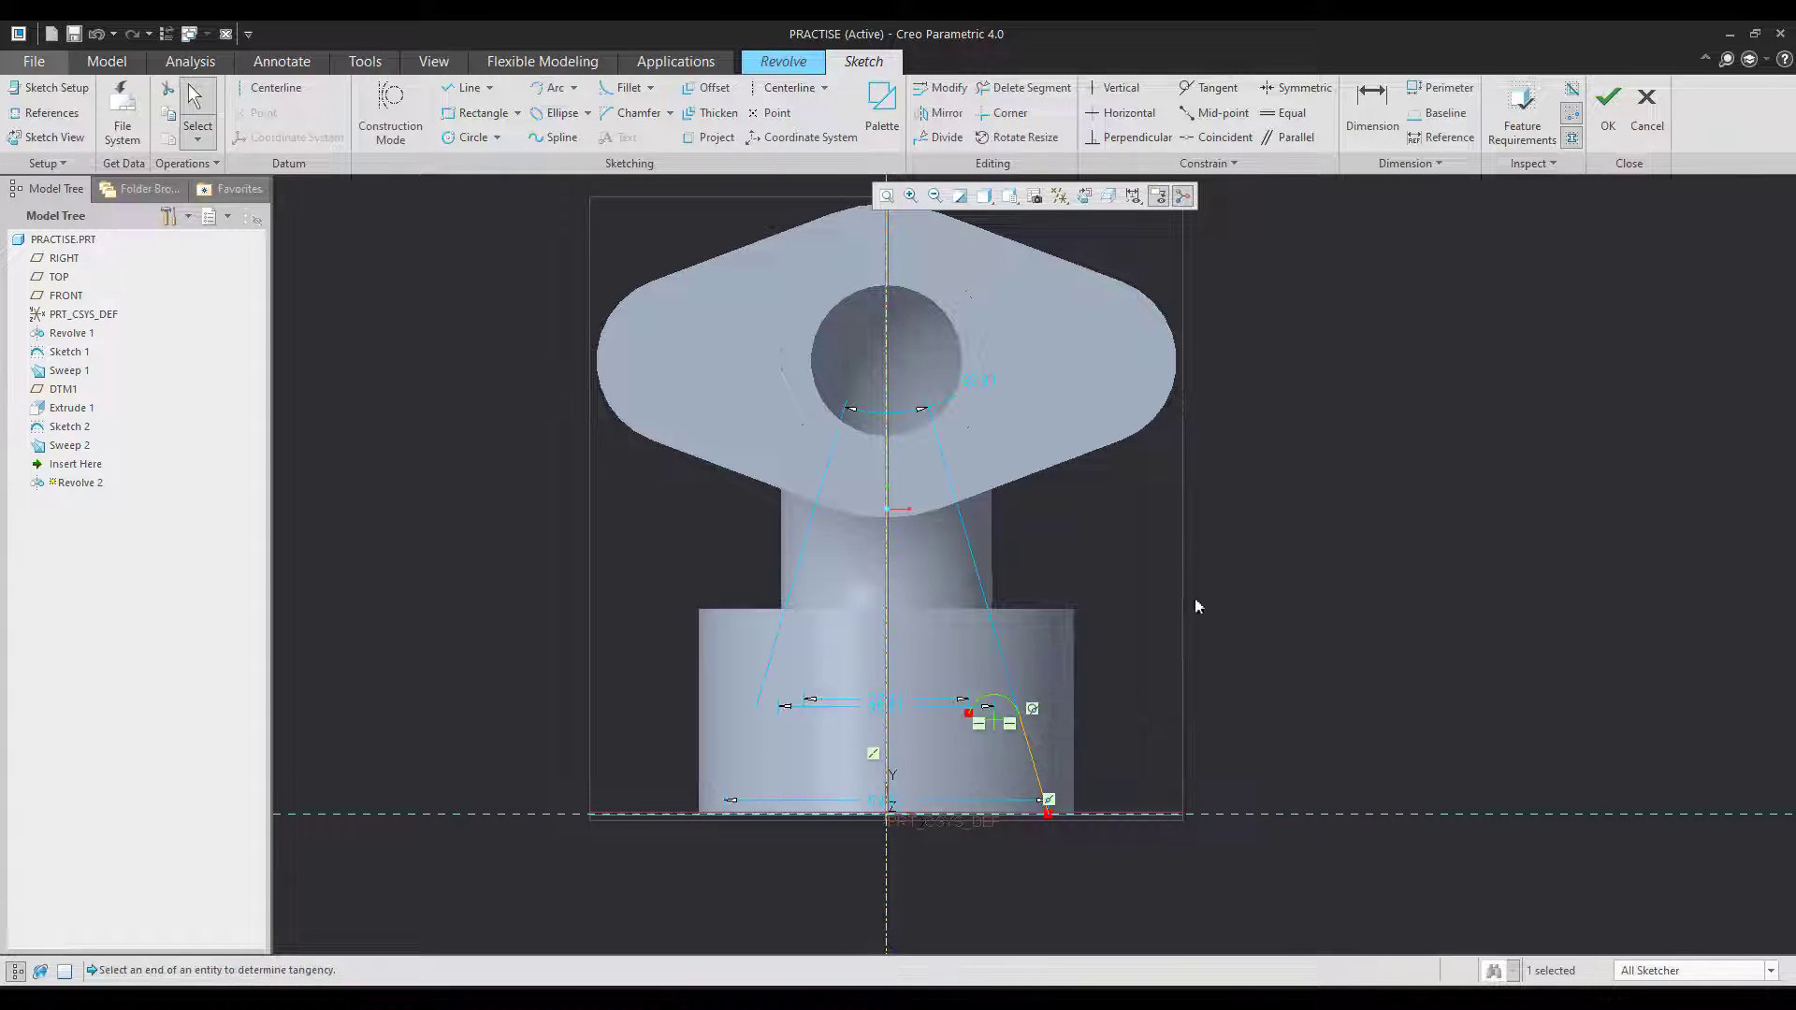
- Close the profile with a slanted inner line, a horizontal step to the axis, a short vertical line and a bottom line
left_click(463, 87)
left_click(968, 714)
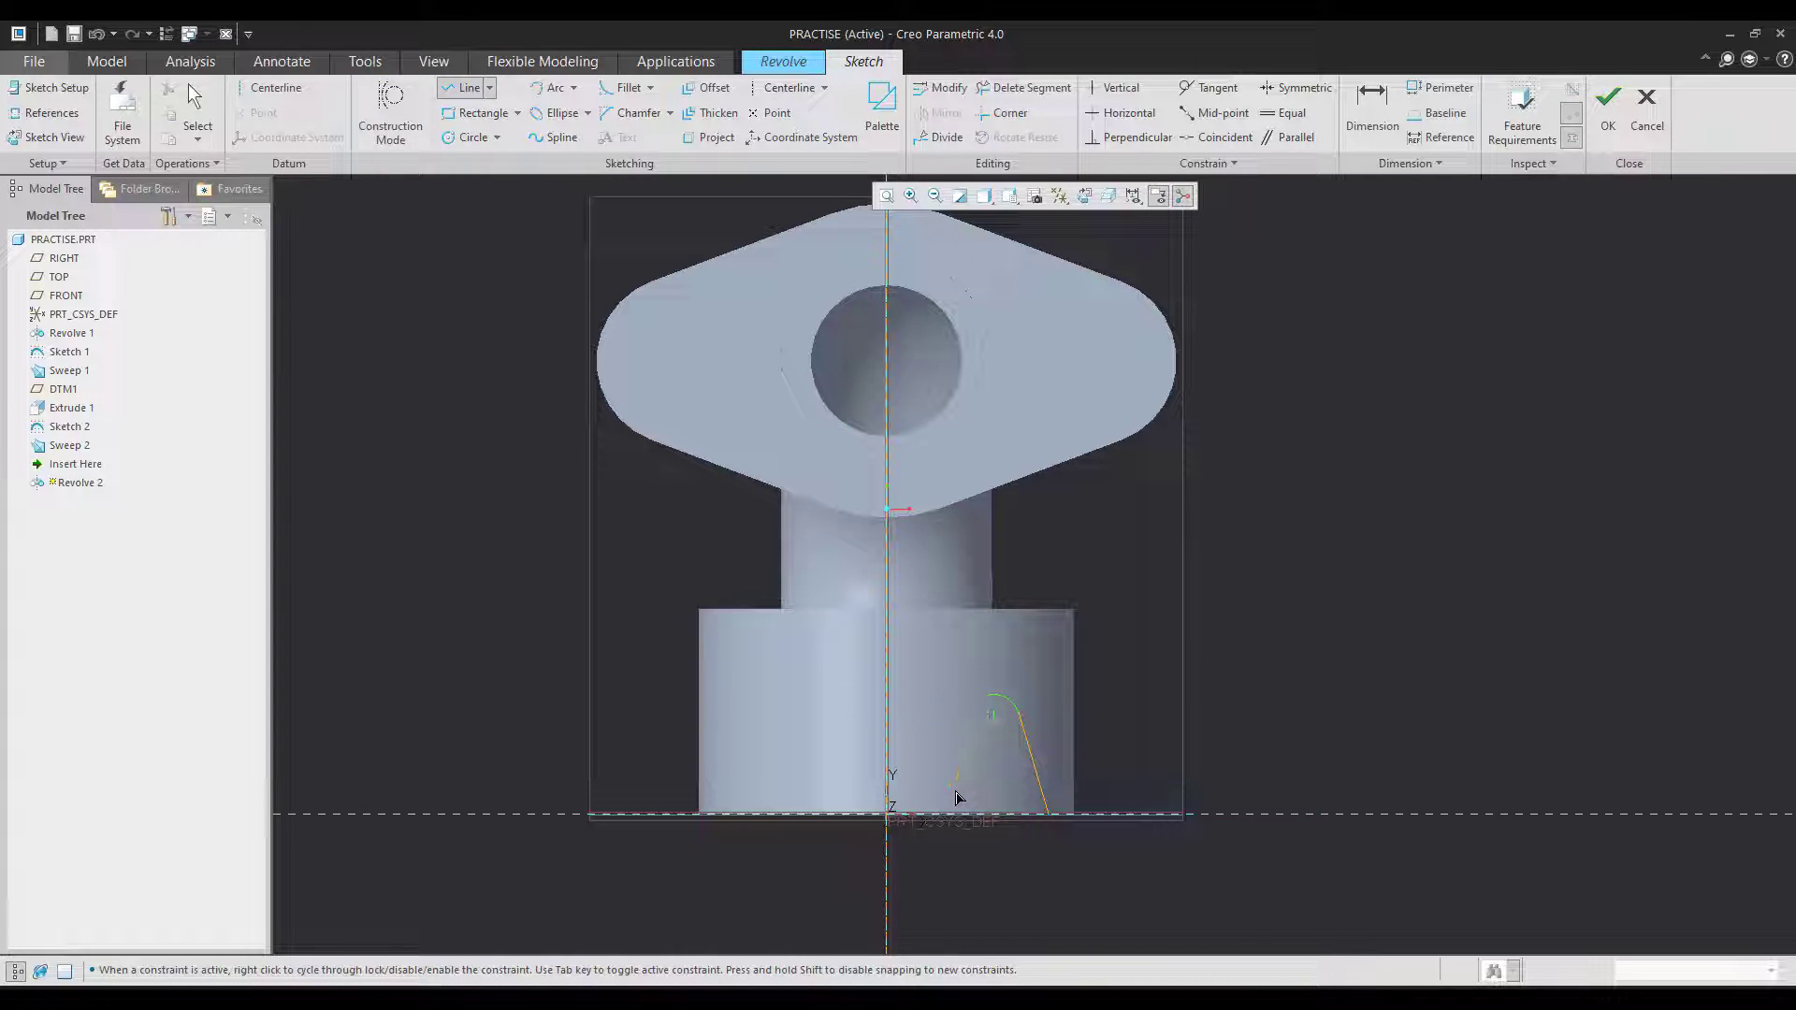
left_click(946, 796)
left_click(886, 795)
left_click(886, 813)
left_click(1057, 823)
middle_click(1242, 569)
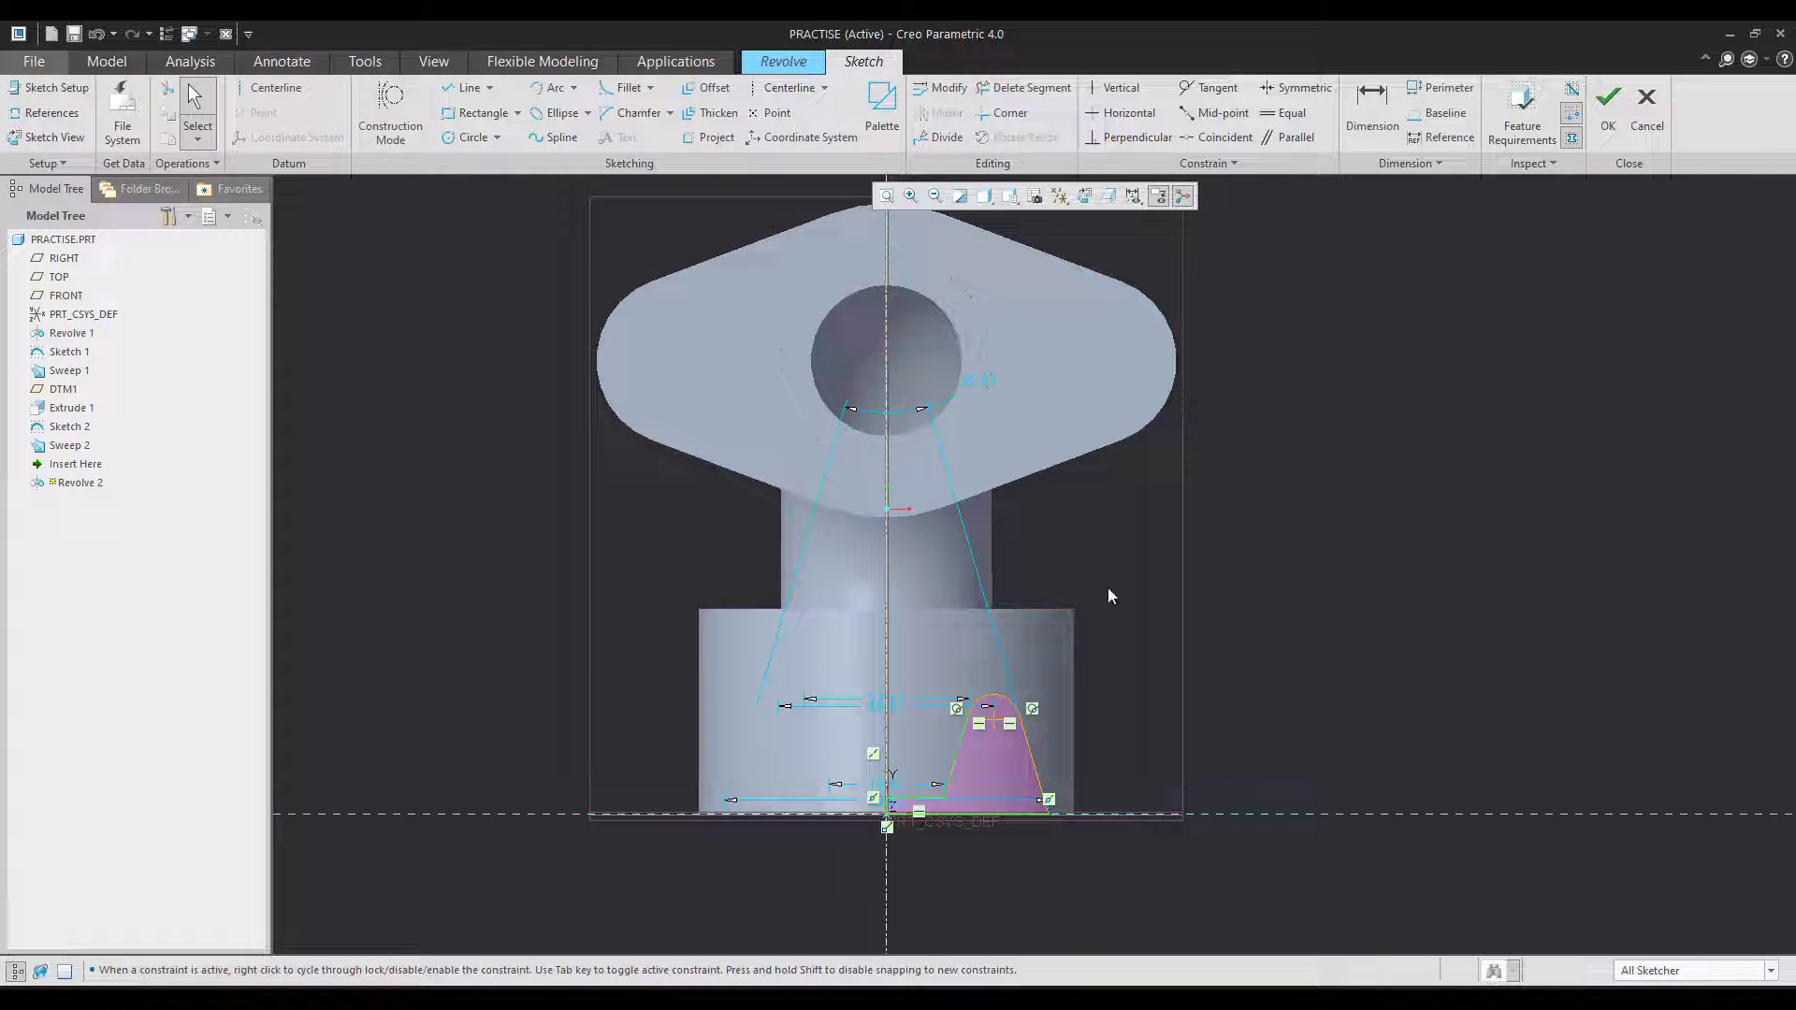
scroll(1090, 582, "up", 1)
scroll(1003, 847, "down", 1)
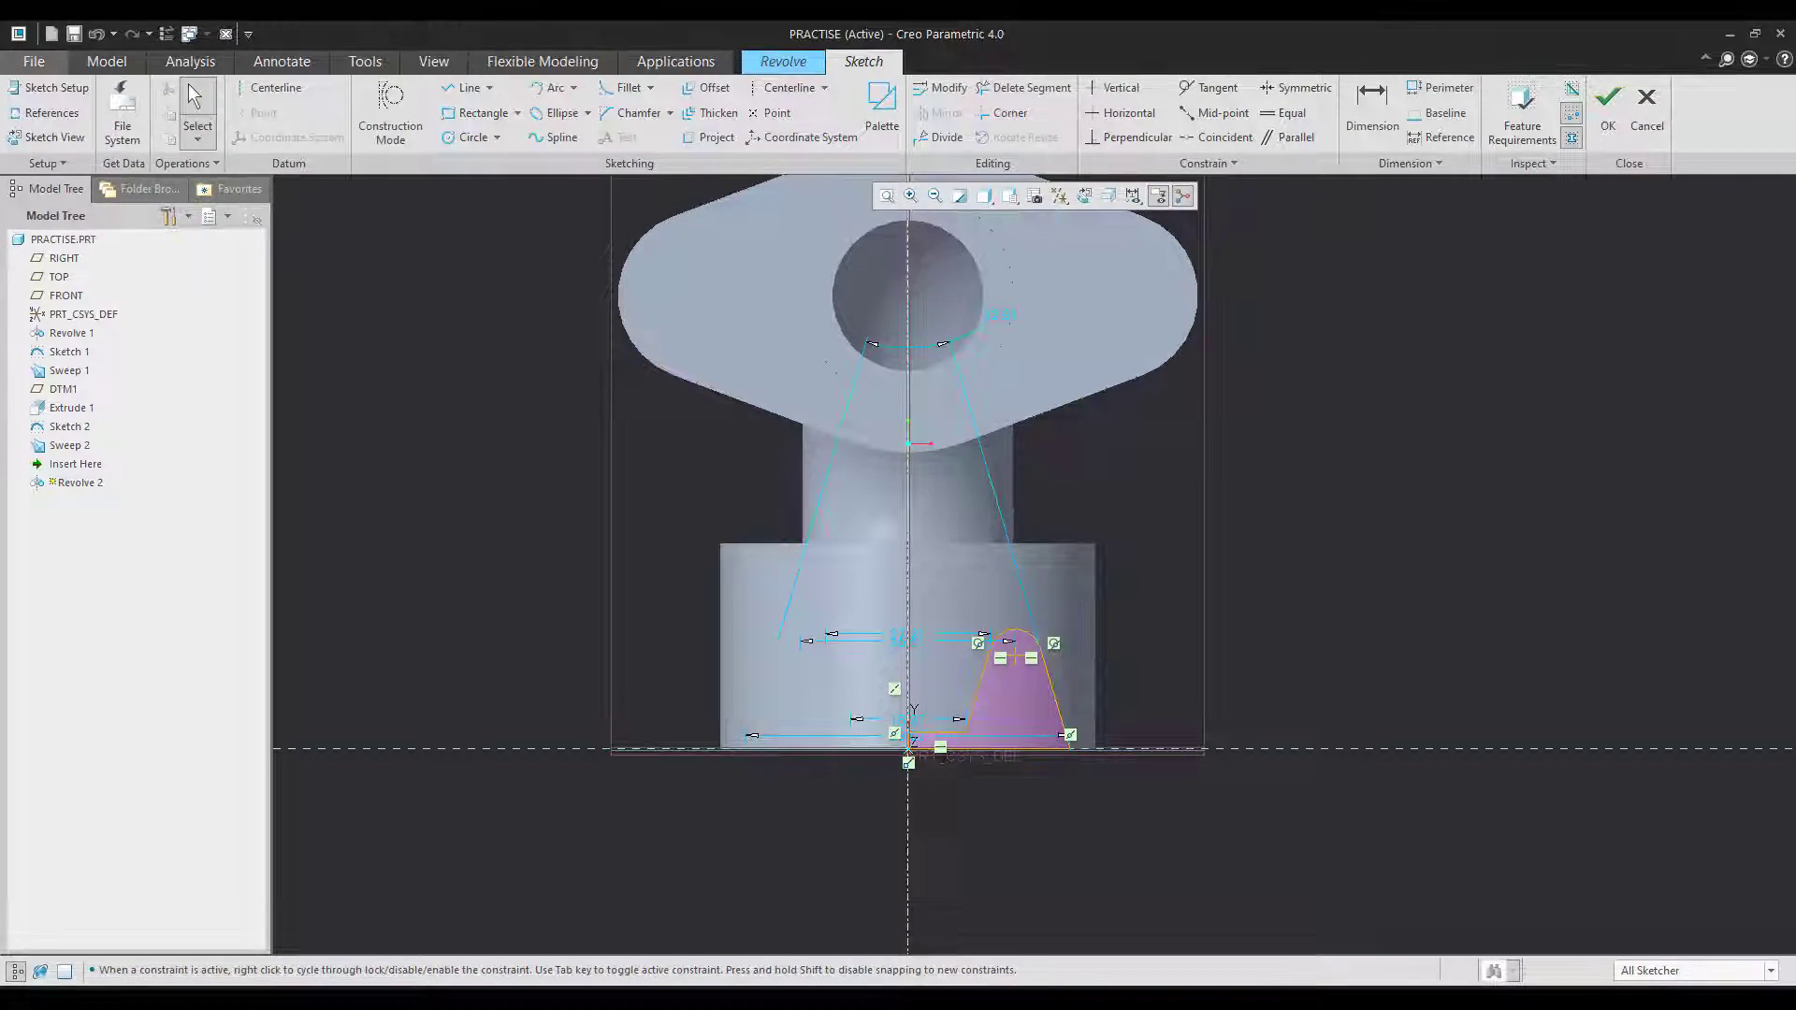
- Following Drawing.png, dimension the arc centre's height above the base's bottom as 20 and the horizontal step's height as 5
key("alt+Tab")
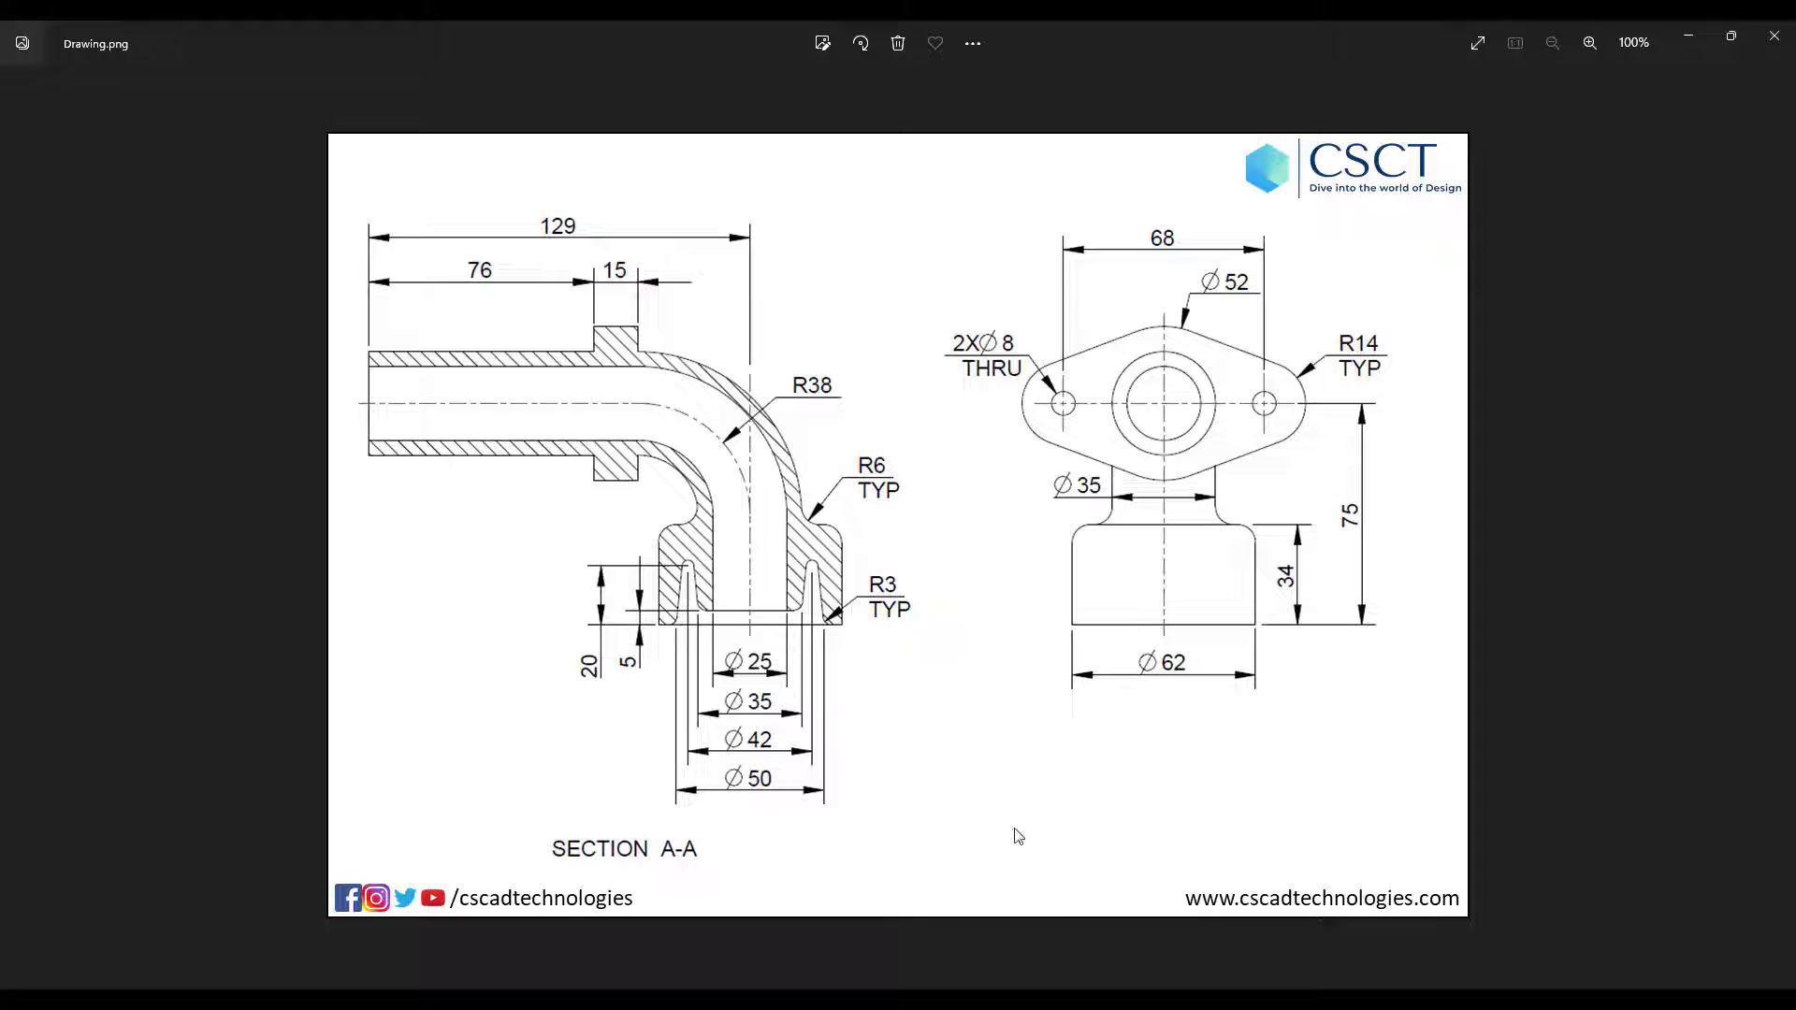
key("alt+Tab")
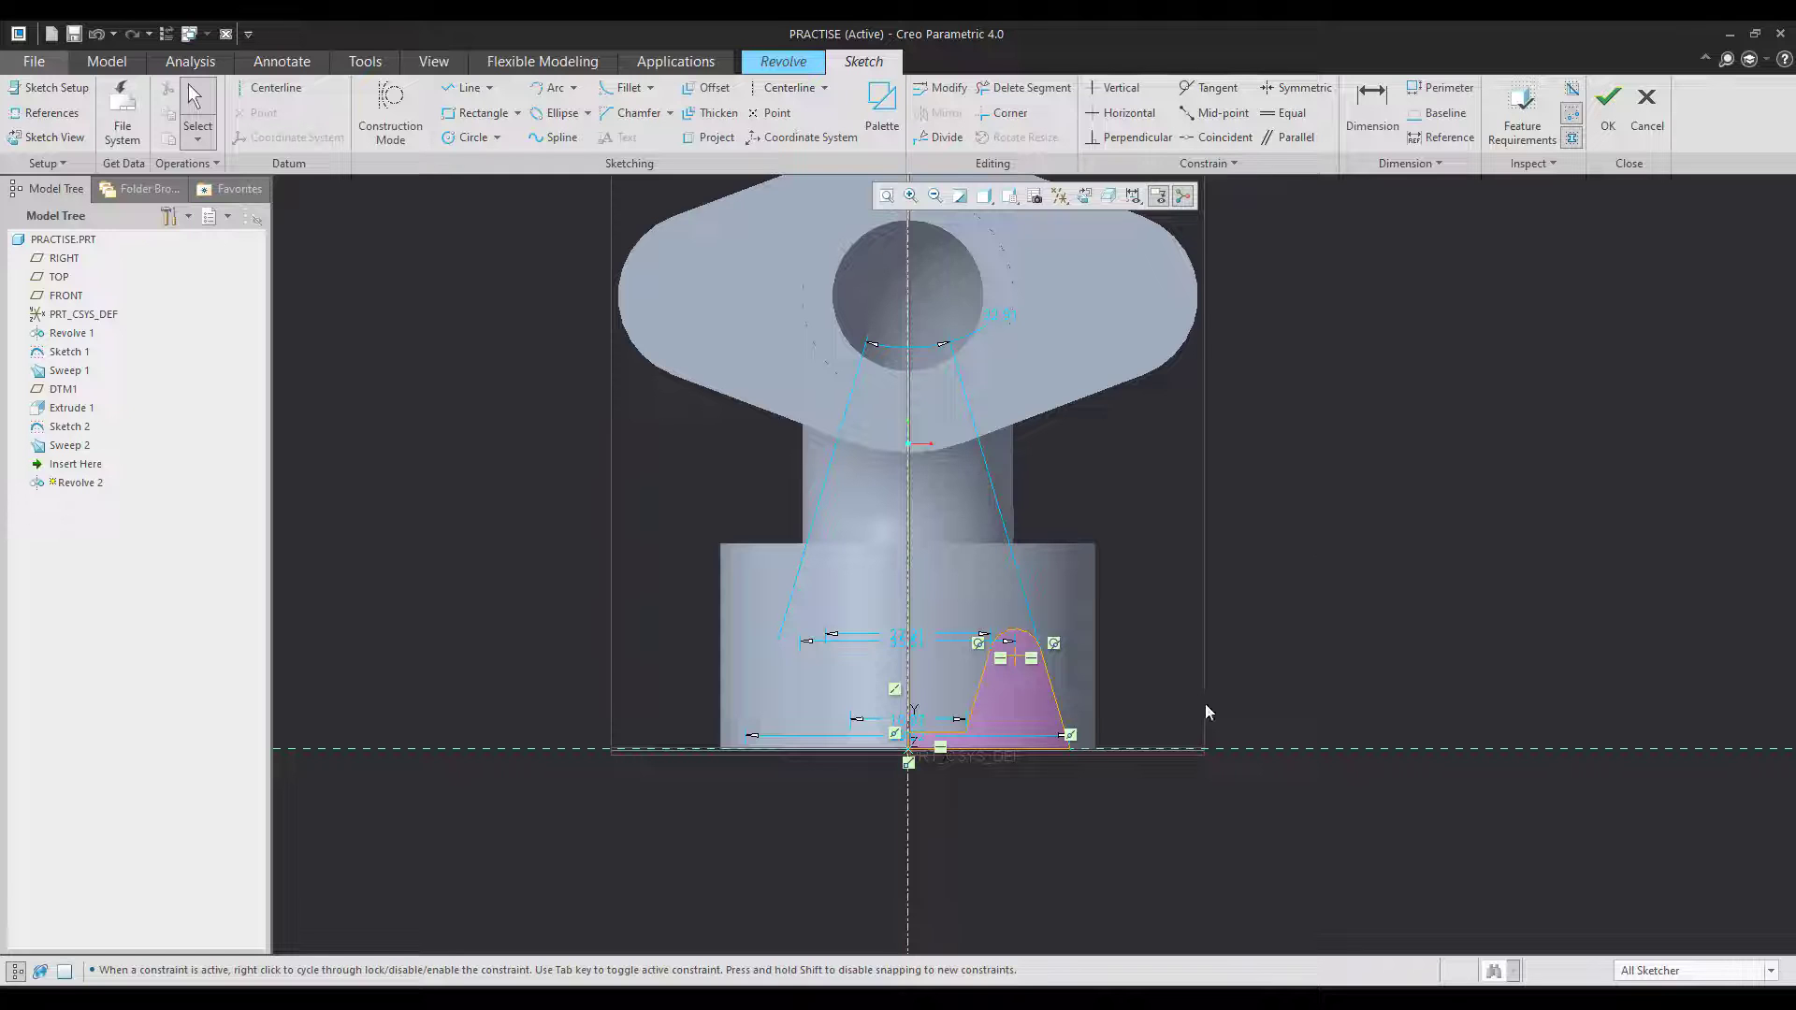
left_click(1371, 107)
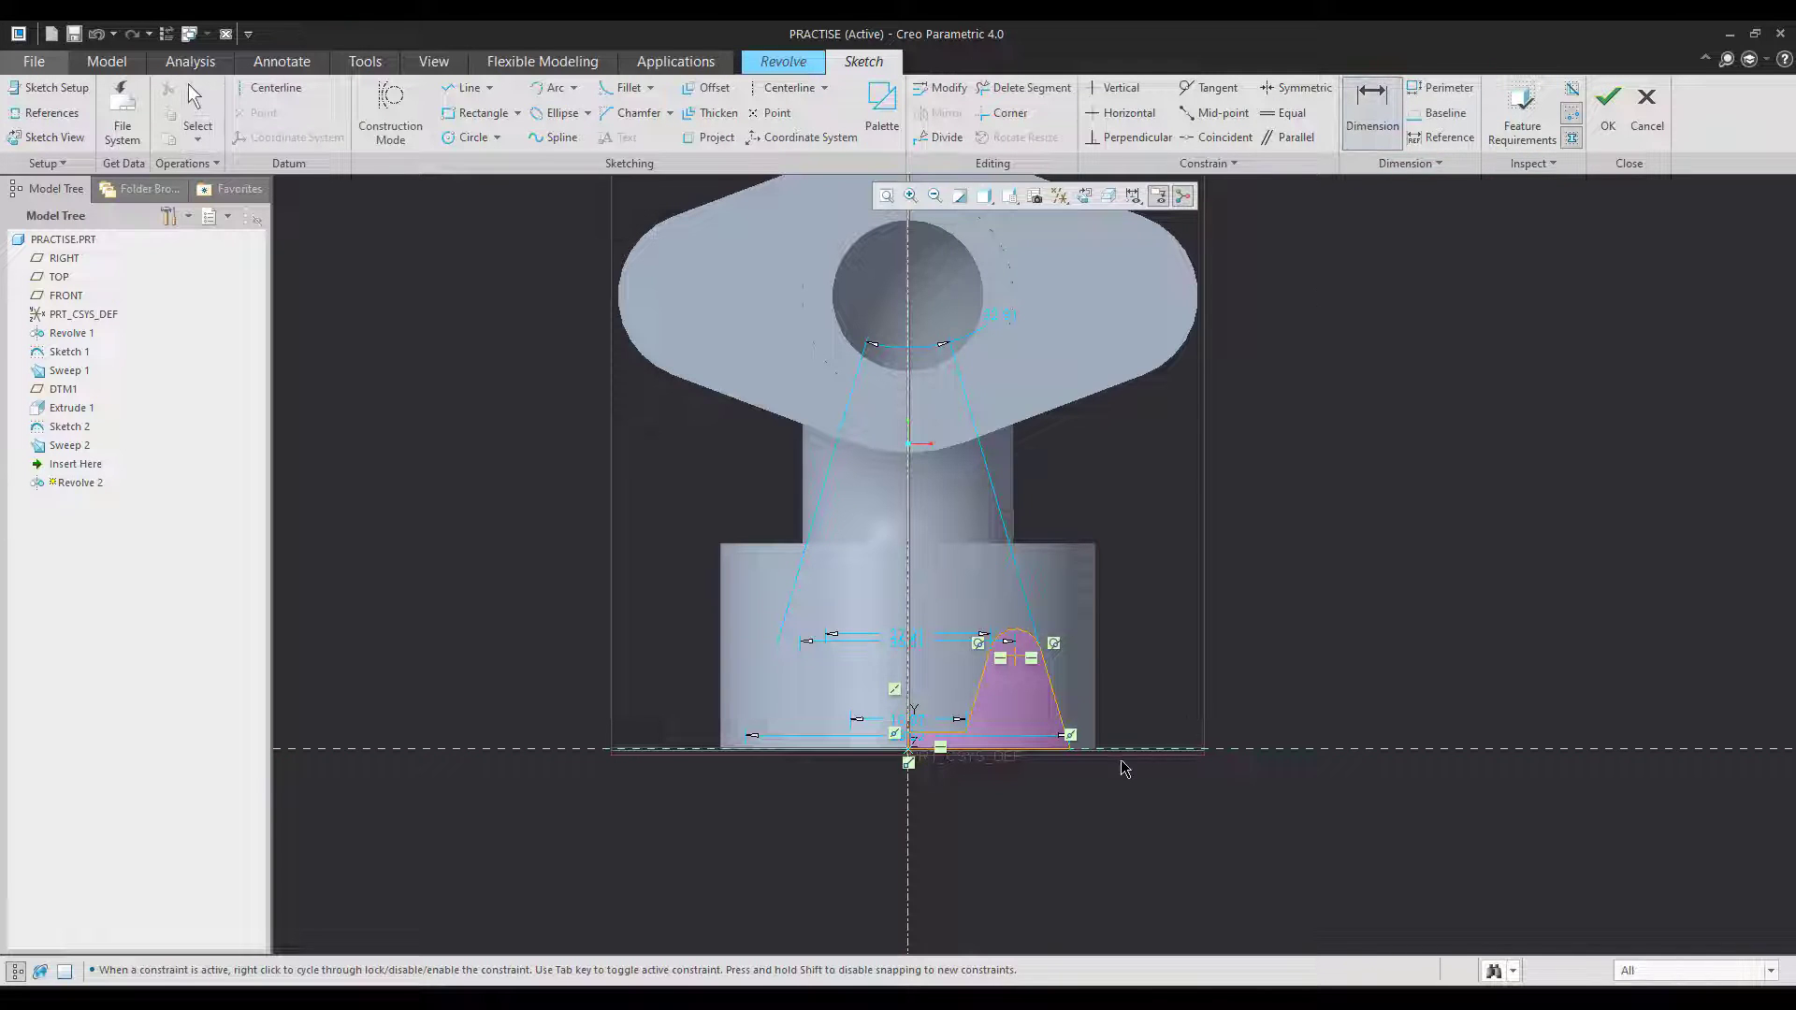
left_click(1022, 659)
left_click(1205, 748)
middle_click(1205, 711)
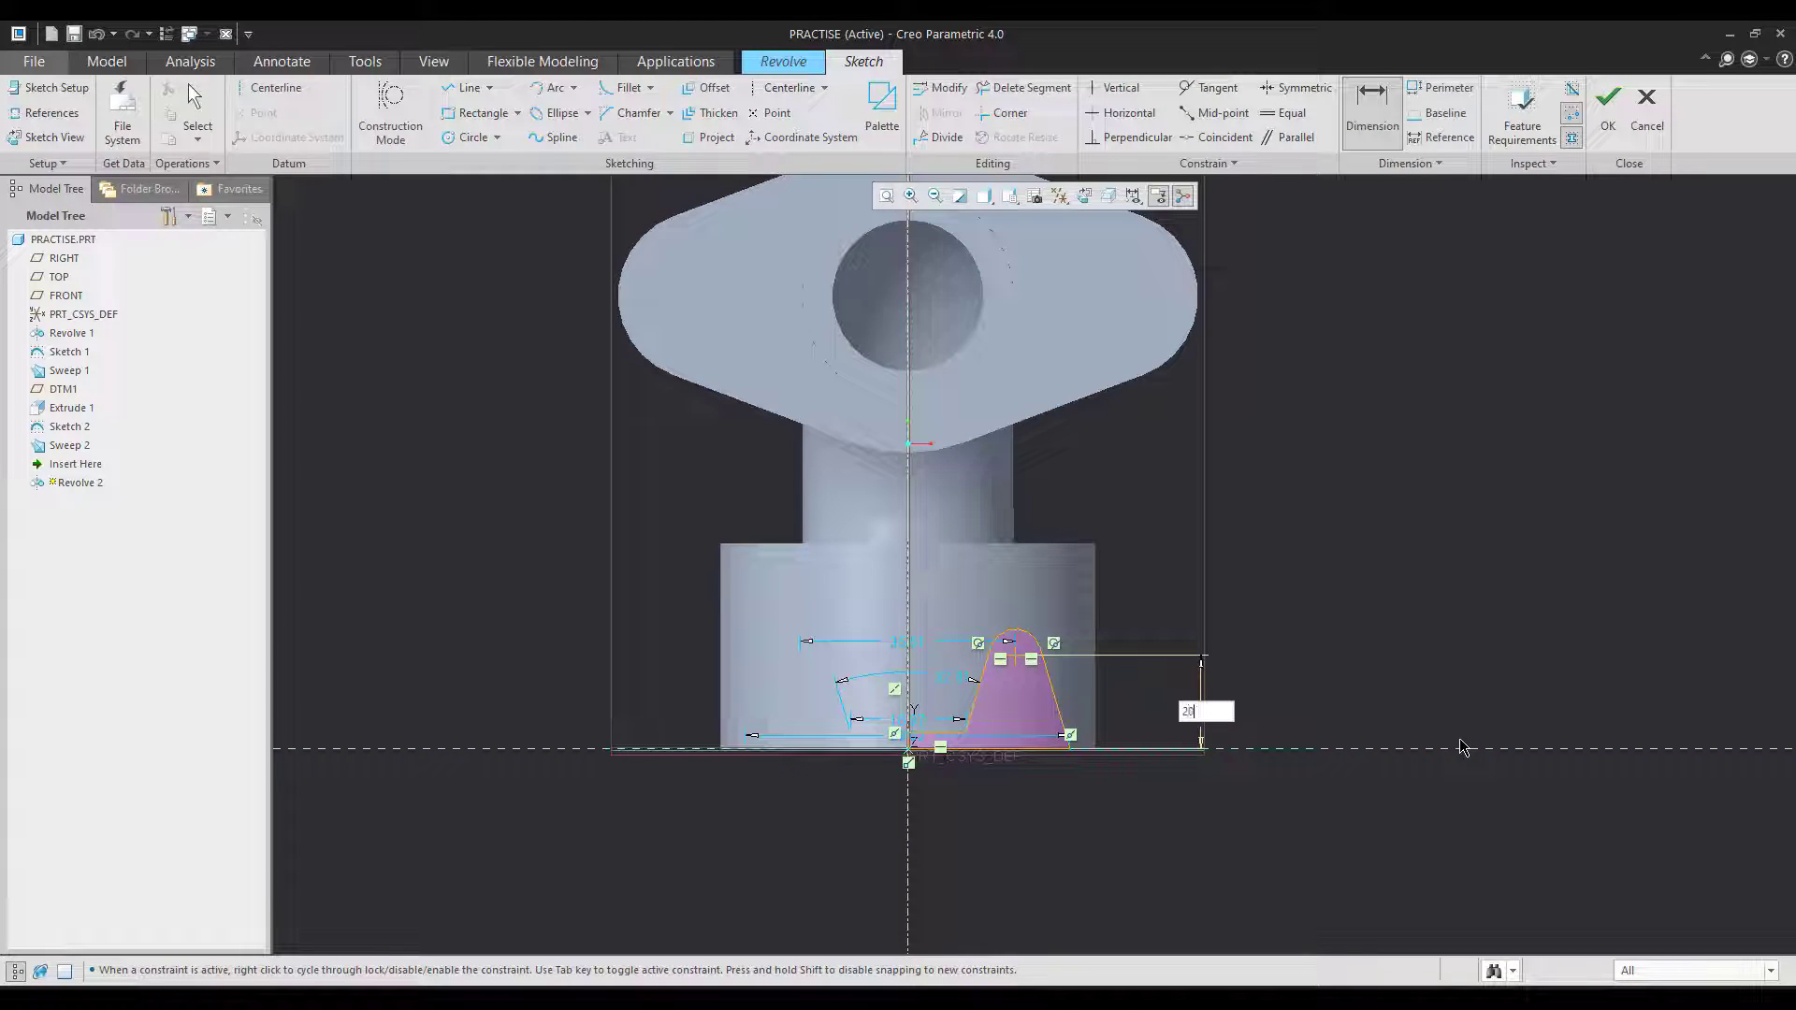
type("20")
key("Return")
scroll(842, 762, "up", 2)
left_click(1000, 732)
middle_click(1015, 791)
type("5")
key("Return")
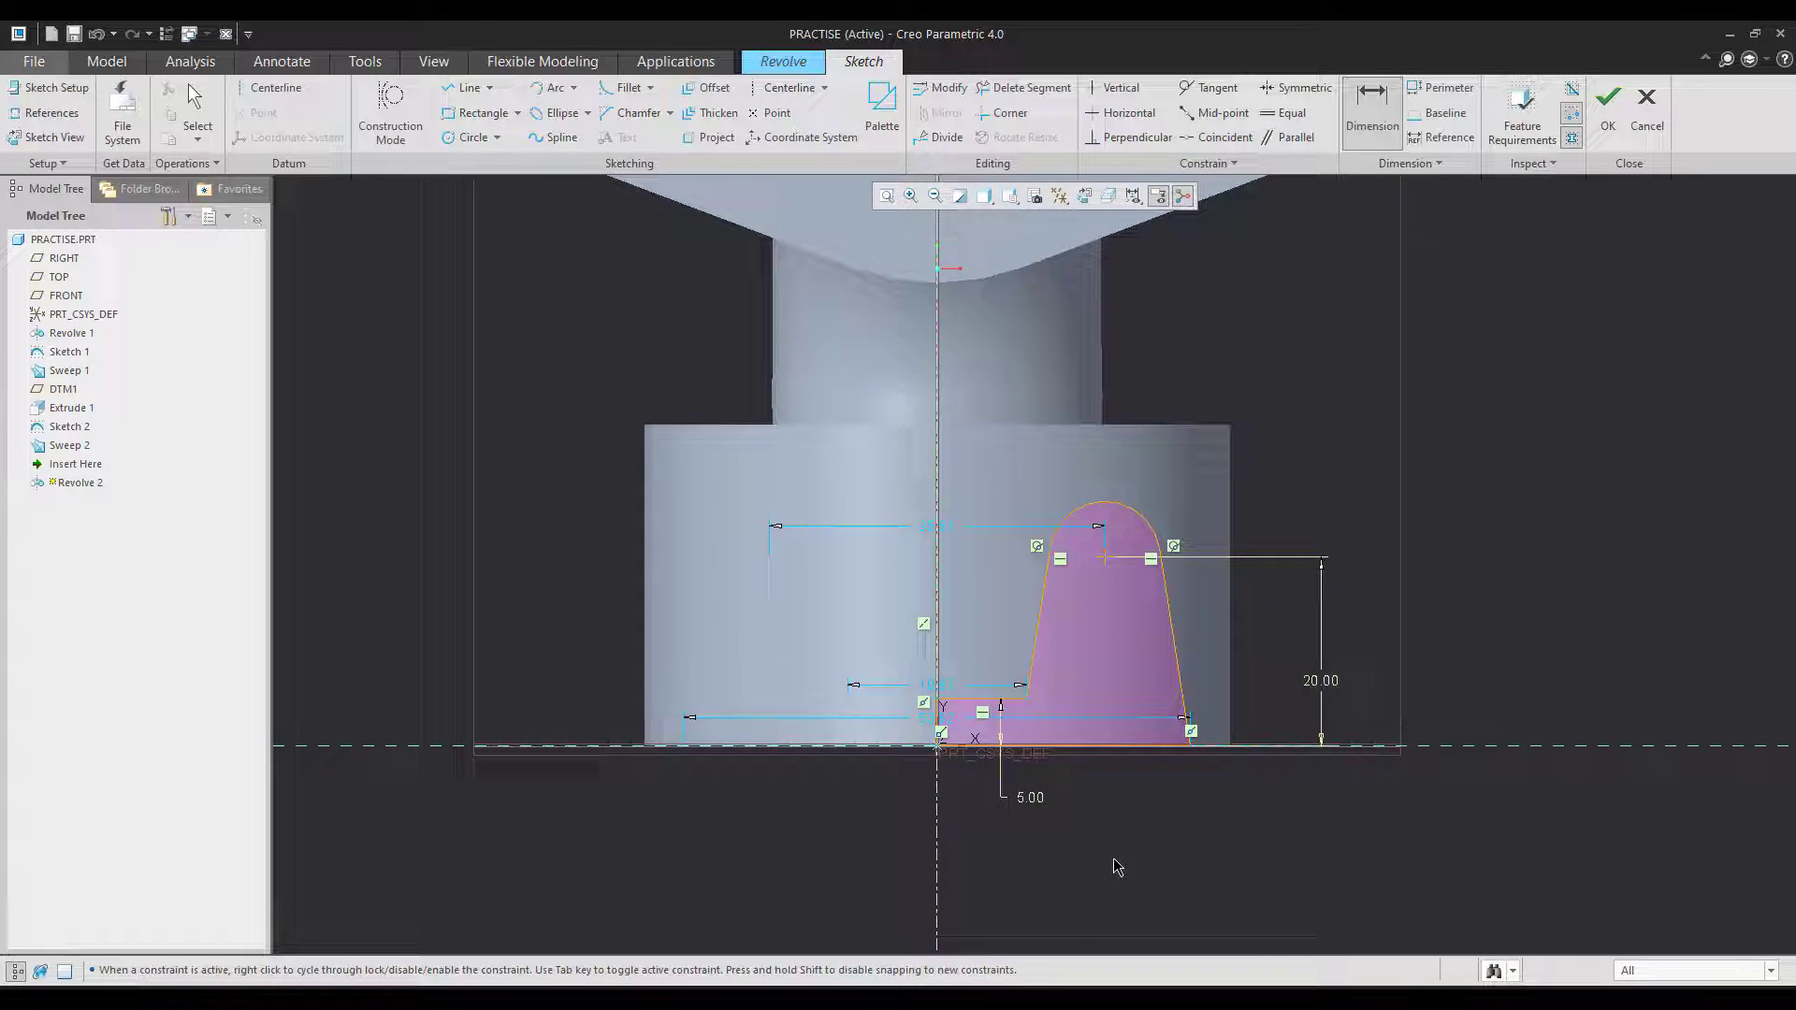
- Check the groove diameters in Drawing.png and set the diameter through the arc's centre to 42
key("alt+Tab")
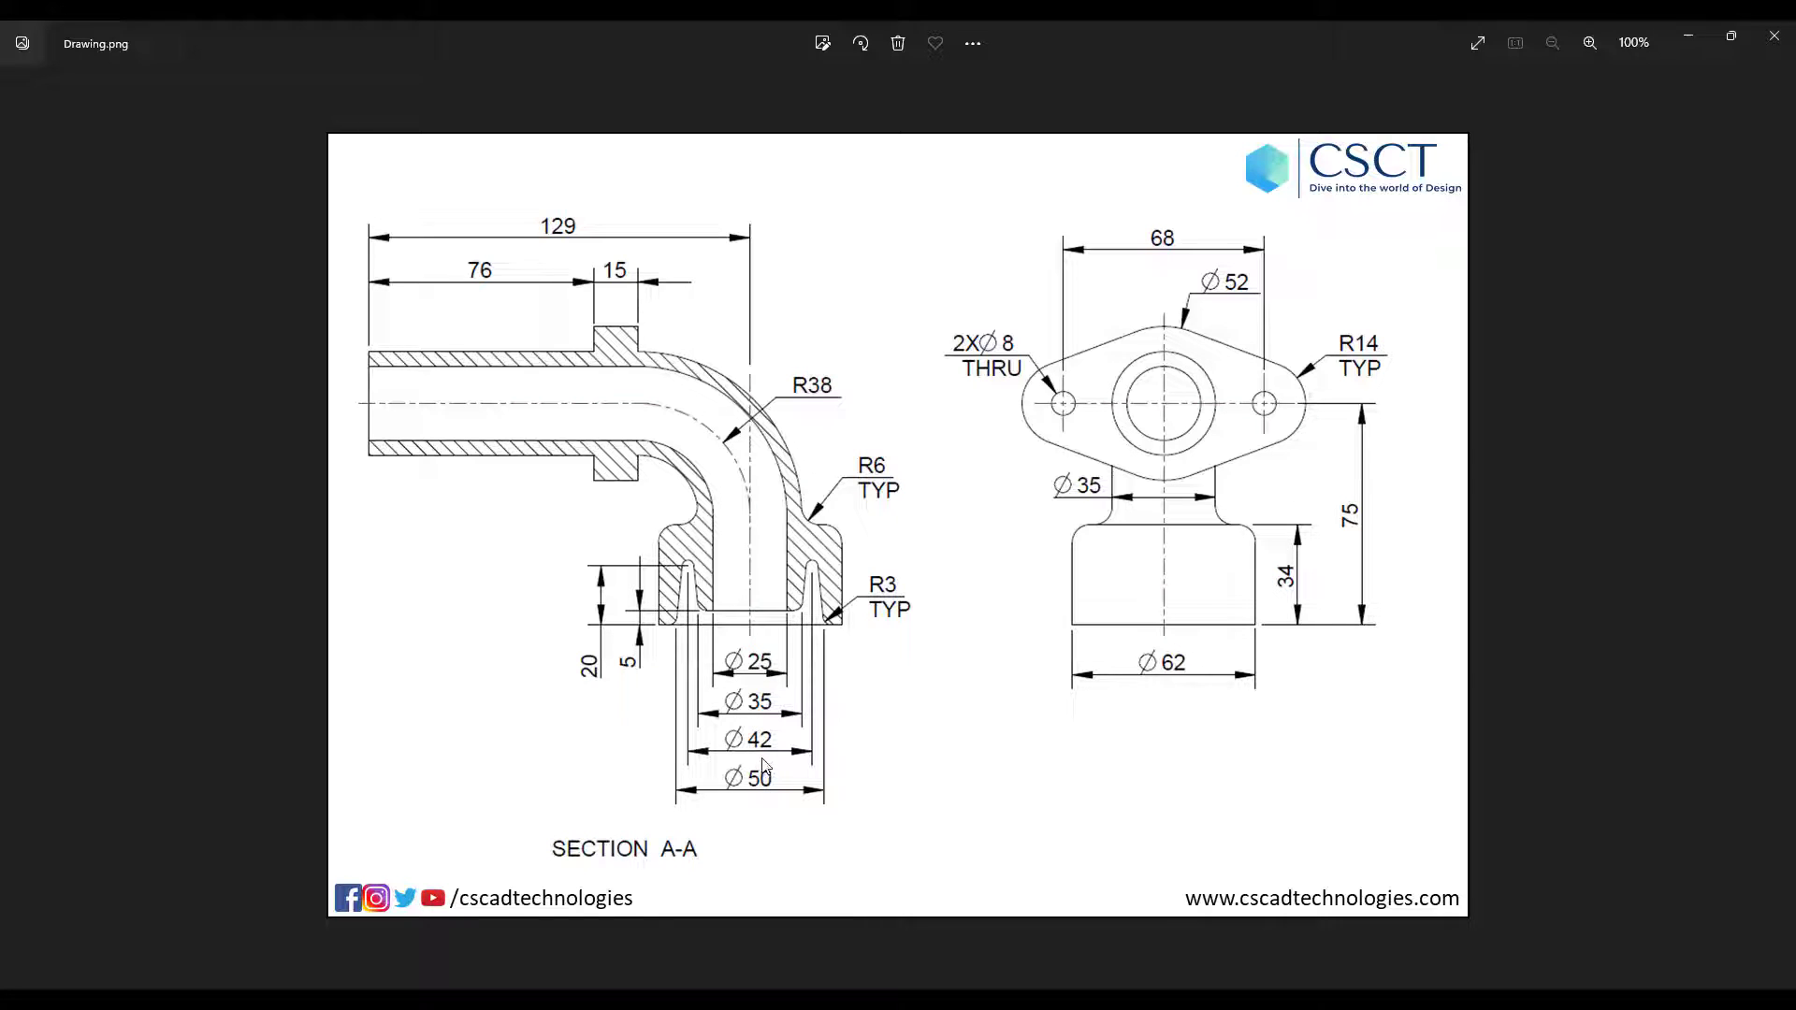
key("alt+Tab")
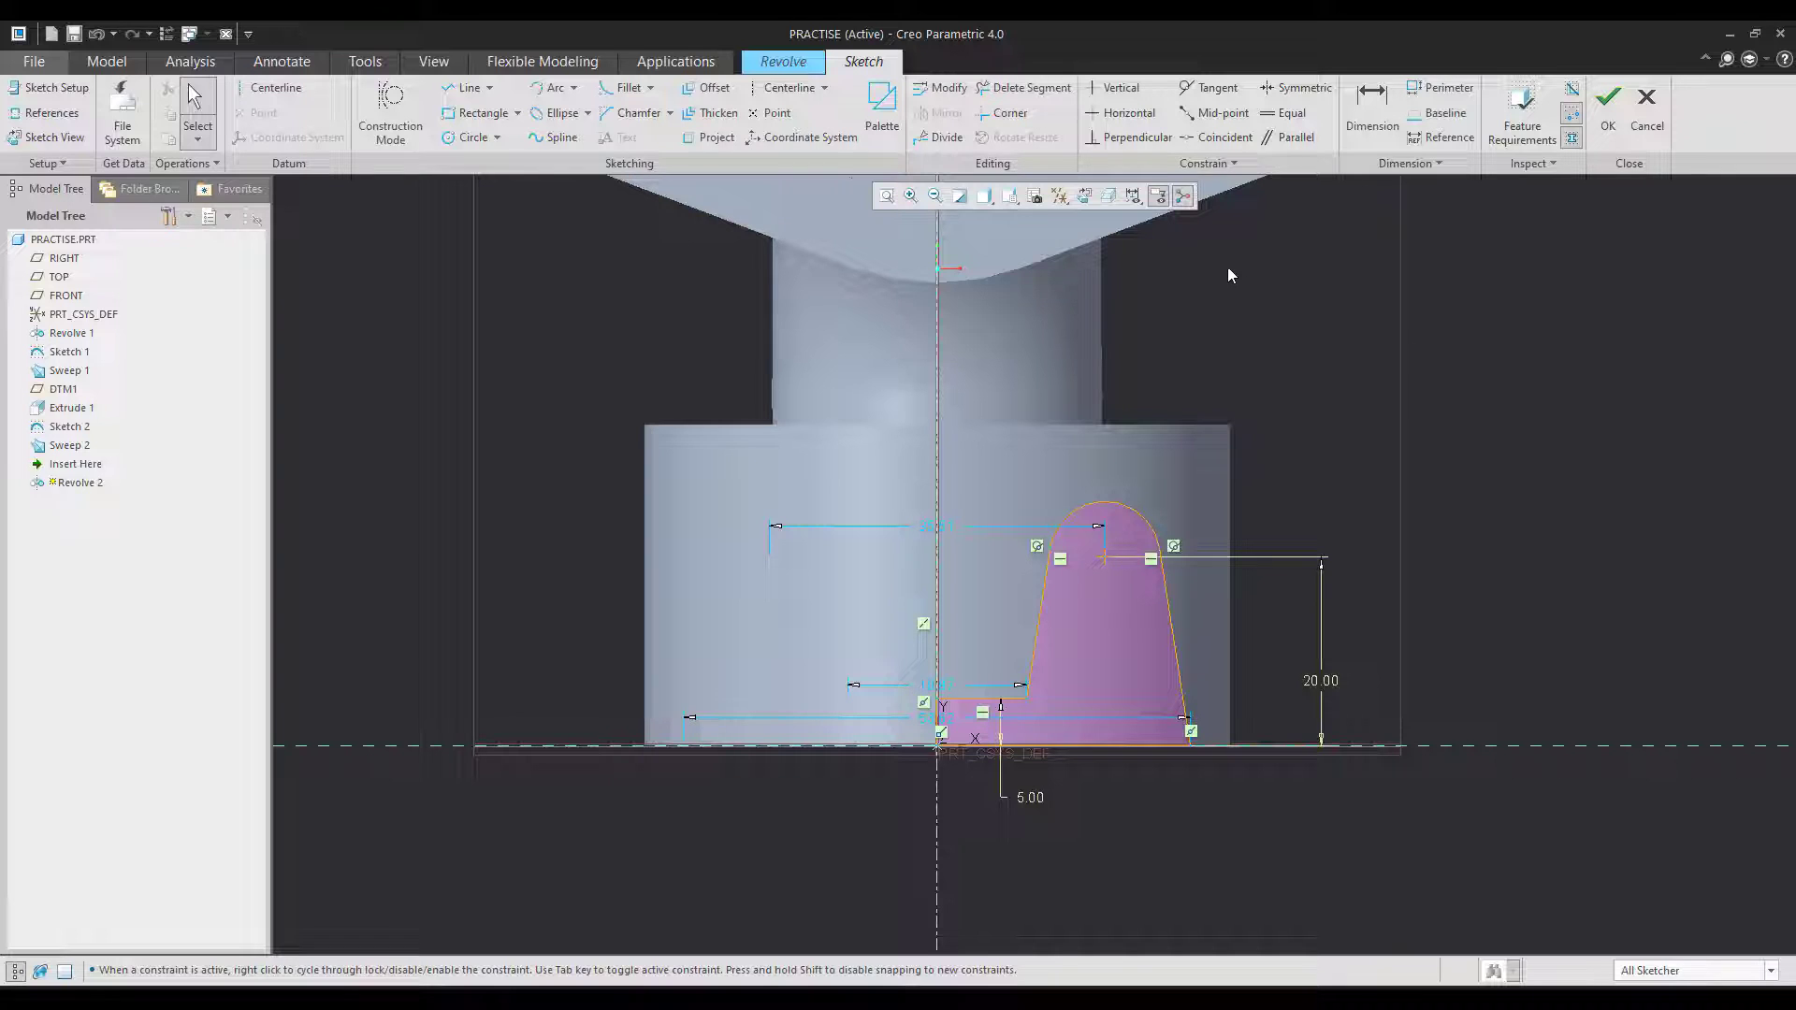
middle_click(942, 533)
type("42")
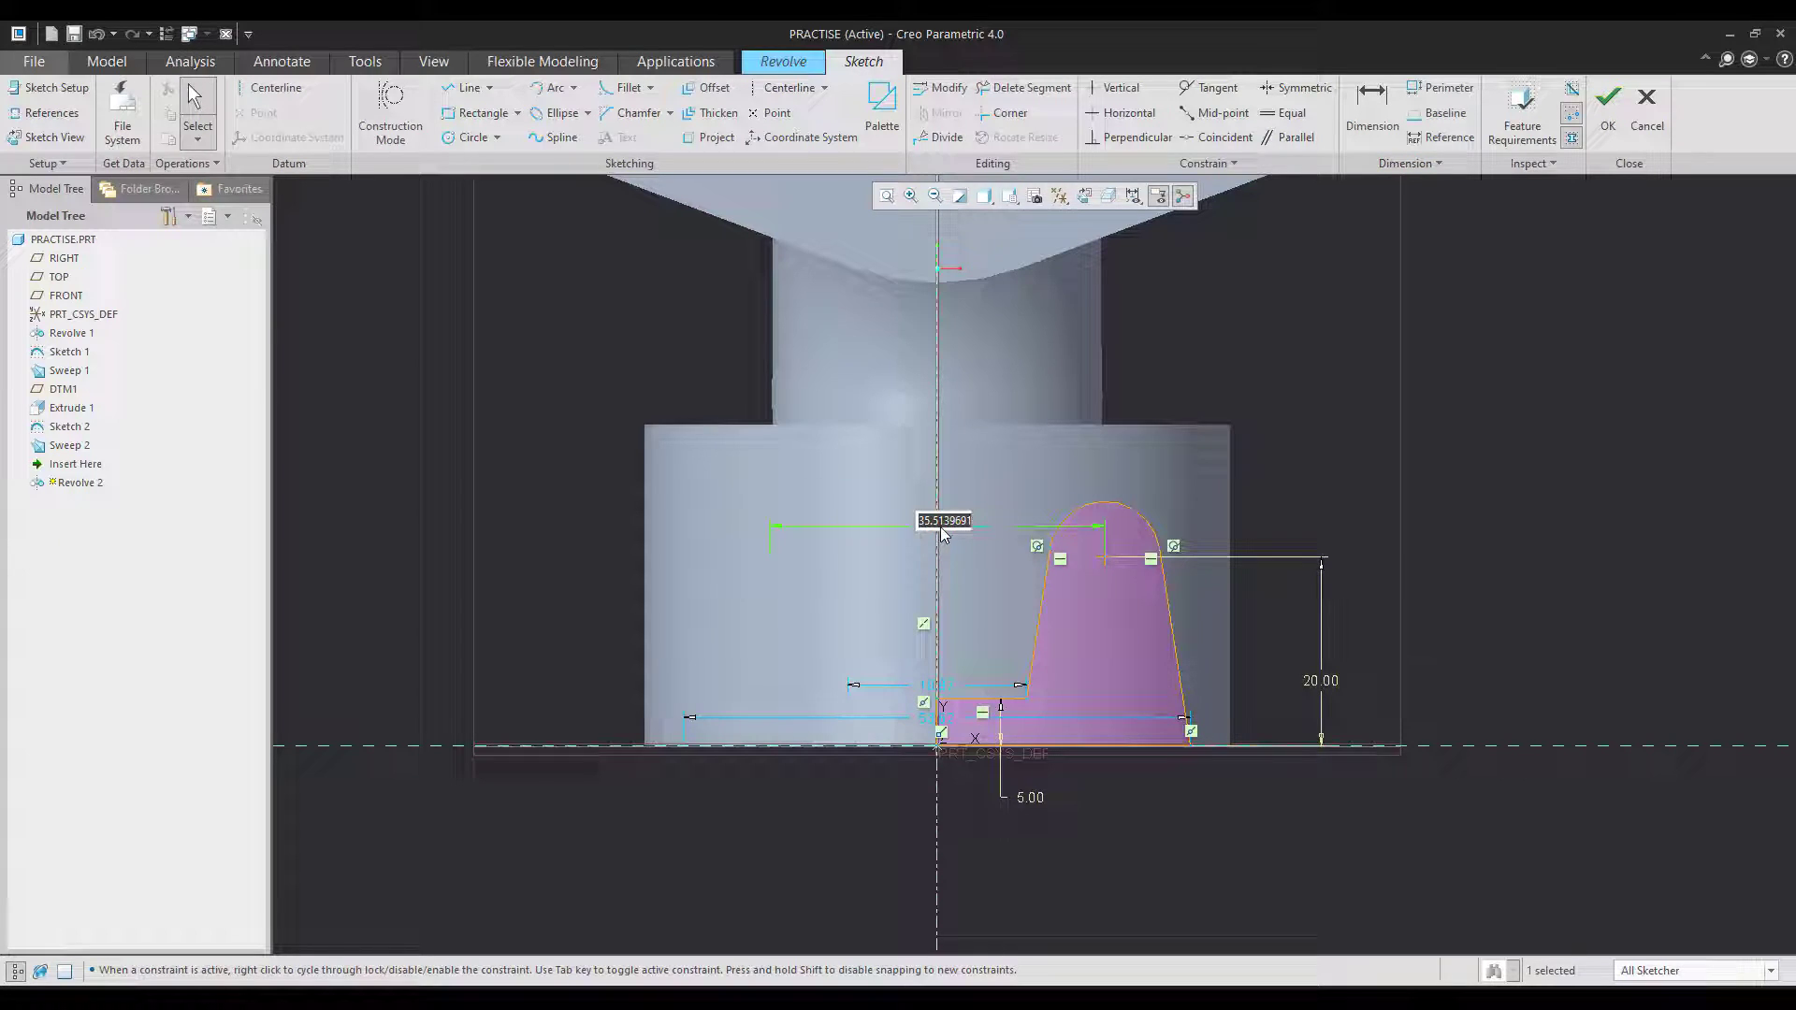
key("Return")
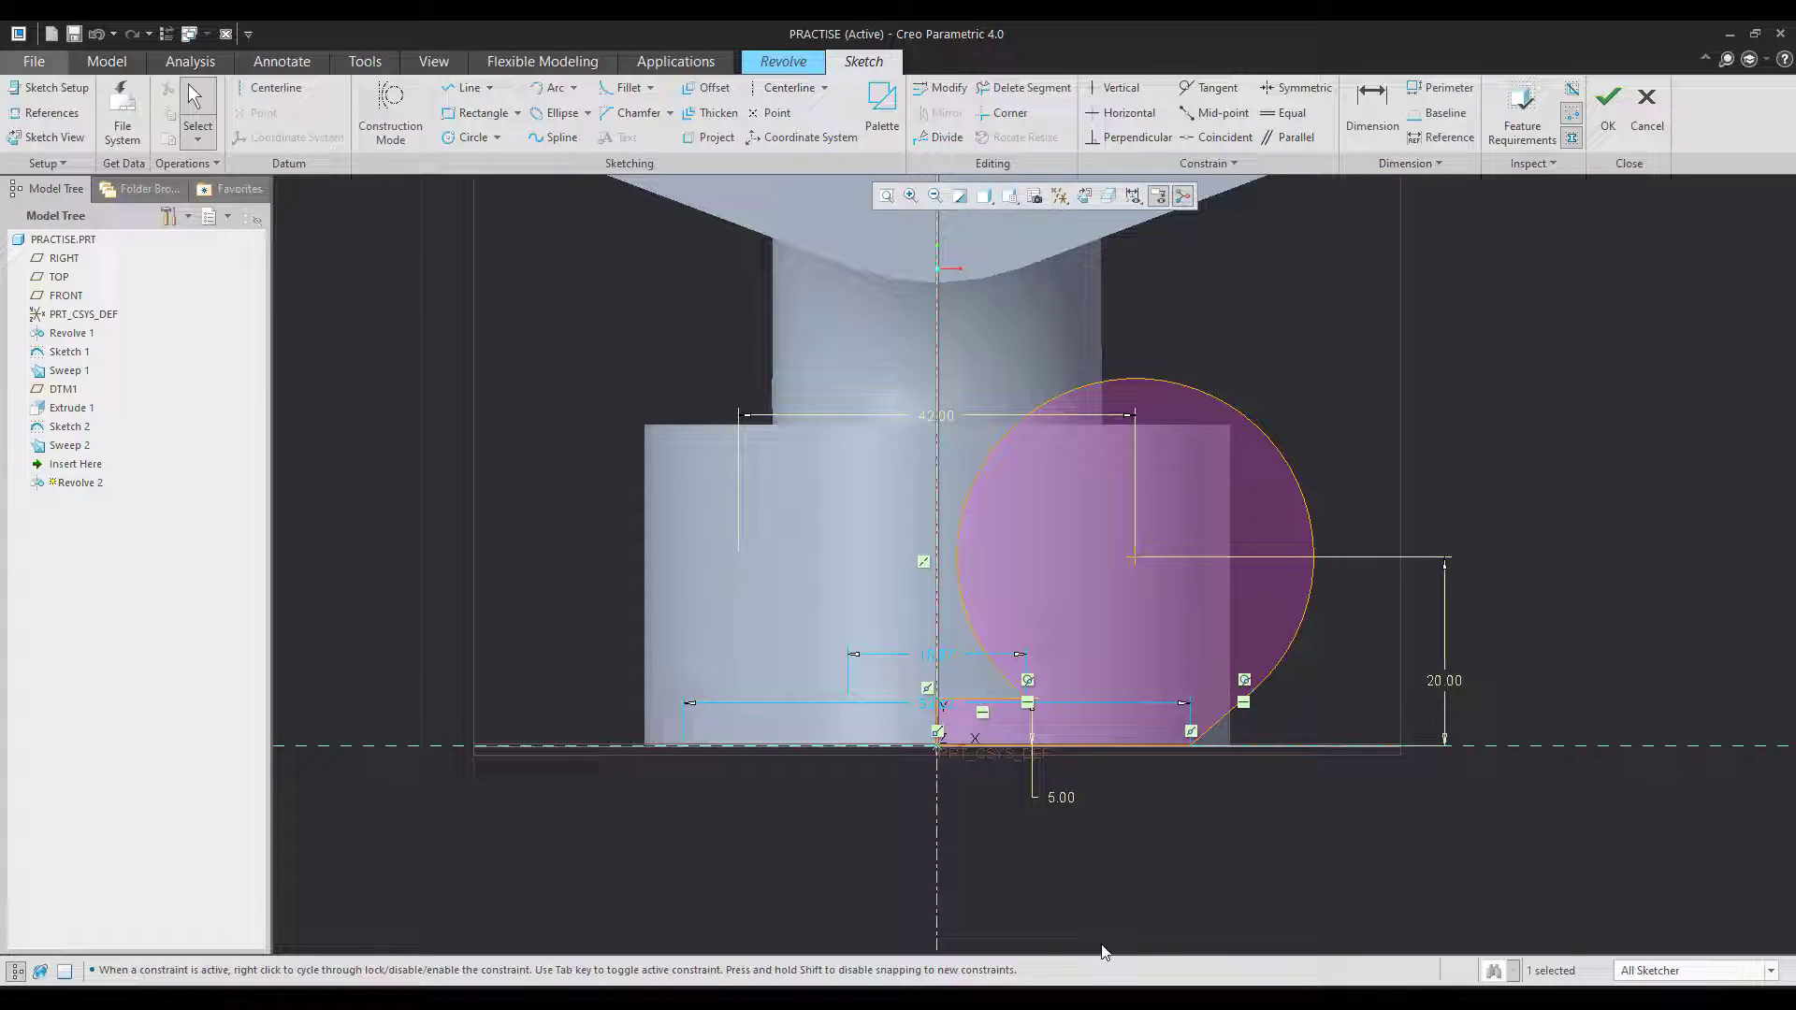
- Recheck Drawing.png and set the diameter at the outer end of the horizontal step to 35
key("alt+Tab")
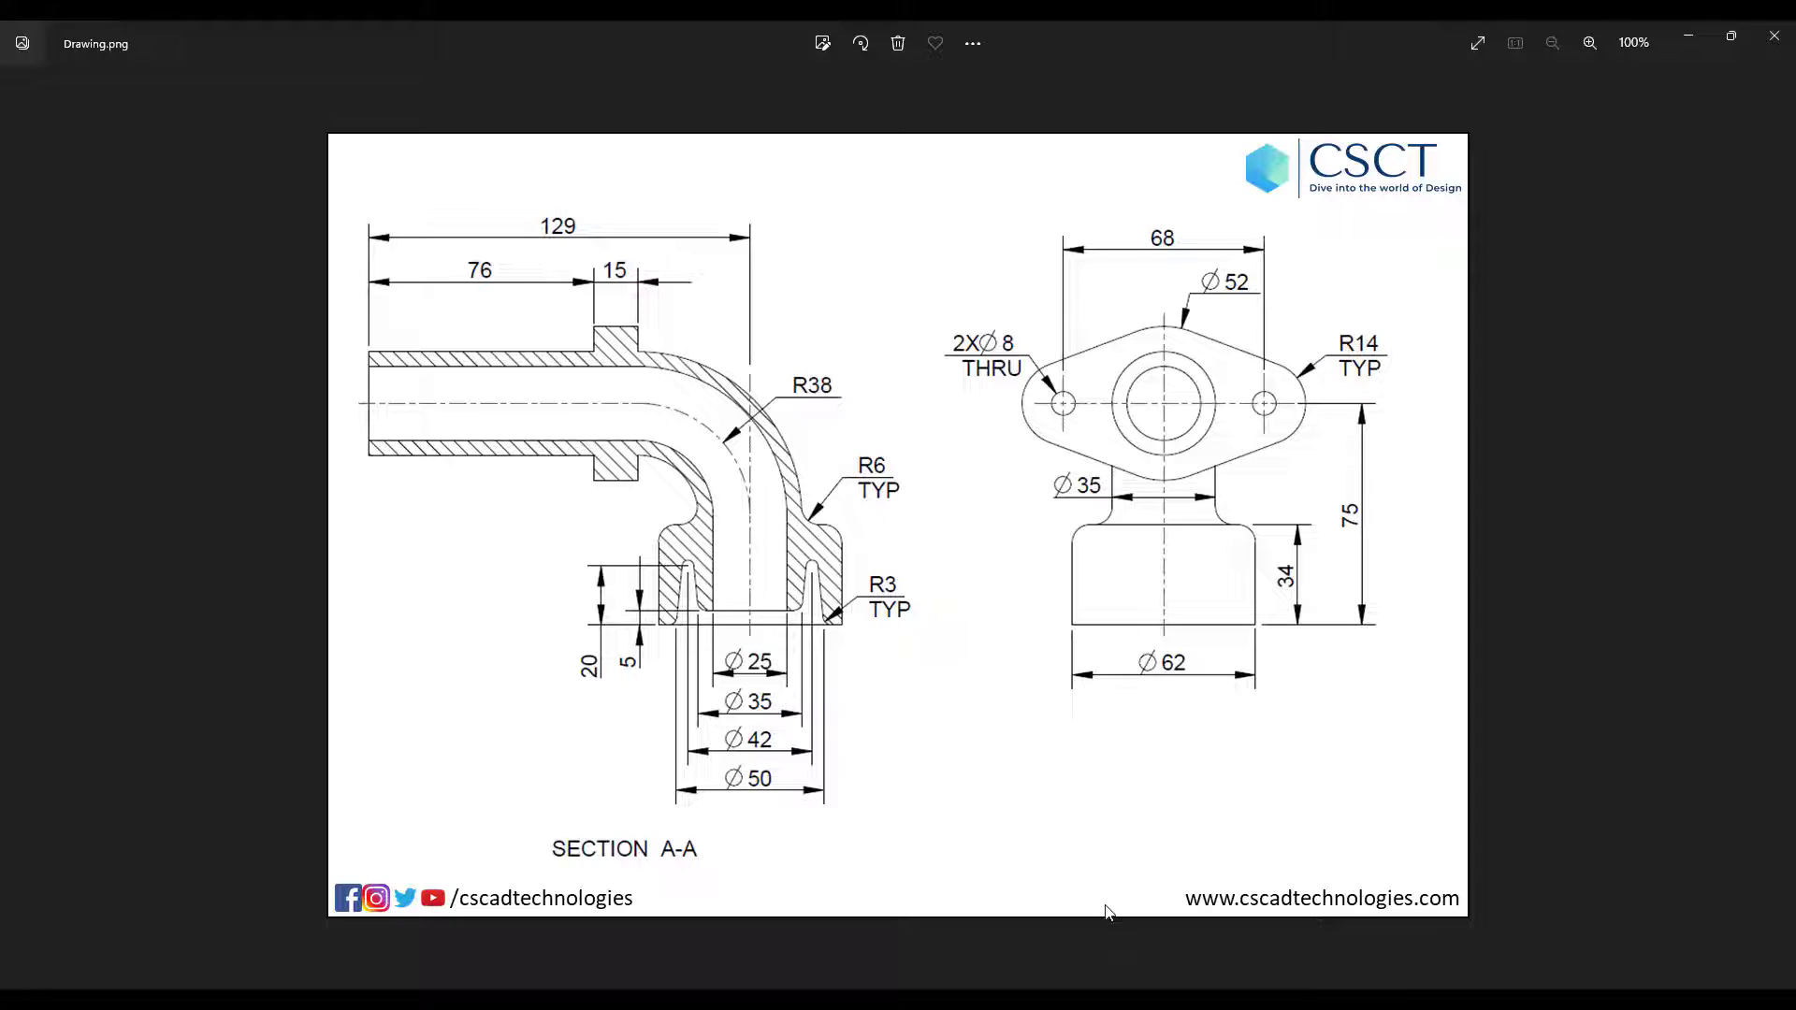
key("alt+Tab")
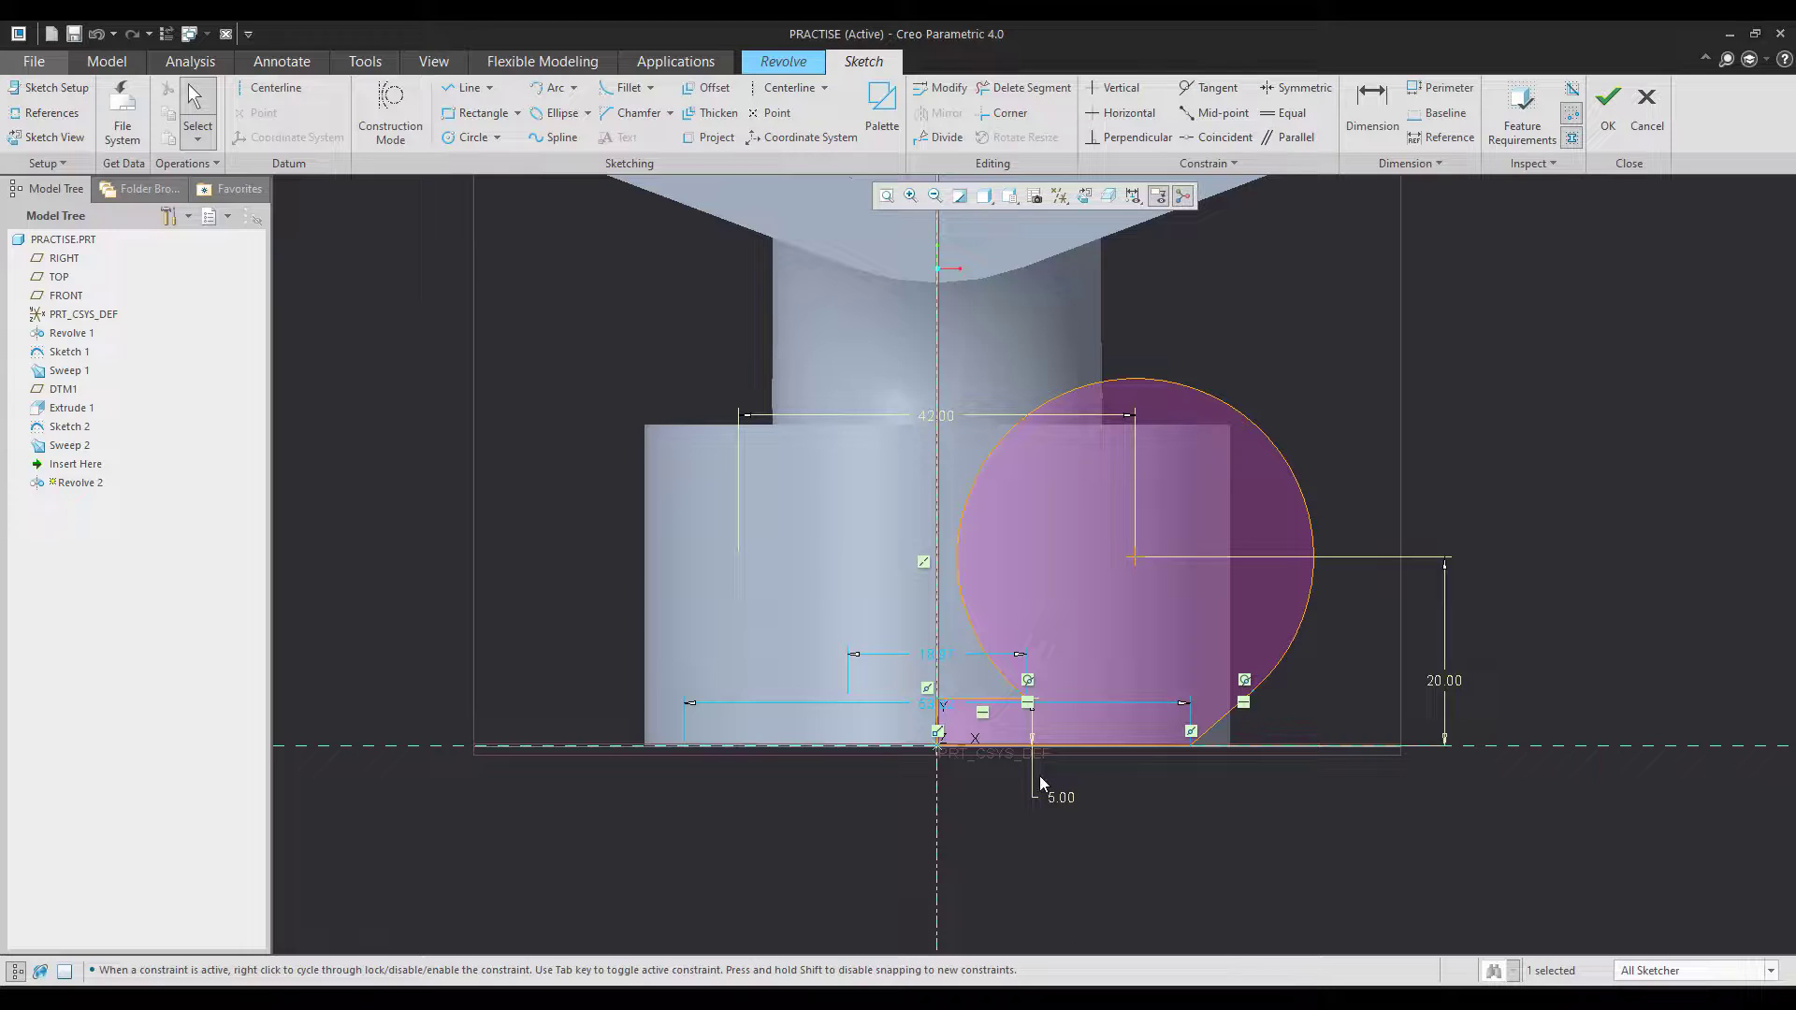
middle_click(940, 634)
type("35")
key("Return")
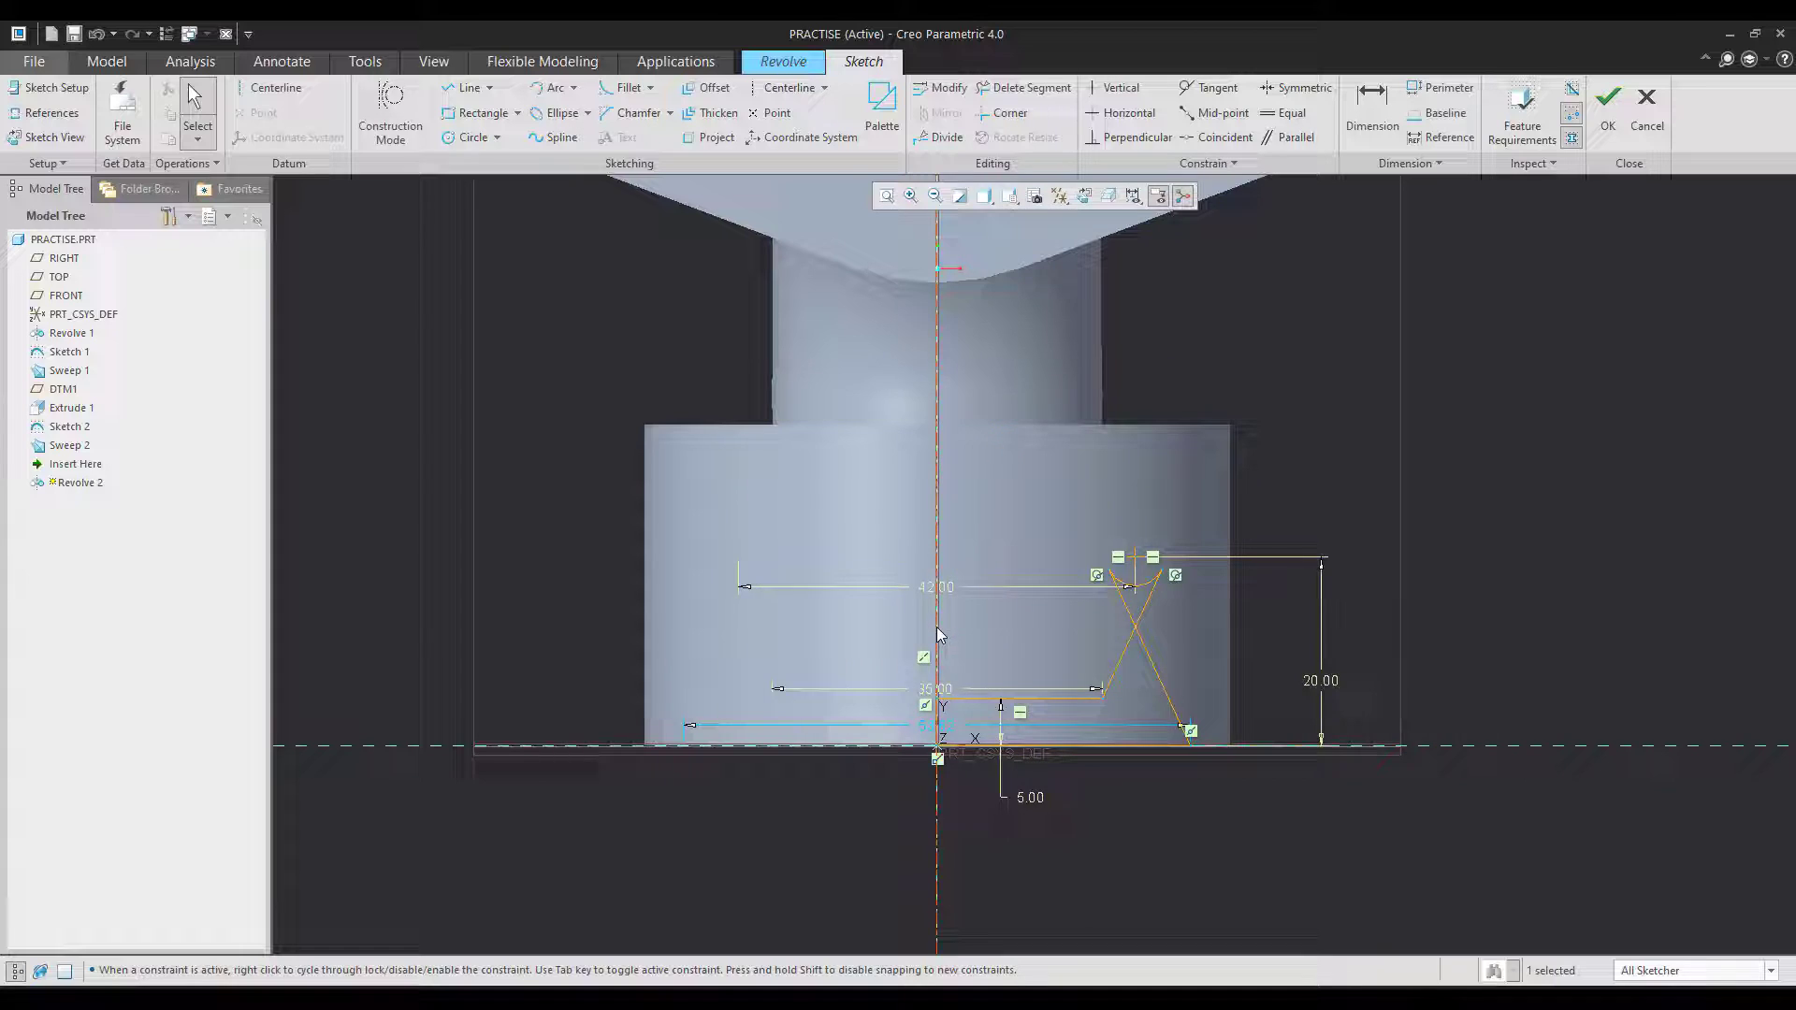
- Set the groove's outer diameter at the base's bottom to 50 and finish the revolve sketch
double_click(946, 727)
type("30")
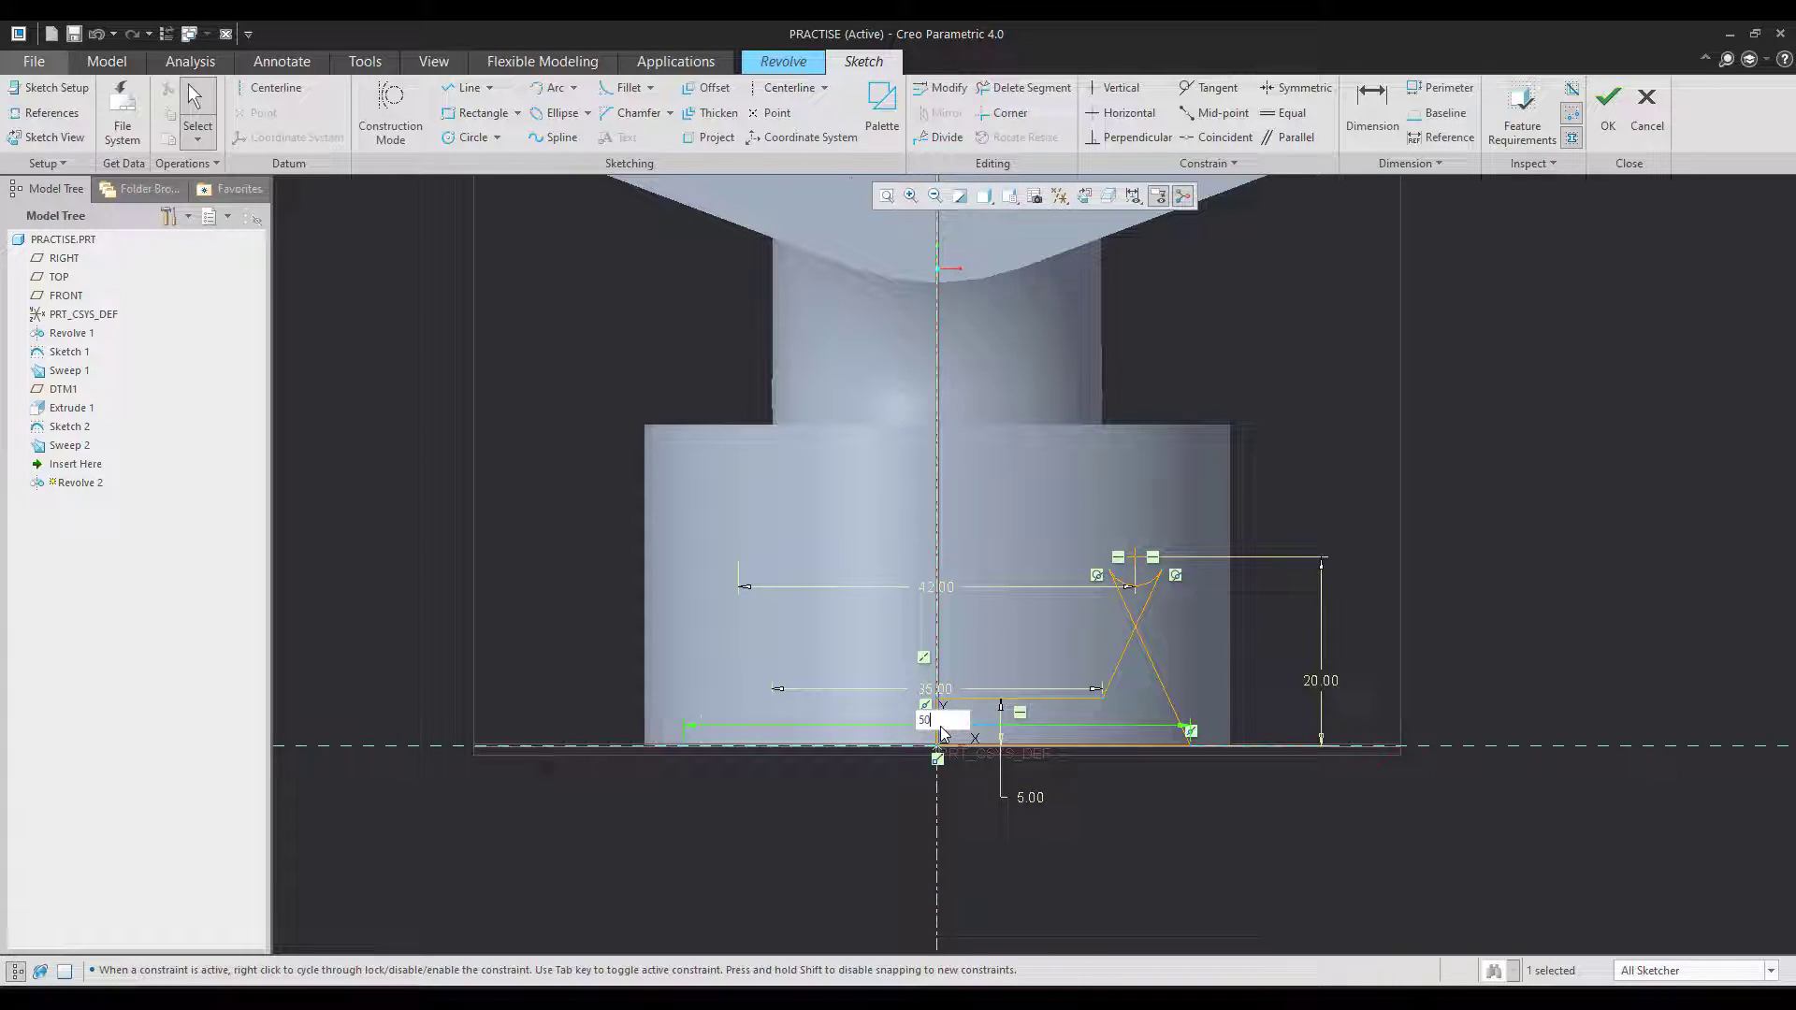
key("Return")
left_click(1271, 890)
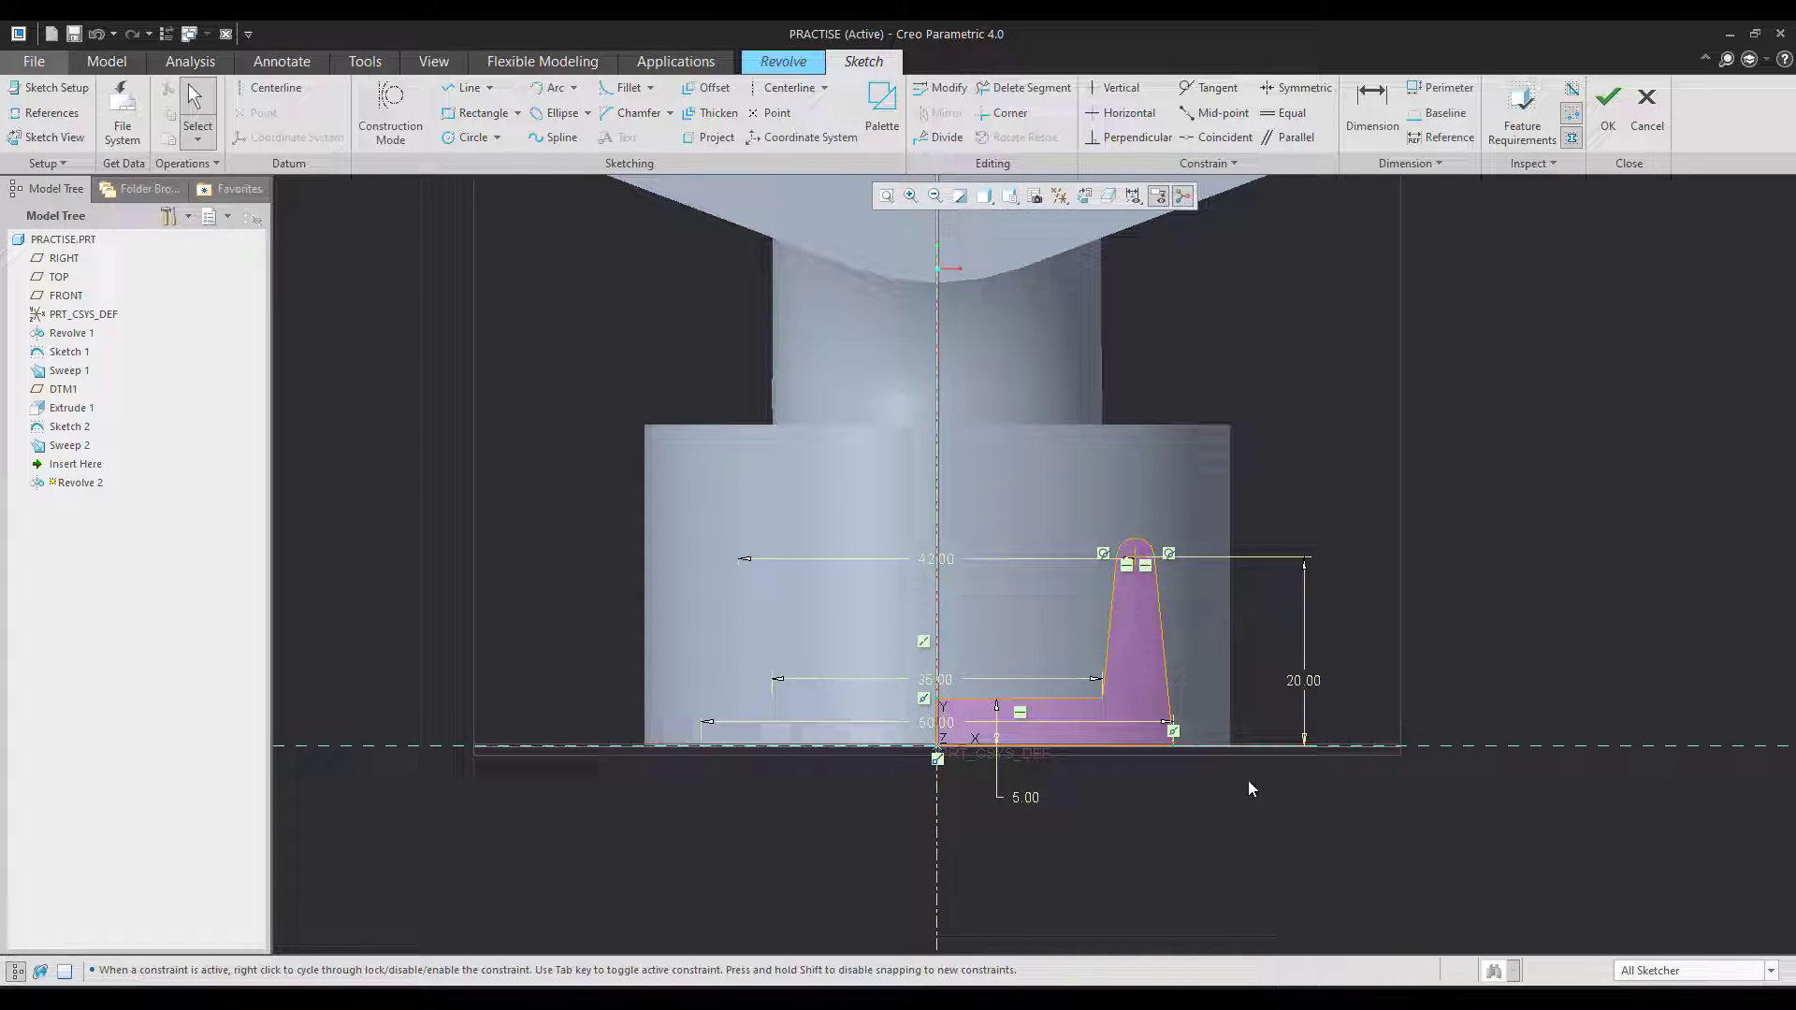
left_click(1607, 103)
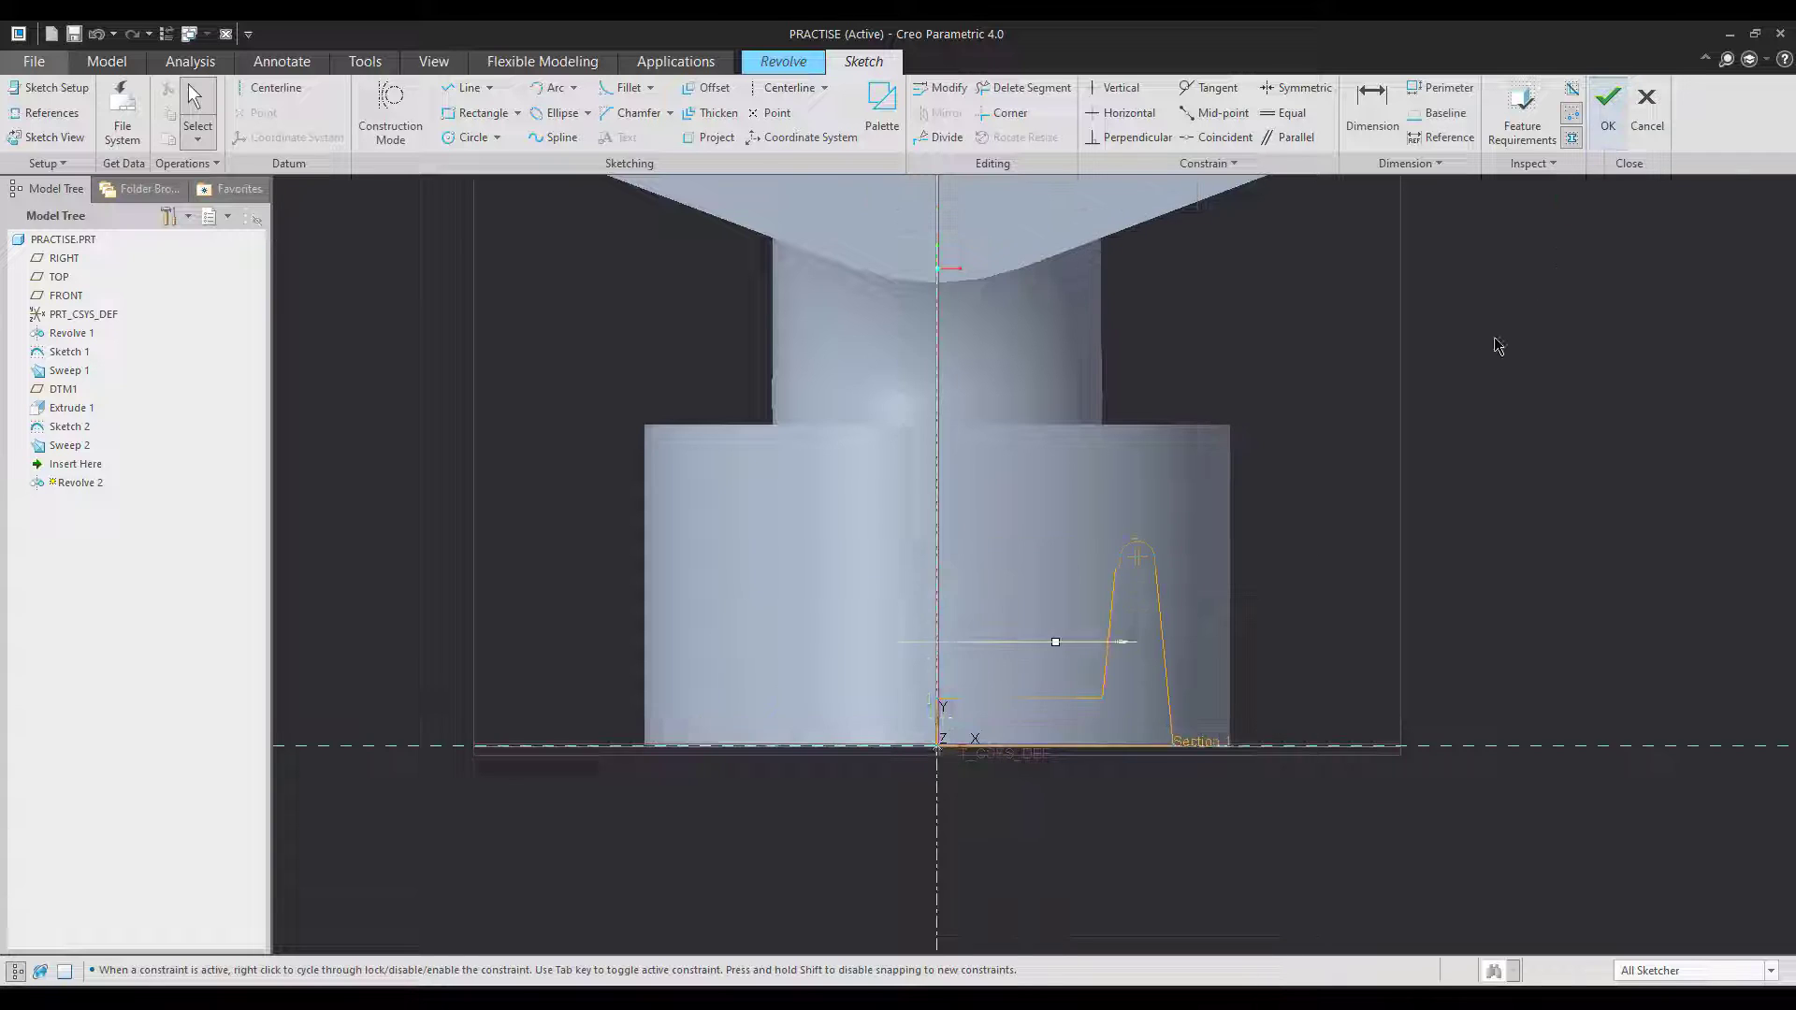
- Complete the groove revolve around the base's axis, redefining it to remove material
middle_click(1415, 541)
mouse_move(1427, 641)
middle_mouse_down()
mouse_move(1431, 553)
mouse_move(1429, 627)
middle_mouse_up()
right_click(63, 464)
left_click(96, 379)
left_click(376, 115)
middle_click(494, 510)
middle_click_drag(497, 521, 824, 456)
left_click(505, 421)
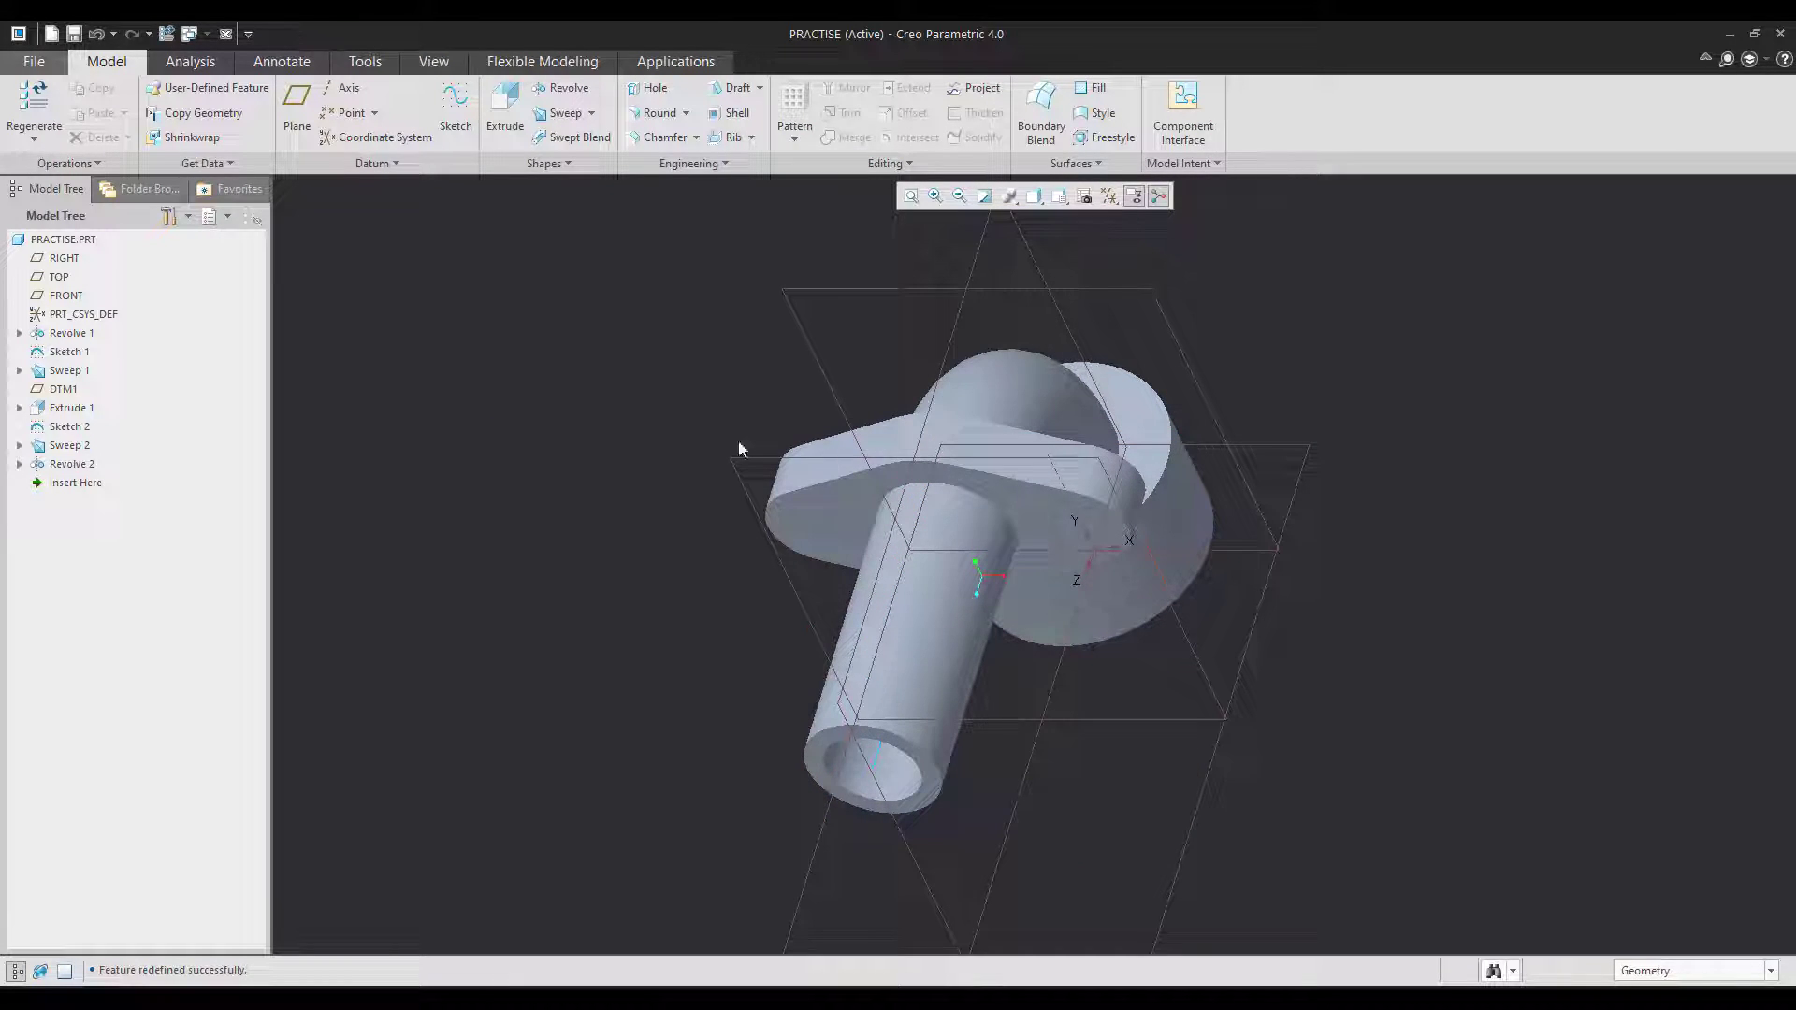
- Check the flange holes in Drawing.png and add datum points at both end-arc centres in the flange extrusion's sketch
key("alt+Tab")
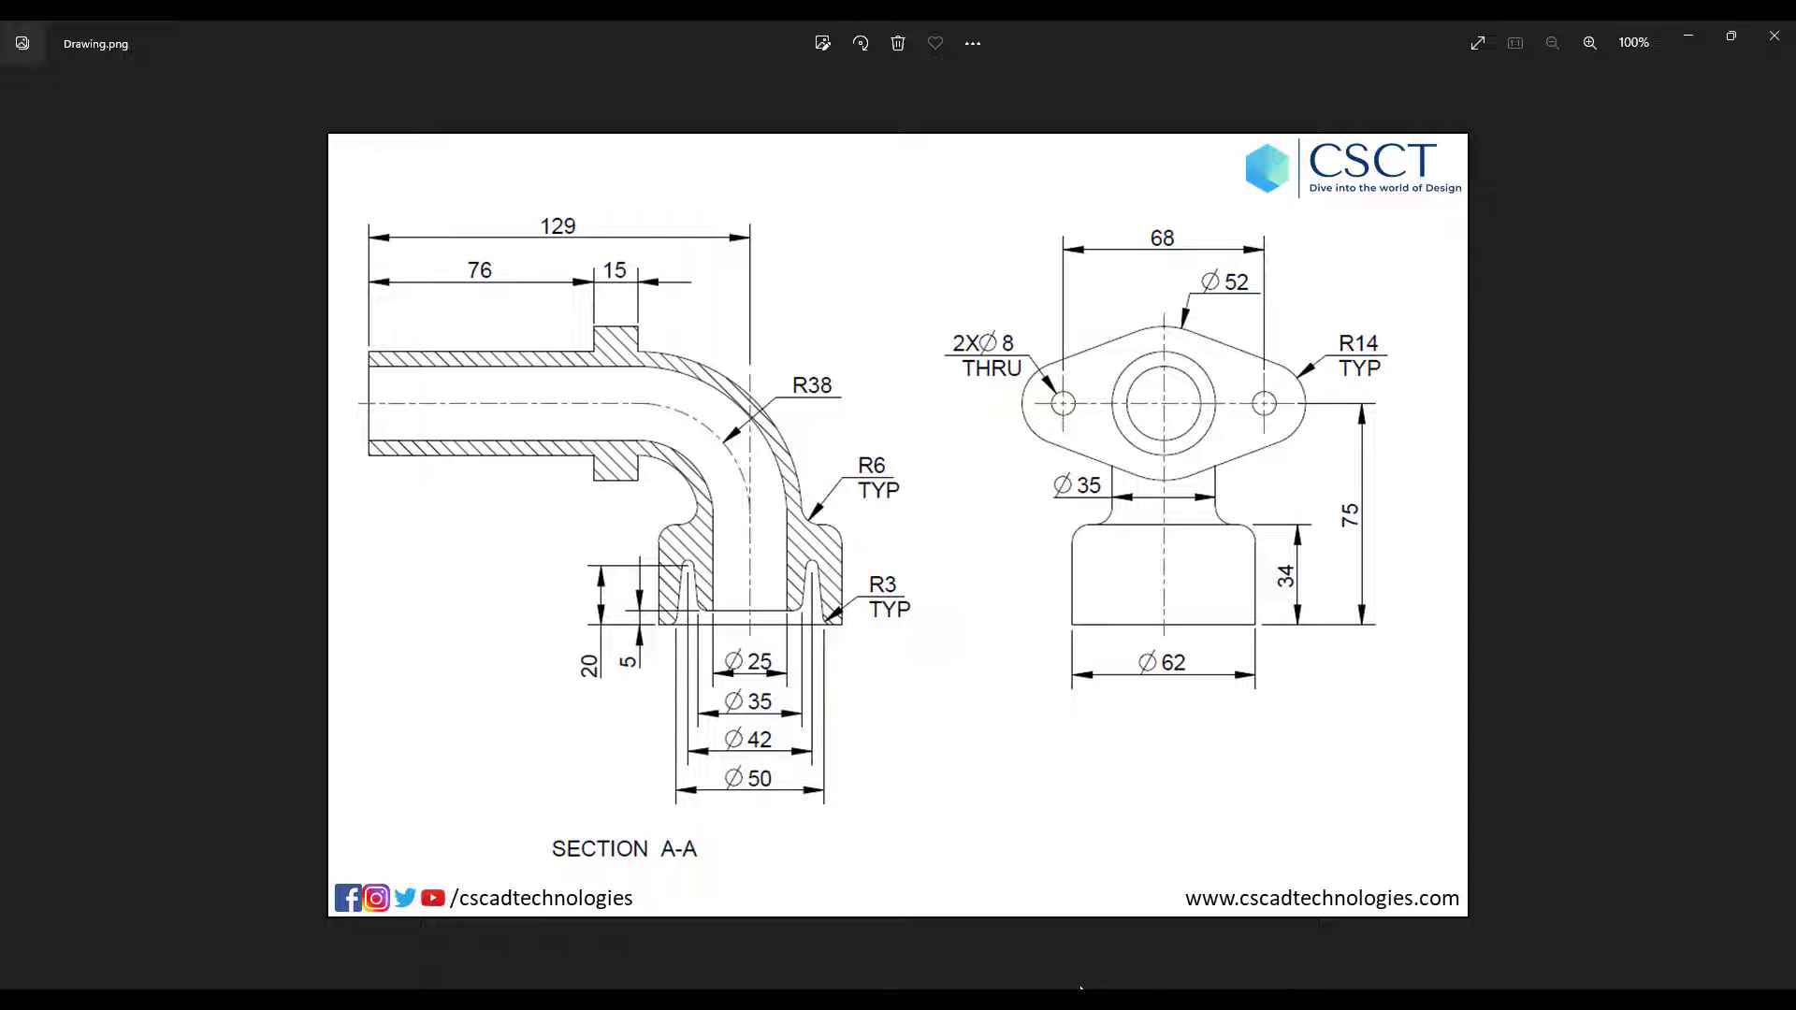
key("alt+Tab")
left_click(72, 408)
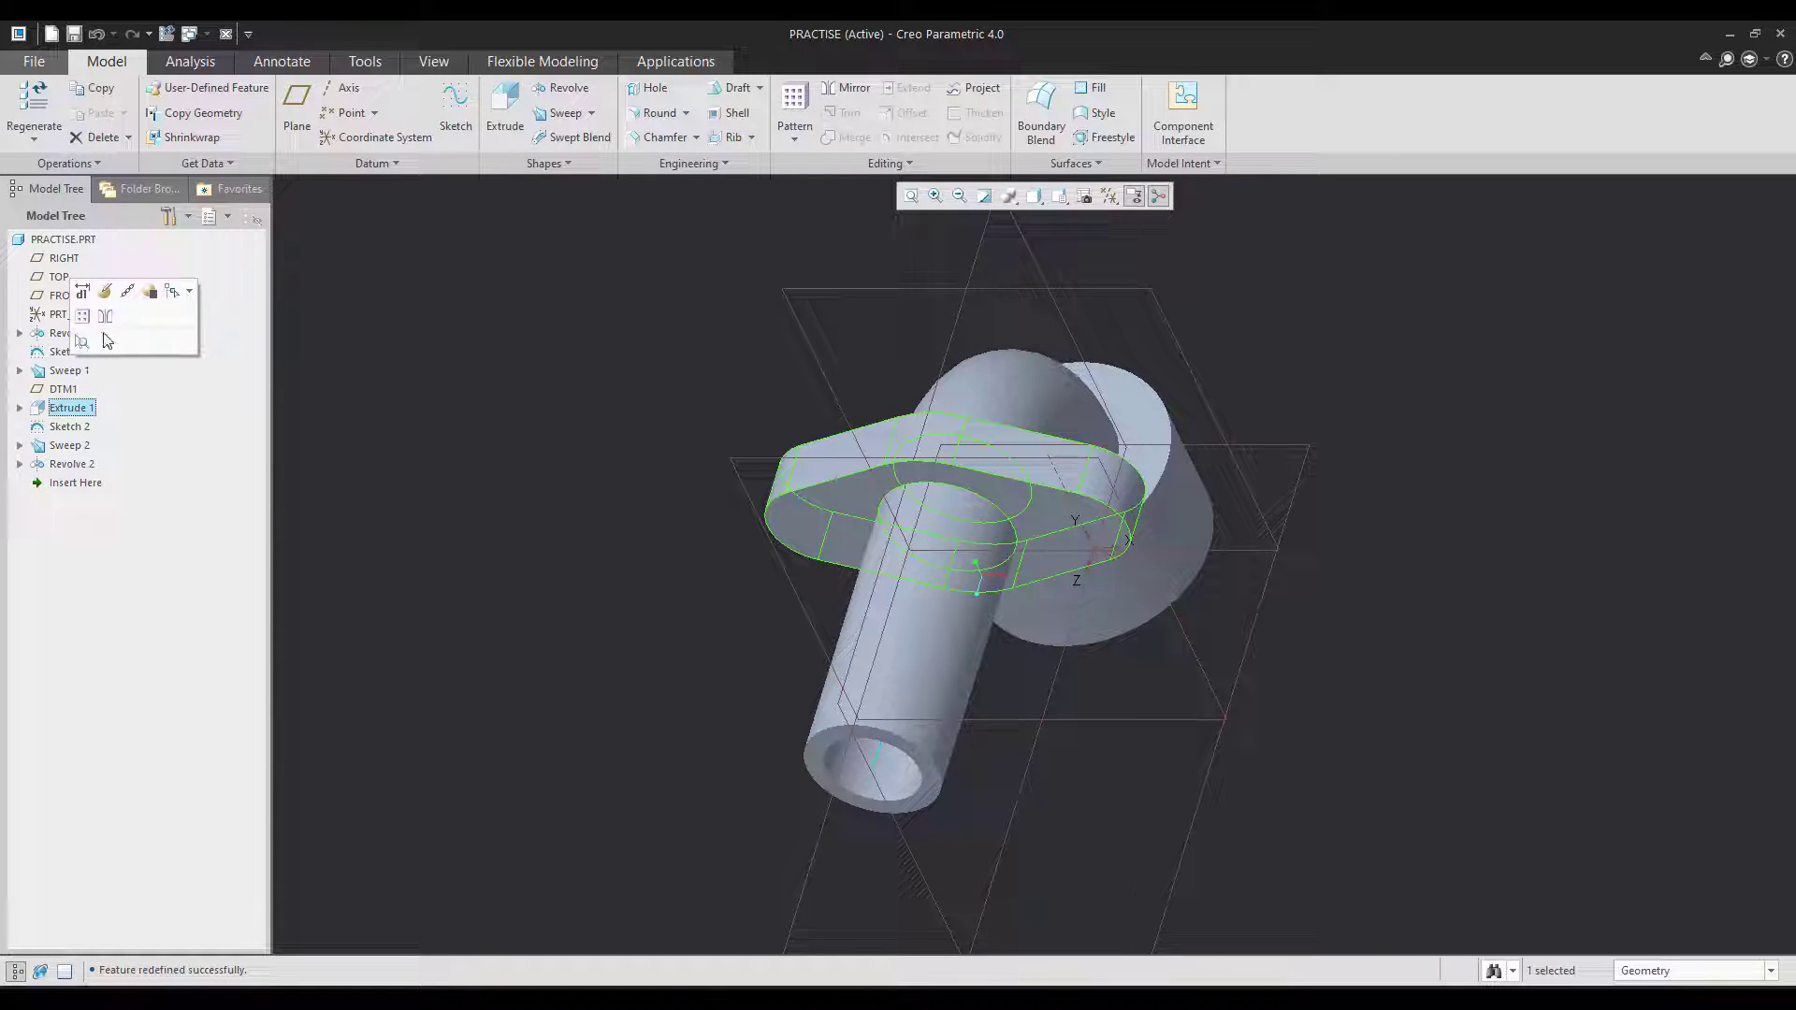
left_click(111, 297)
left_click(124, 173)
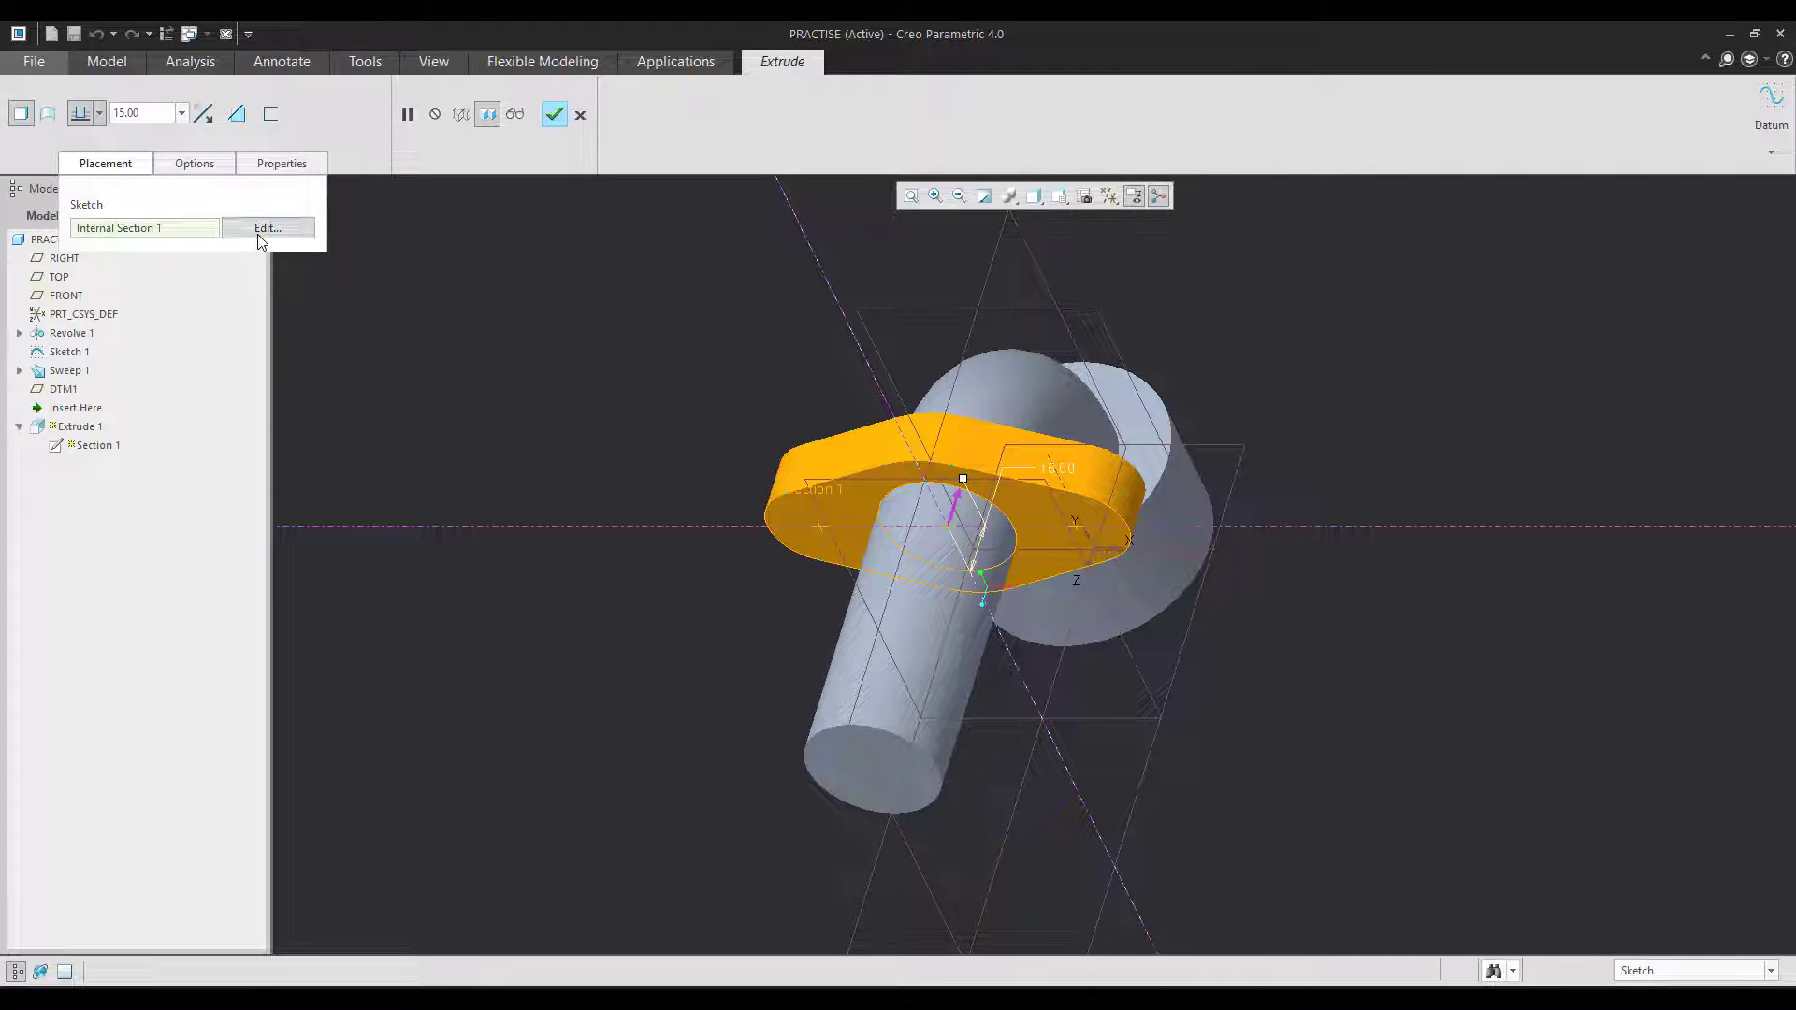
left_click(257, 229)
left_click(267, 114)
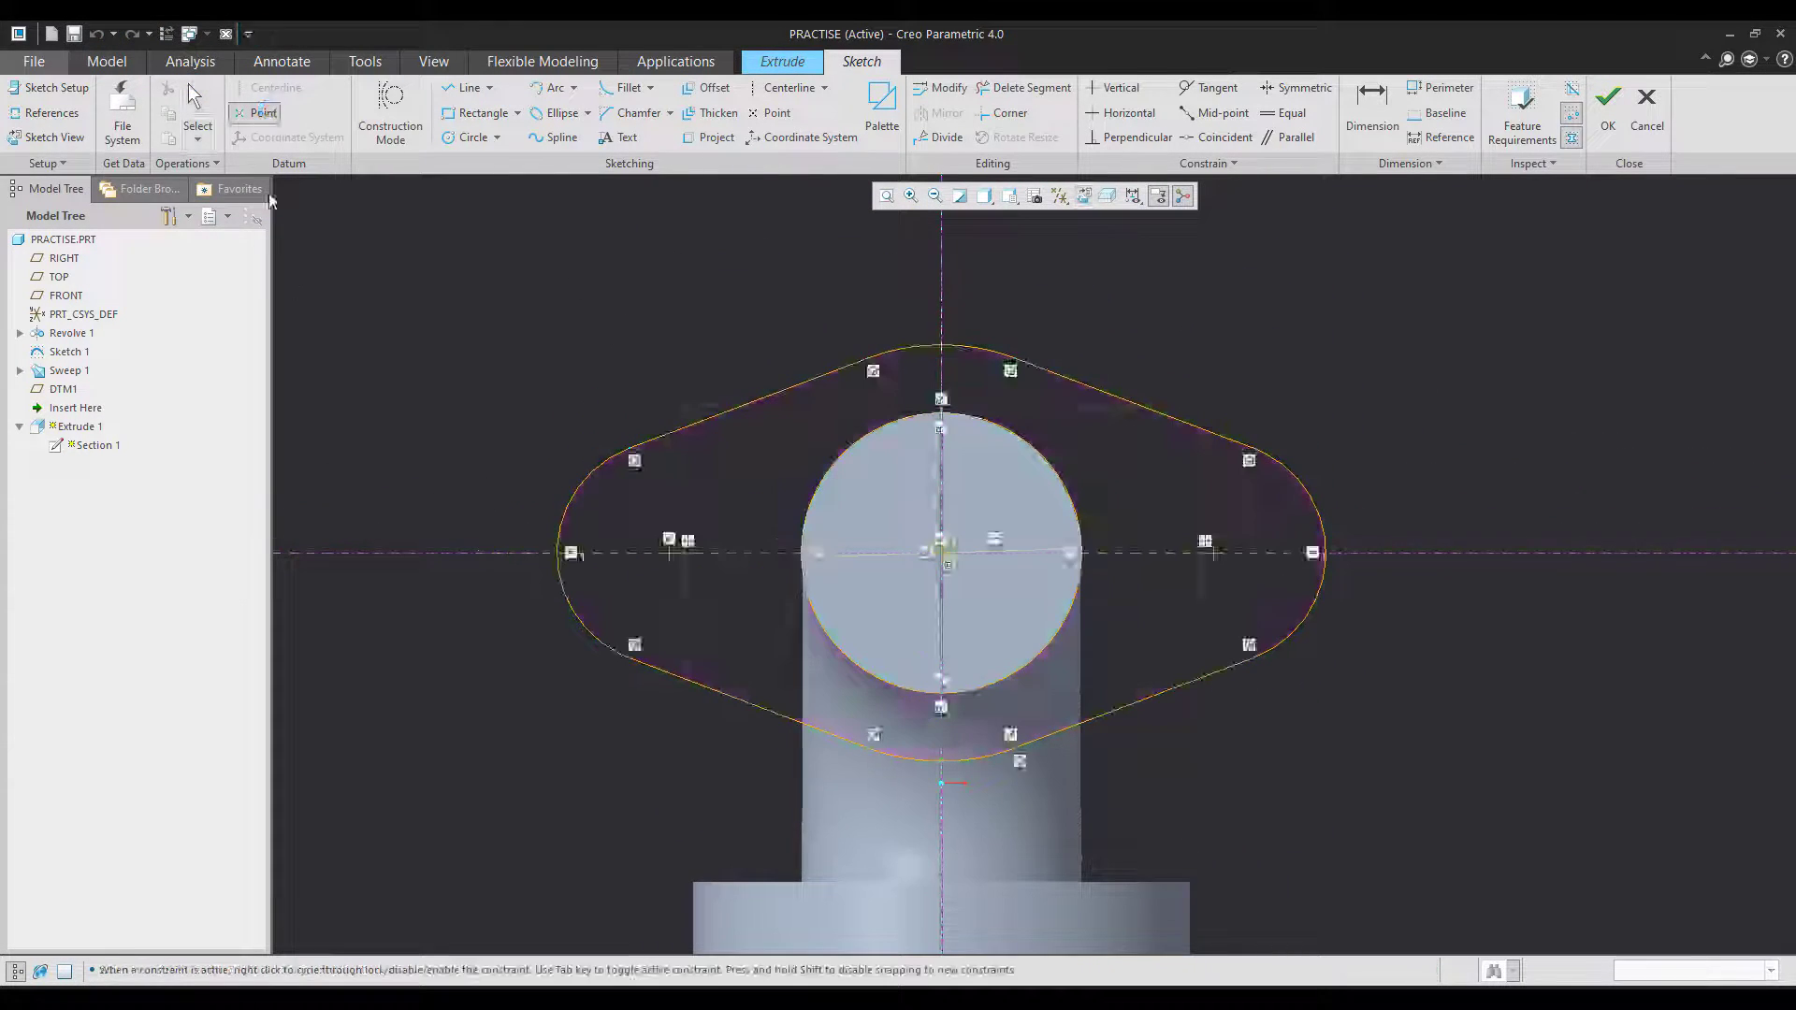
left_click(670, 553)
left_click(1213, 554)
middle_click(1213, 553)
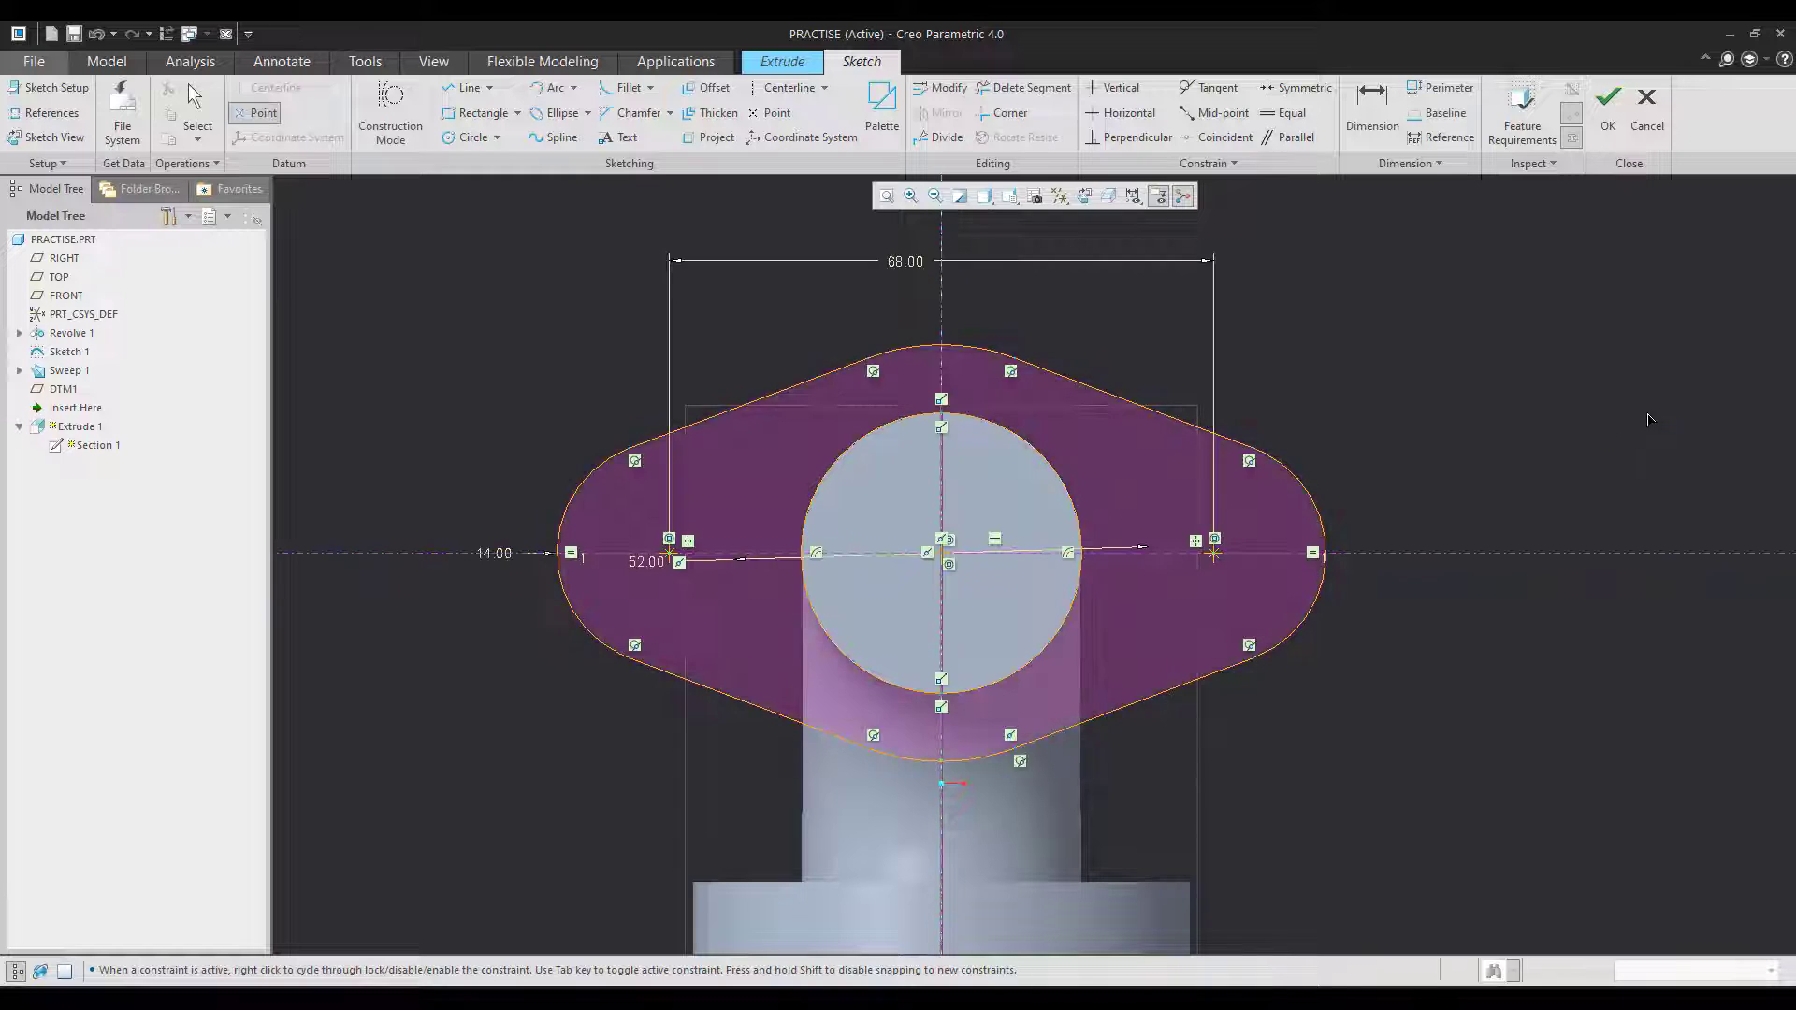
left_click(1608, 96)
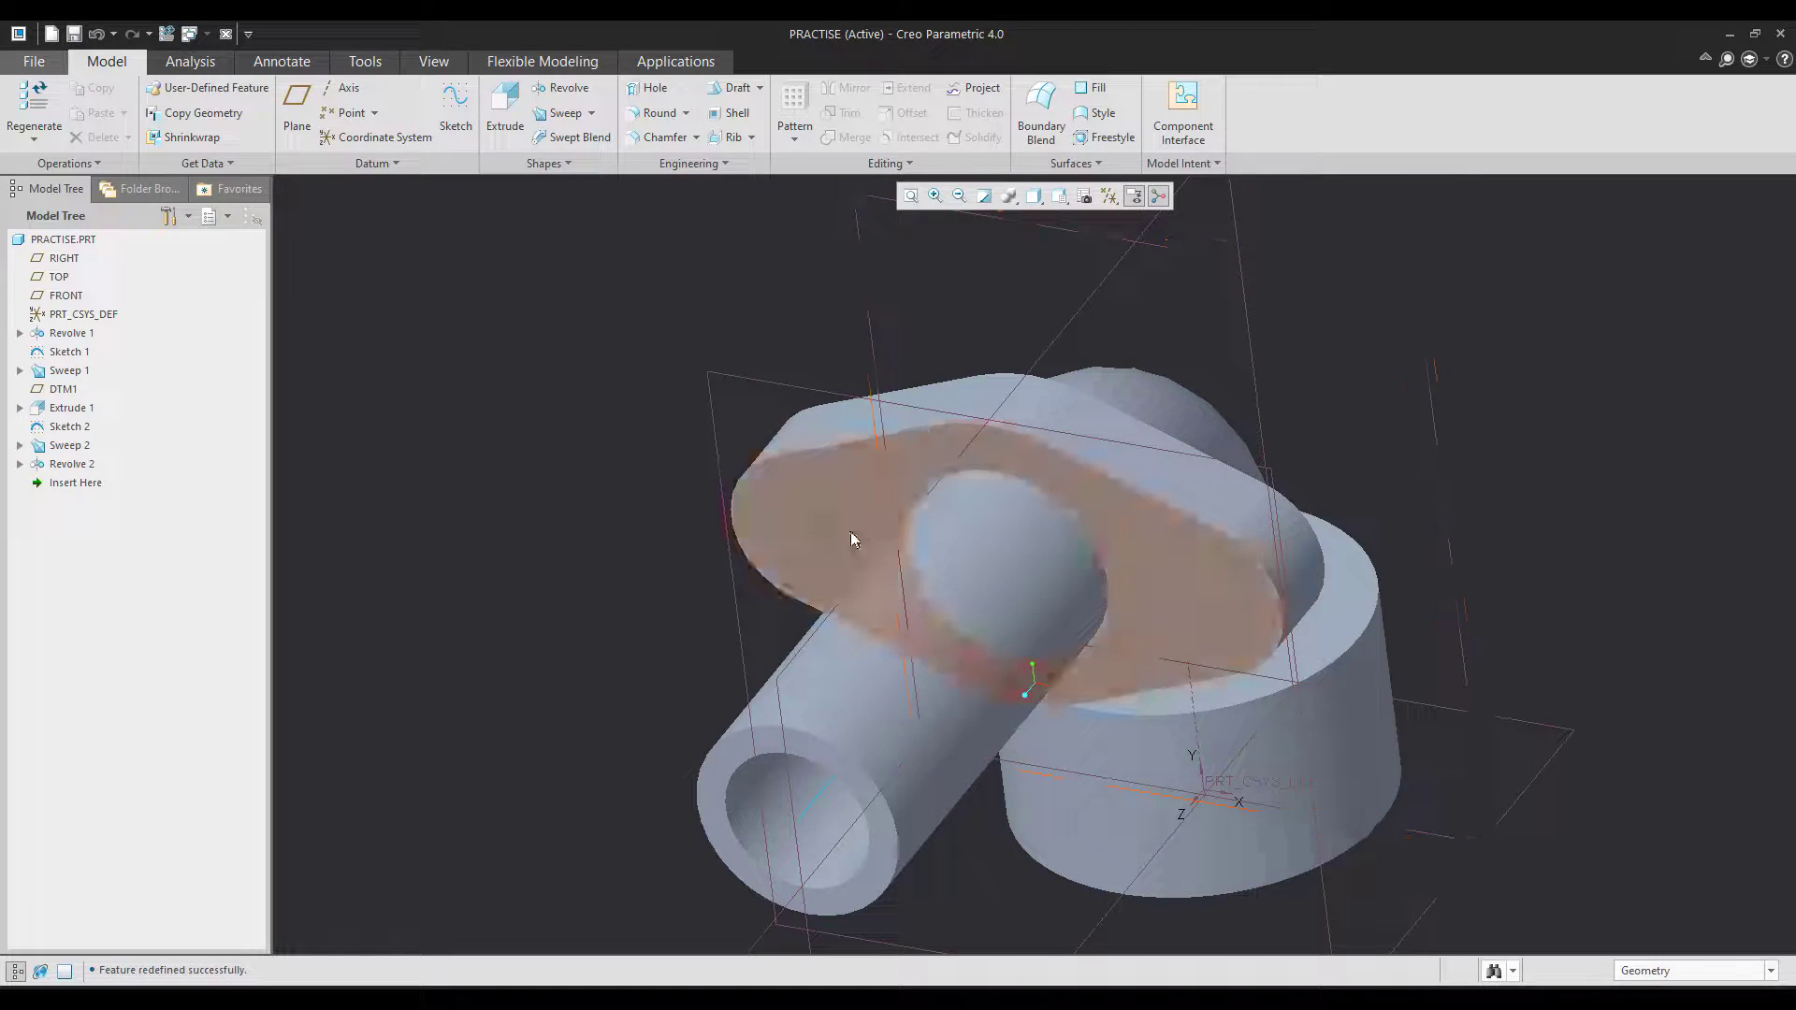
- Following Drawing.png, create a hole of diameter 8 through the flange at one of the end-arc datum points
left_click(832, 508)
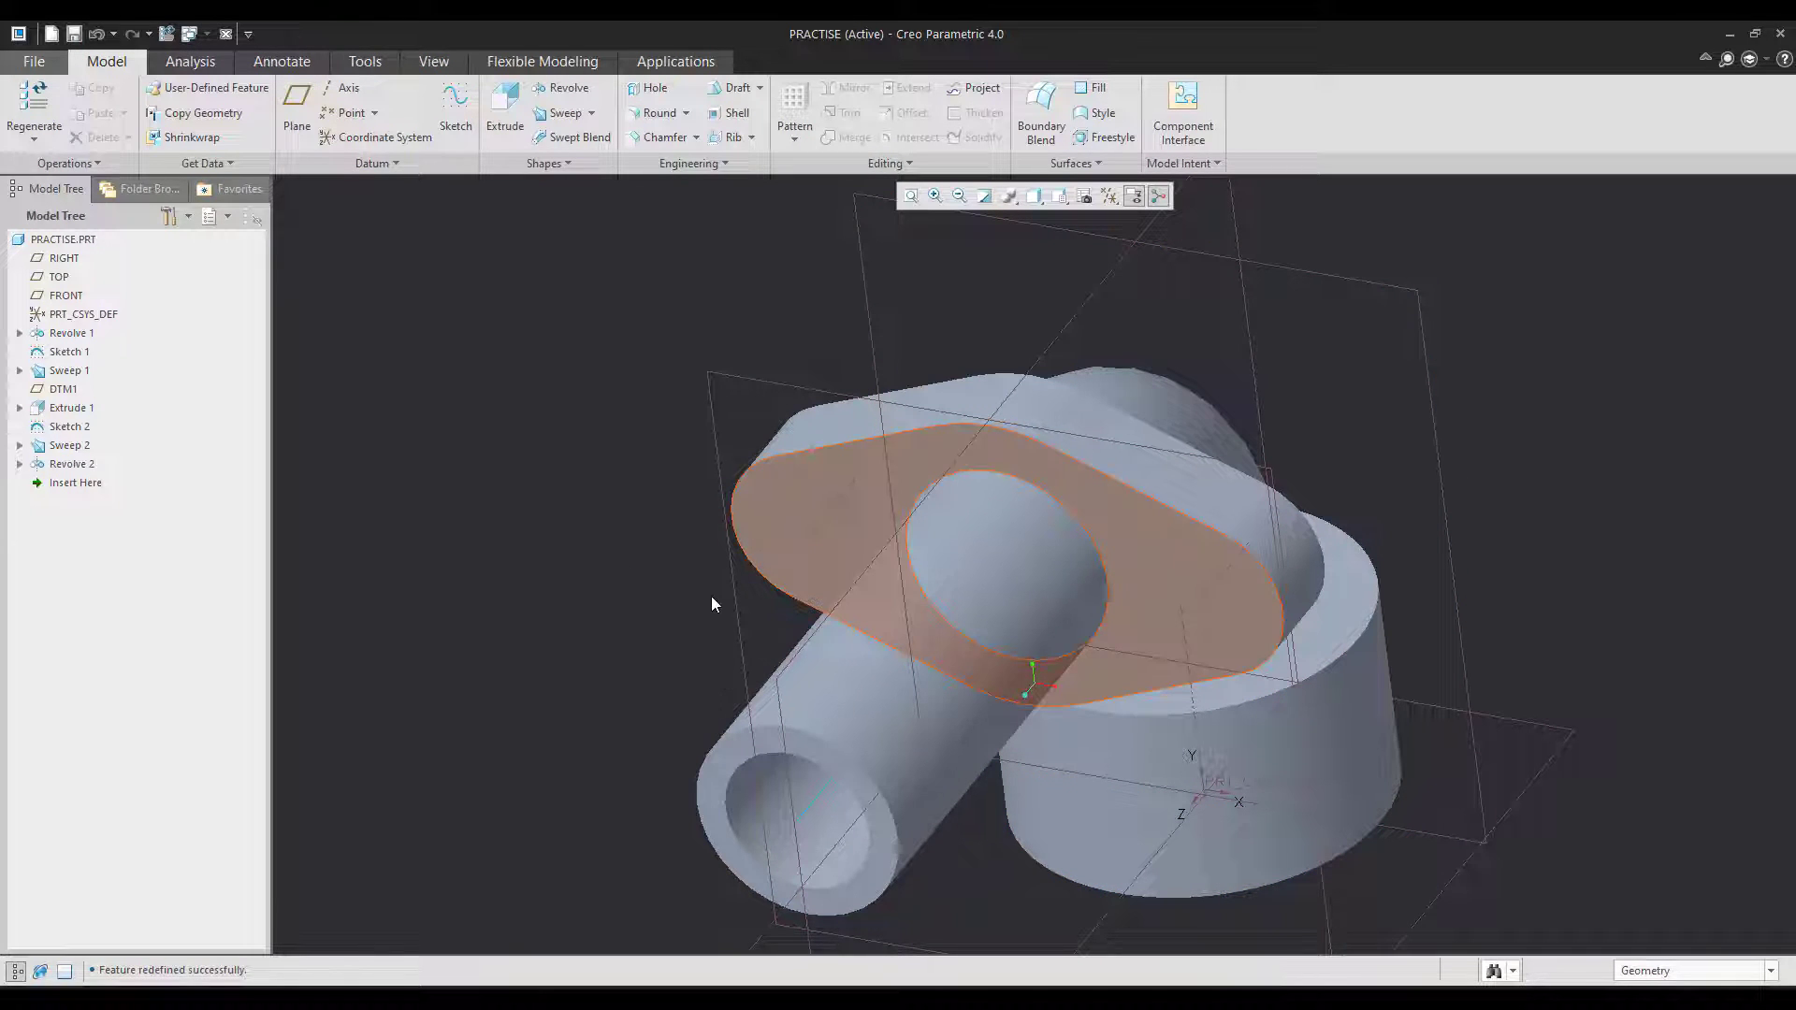
left_click(650, 88)
left_click_drag(832, 514, 810, 531)
left_click(1262, 999)
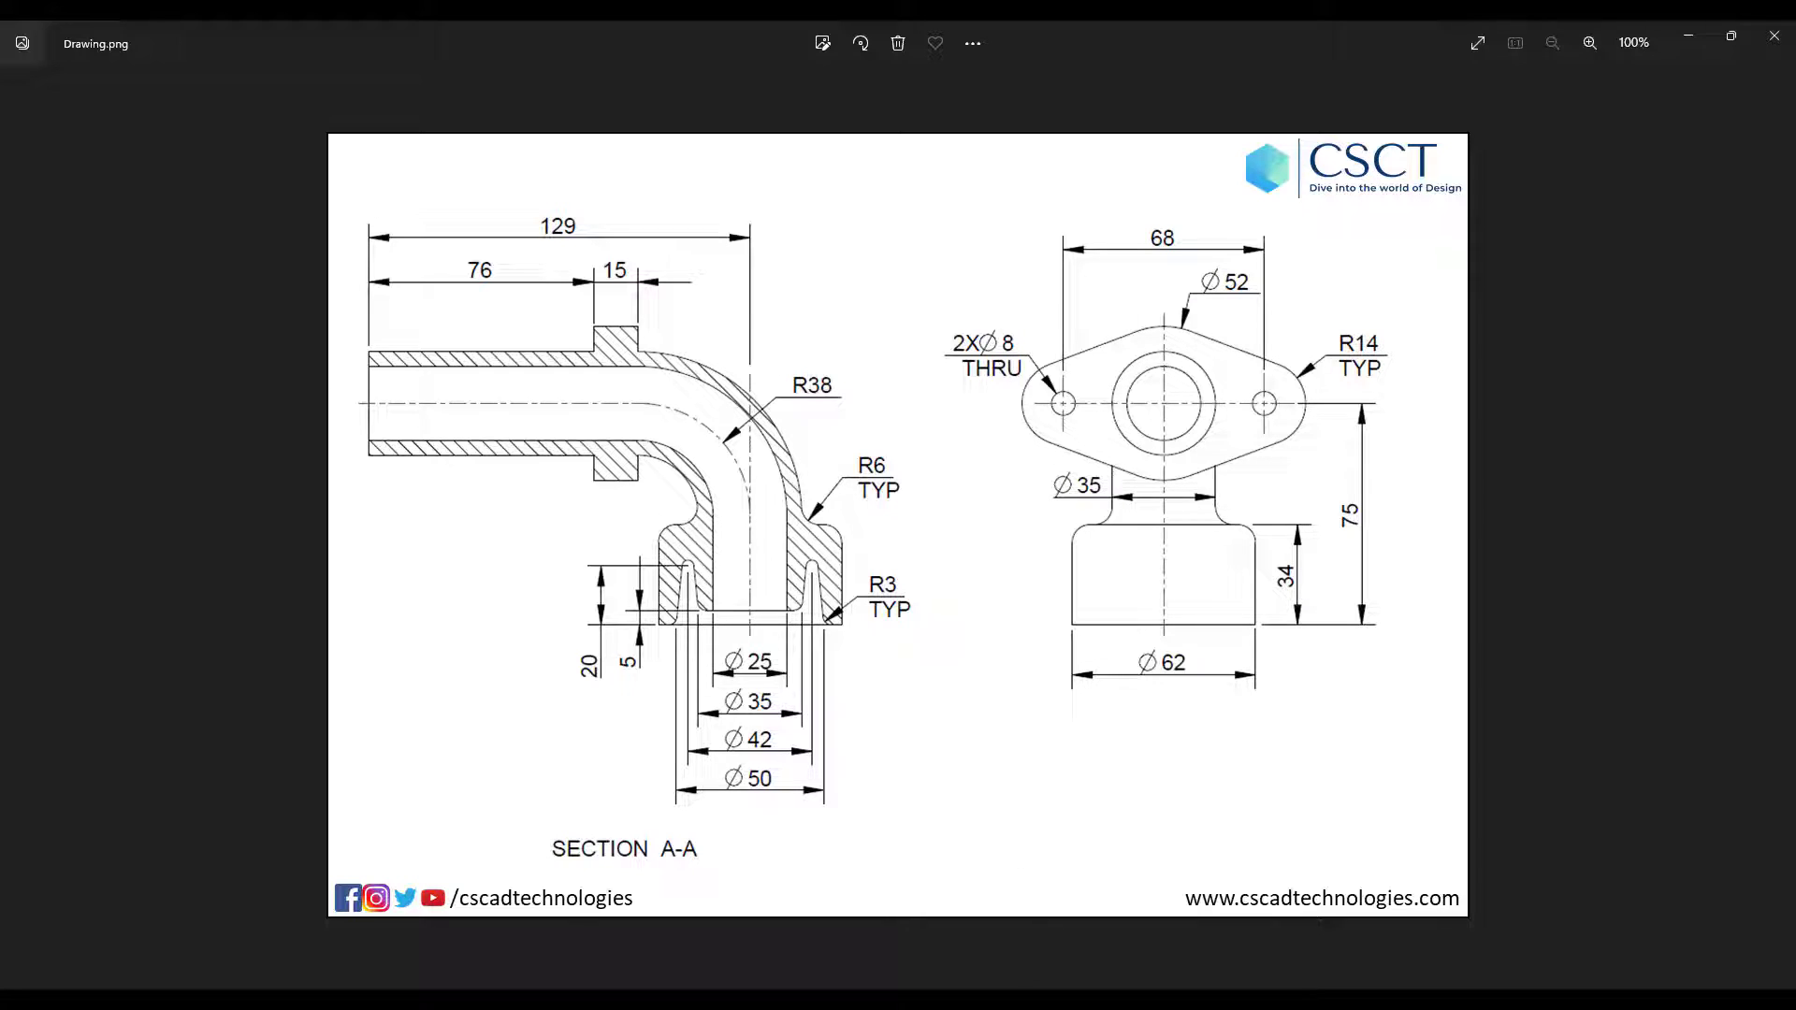
key("alt+Tab")
double_click(204, 114)
type("8")
key("Return")
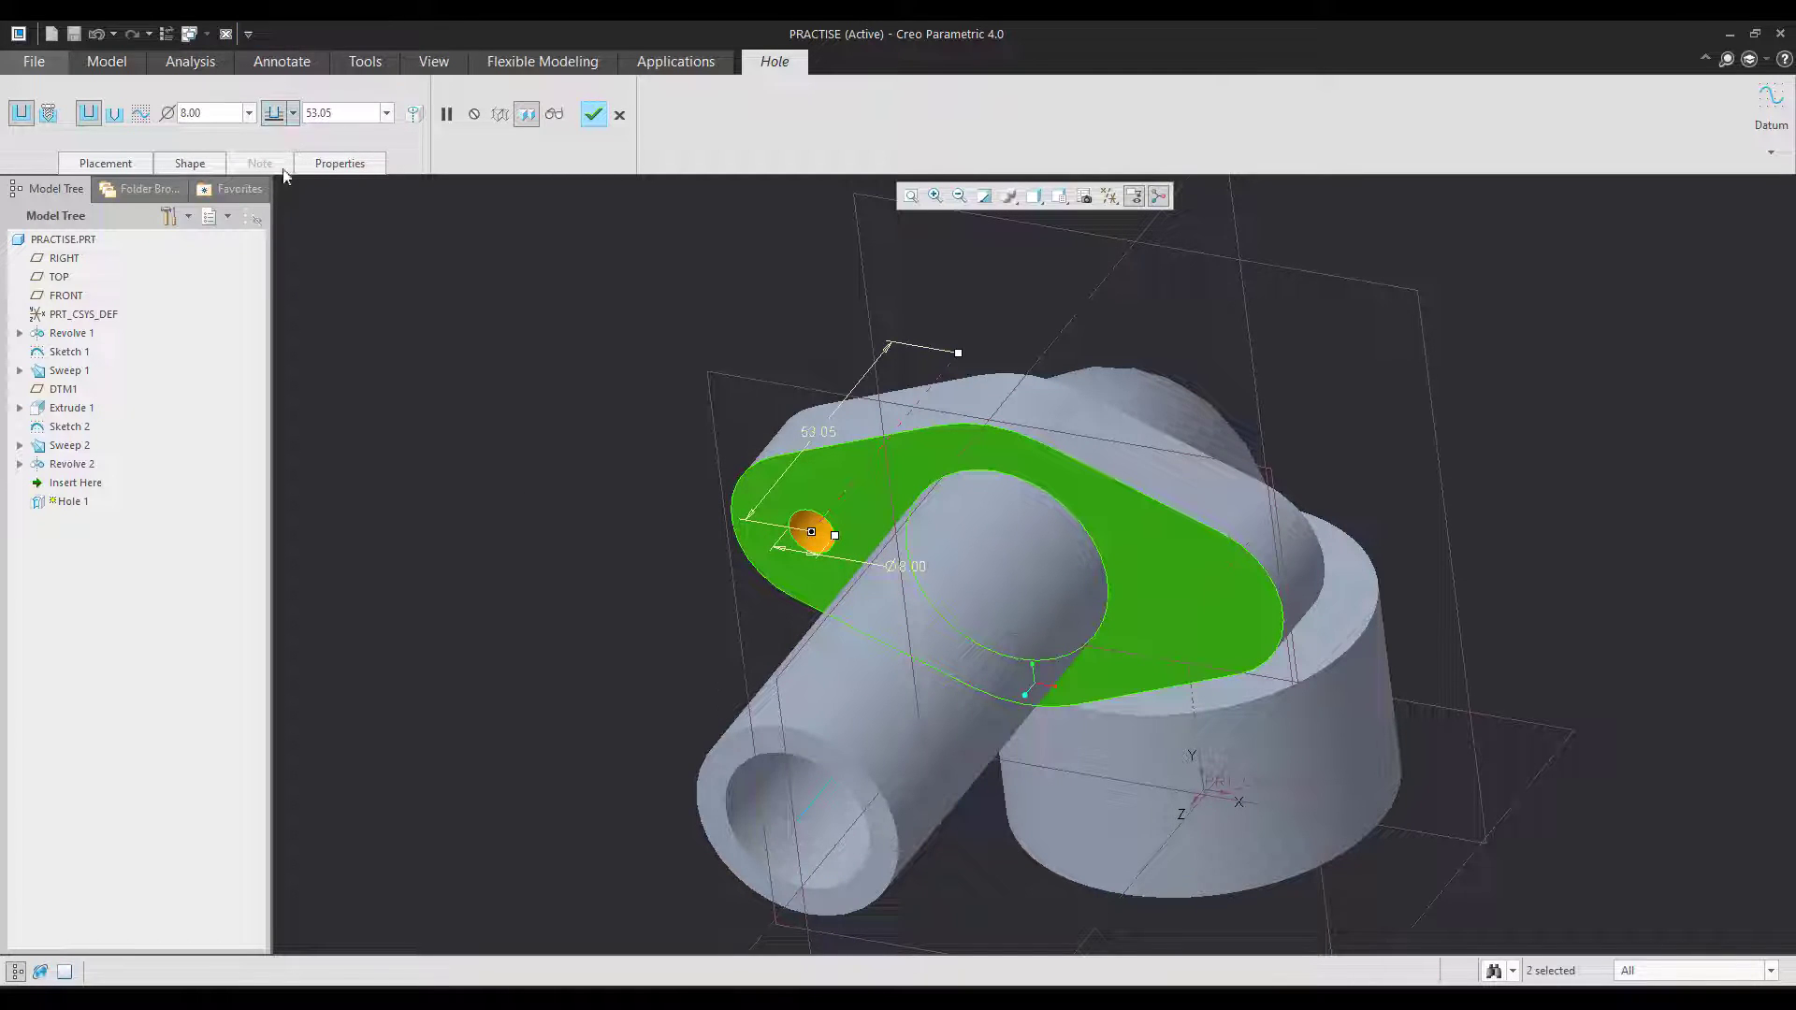
left_click(592, 113)
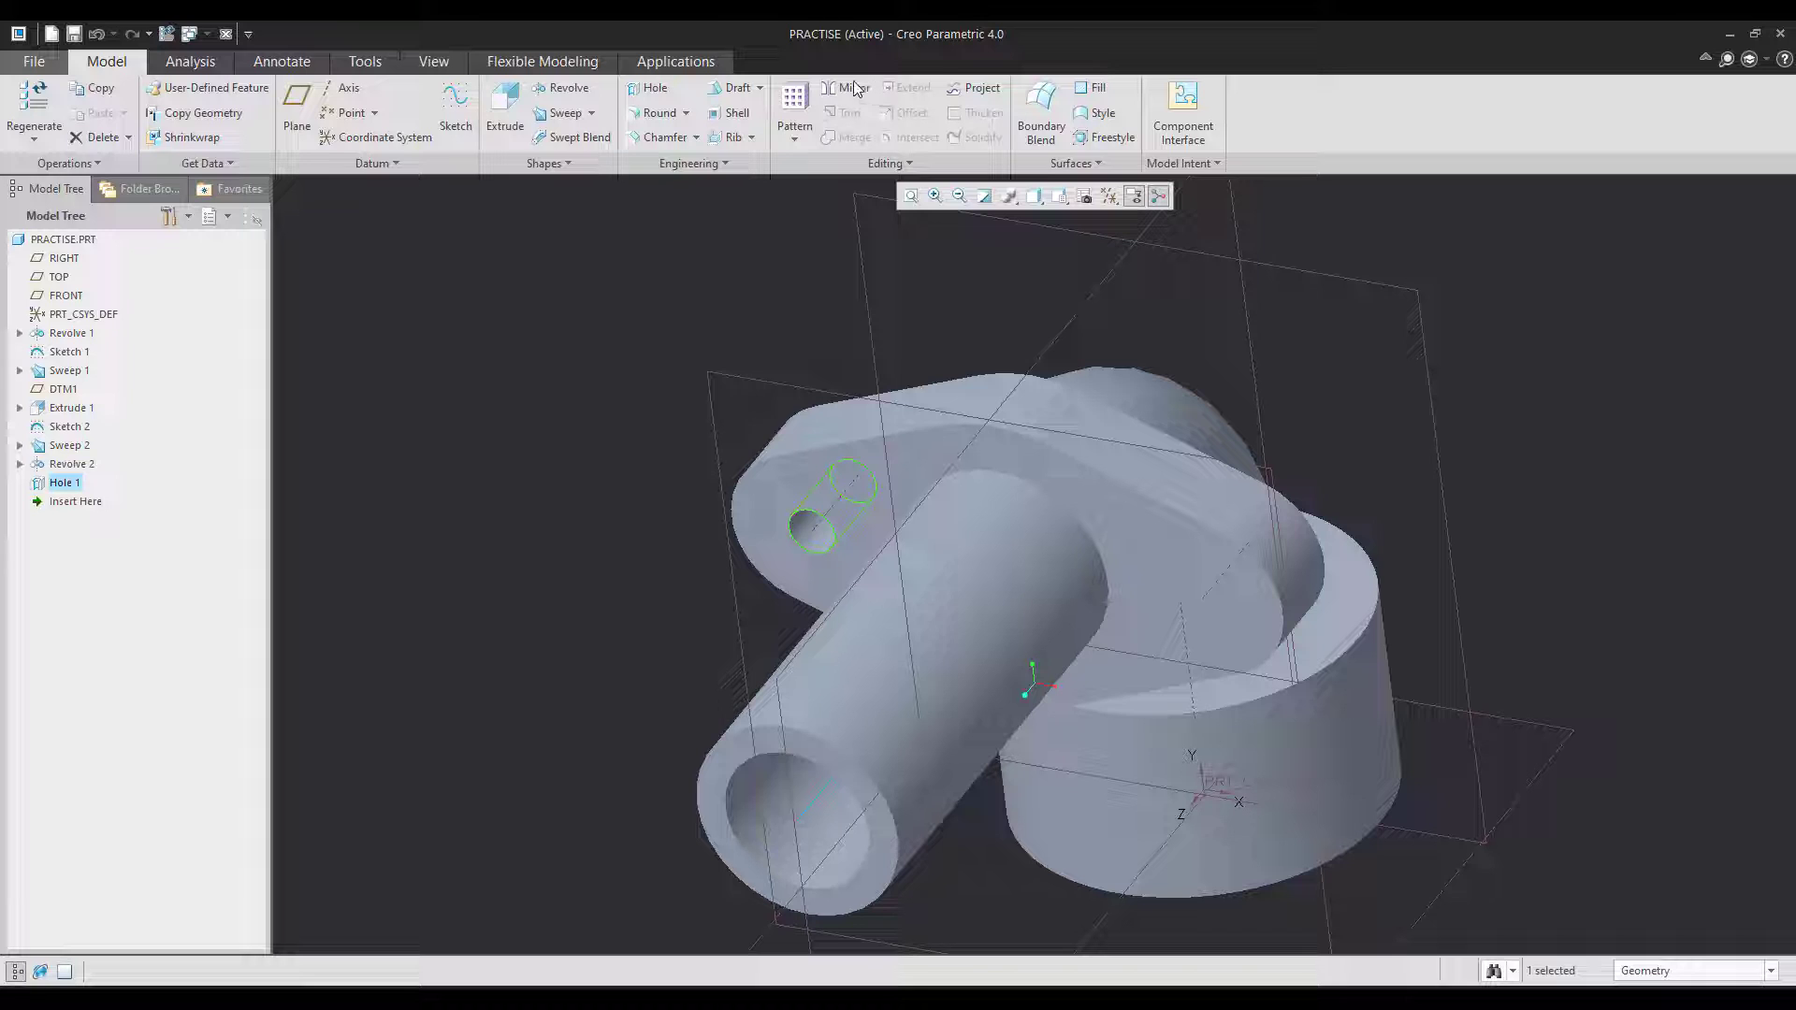
- Mirror the flange hole about the part's vertical symmetry plane to the flange's opposite end
left_click(856, 88)
left_click(1080, 308)
middle_click(1637, 402)
middle_click_drag(1594, 481, 1534, 525)
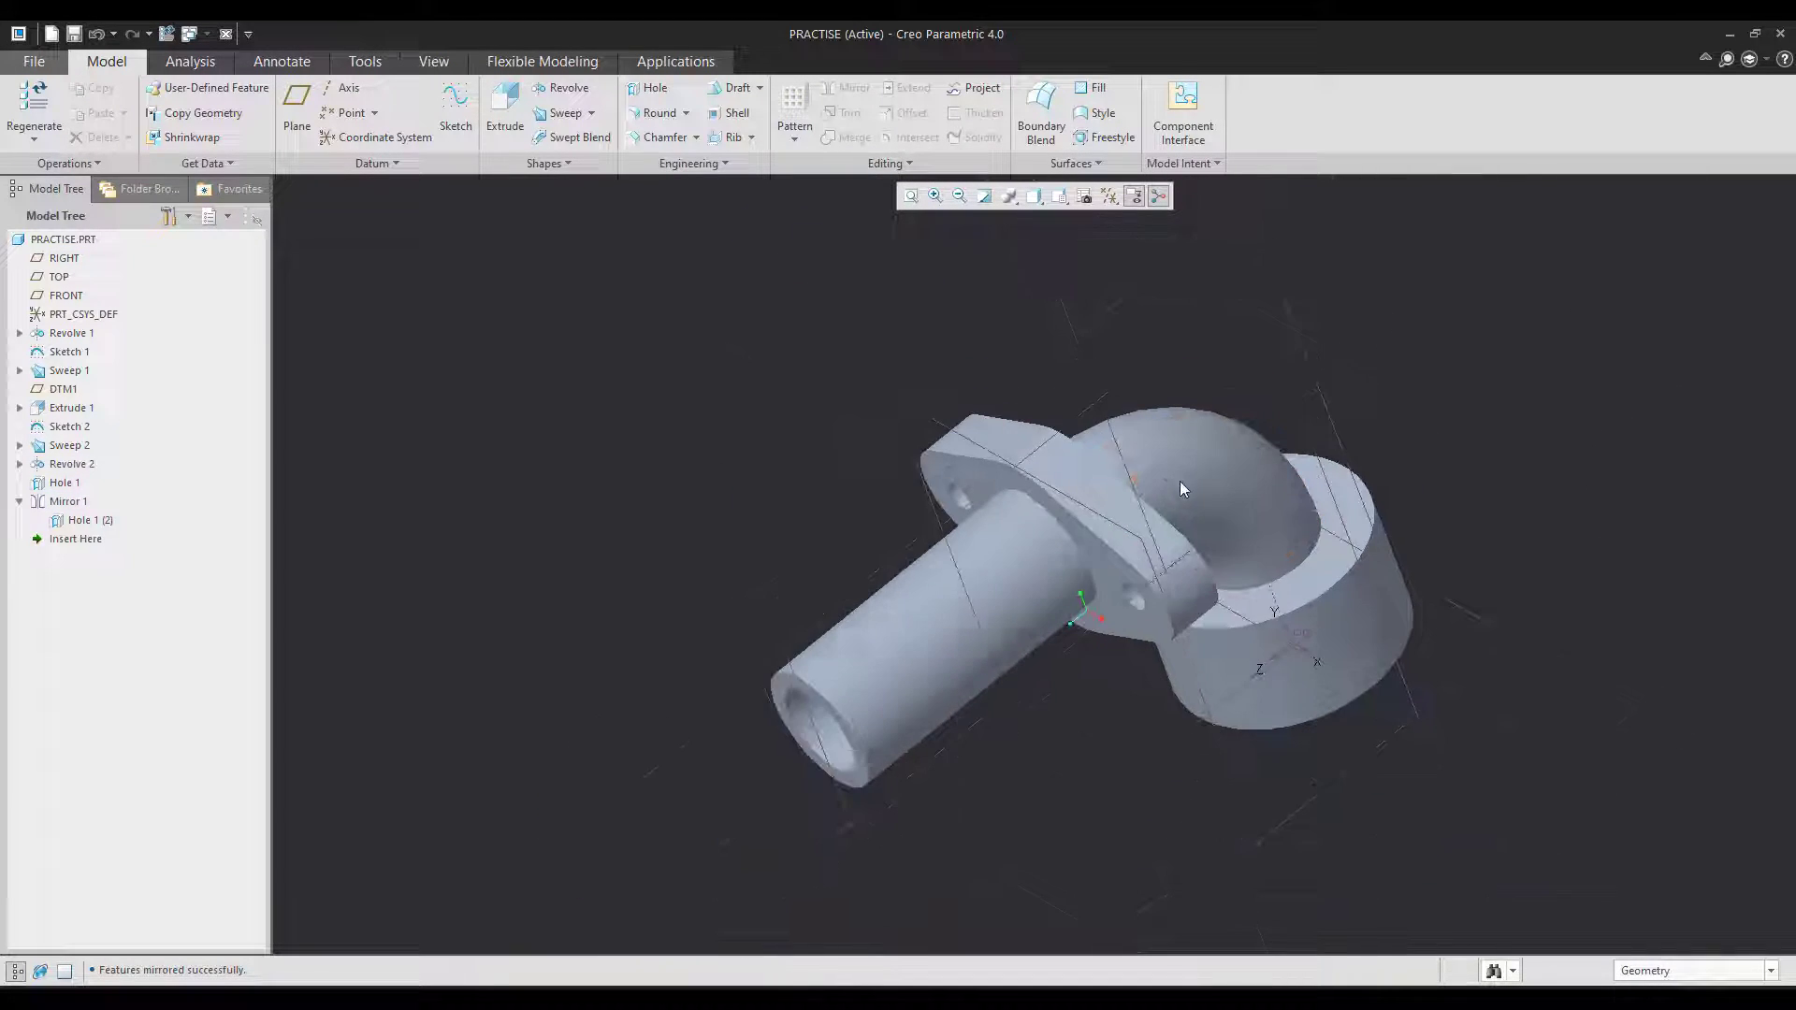
- Following Drawing.png, round the pipe-to-base junction and the base's upper outer edge with radius 6
scroll(1179, 480, "down", 3)
middle_click_drag(1178, 480, 1102, 890)
key("alt+Tab")
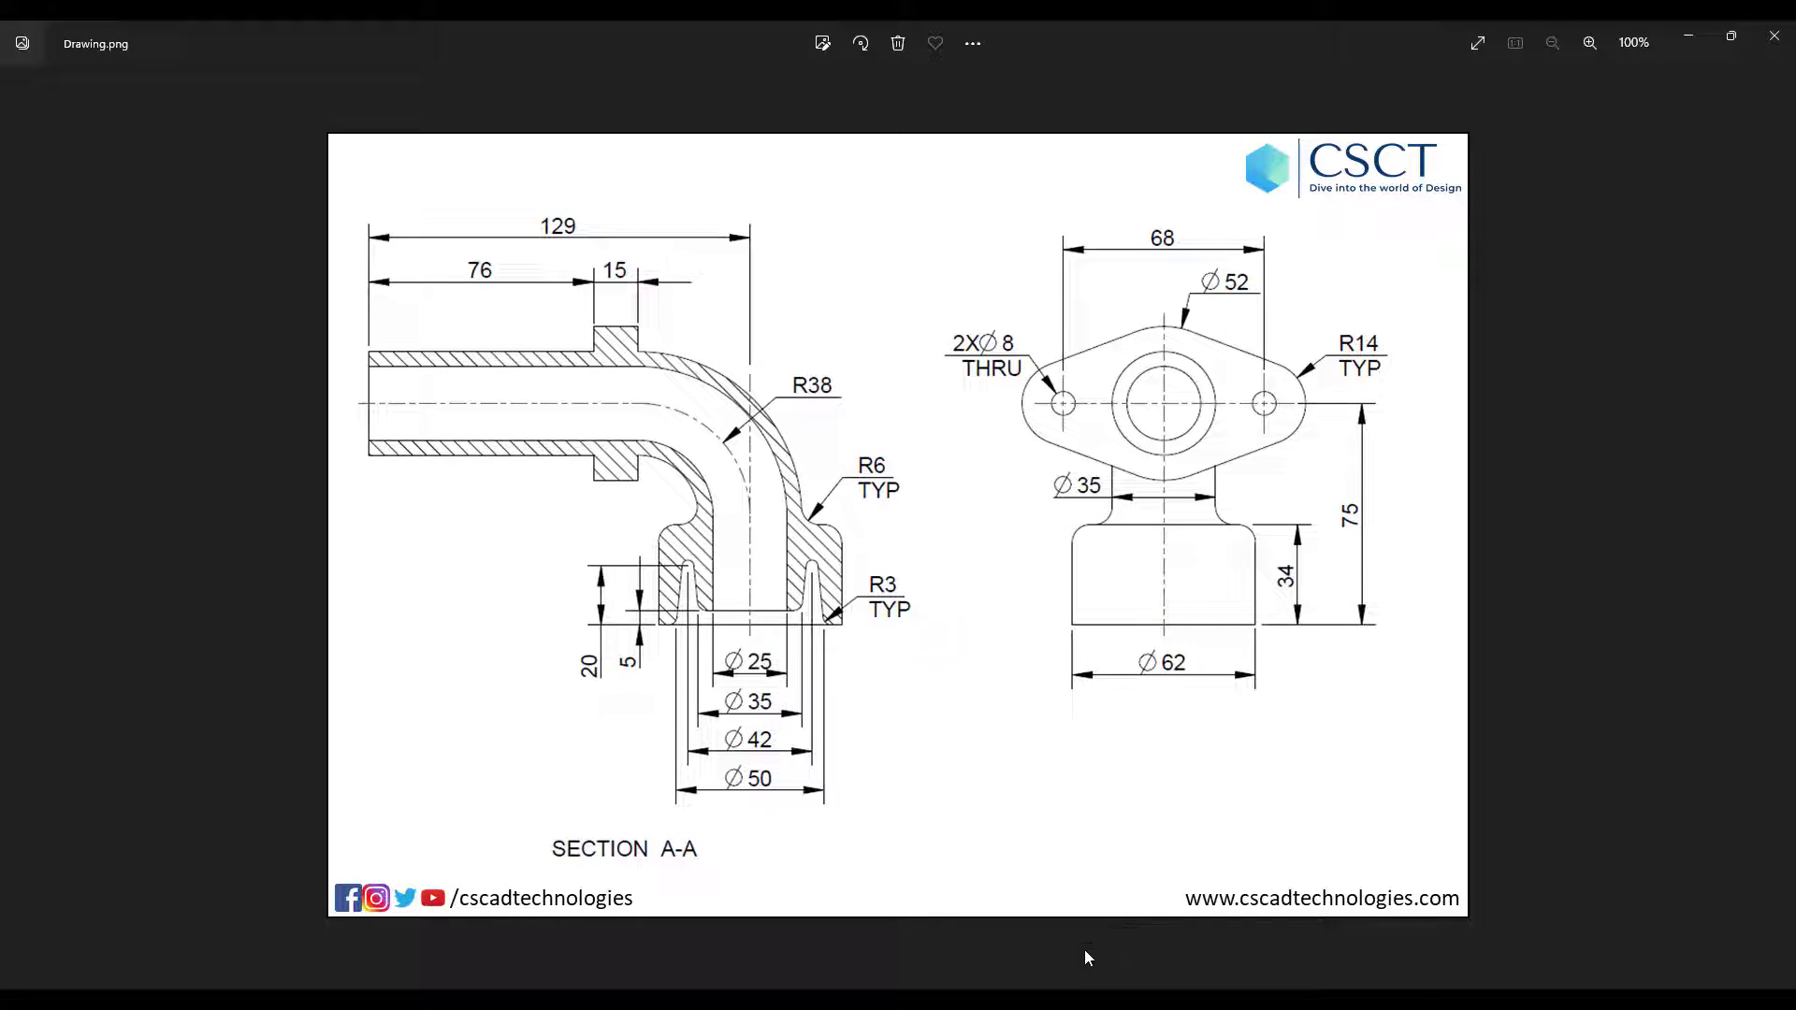
key("alt+Tab")
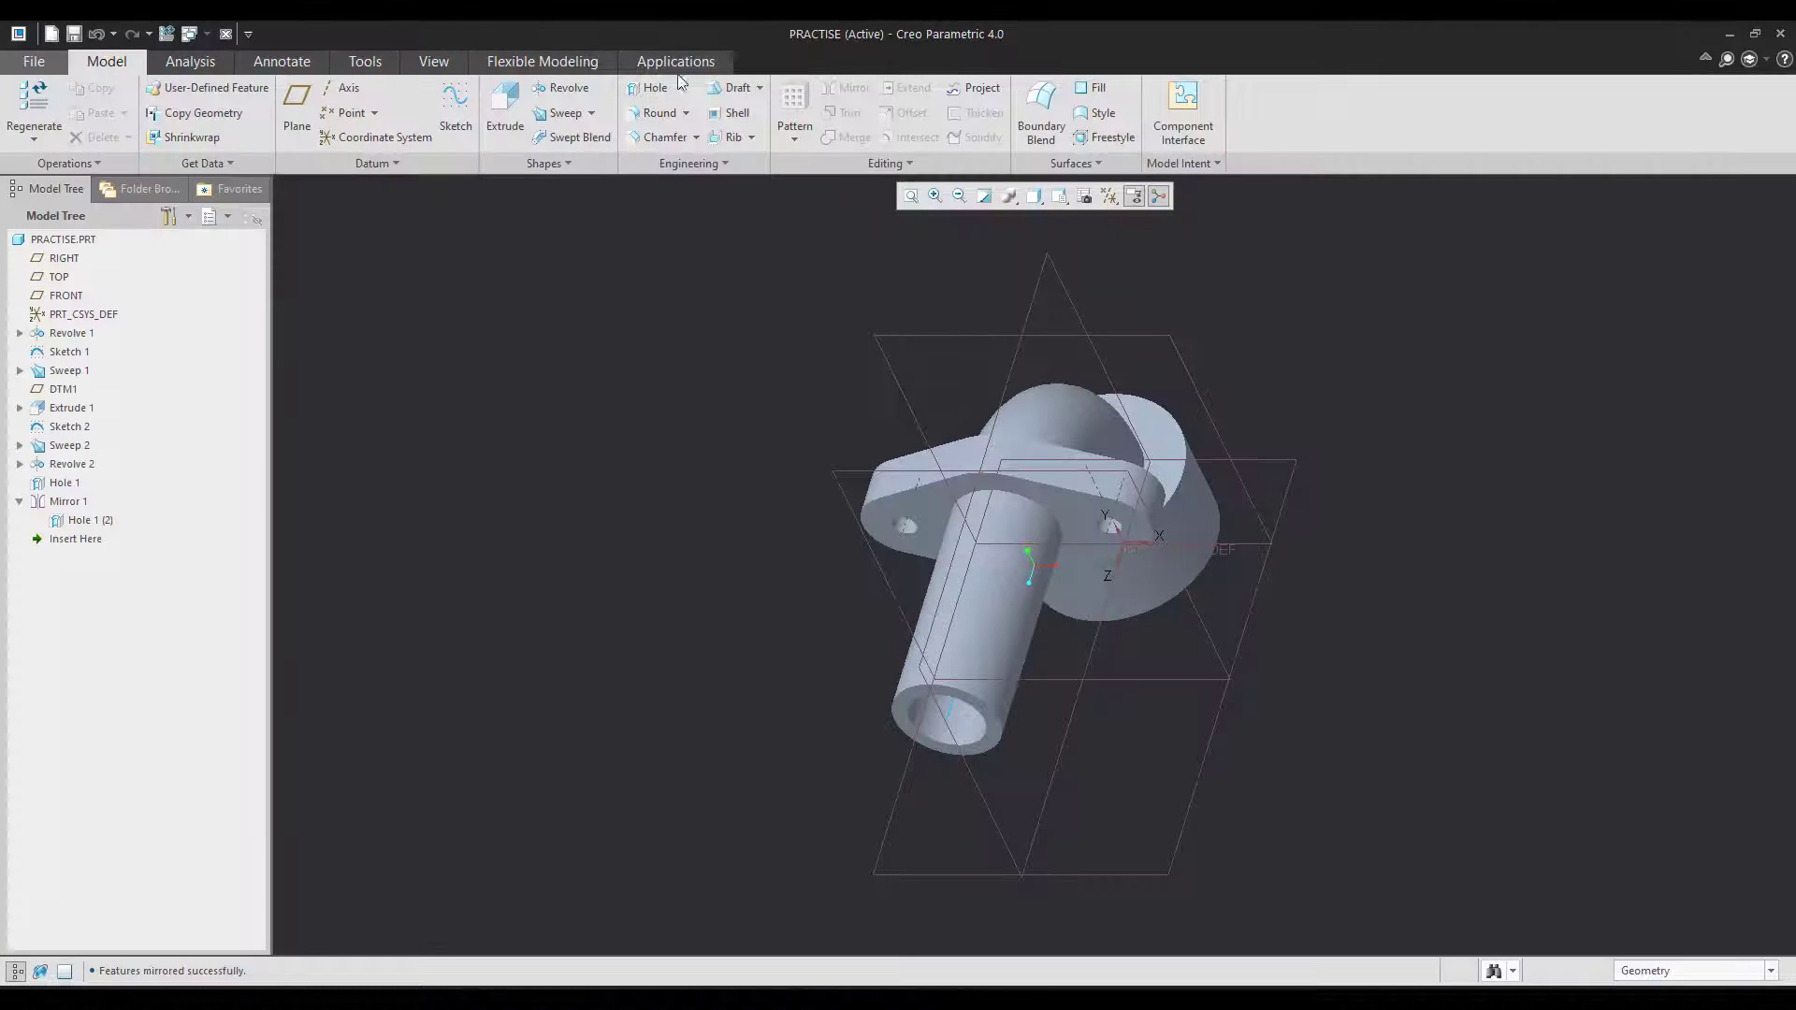
left_click(642, 120)
scroll(1173, 450, "up", 4)
middle_click_drag(1173, 451, 1187, 589)
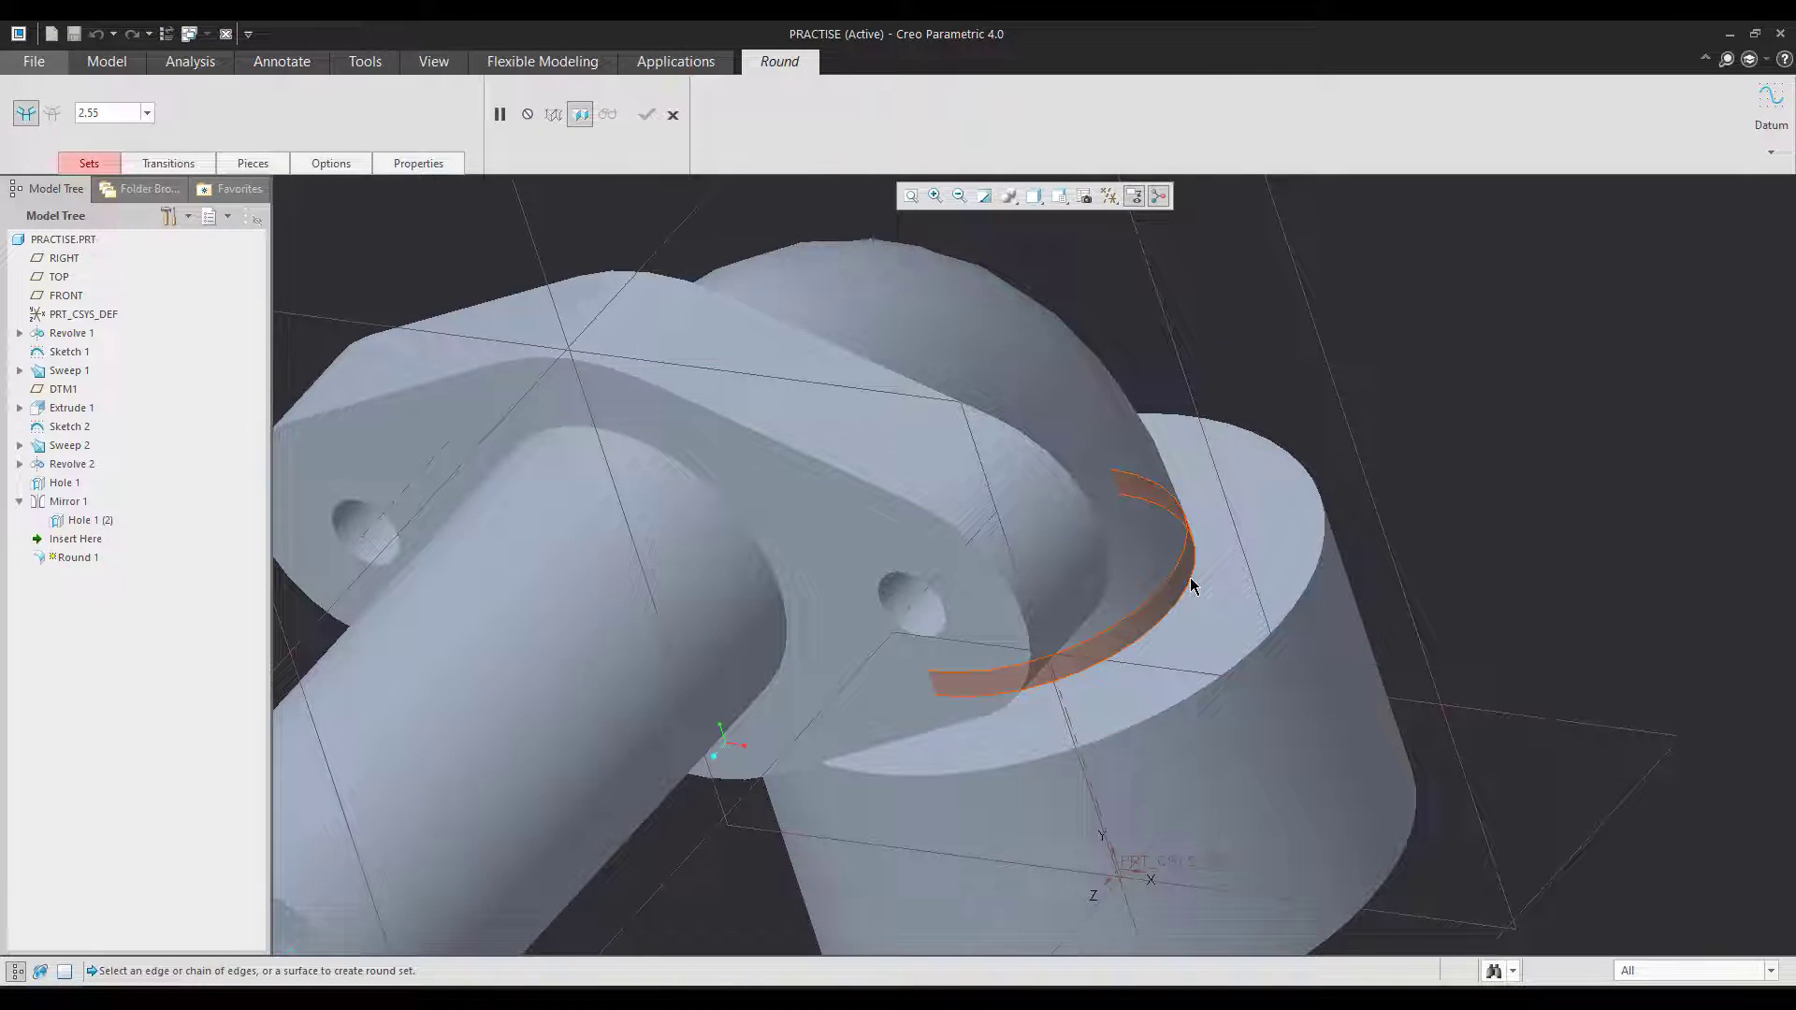
left_click(1192, 587)
left_click(1327, 529, "ctrl")
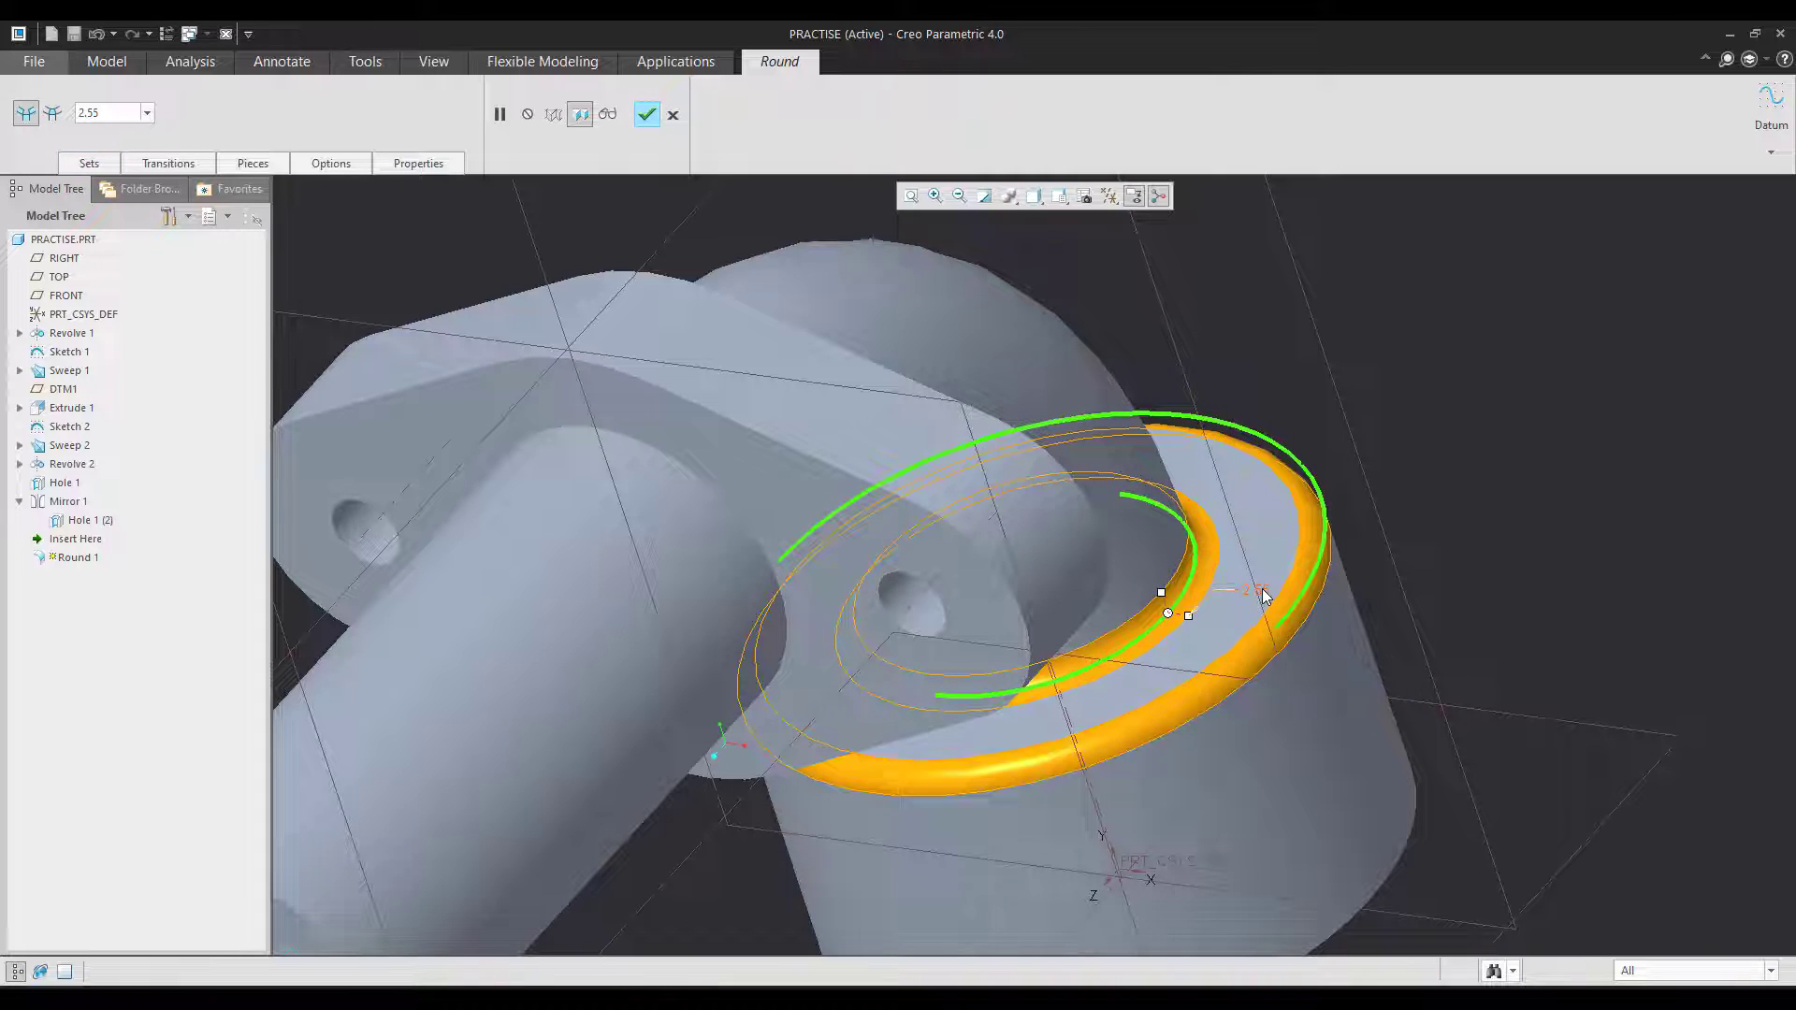
middle_click(1151, 452)
- Following Drawing.png, round the groove's outer and inner edges on the base's underside with radius 3
scroll(1150, 452, "down", 3)
middle_click_drag(1150, 452, 1160, 341)
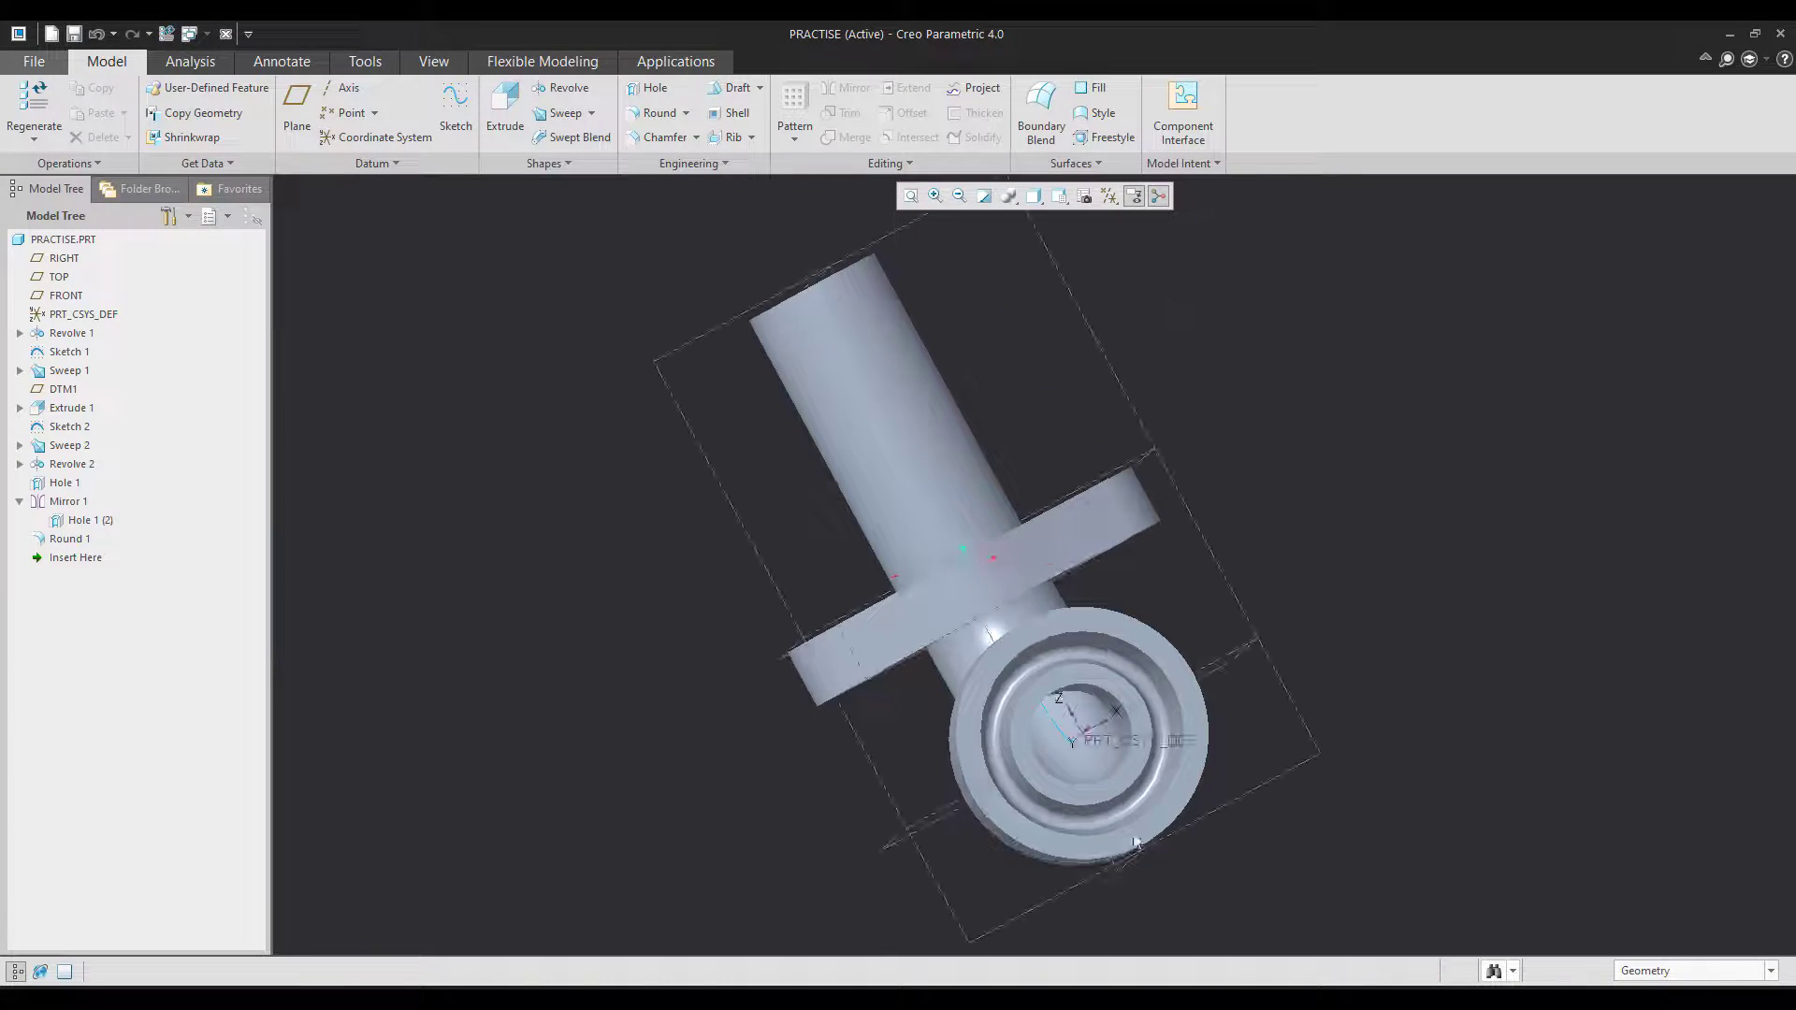
left_click(659, 112)
key("alt+Tab")
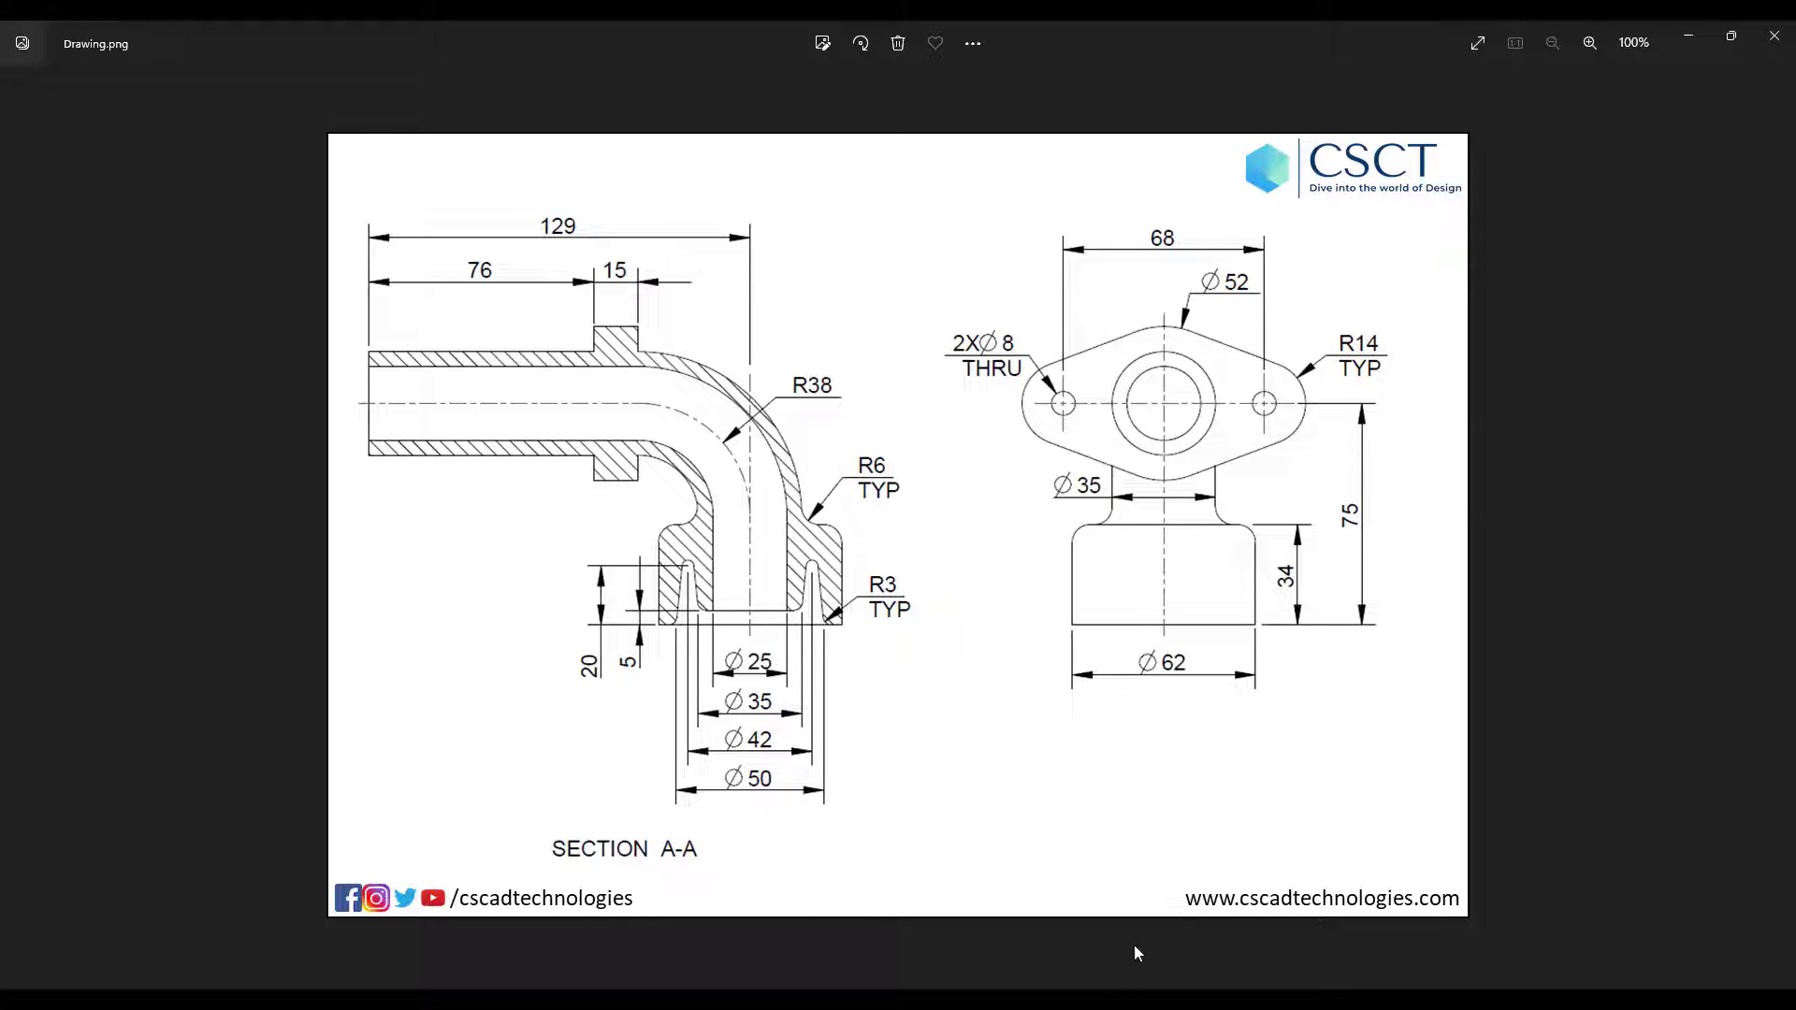
key("alt+Tab")
scroll(1059, 778, "down", 3)
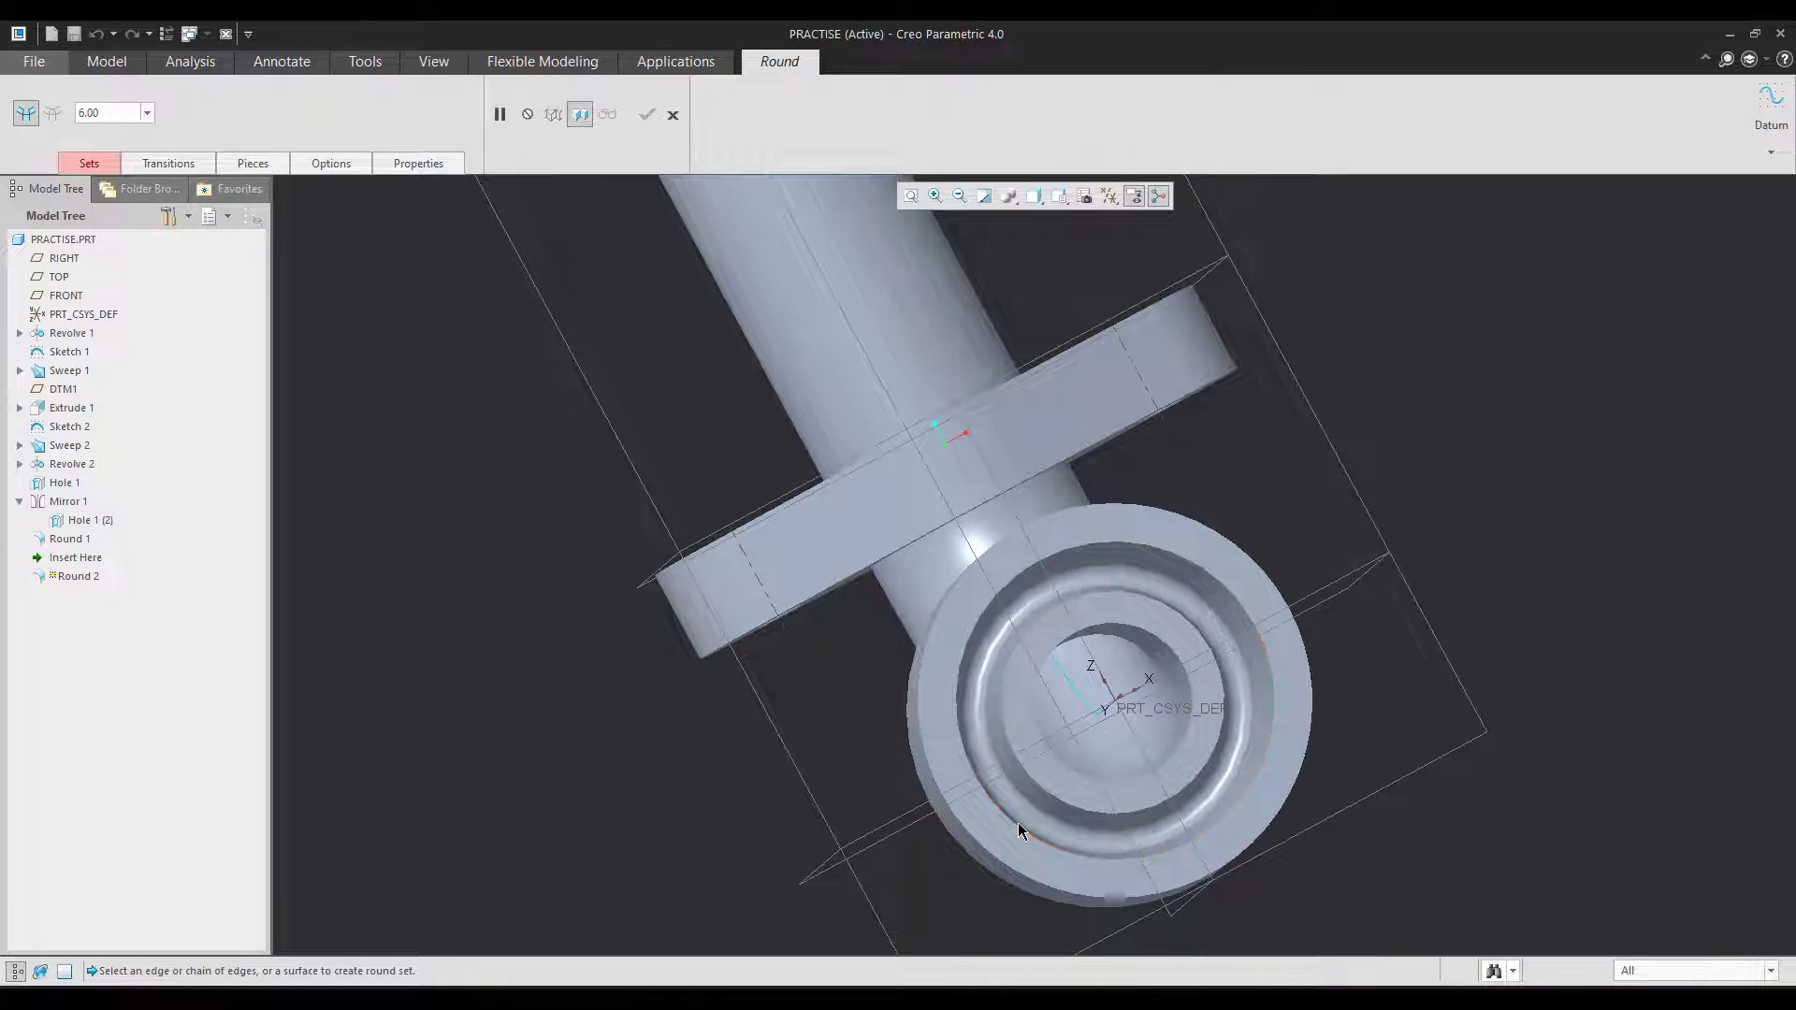
left_click(1018, 825)
left_click(1050, 802, "ctrl")
type("23")
key("Return")
middle_click(1487, 524)
- Create planar cross-section A on the symmetry plane running lengthwise through the pipe and base
scroll(1366, 529, "up", 3)
key("ctrl+d")
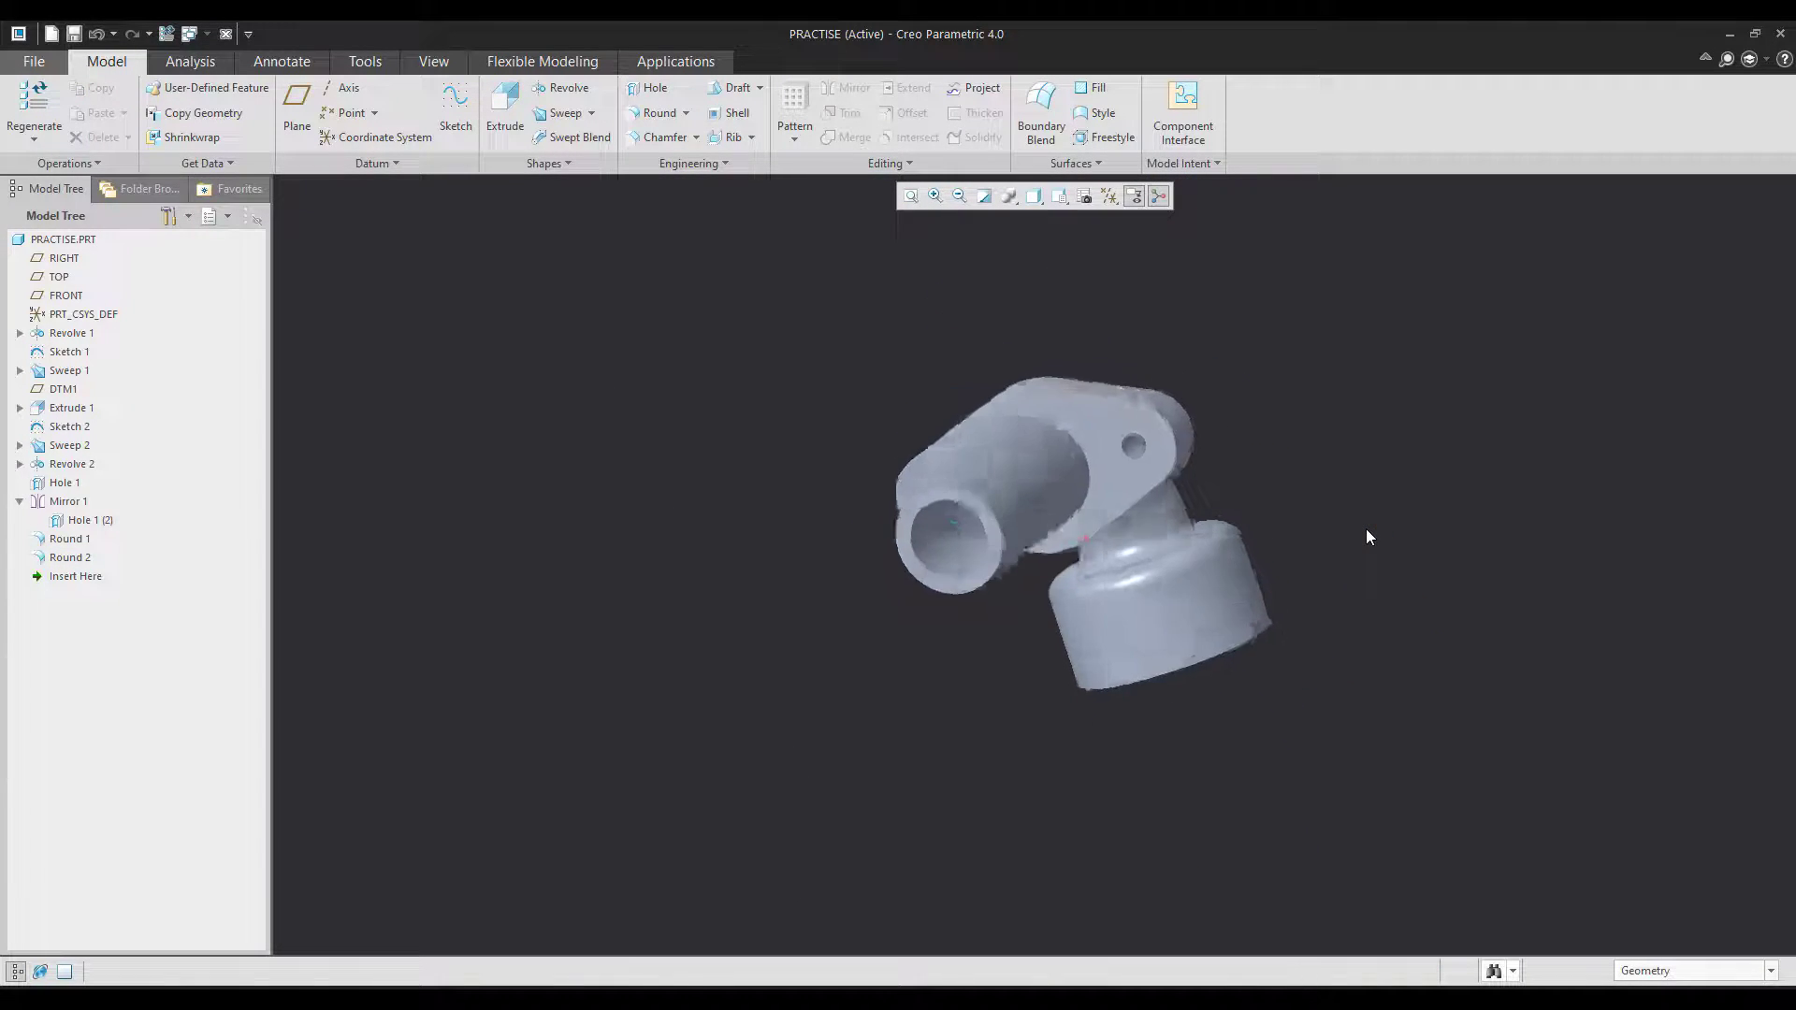
left_click(1084, 196)
left_click(1637, 242)
left_click(1494, 272)
left_click(1501, 290)
type("A")
key("Return")
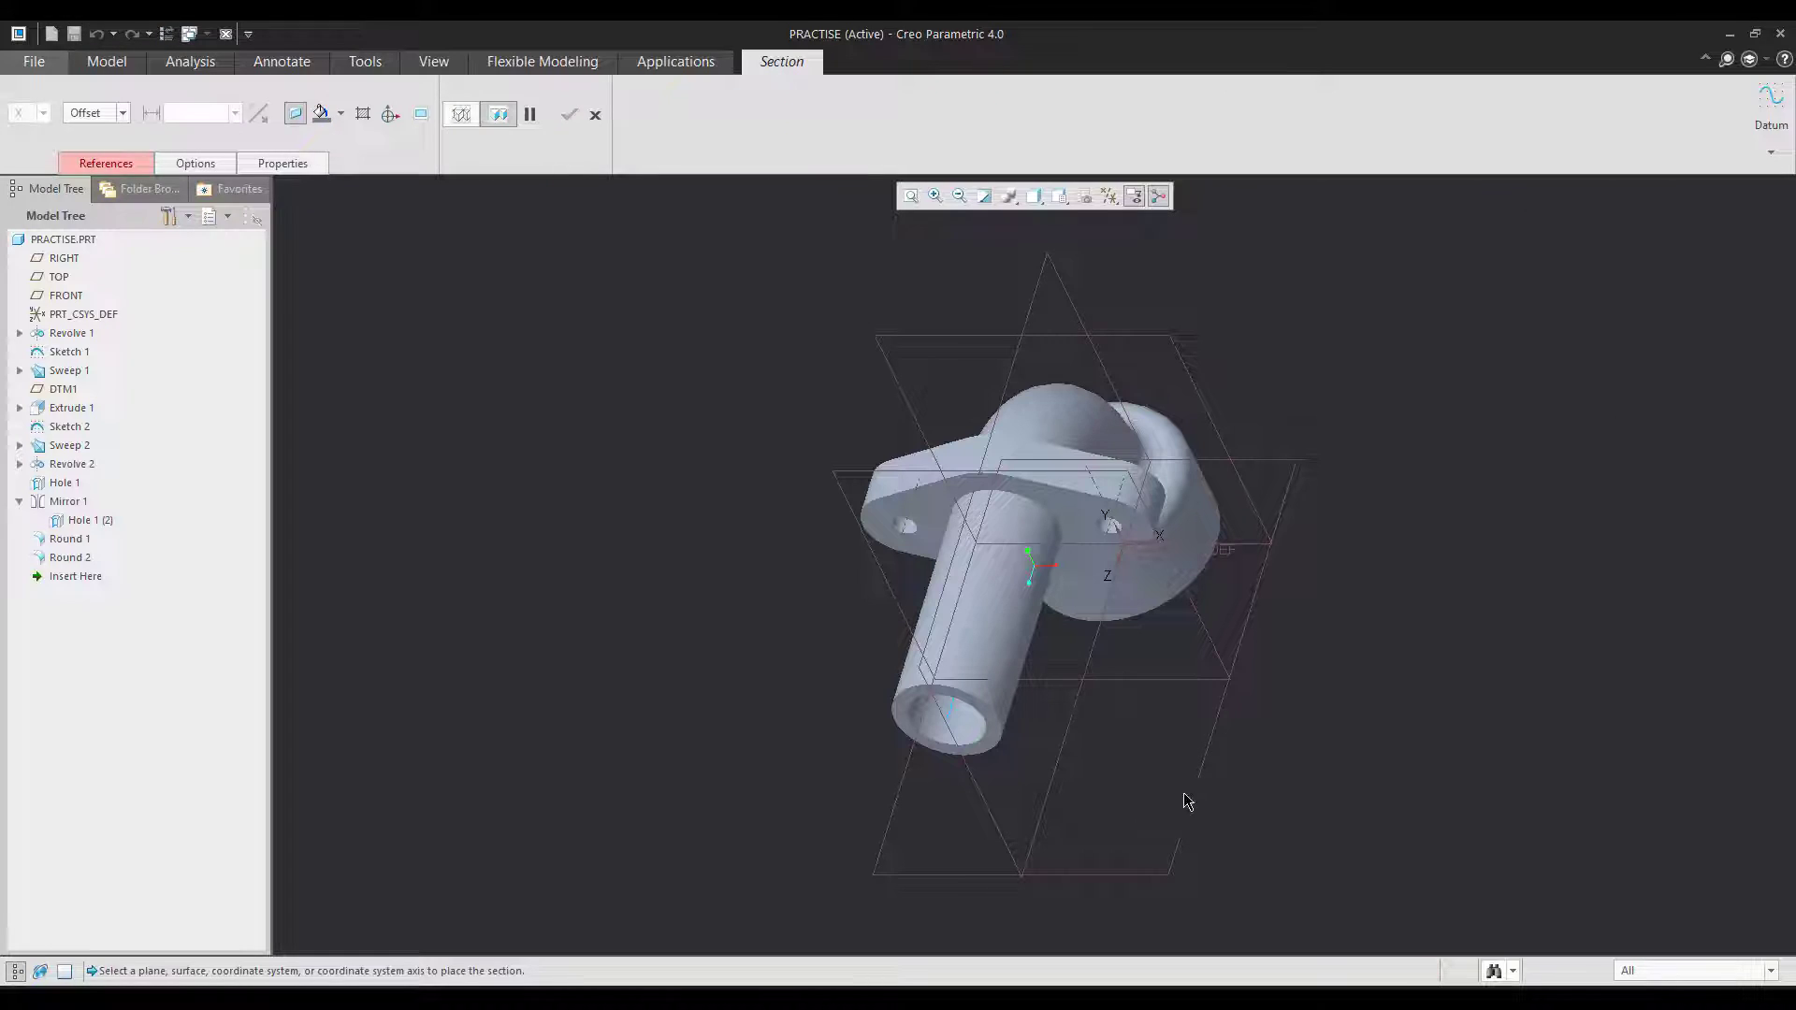
left_click(1042, 822)
middle_click(1345, 698)
- Orient the sectioned elbow to a side view facing the cut and examine the pipe wall, groove and rounds
left_click(1033, 195)
left_click(995, 306)
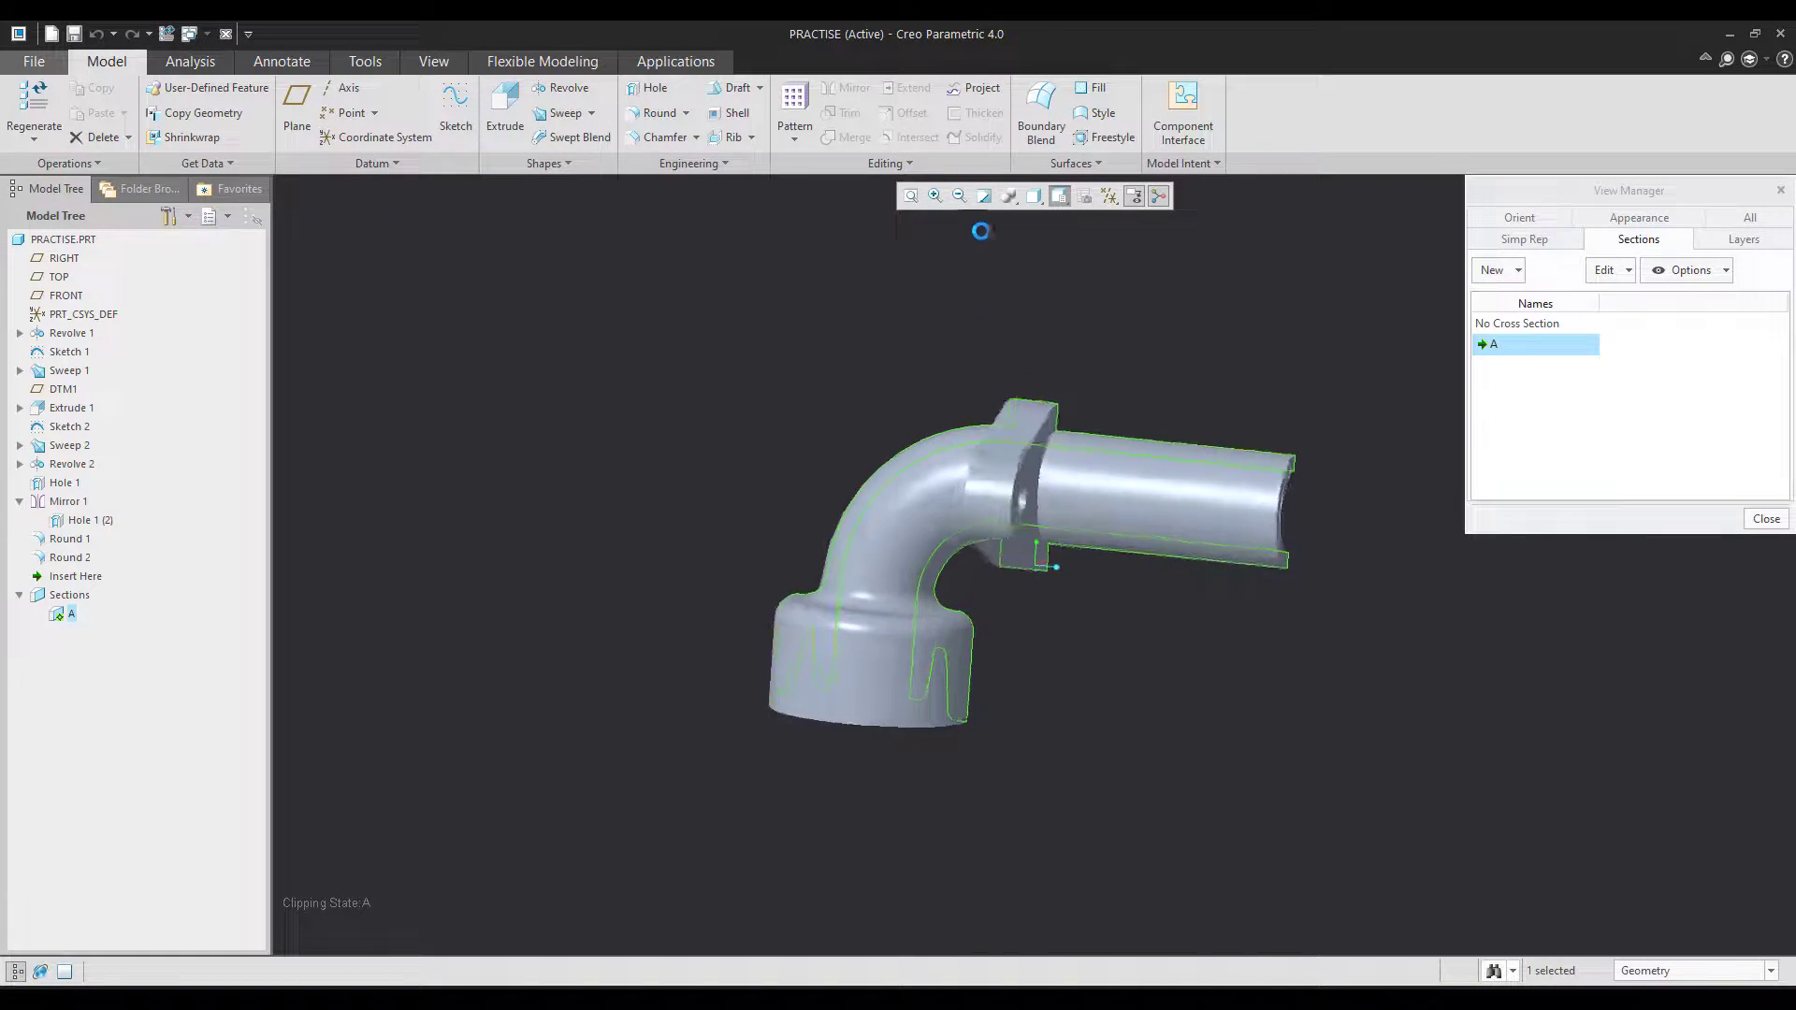
left_click(1059, 195)
left_click(1017, 317)
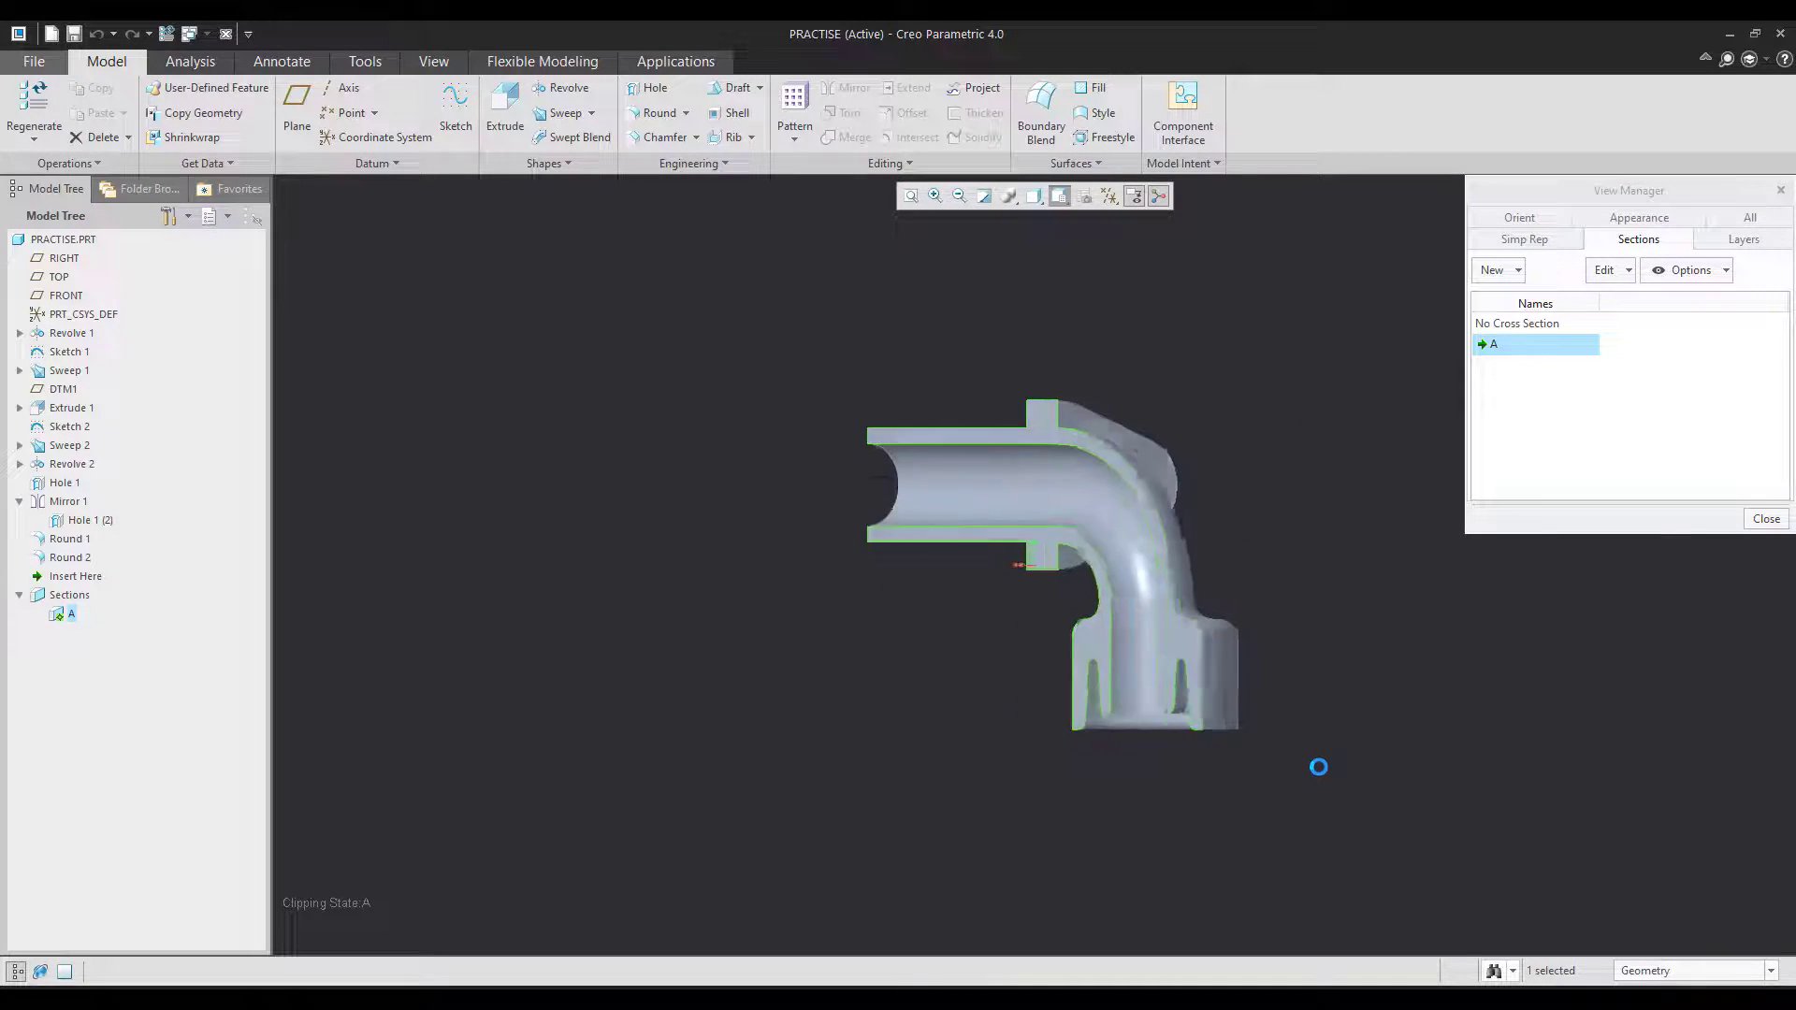
scroll(1354, 710, "down", 5)
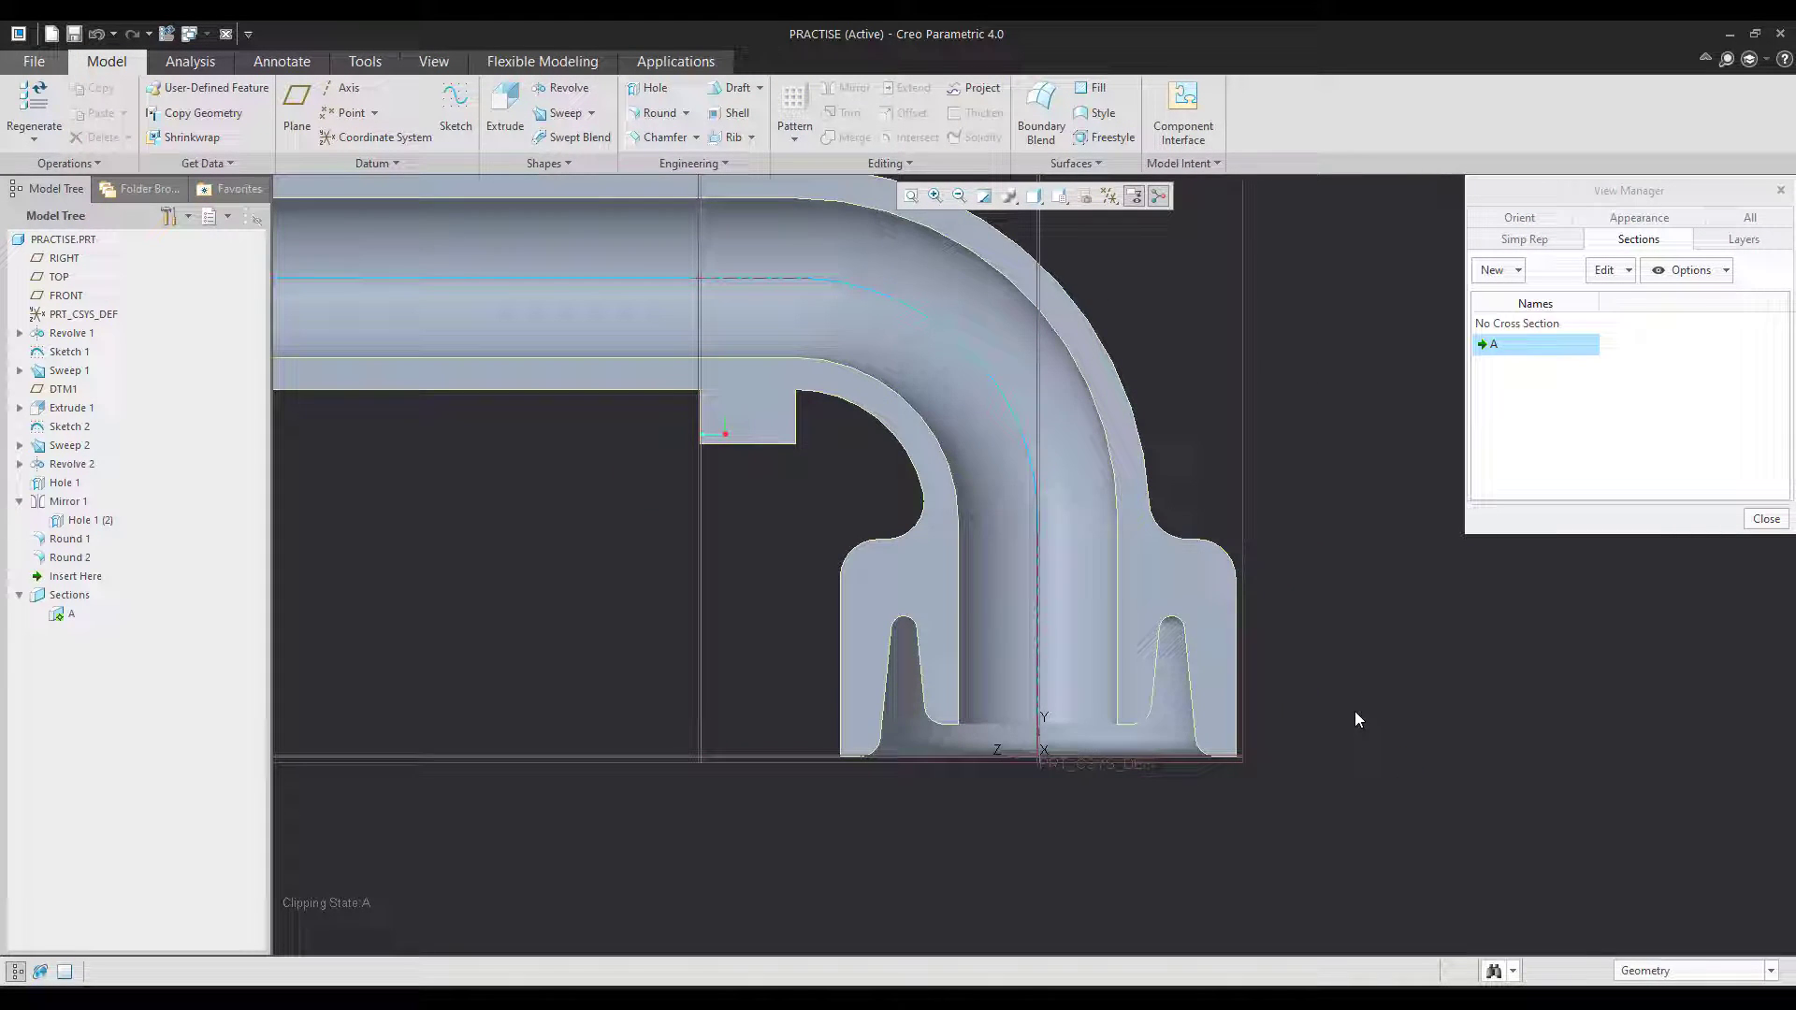
scroll(1328, 760, "up", 2)
- Switch back to No Cross Section, restore the default orientation and close the View Manager
double_click(1525, 325)
key("ctrl+d")
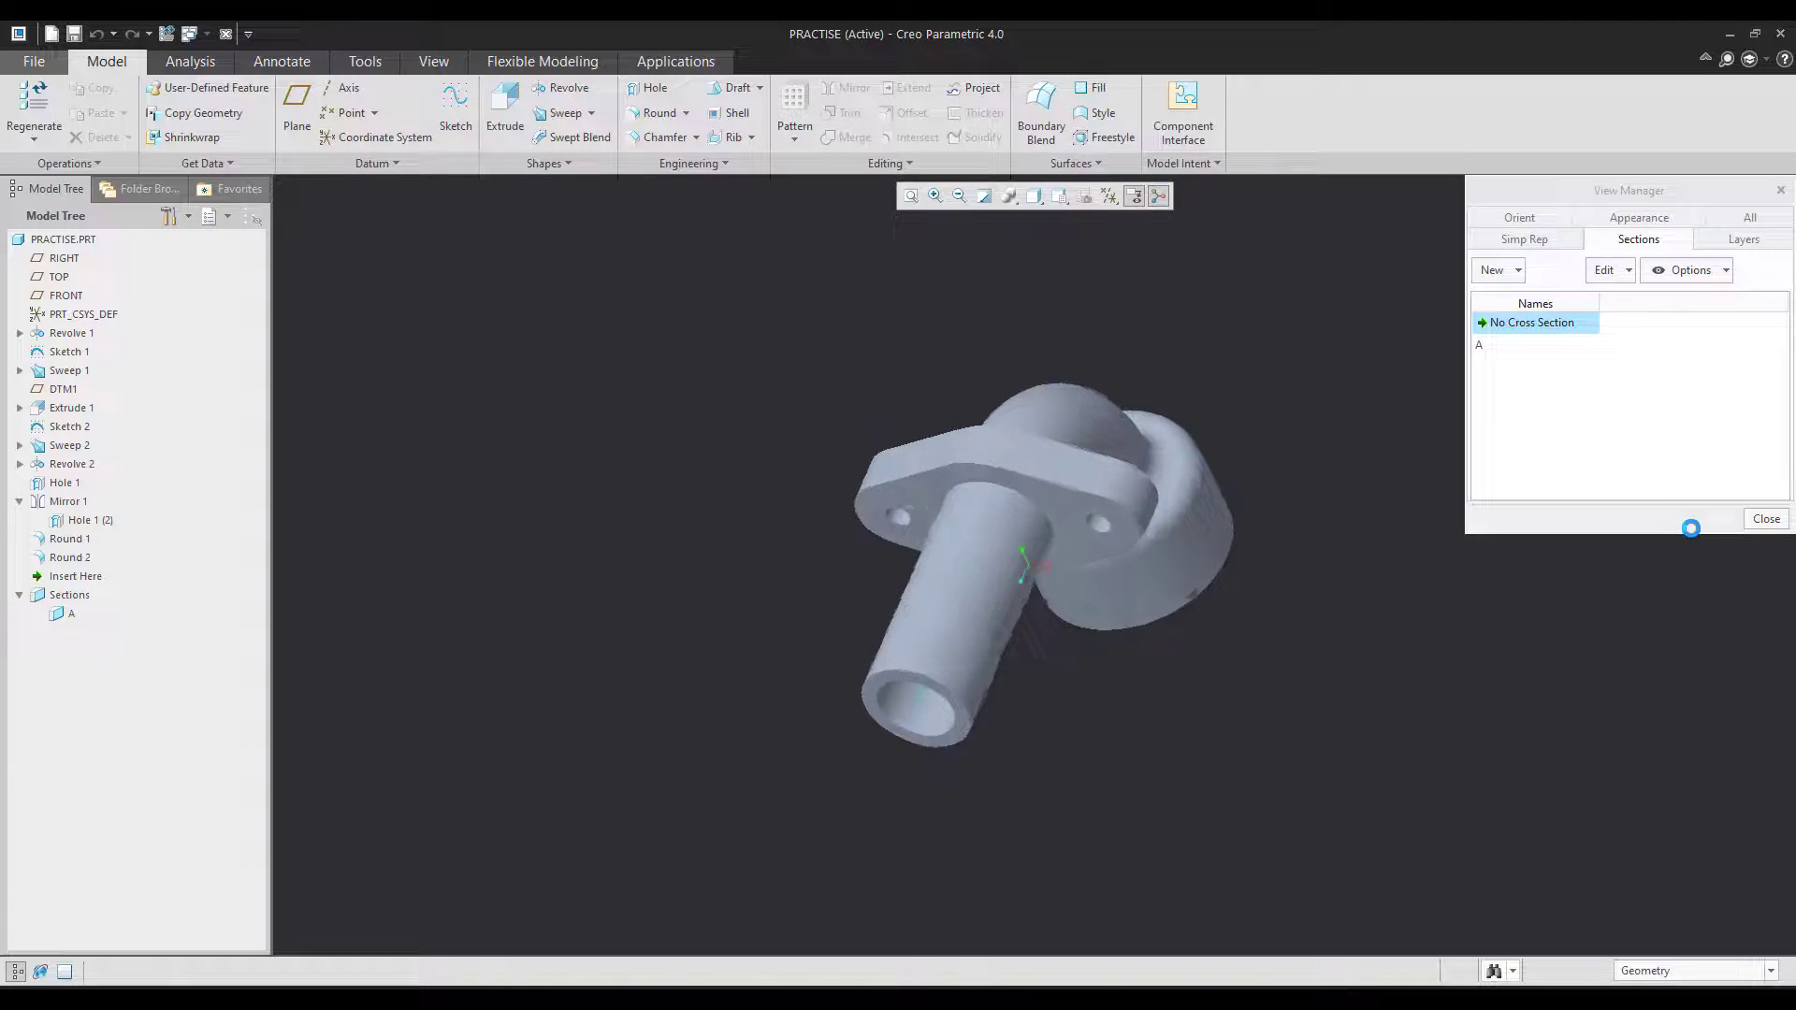
left_click(1764, 519)
scroll(1347, 696, "down", 2)
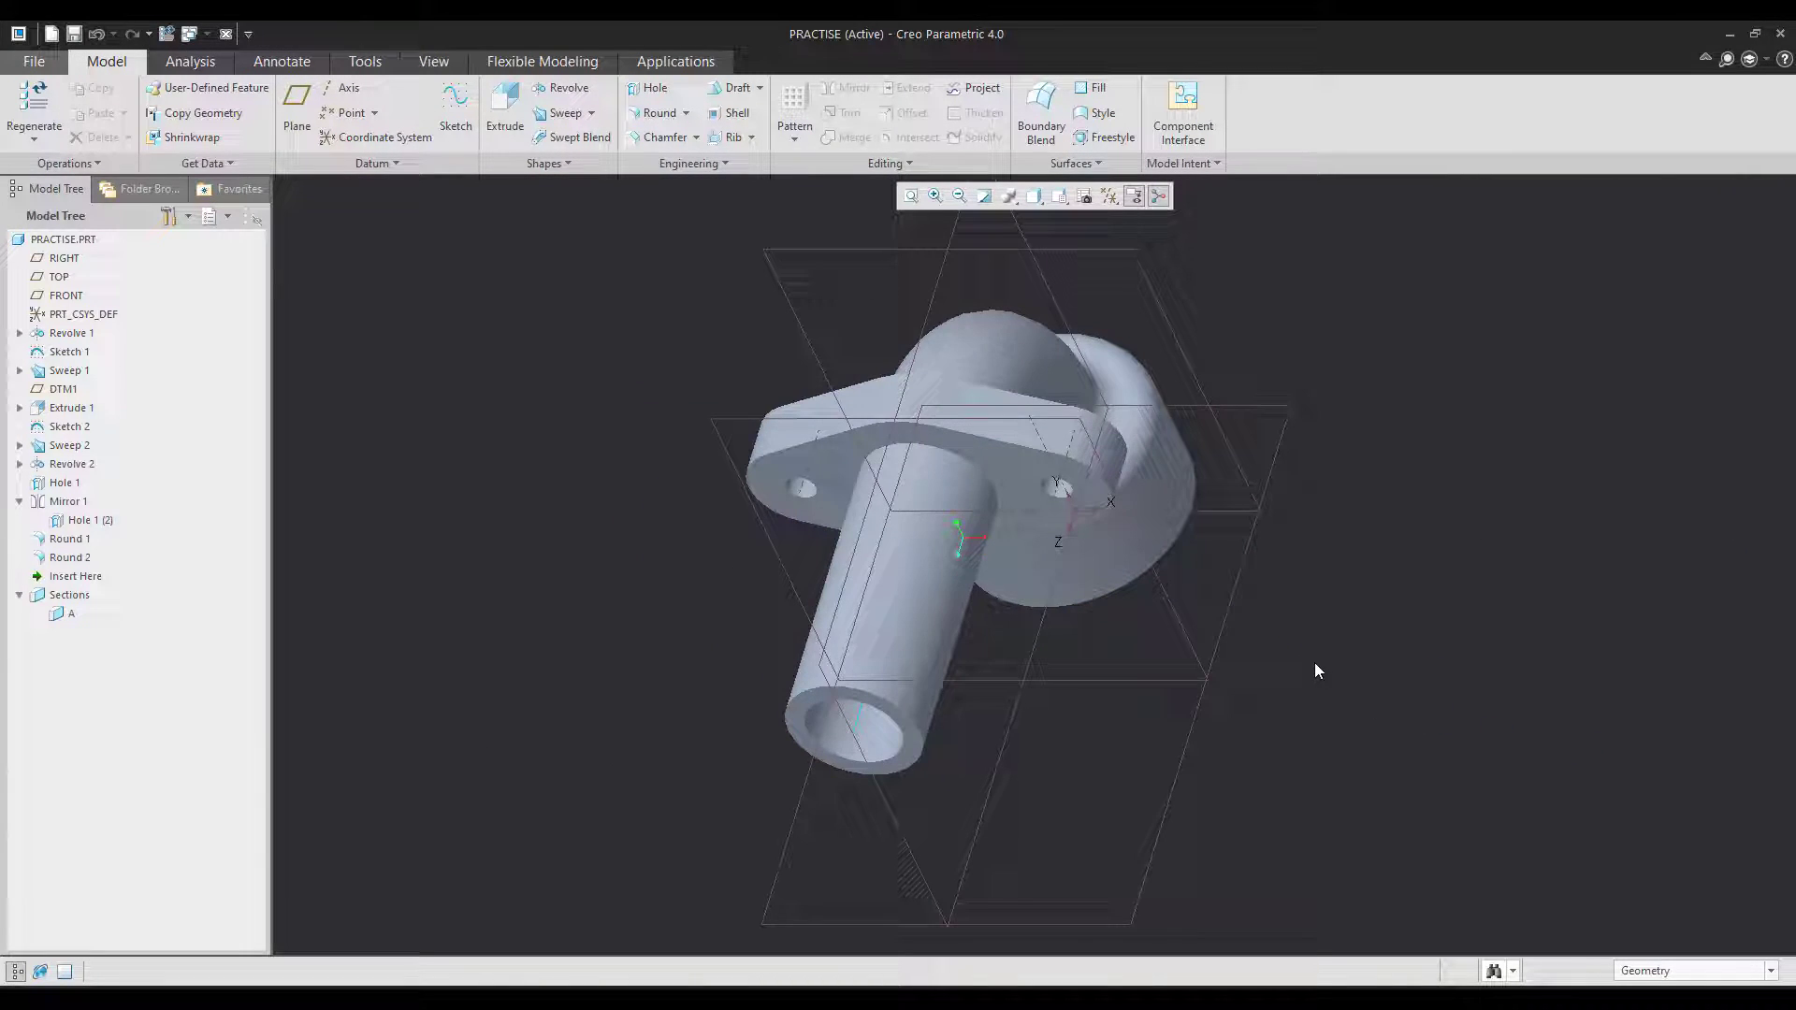